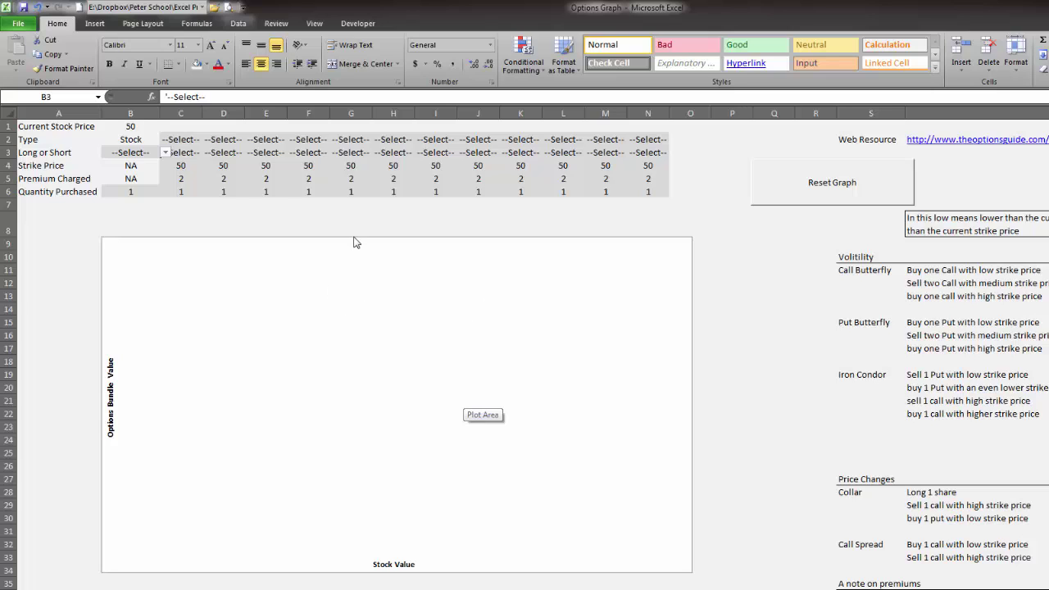
Step: Set the first option in column C to type Call and position Long
left_click(189, 138)
left_click(188, 138)
left_click(208, 139)
left_click(188, 168)
left_click(195, 152)
left_click(209, 153)
left_click(187, 173)
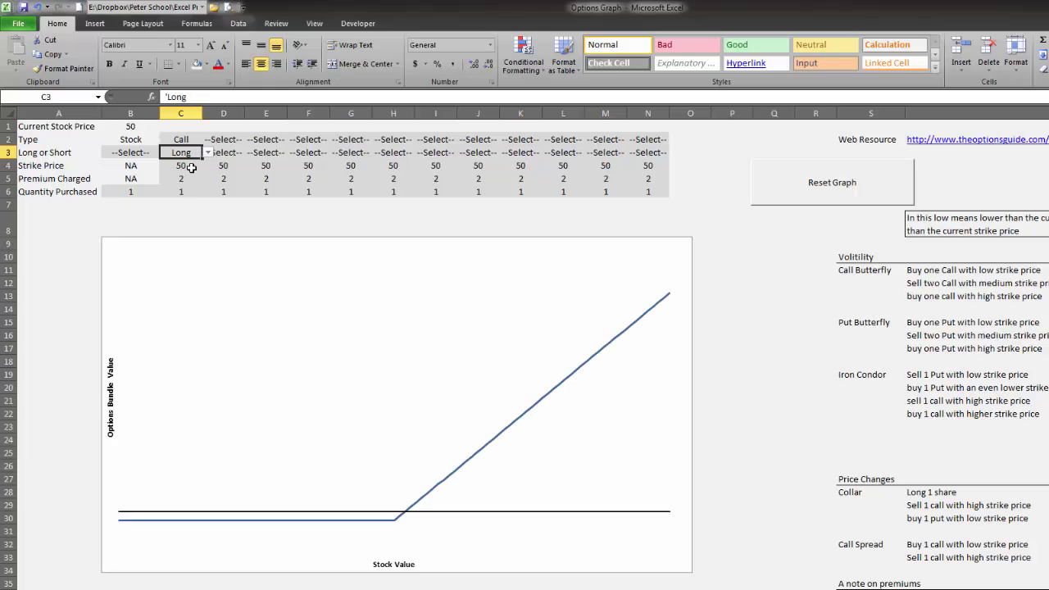
Step: Set the strike price of the column C call to 40
left_click(189, 167)
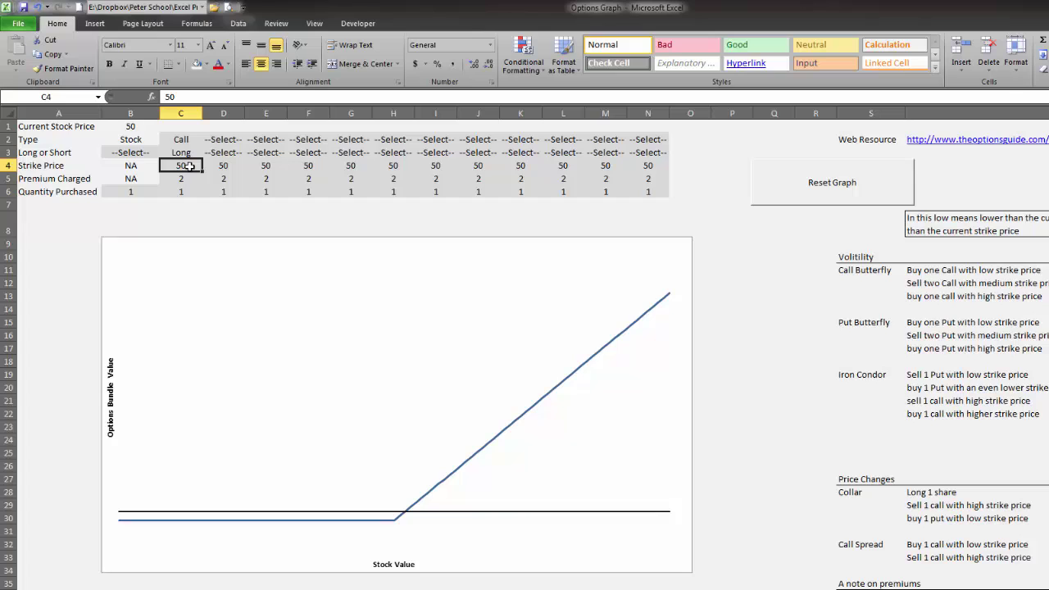
type("40")
key("Return")
key("Right")
key("Up")
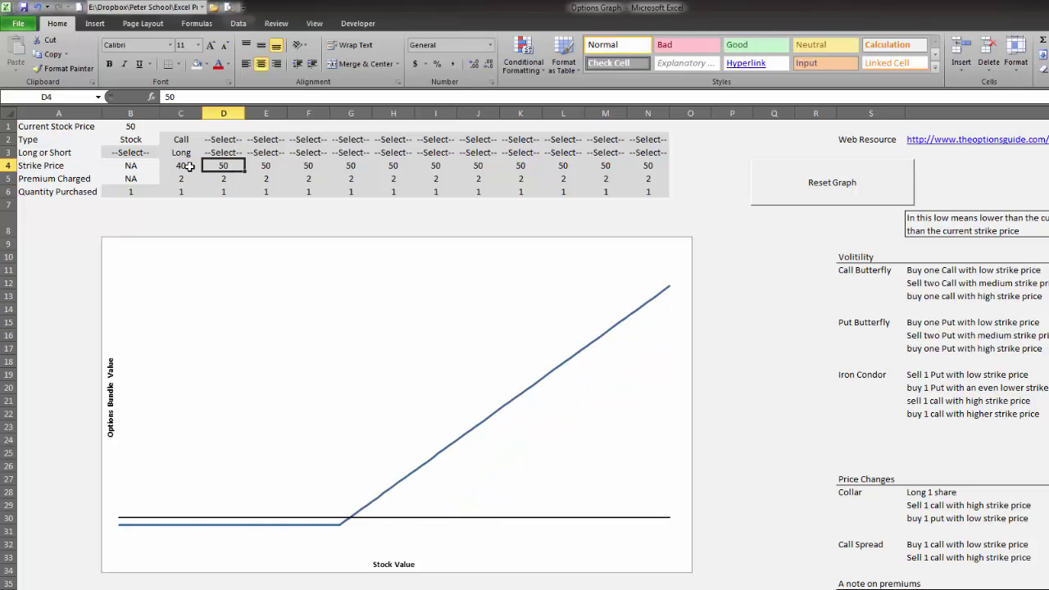
Step: Set the type of the second option in column D to Put
left_click(232, 141)
left_click(251, 140)
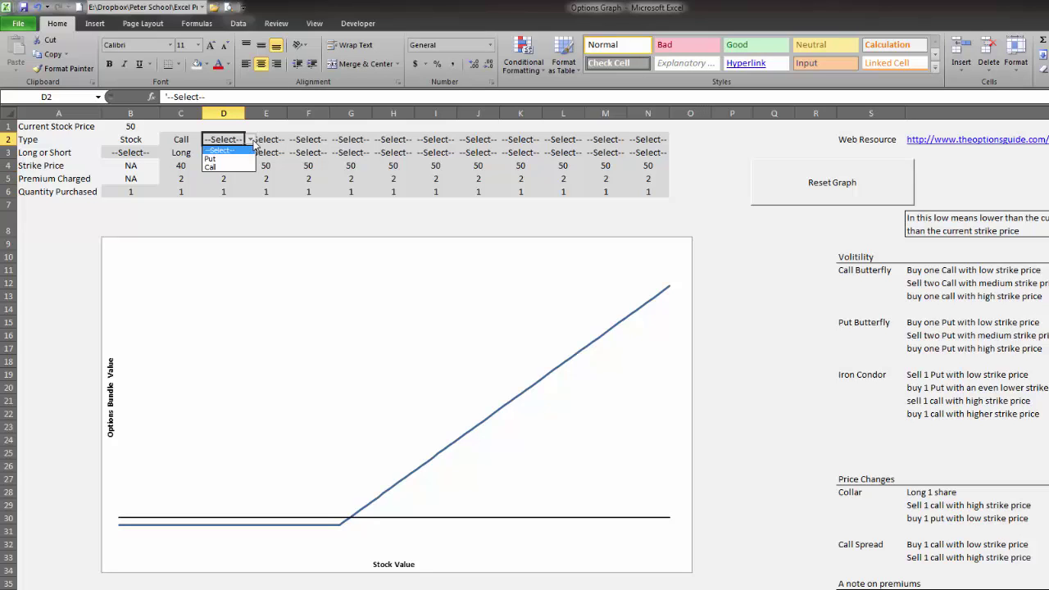
left_click(223, 158)
key("Return")
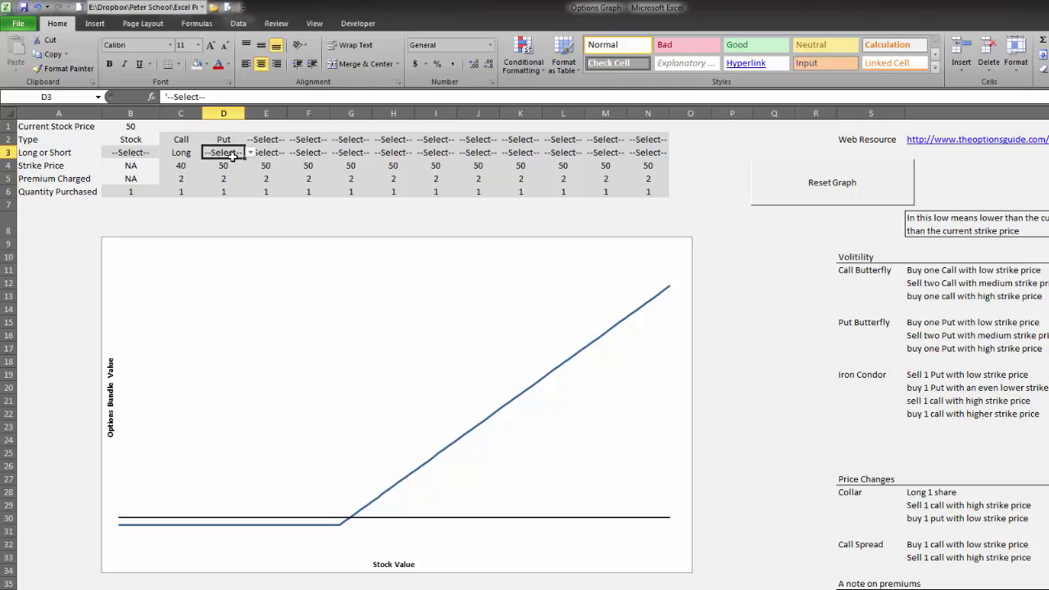
Step: Make the column D option a short Call with a strike price of 60
left_click(232, 141)
left_click(251, 140)
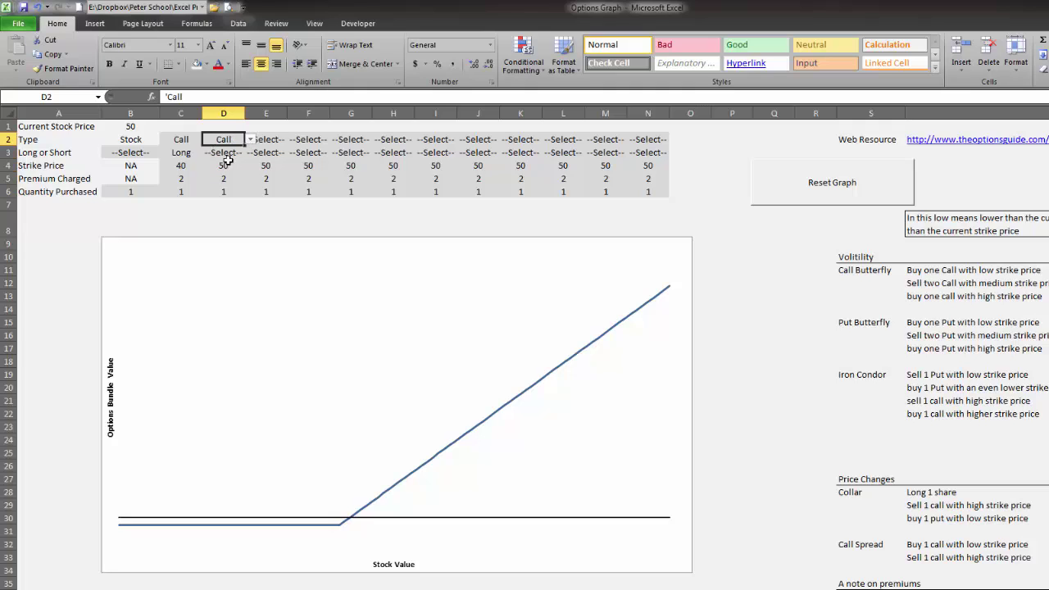
left_click(228, 168)
key("Return")
left_click(251, 152)
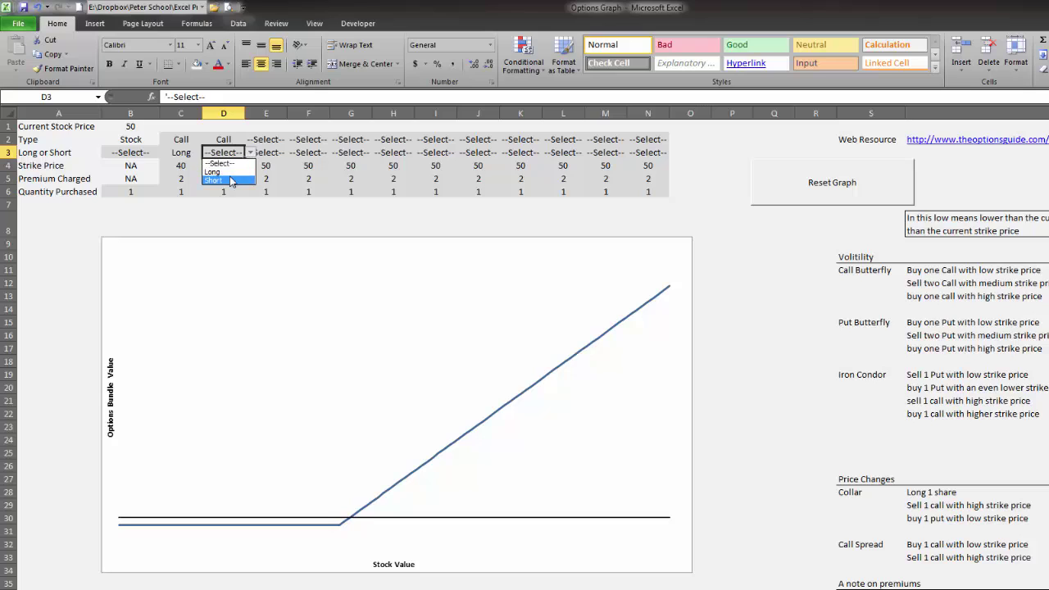
left_click(232, 180)
key("Return")
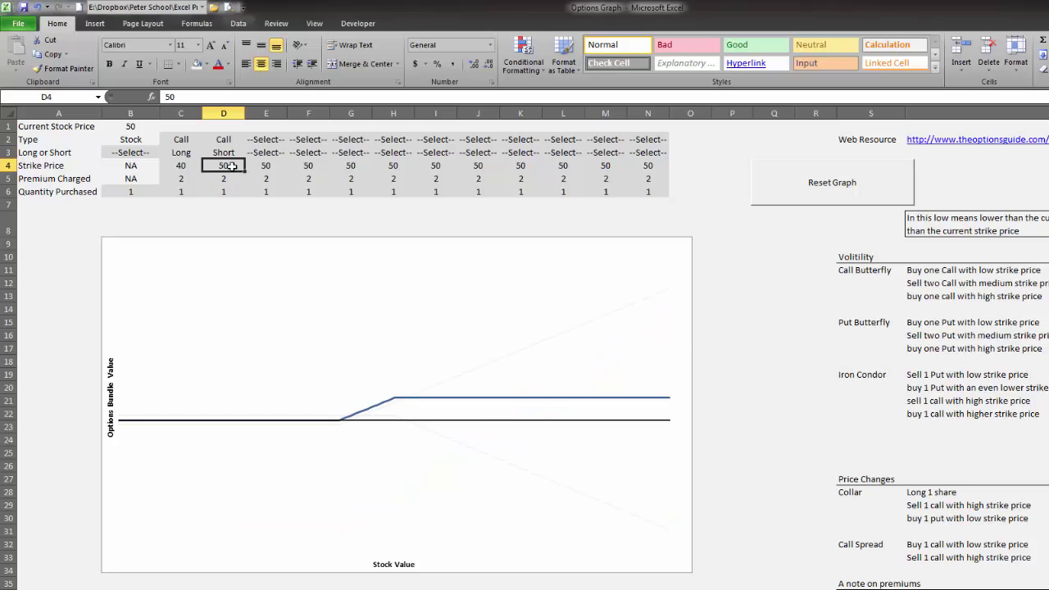
type("60")
key("Return")
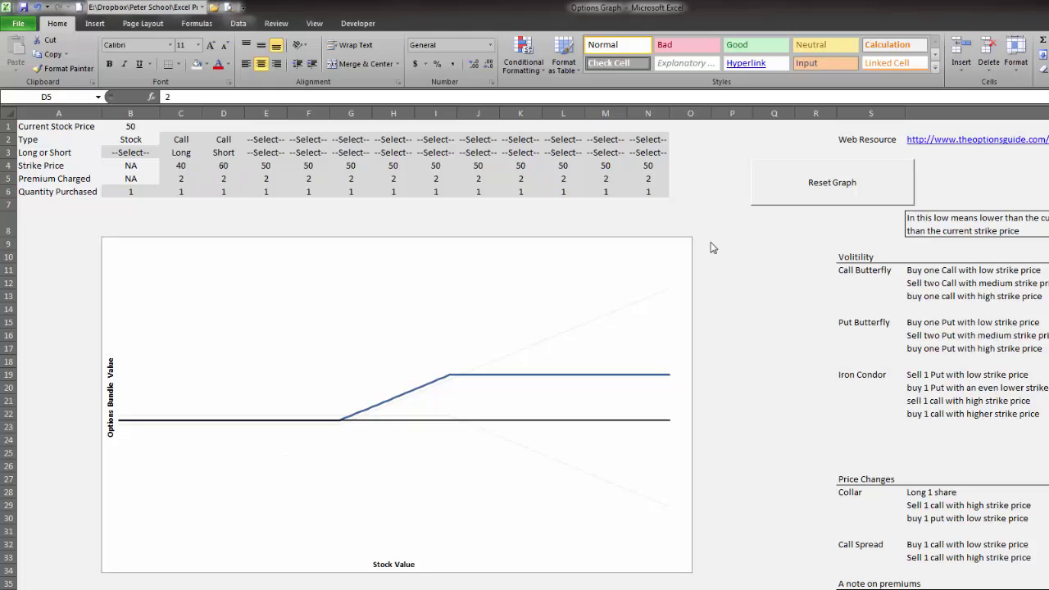
Step: Set the premium charged for the column C call to 4
left_click(184, 176)
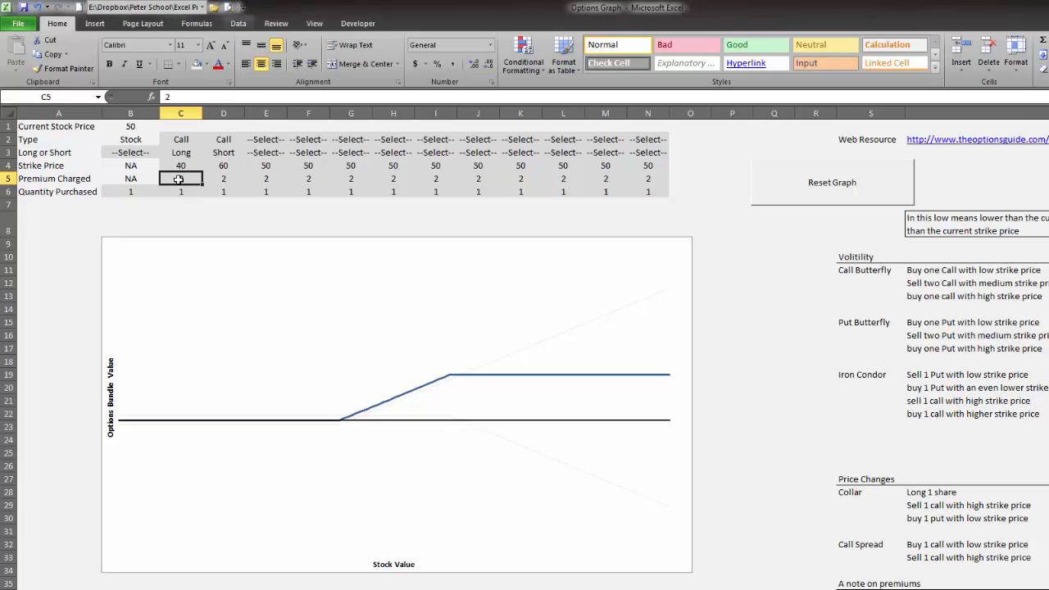
type("4")
key("Return")
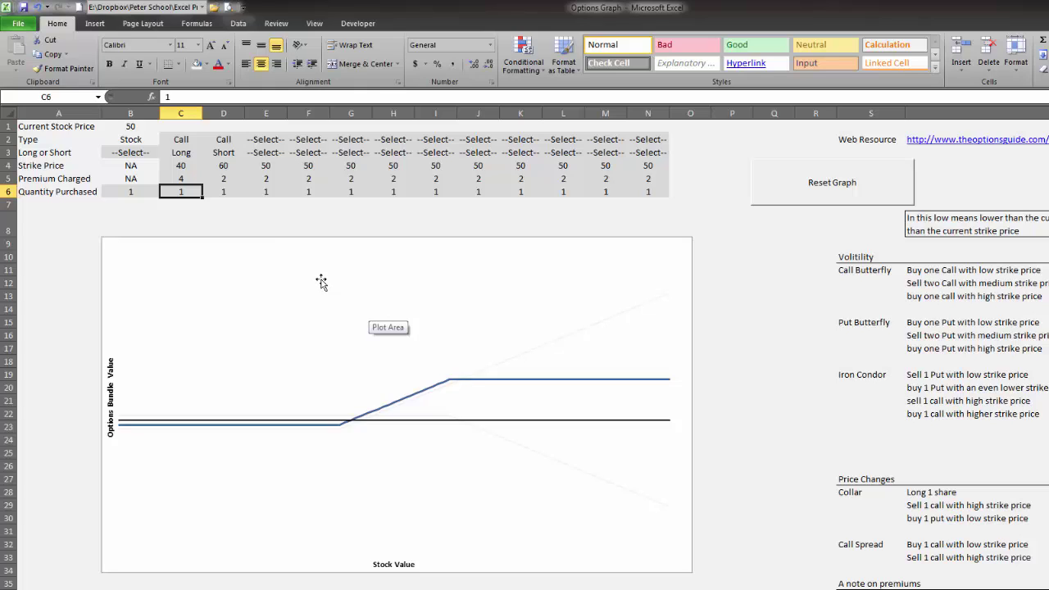
Step: Set the stock position in B3 to Long, then reset the graph
left_click(134, 153)
left_click(166, 152)
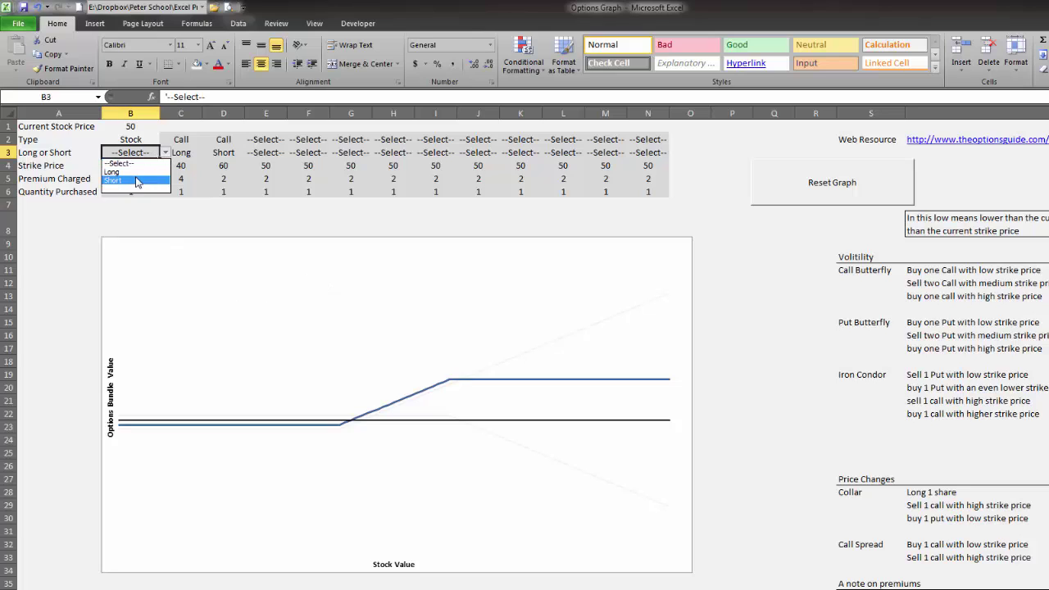
left_click(134, 174)
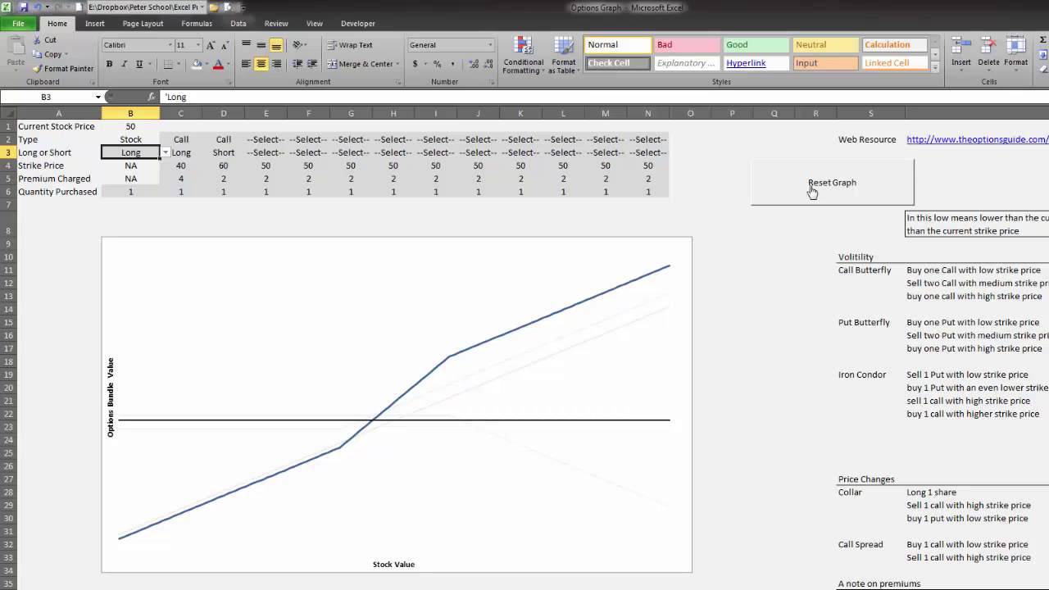
left_click(840, 187)
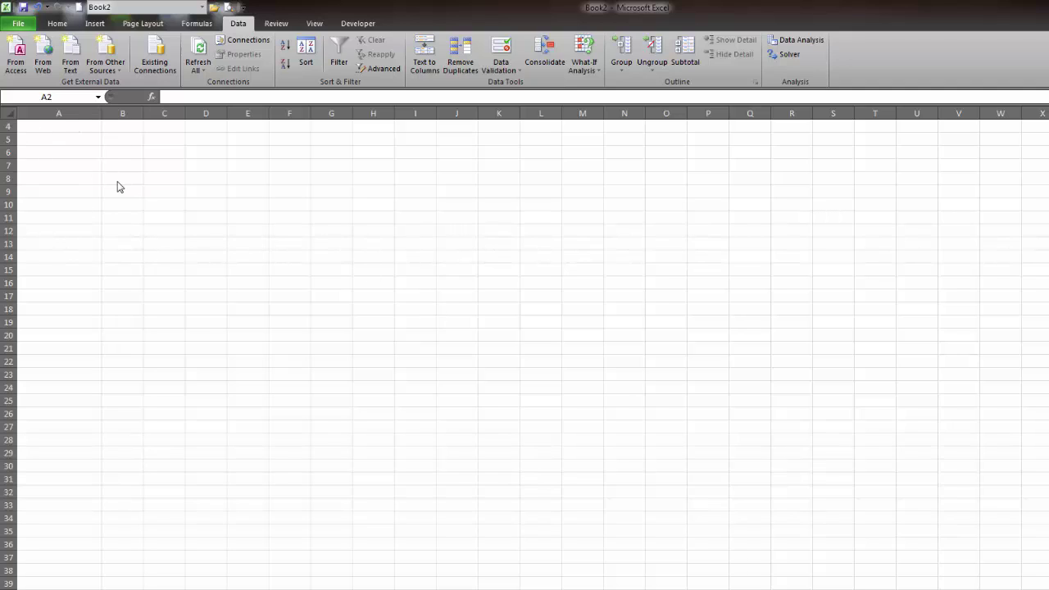
Step: In Book2, enter the column headings Stock, Option 1 and Option 2 in cells B5 to D5
left_click(48, 140)
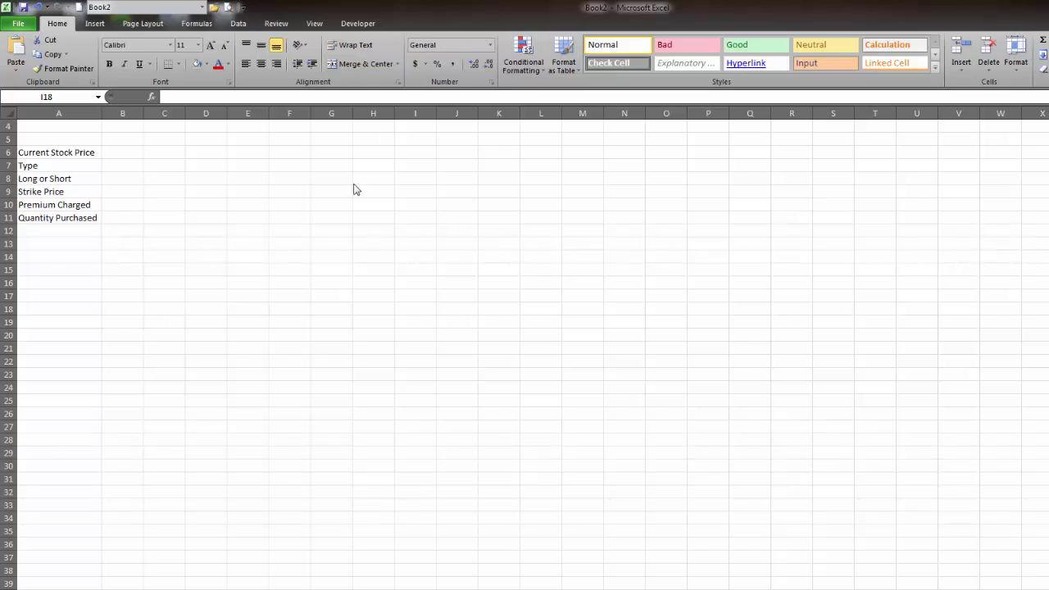
left_click(127, 162)
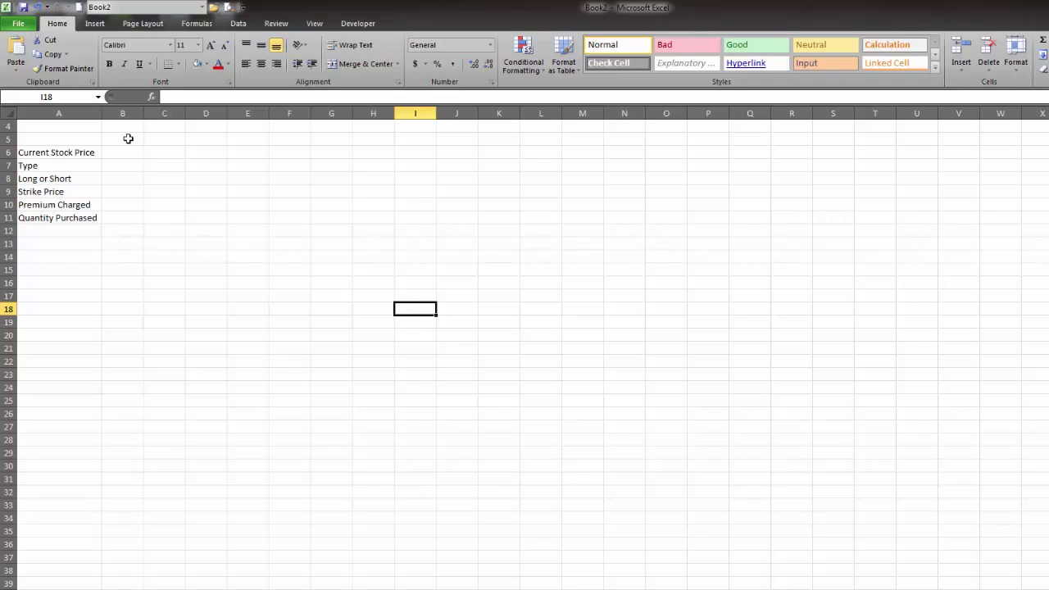
left_click(128, 139)
type("Stock")
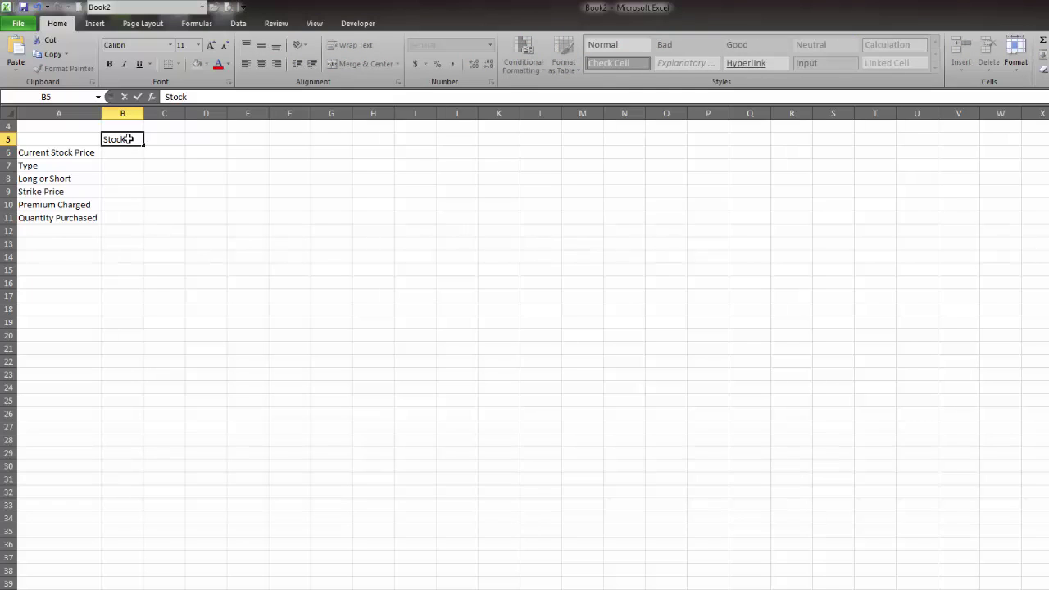
key("Tab")
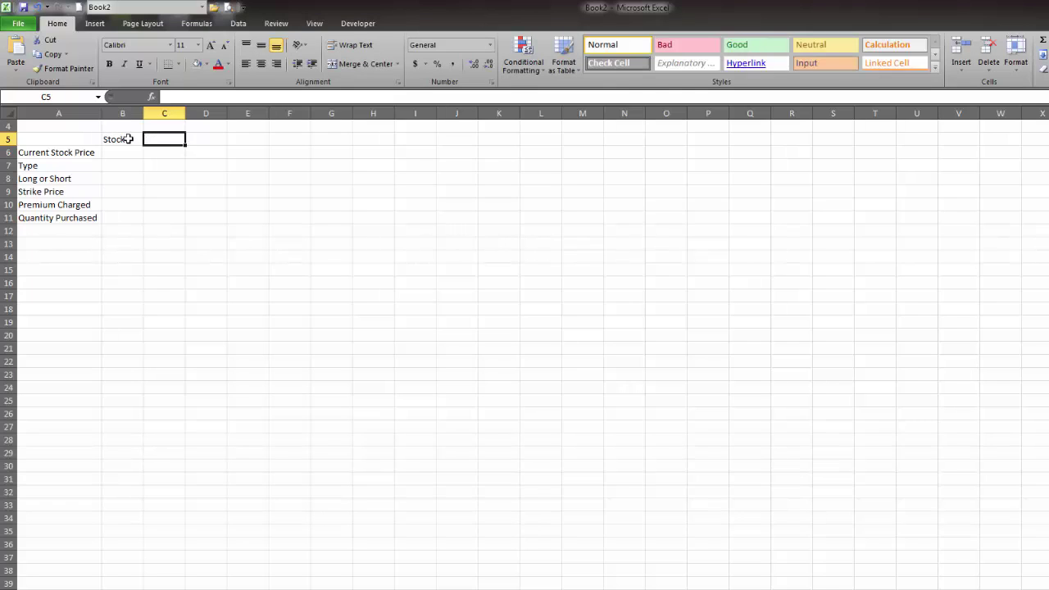
type("Option 1")
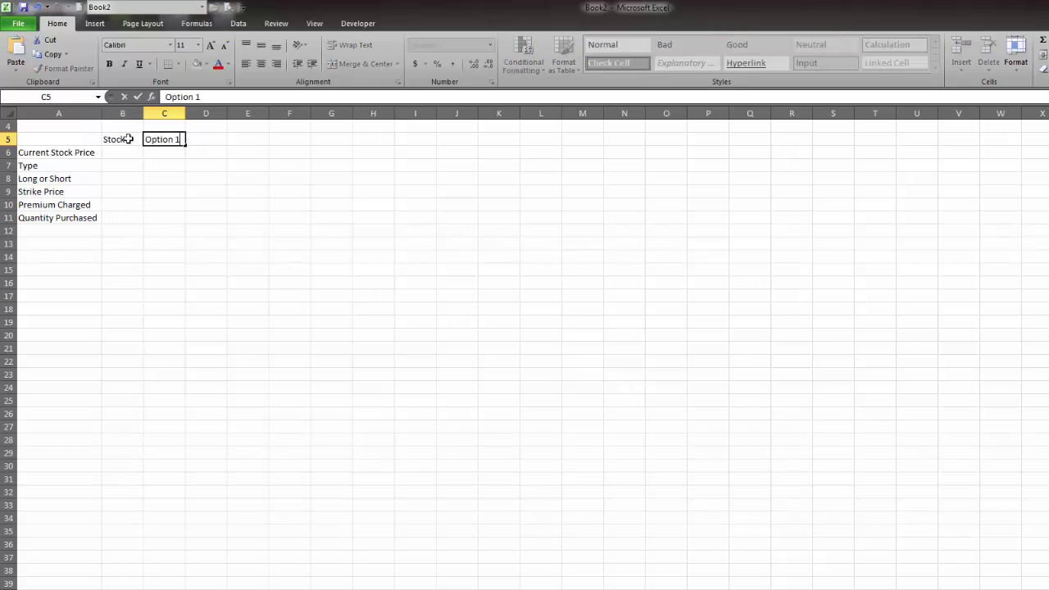
key("Tab")
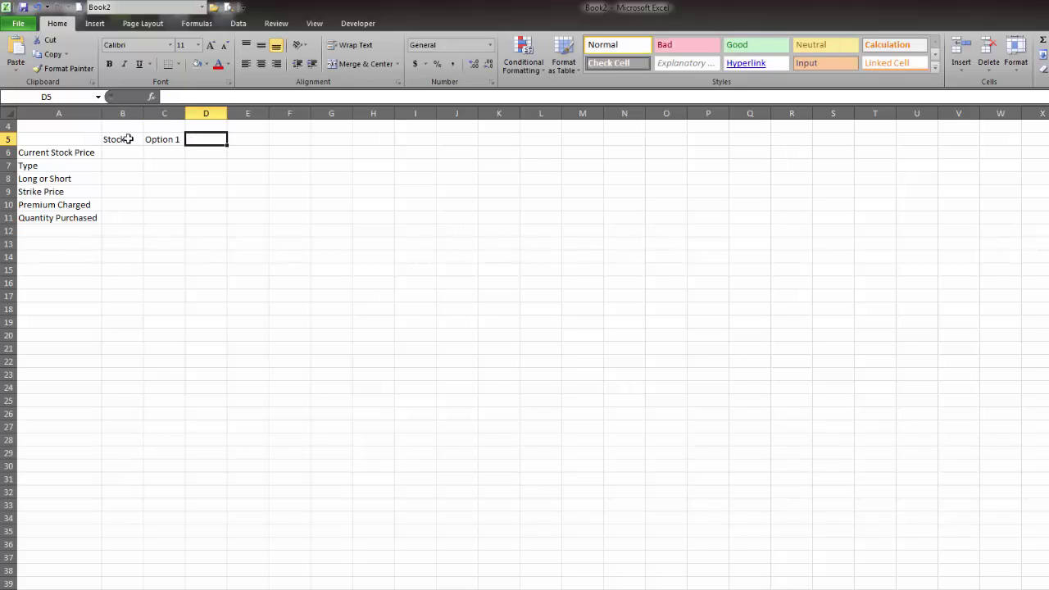
type("Optino")
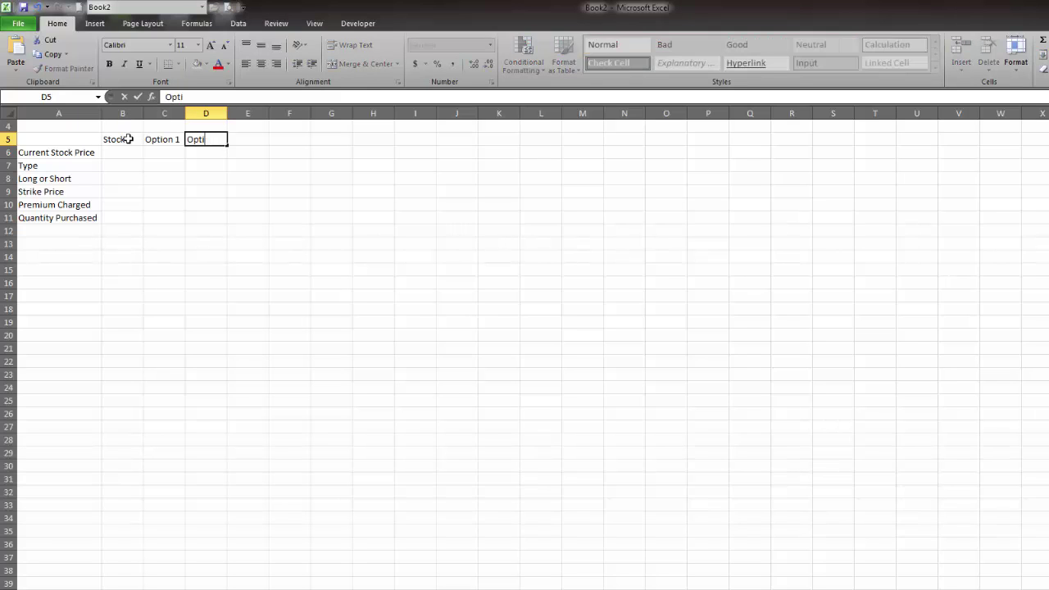
key("Return")
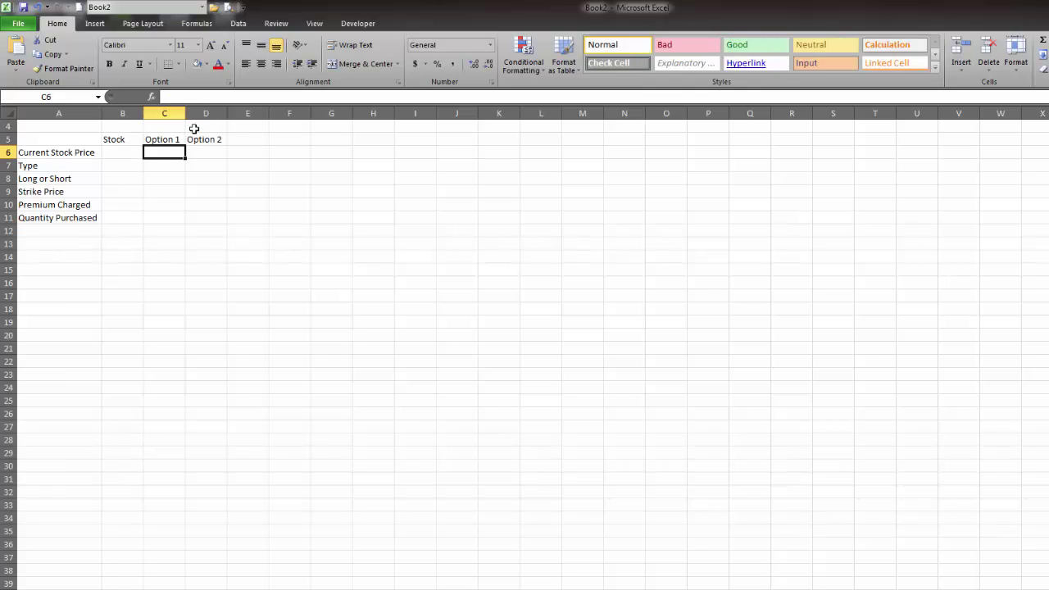
Step: Extend the Option headings across row 5 to Option 12 and fit the widths of the heading columns to their contents
left_click_drag(154, 139, 628, 153)
left_click_drag(594, 192, 595, 205)
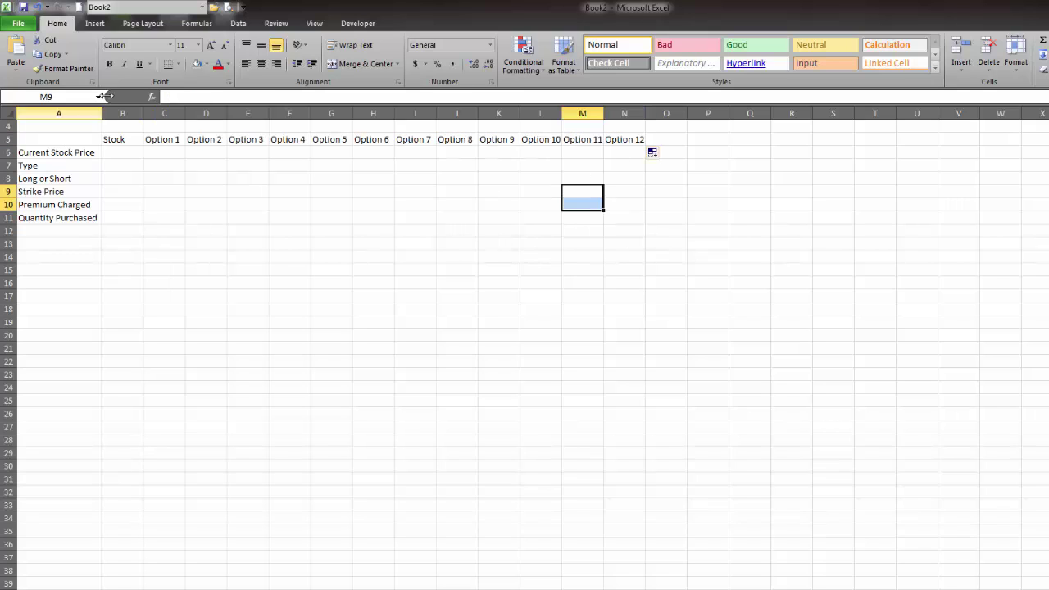
left_click_drag(123, 113, 647, 114)
double_click(647, 113)
left_click(562, 179)
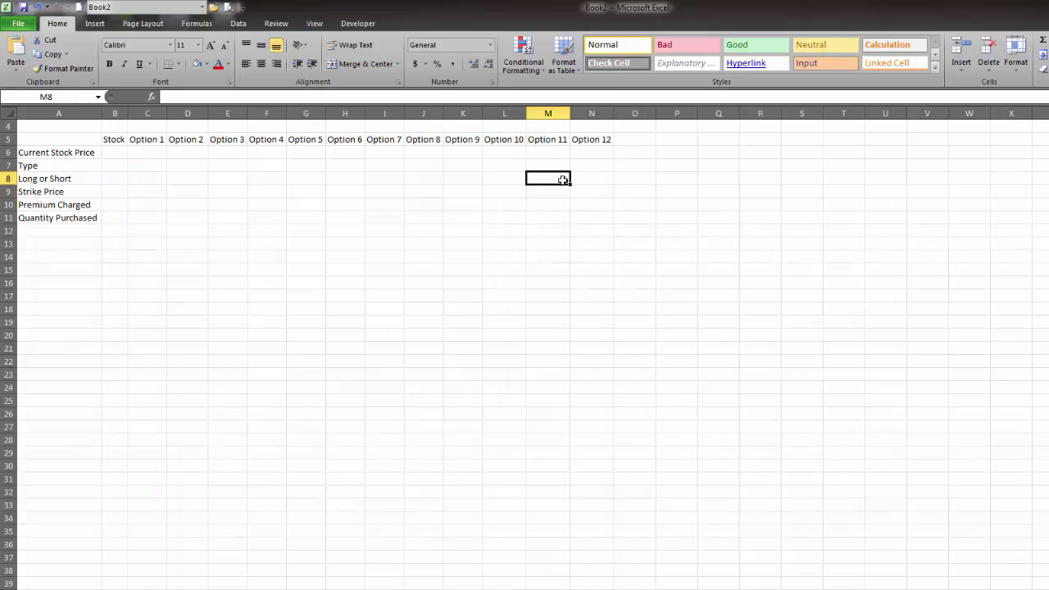
Step: Enter the option type choices --Select--, Put and Call in cells Q6 to Q8
left_click(86, 167)
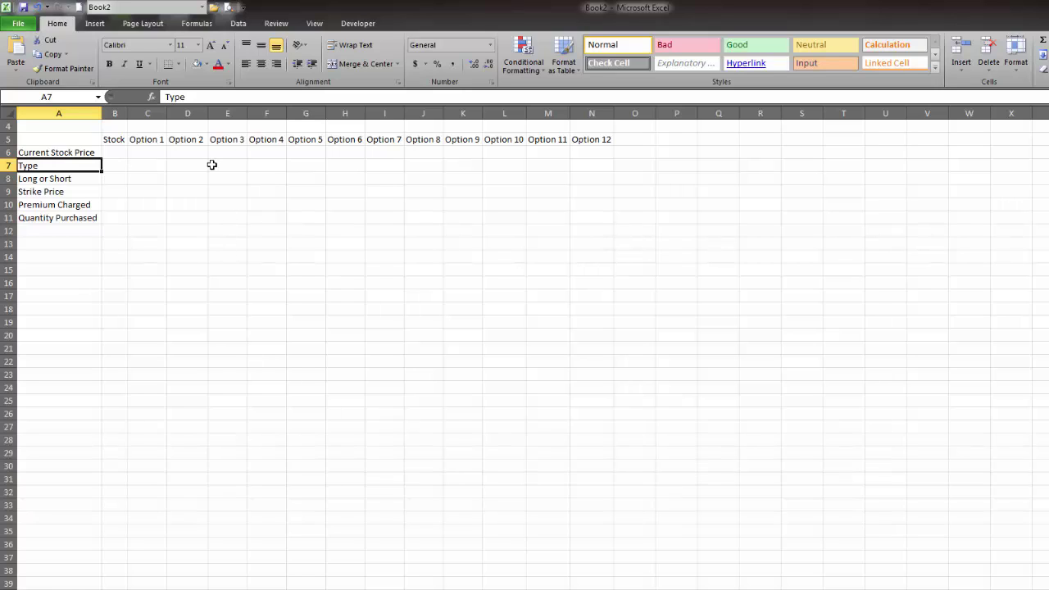
left_click(724, 152)
type("'--Select--")
key("Return")
type("Put")
key("Return")
type("Call")
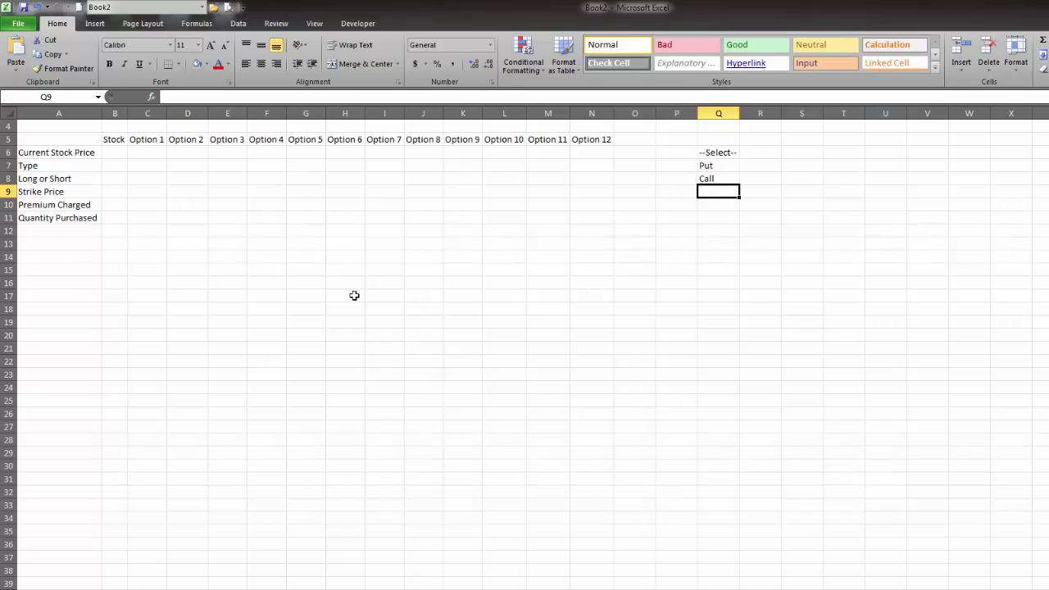
Step: Enter the position choices --Select--, Long and Short in cells R6 to R8
left_click(115, 179)
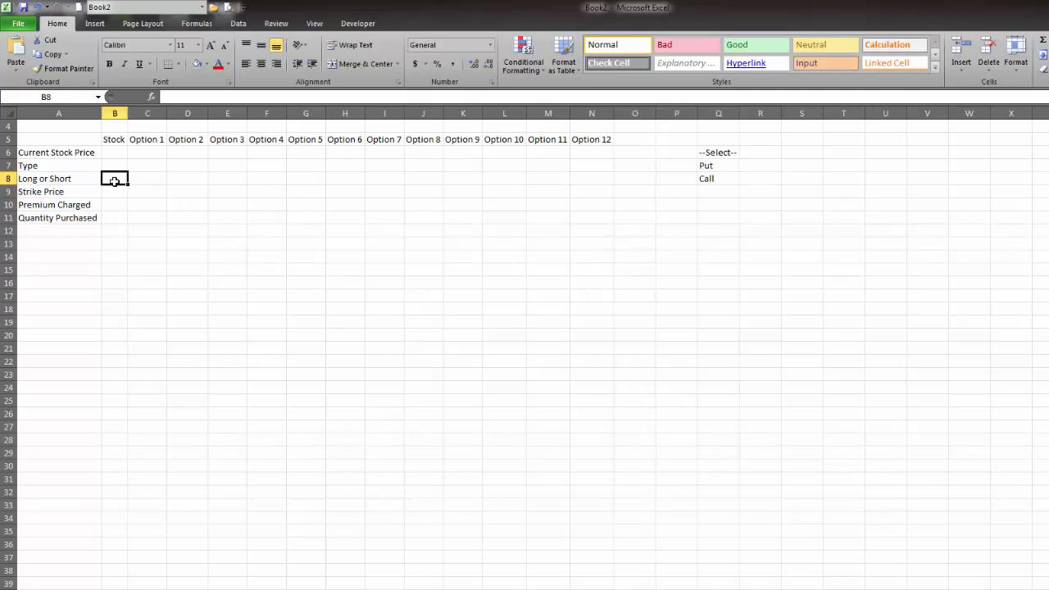
left_click(760, 152)
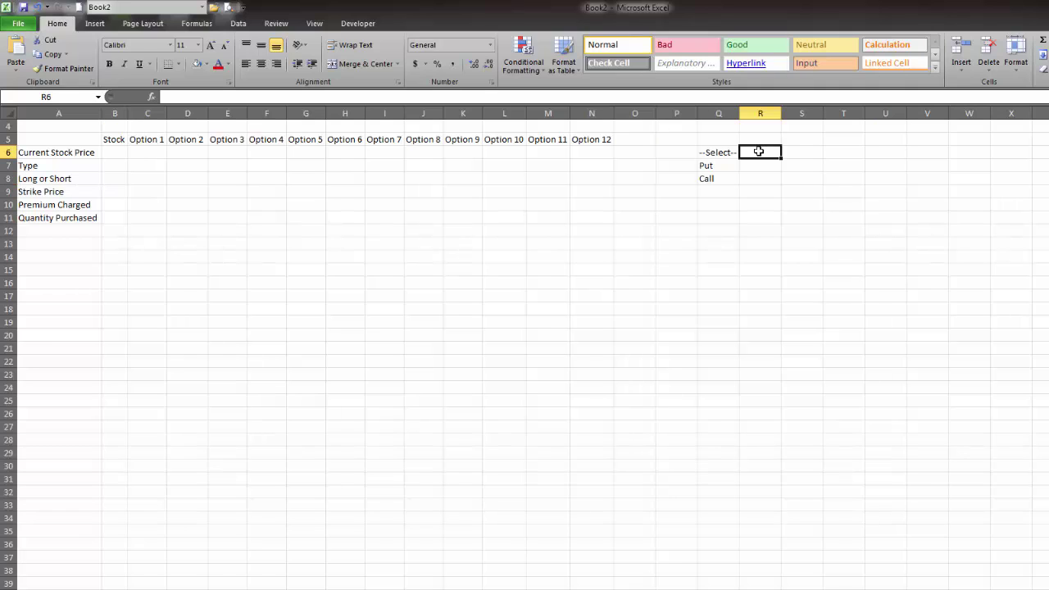
double_click(759, 152)
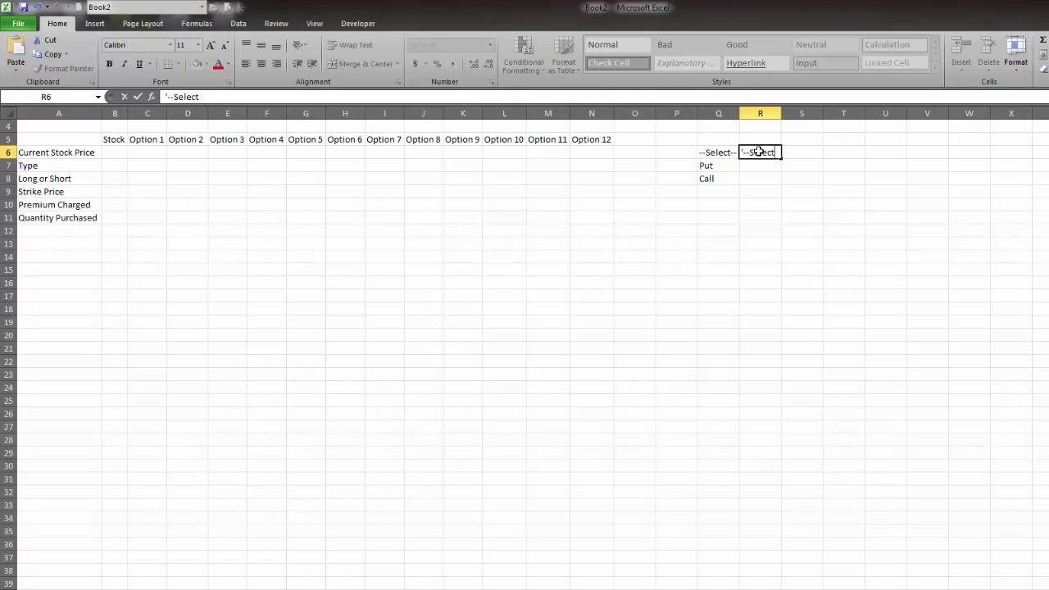
key("Return")
type("Long")
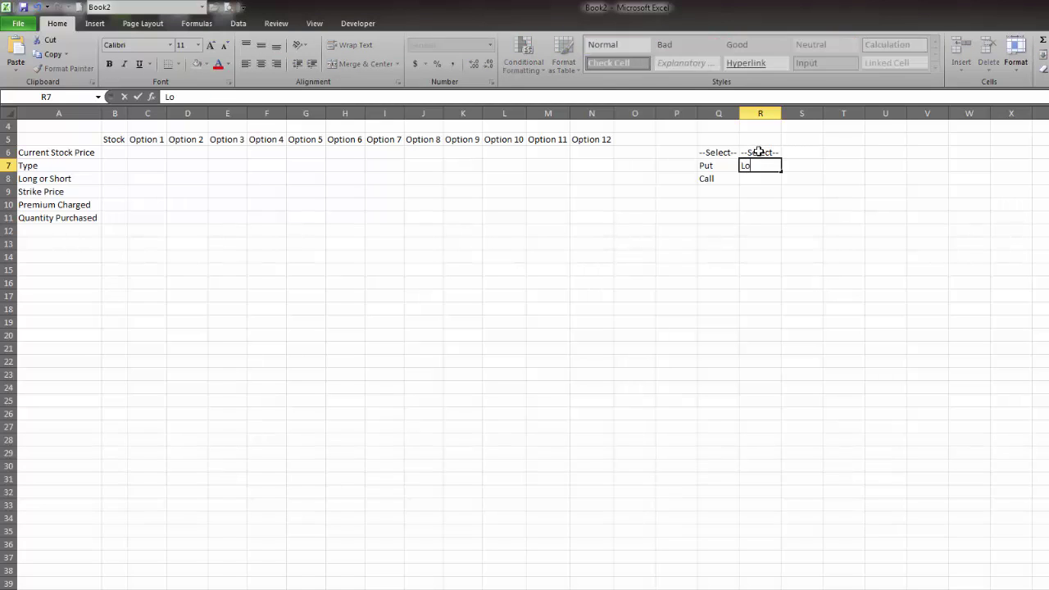
key("Return")
type("Short")
key("Return")
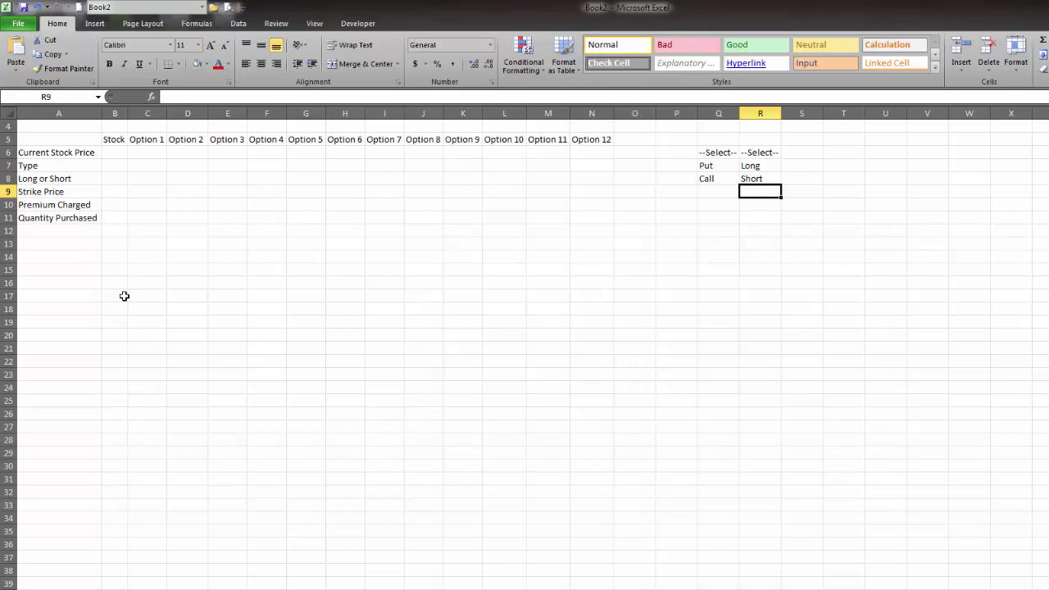
Step: Enter a strike price of 50 for Option 1 in cell C9
left_click(123, 192)
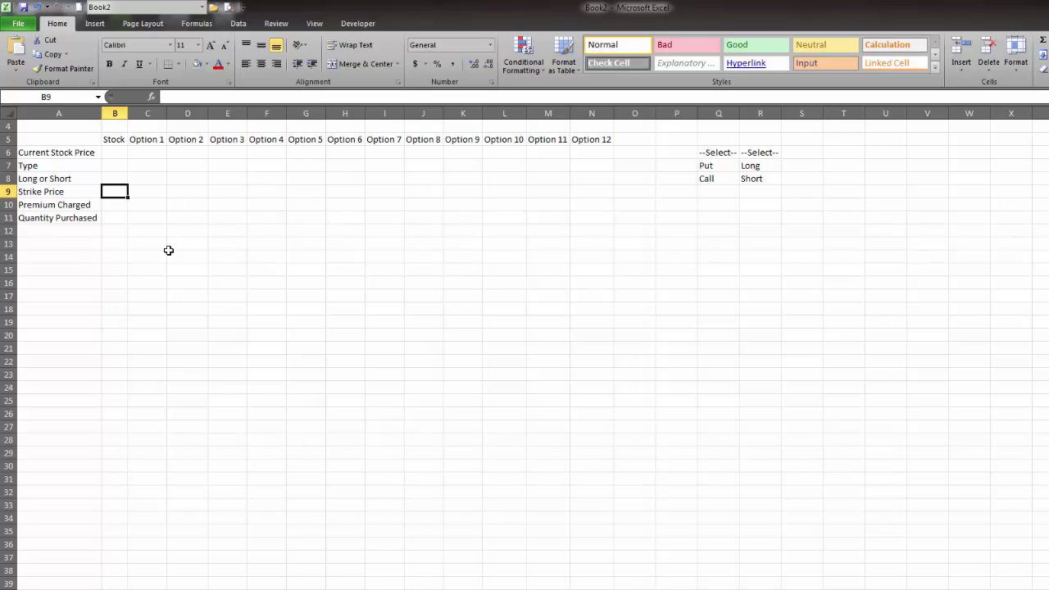
key("Right")
type("50")
key("Return")
Step: Copy the Option 1 strike price across row 9 to Option 12
key("Up")
key("ctrl+c")
key("shift+Right")
key("shift+Right")
key("shift+Right")
key("shift+Right")
key("shift+Right")
key("shift+Right")
key("shift+Right")
key("shift+Right")
key("shift+Right")
key("shift+Right")
key("shift+Right")
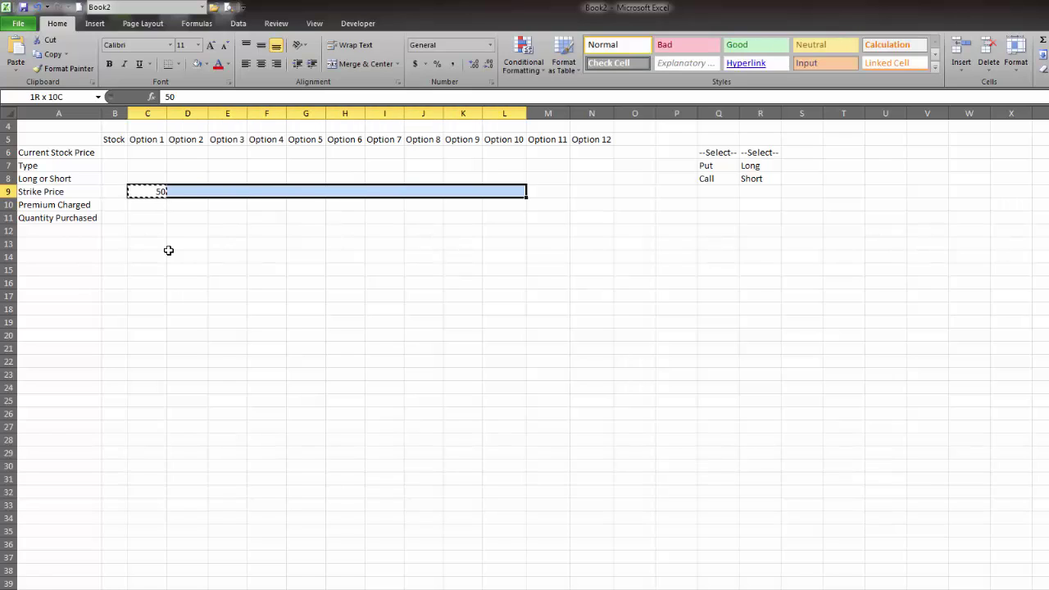
key("ctrl+v")
key("Escape")
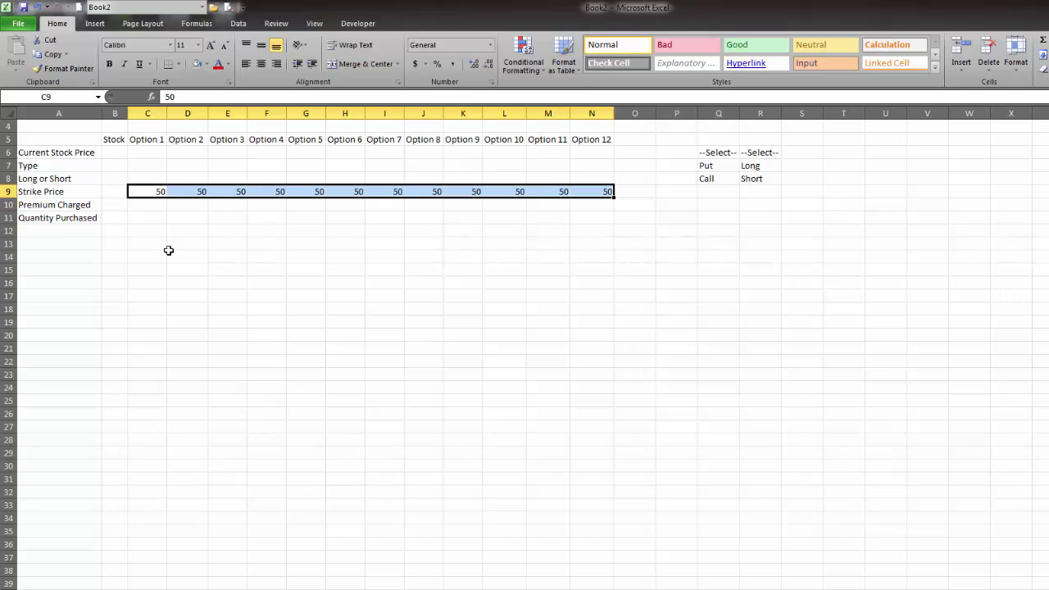
Step: Enter a current stock price of 50 for the stock in cell B6
left_click(117, 149)
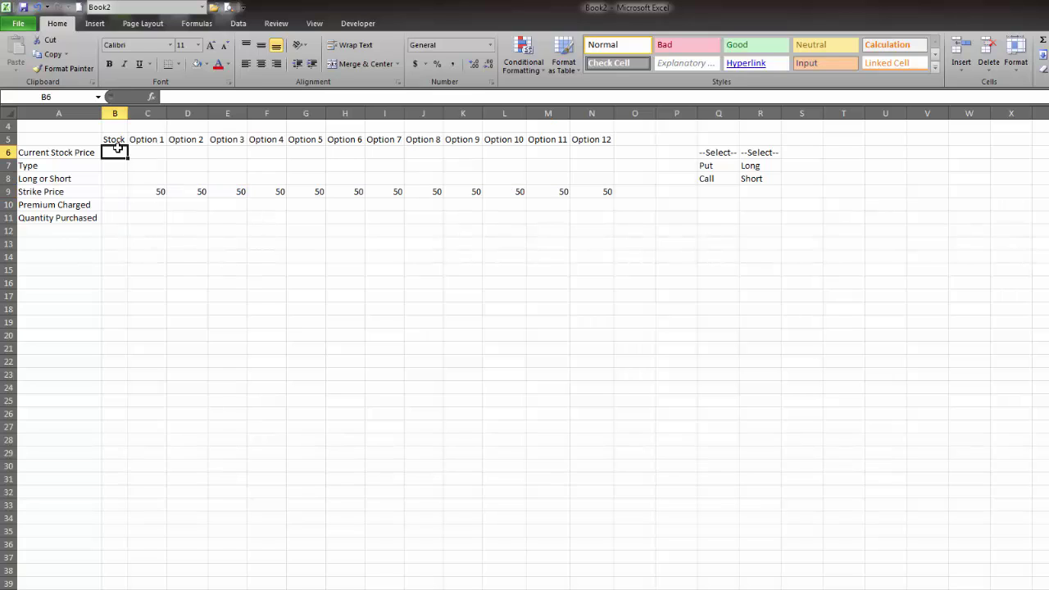
type("50")
key("Return")
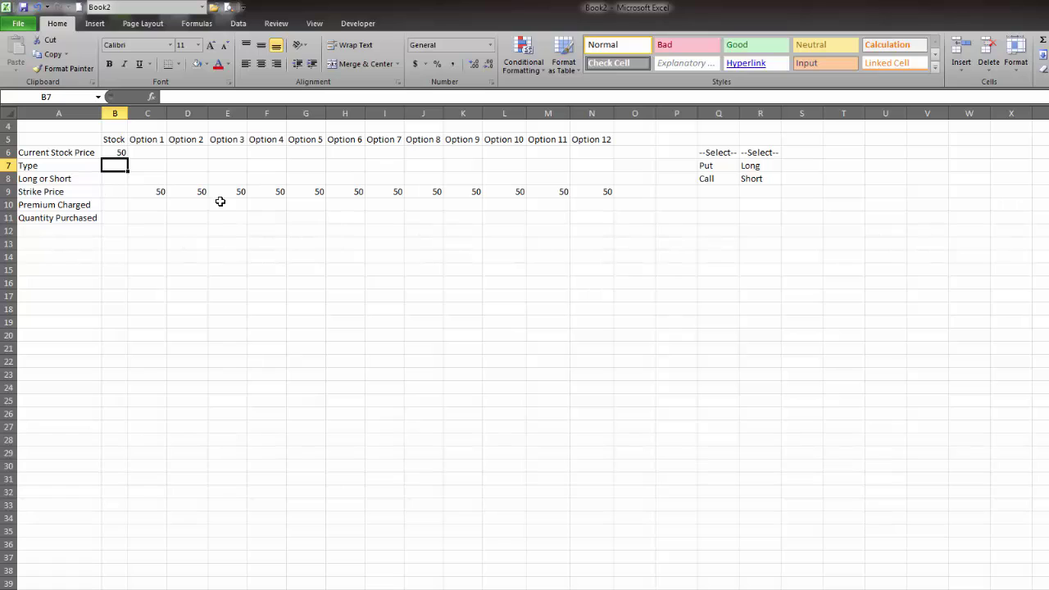
Step: Enter a premium of 2 for Option 1 in cell C10
left_click(144, 205)
type("2")
key("Return")
Step: Copy the Option 1 premium across row 10 to Option 12
key("Up")
key("ctrl+c")
key("shift+Right")
key("shift+Right")
key("shift+Right")
key("shift+Right")
key("shift+Right")
key("shift+Right")
key("shift+Right")
key("shift+Right")
key("shift+Right")
key("shift+Right")
key("shift+Right")
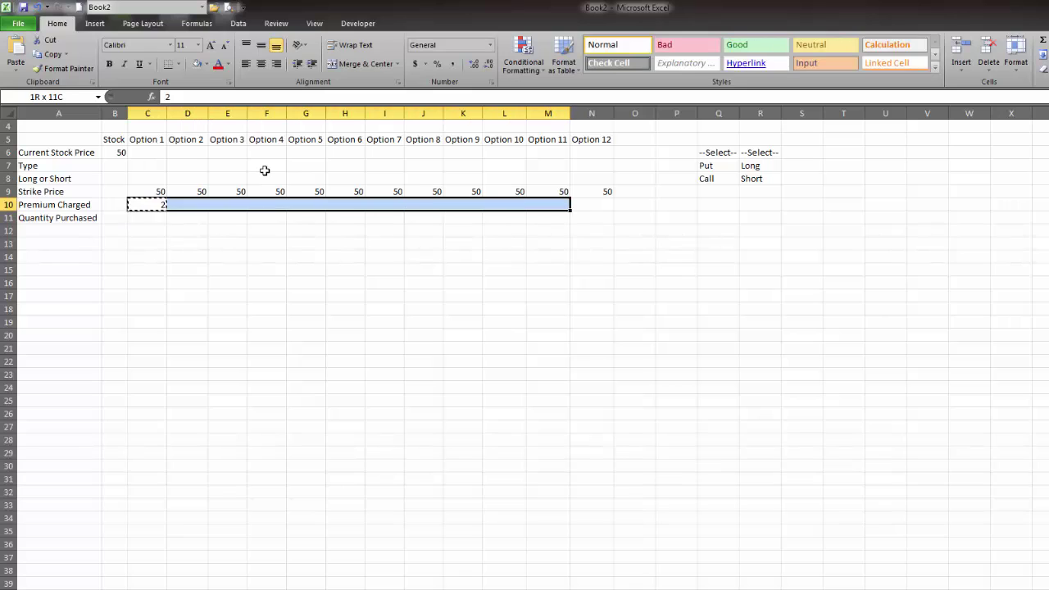
key("ctrl+v")
key("Escape")
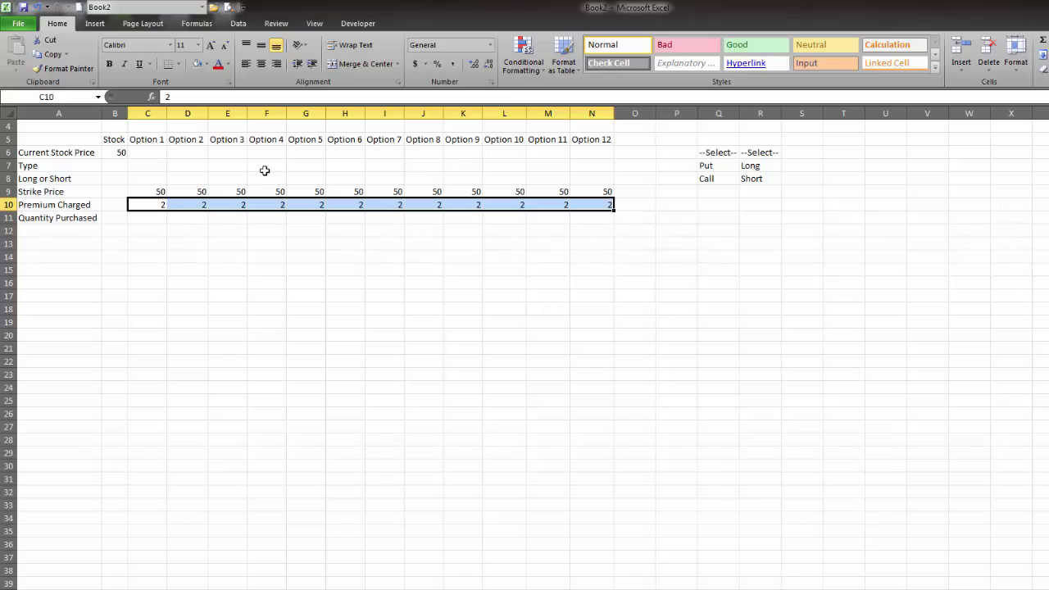
left_click(154, 205)
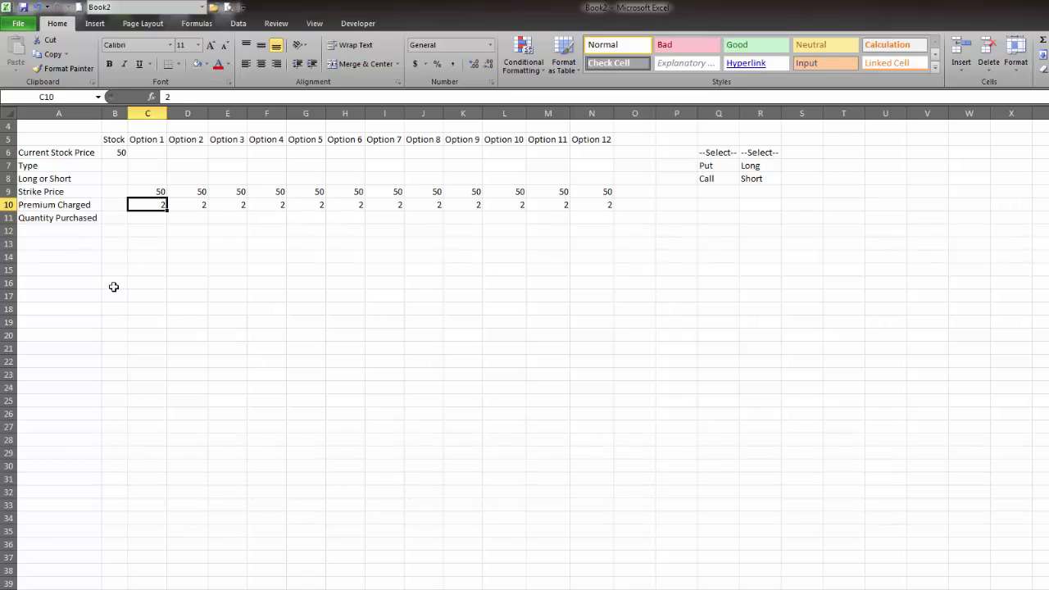
Step: Enter a purchased quantity of 1 for Option 1 in cell C11
left_click(153, 218)
type("1")
key("ctrl+Return")
Step: Copy the Option 1 quantity across row 11 to Option 12
key("ctrl+c")
key("shift+Right")
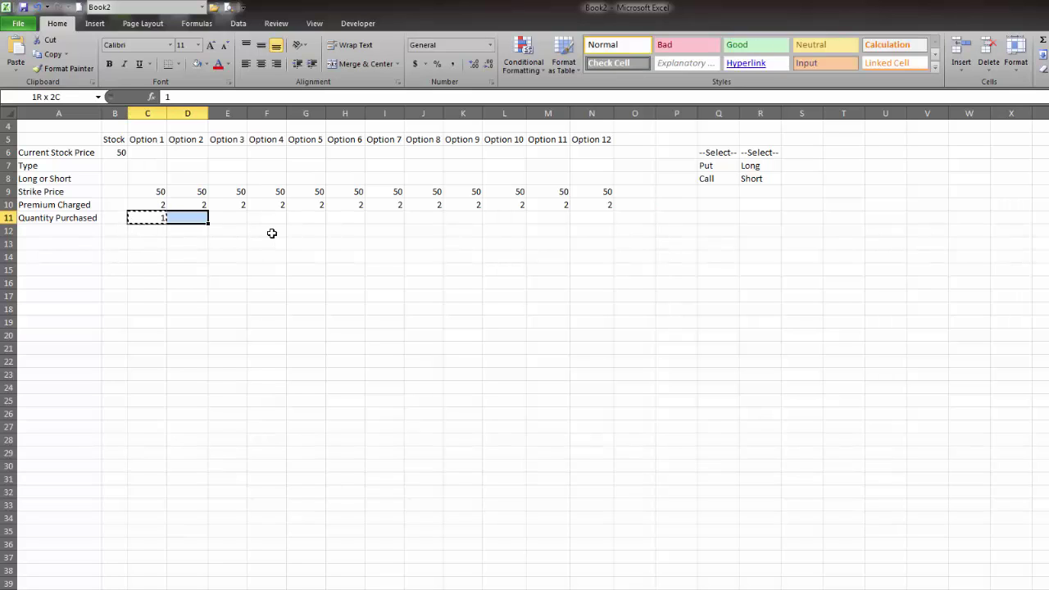
key("shift+Right")
key("shift+Right")
key("shift+Right")
key("shift+Right")
key("shift+Right")
key("shift+Right")
key("shift+Right")
key("shift+Right")
key("shift+Right")
key("shift+Right")
key("ctrl+v")
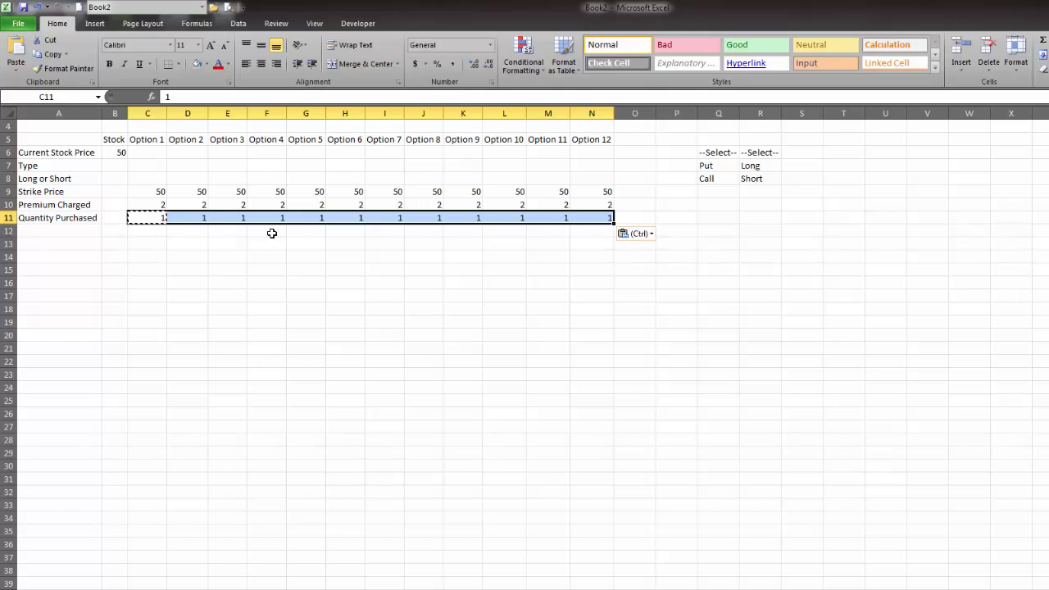
key("Escape")
left_click(532, 310)
Step: Fill the option input range C6:N11 with light grey
left_click_drag(610, 221, 153, 153)
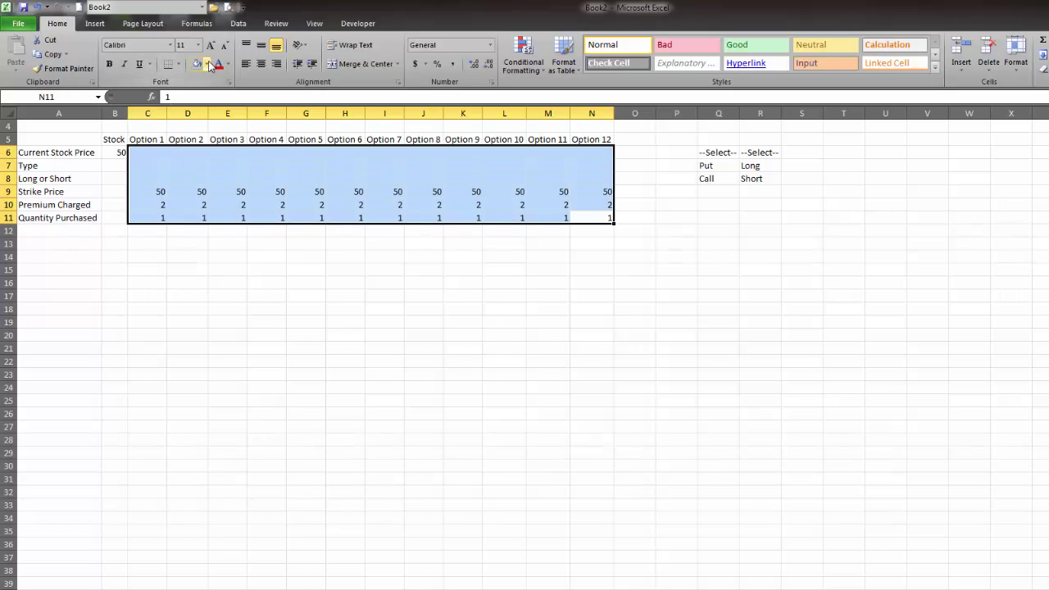
left_click(210, 65)
left_click(202, 104)
left_click(426, 363)
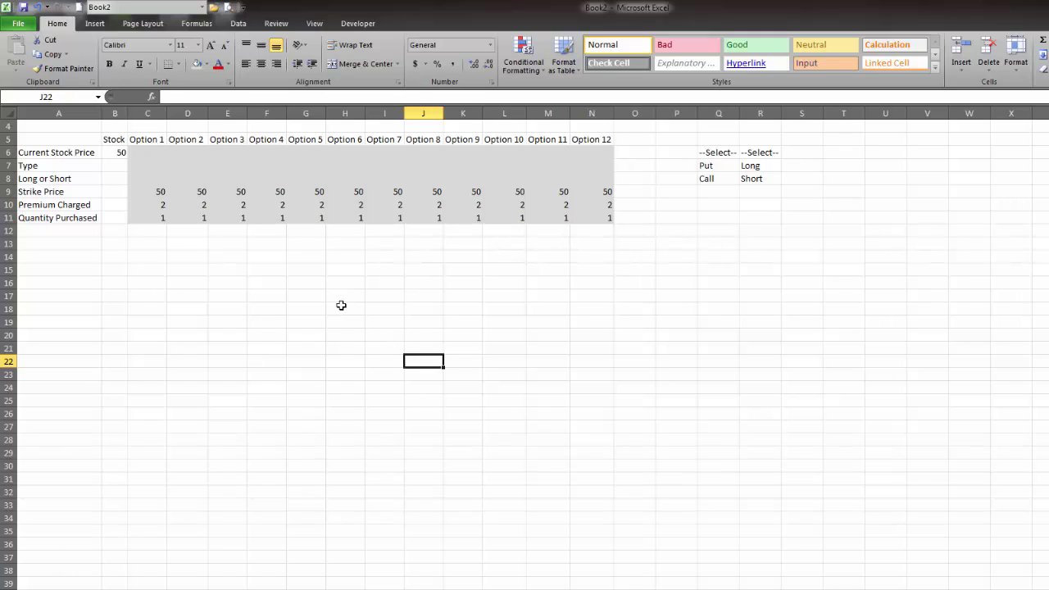
Step: Enter Stock as the type in the stock column, cell B7
left_click(117, 218)
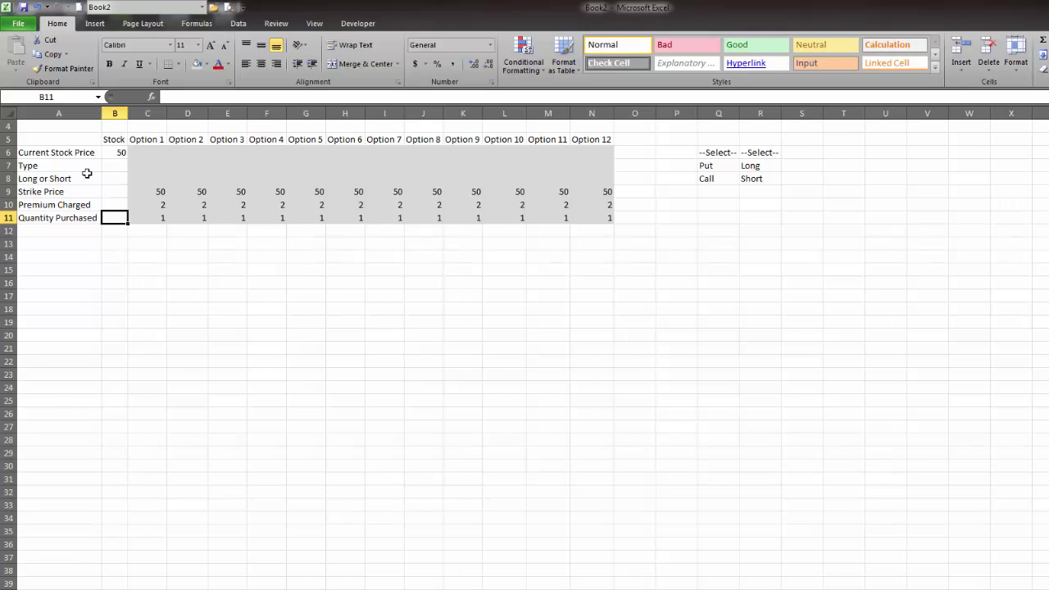
left_click(117, 168)
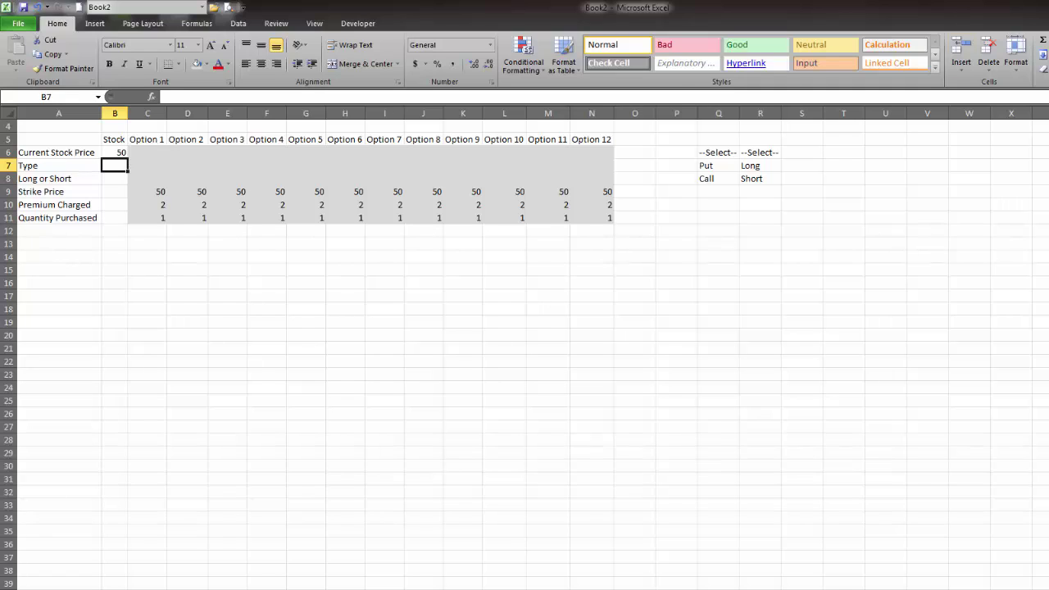
type("Stock")
key("Return")
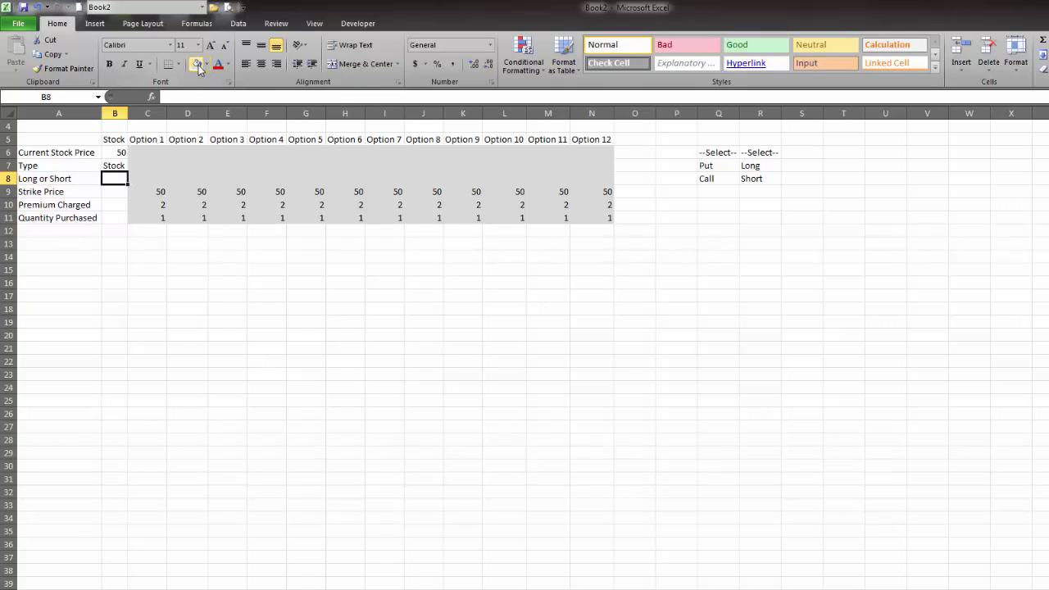
Step: Enter NA for the stock's strike price and premium in cells B9 and B10
left_click(118, 193)
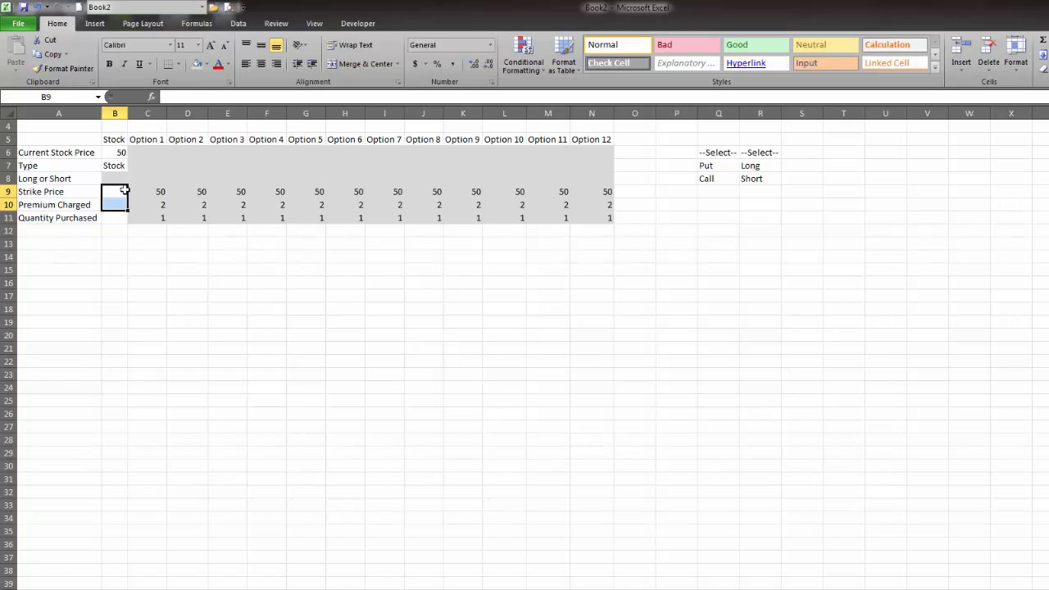
type("NA")
key("Return")
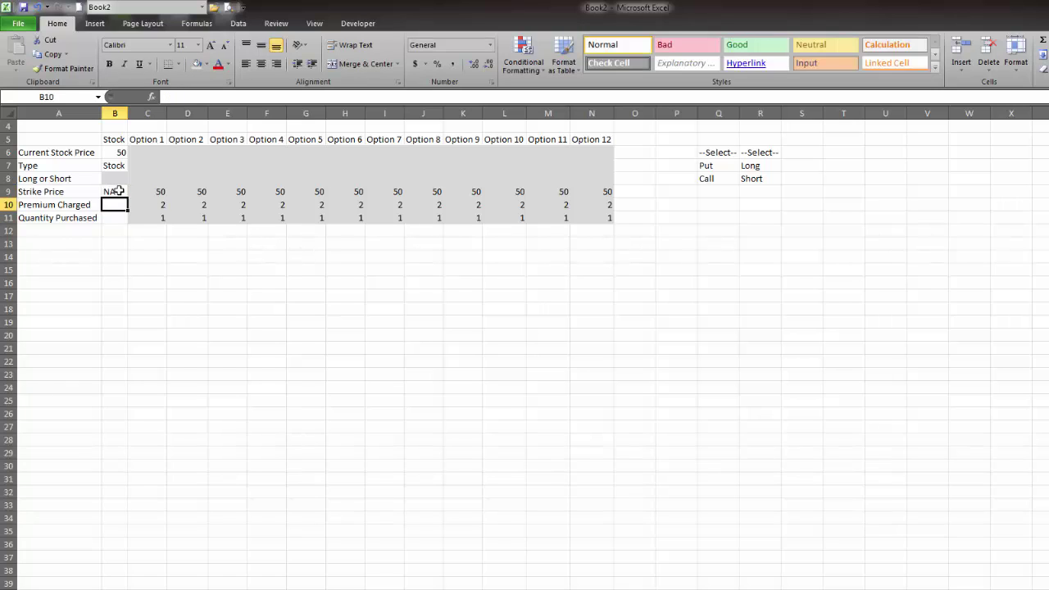
type("NA")
key("Return")
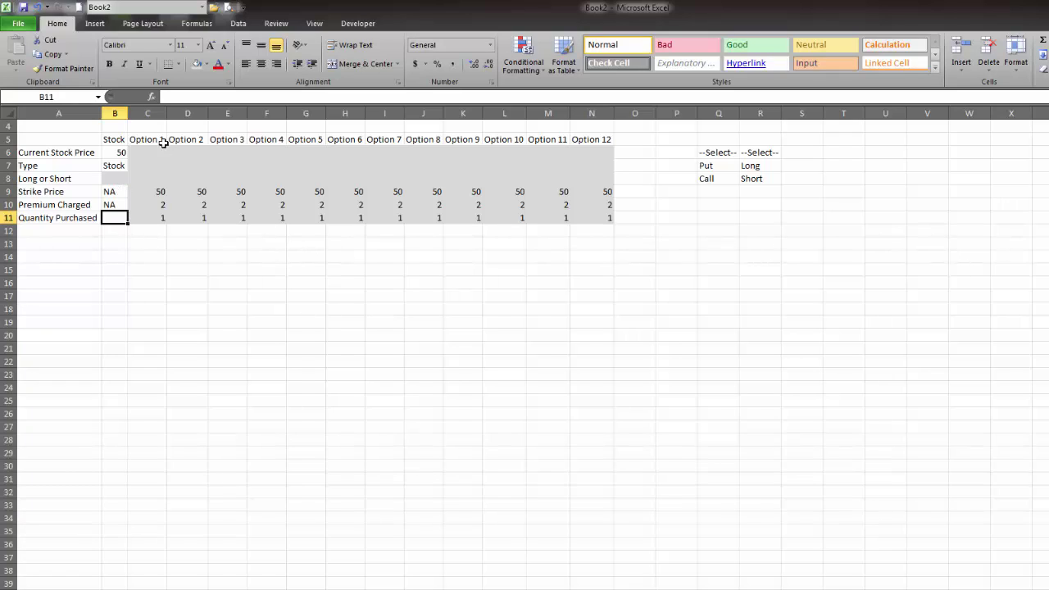
left_click(251, 299)
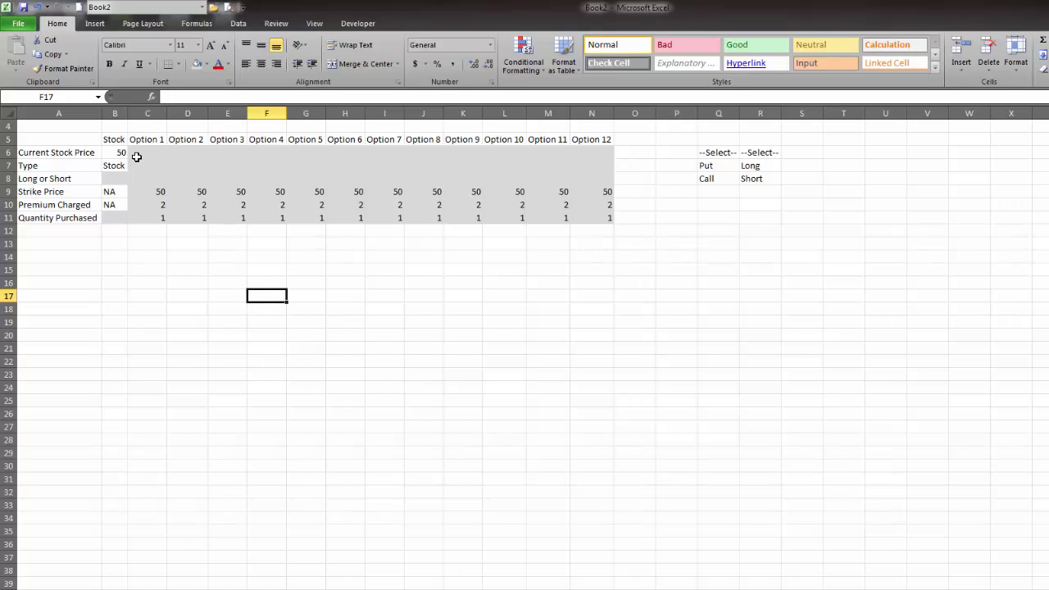
Step: Remove the grey fill from the Current Stock Price cells of the options, C6:N6
left_click_drag(136, 164, 310, 165)
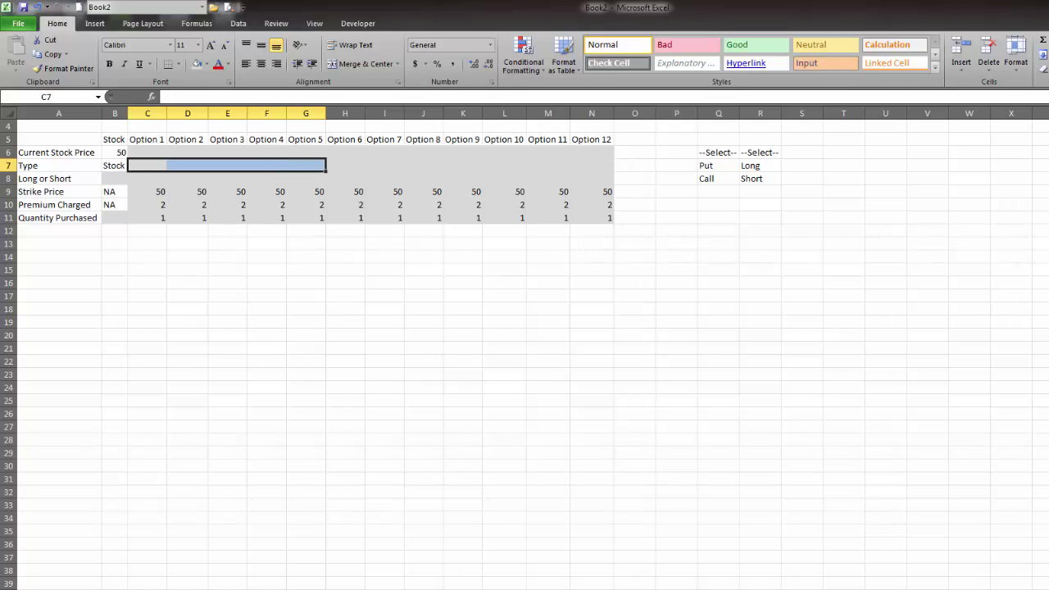
left_click_drag(586, 152, 135, 152)
left_click(207, 64)
left_click(215, 171)
left_click(227, 335)
Step: Add list data validation to the option type cells C7:N7, using Q6:Q8 as the source
left_click(154, 174)
left_click(155, 166)
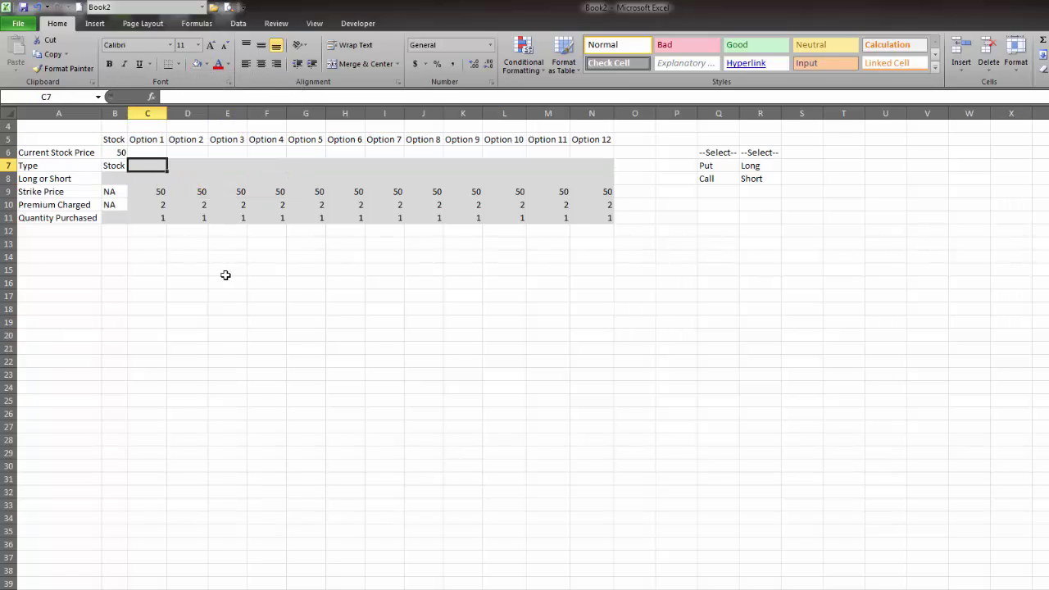
left_click_drag(163, 168, 589, 167)
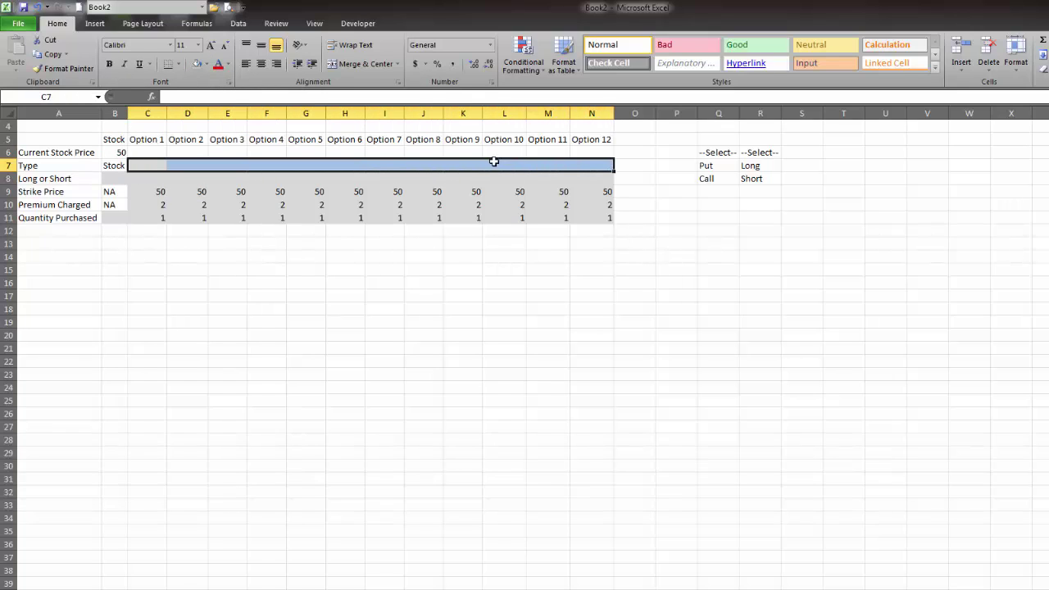
left_click(244, 25)
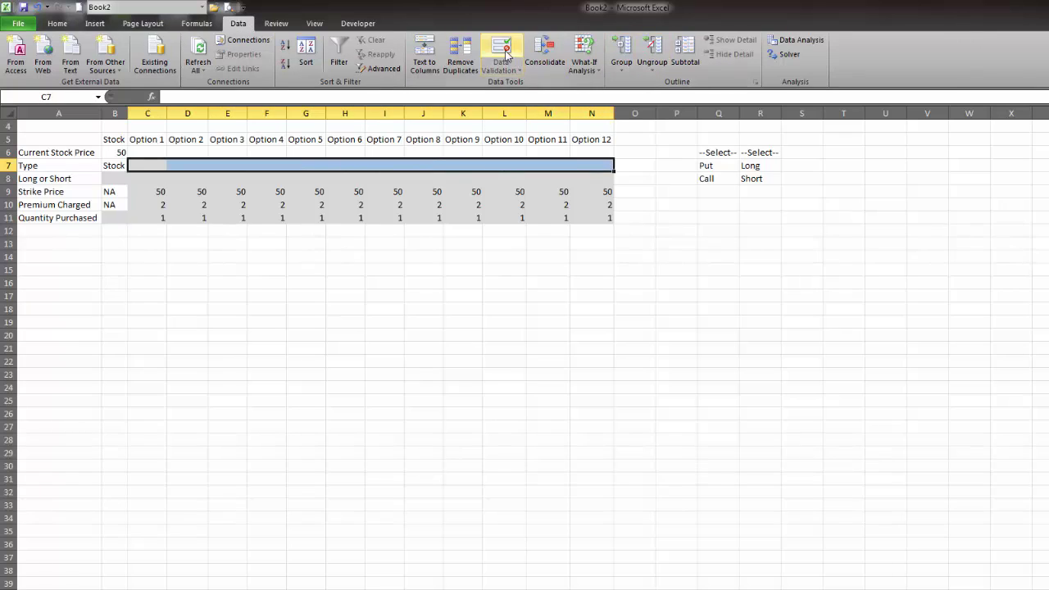
left_click(501, 49)
left_click(274, 218)
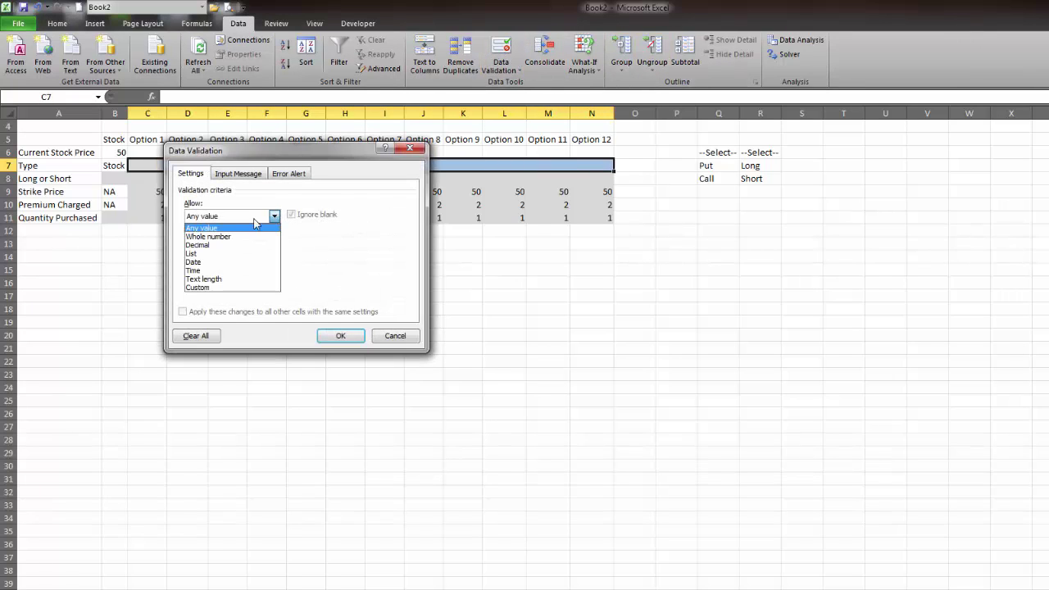
left_click(226, 255)
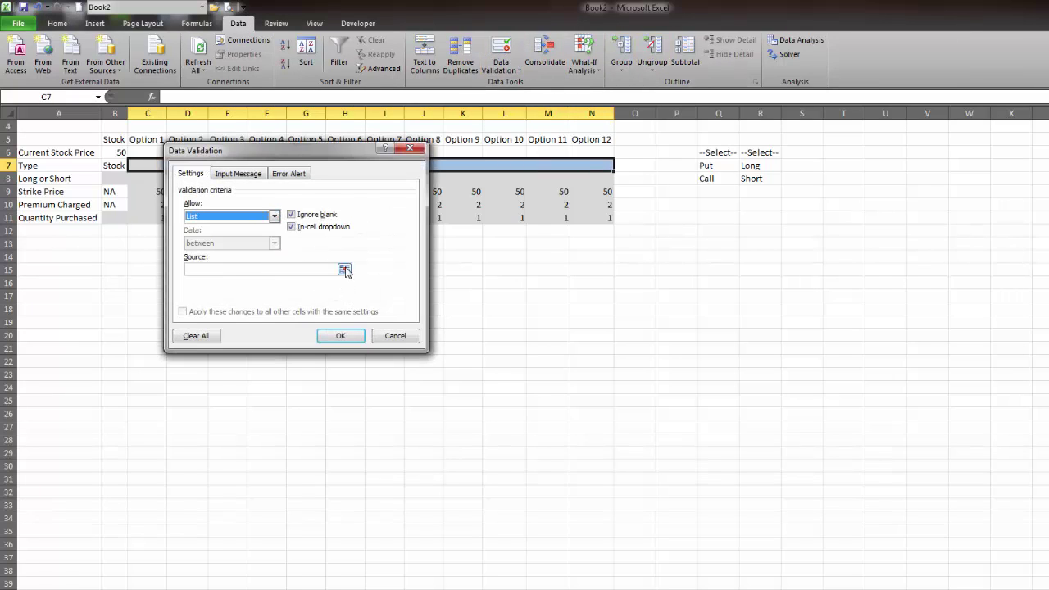
left_click(345, 271)
left_click_drag(719, 153, 710, 181)
left_click(417, 168)
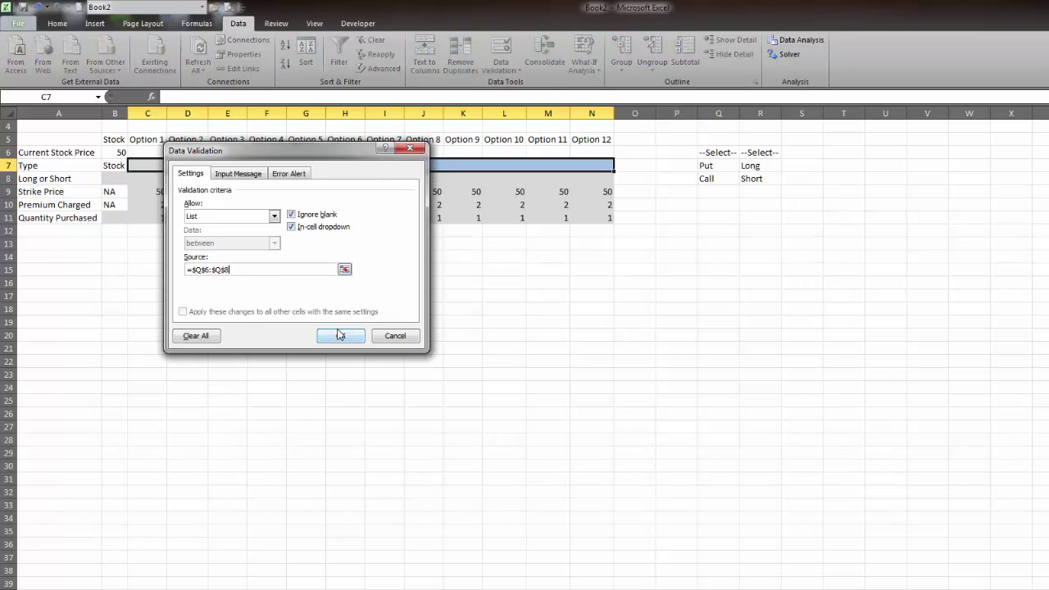
left_click(341, 335)
Step: Choose --Select-- as the Option 1 type in cell C7
left_click(173, 165)
left_click(152, 173)
left_click(158, 165)
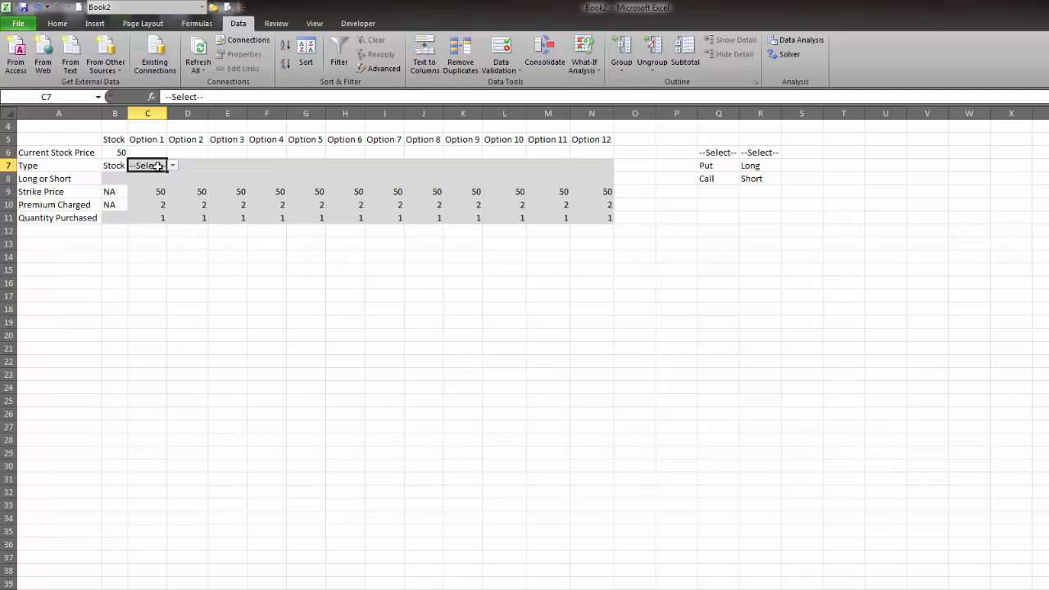
Step: Copy the --Select-- entry from Option 1 across row 7 to Option 12
key("shift+Right")
key("shift+Right")
key("shift+Right")
key("shift+Right")
key("shift+Right")
key("shift+Right")
key("shift+Right")
key("shift+Right")
key("shift+Right")
key("shift+Right")
key("shift+Right")
key("shift+Right")
key("shift+Left")
key("ctrl+v")
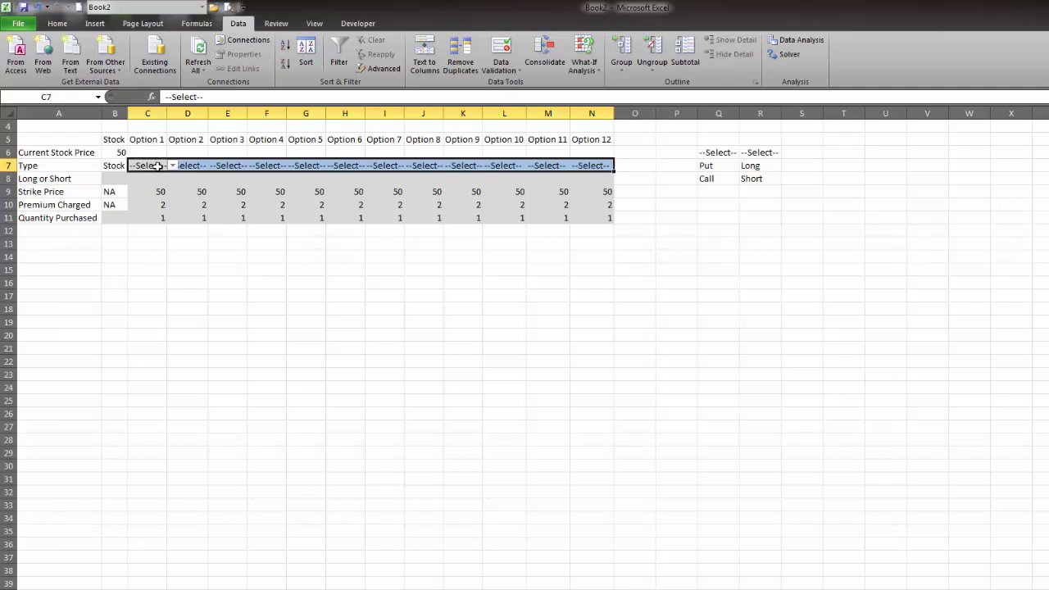
left_click(178, 254)
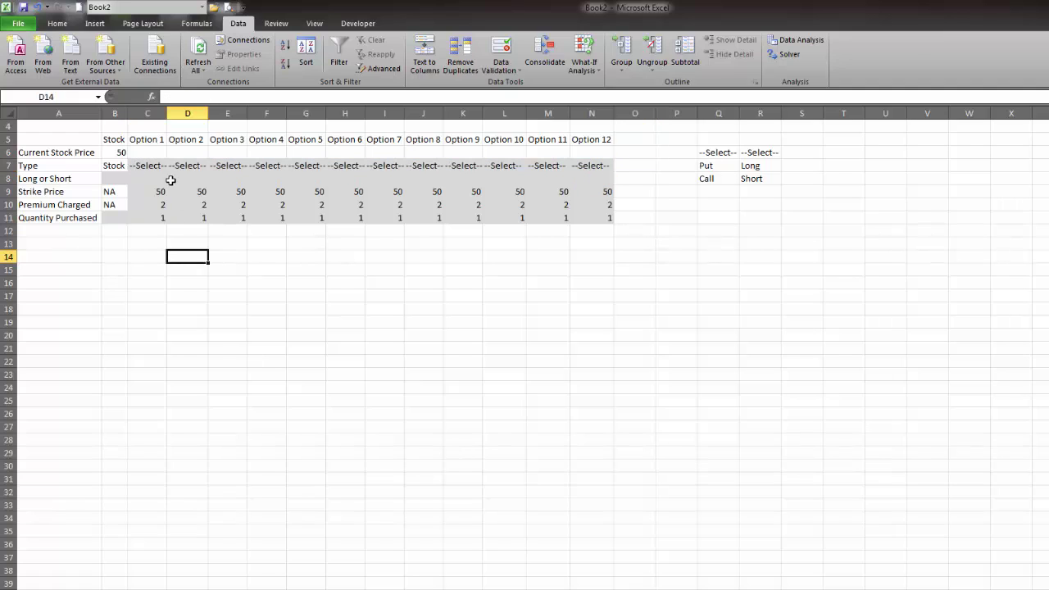
Step: Check the available type choices in the Option 8 cell J7 without changing its value
left_click(149, 167)
left_click(436, 167)
left_click(449, 166)
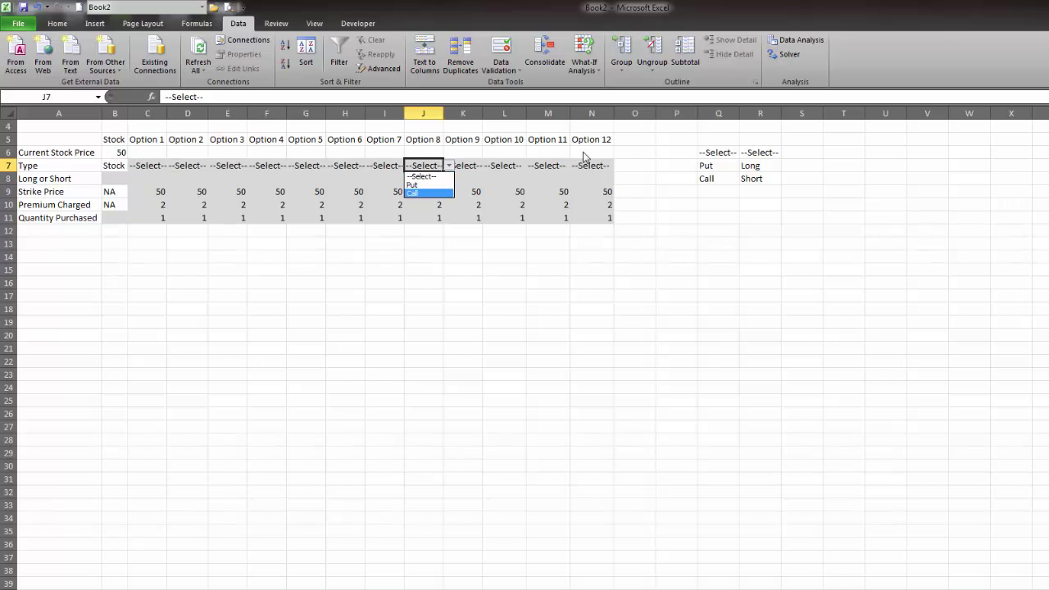
key("Escape")
left_click(266, 205)
Step: Try to enter jh in cell C7 to test the type validation, and cancel the entry
left_click(149, 164)
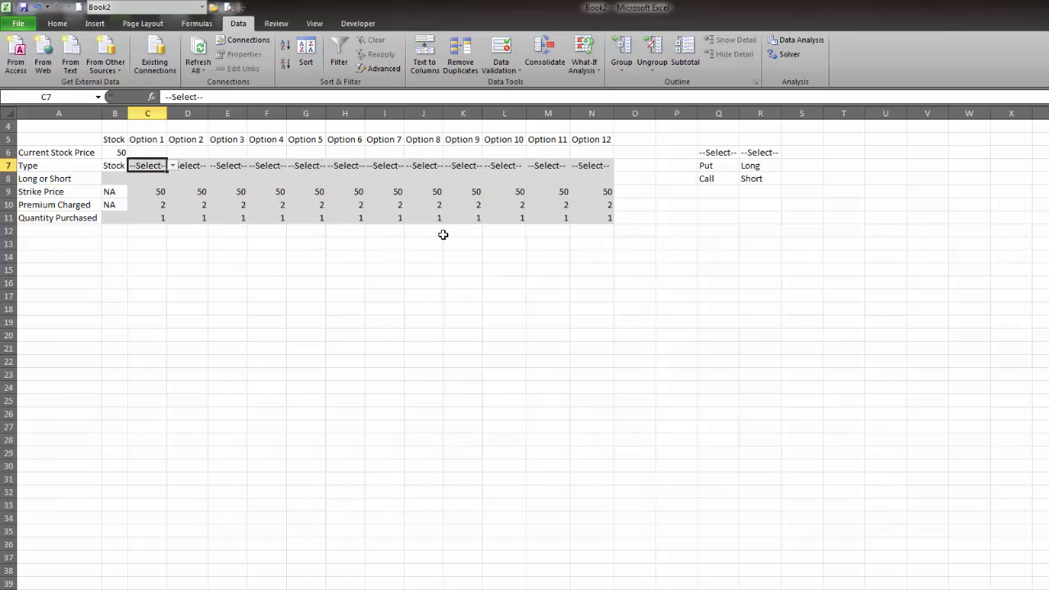
type("jh")
key("Return")
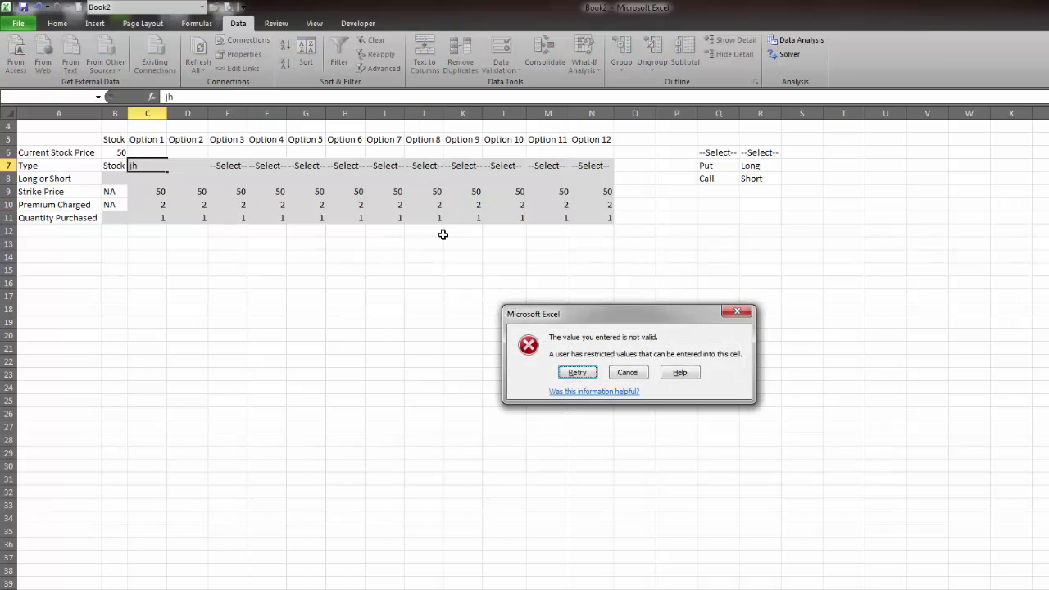
left_click_drag(615, 316, 352, 170)
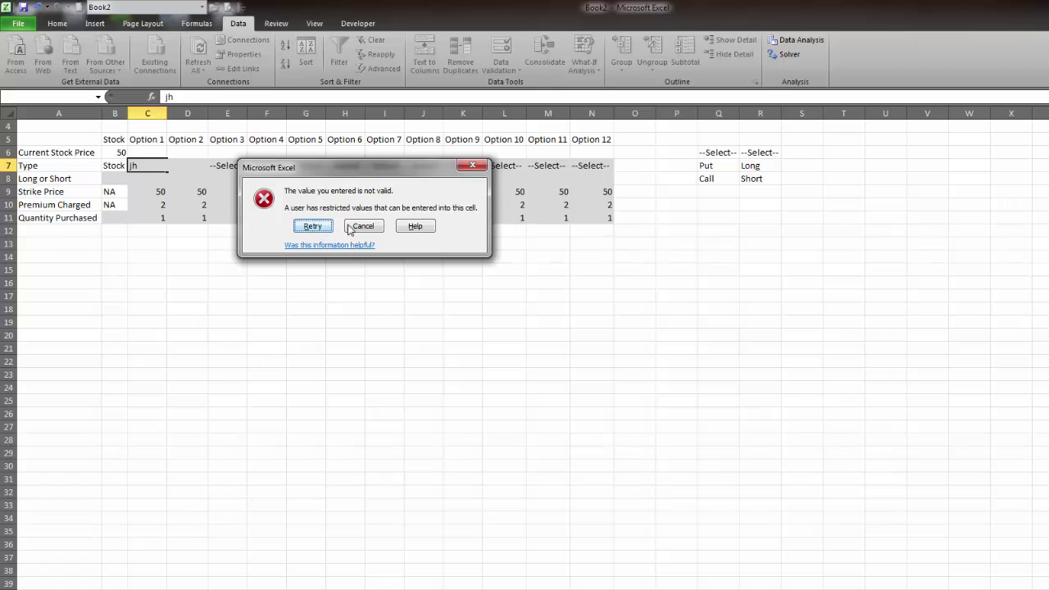
left_click(360, 229)
left_click(310, 392)
Step: Add list data validation to the Long or Short cells B8:N8, using R6:R8 as the source
left_click_drag(115, 180, 600, 178)
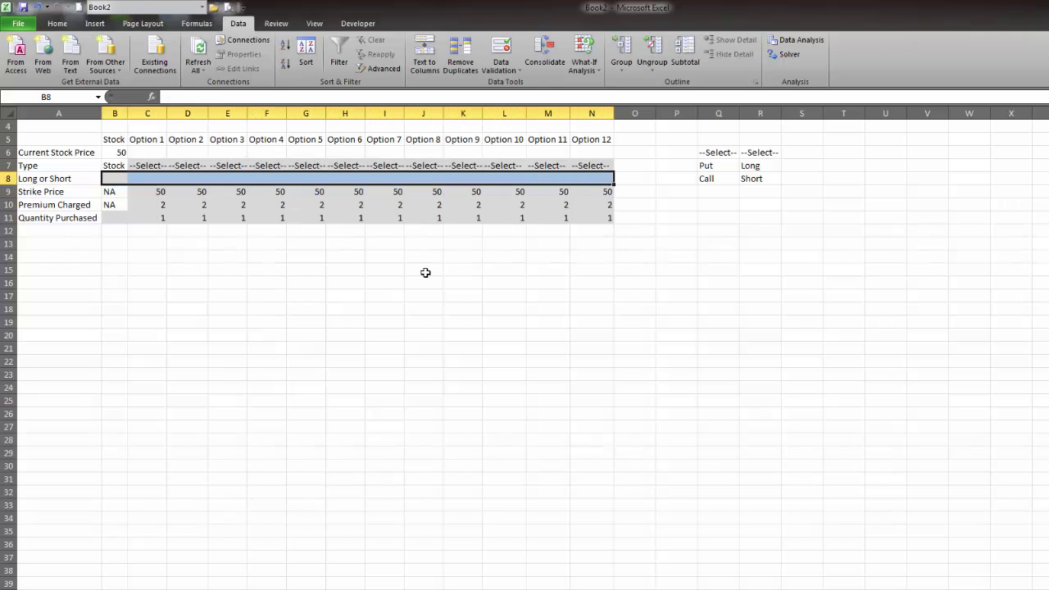
left_click(508, 68)
left_click(274, 216)
left_click(225, 260)
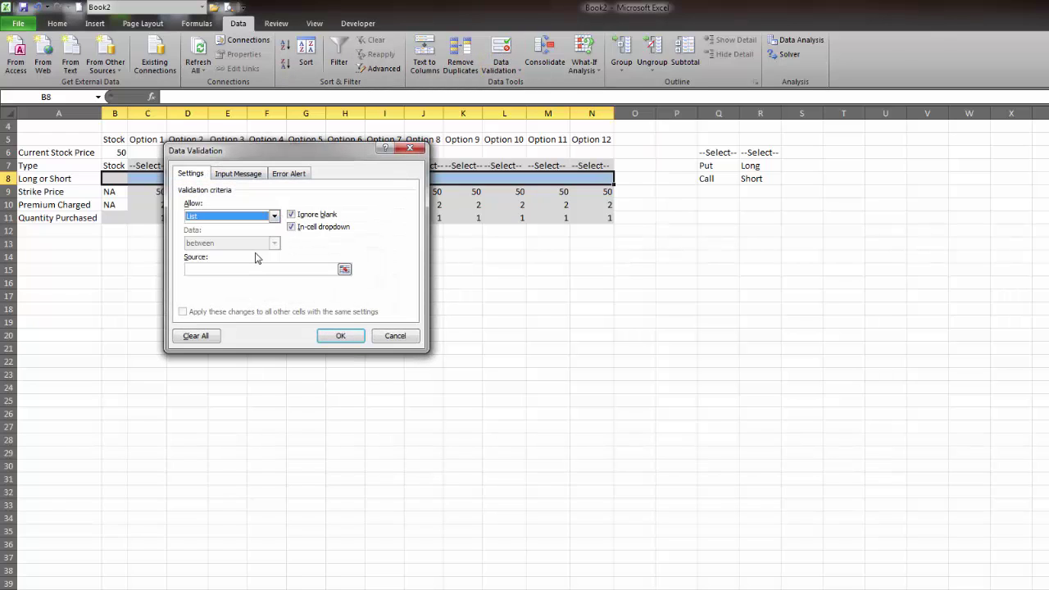
left_click(344, 269)
left_click_drag(754, 155, 753, 179)
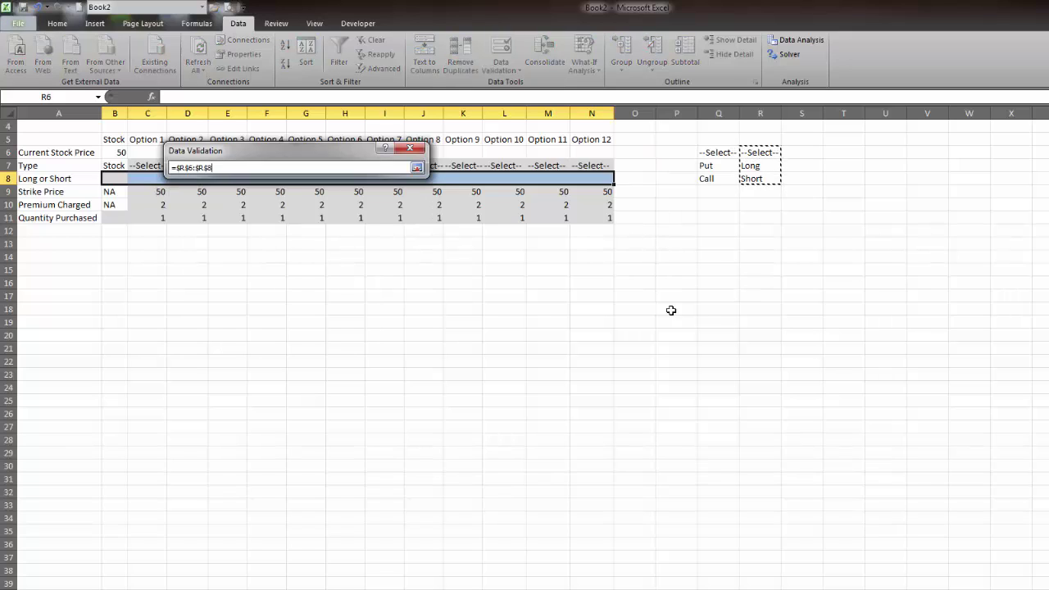
left_click(418, 168)
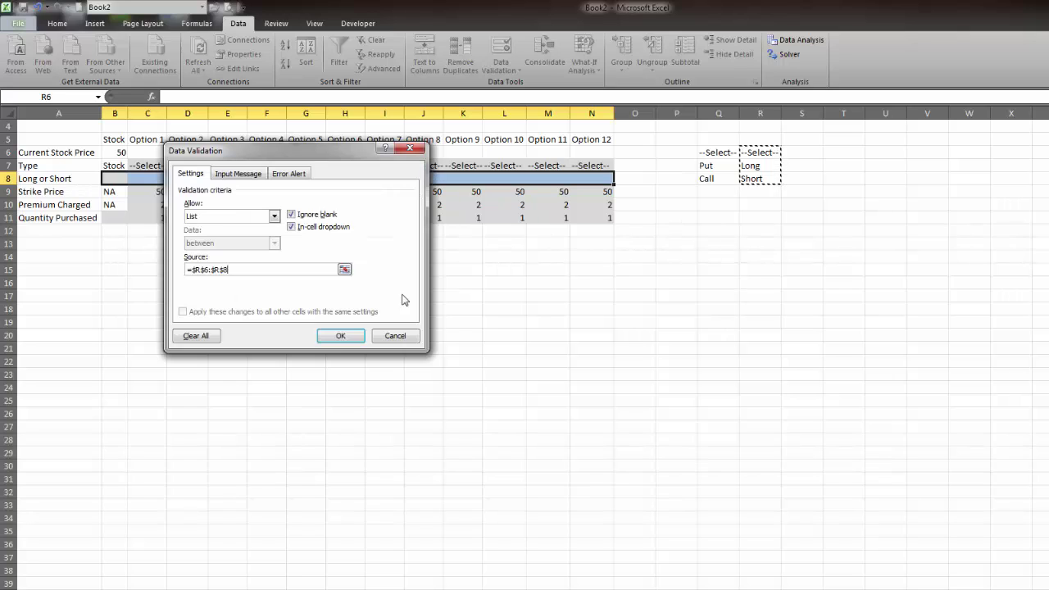
left_click(340, 337)
left_click(461, 370)
Step: Choose --Select-- as the stock's Long or Short entry in cell B8
left_click(120, 179)
left_click(134, 179)
left_click(115, 190)
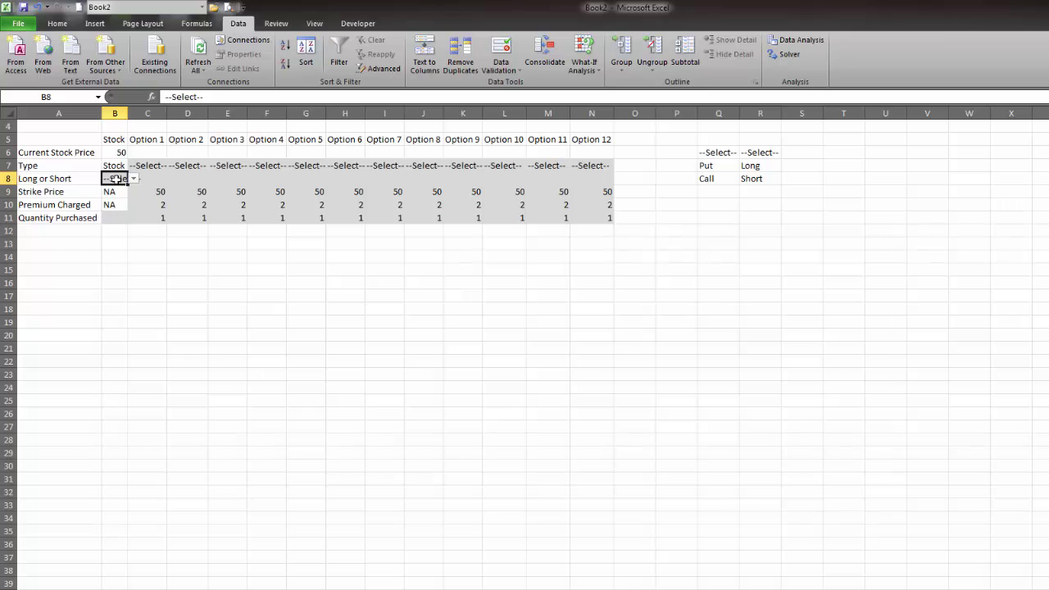
Step: Copy the --Select-- entry from cell B8 across the options' Long or Short cells through N8
key("shift+Right")
key("shift+Right")
key("shift+Right")
key("shift+Right")
key("shift+Right")
key("shift+Right")
key("shift+Right")
key("shift+Right")
key("shift+Right")
key("shift+Right")
key("shift+Right")
key("shift+Right")
key("shift+Right")
key("shift+Left")
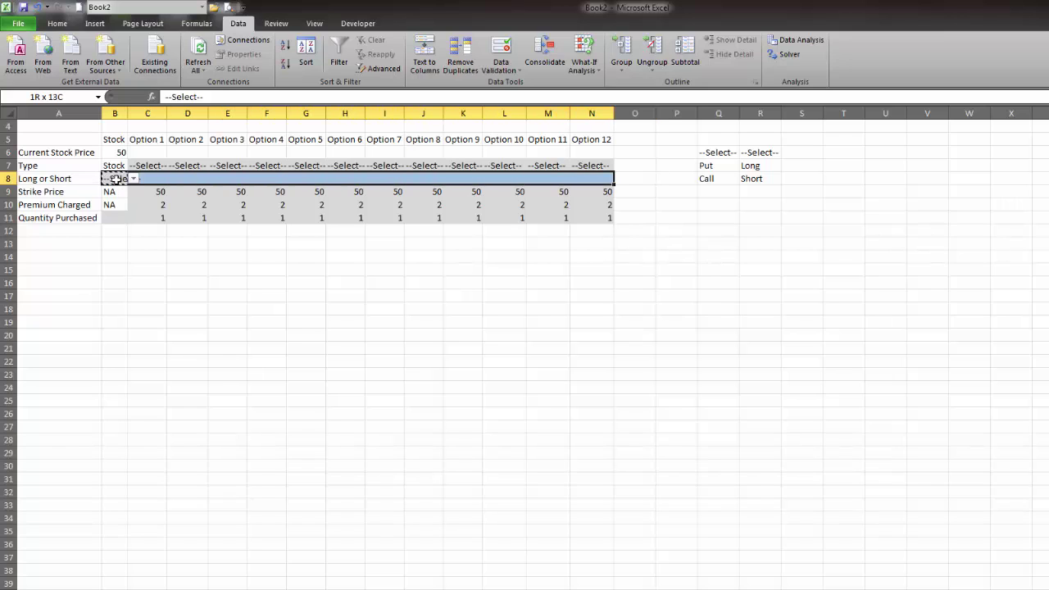
type("--Select--\t--Select--\t--Select--\t--Select--\t--Select--\t--Select--\t--Select--\t--Select--\t--Select--\t--Select--\t--Select--\t--Select--\t--Select--")
key("Escape")
Step: Widen columns B through N to fit their entries
left_click(237, 332)
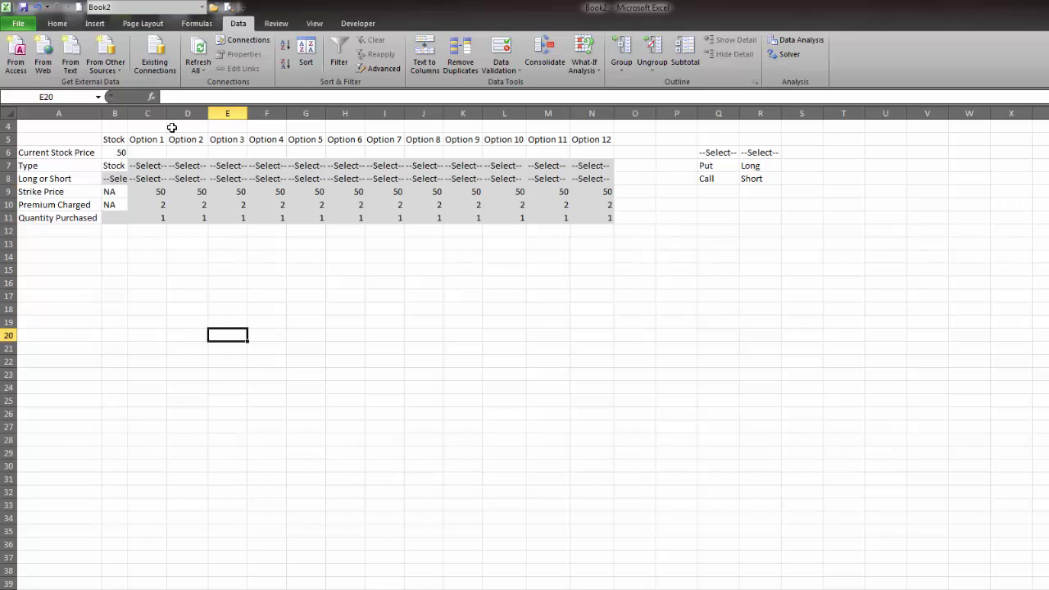
left_click_drag(112, 114, 657, 117)
left_click(703, 427)
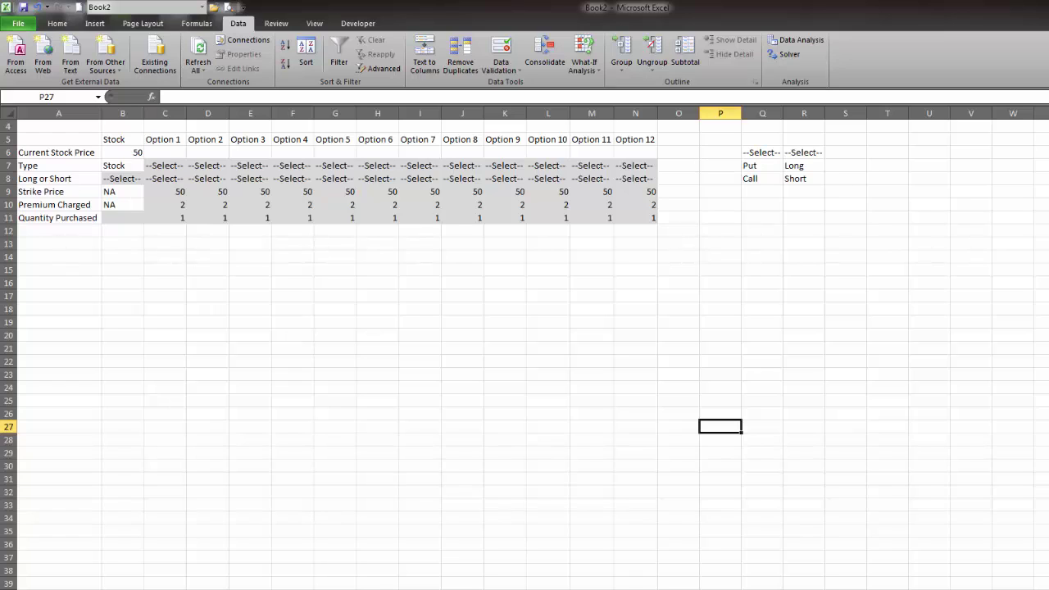
Step: Enter the heading Stock Price in cell A14
left_click(52, 257)
type("S")
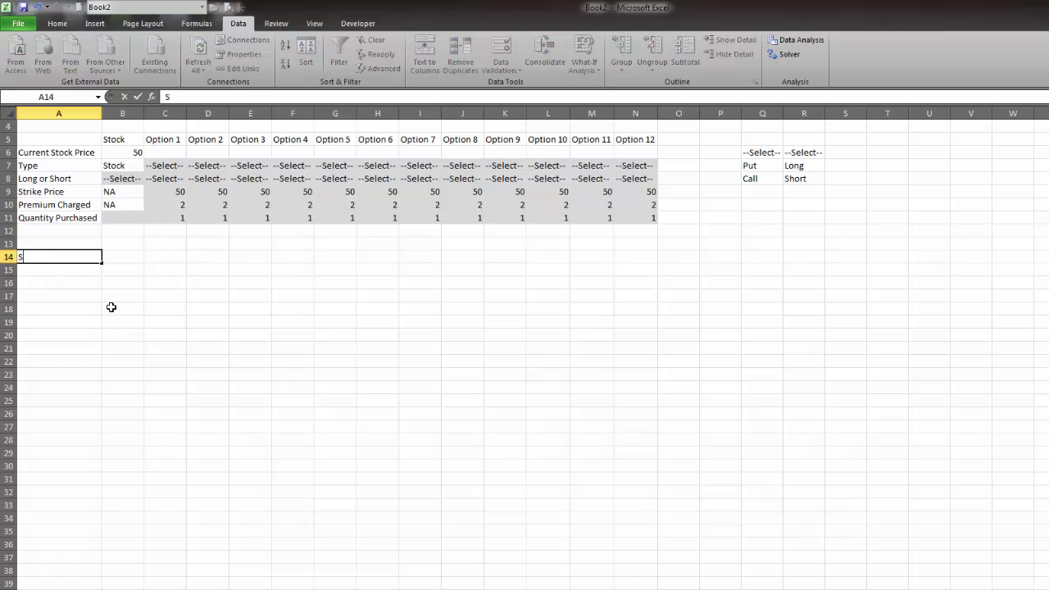
type("tock Price")
key("Return")
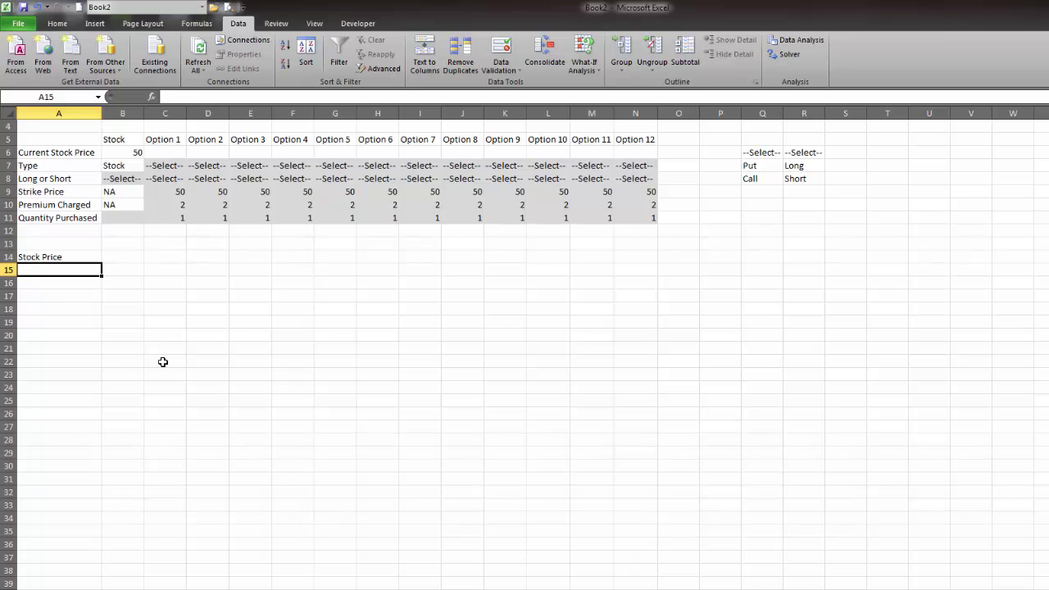
Step: Enter 0, 1 and 2 below the Stock Price heading and extend the series down column A
type("0")
key("Return")
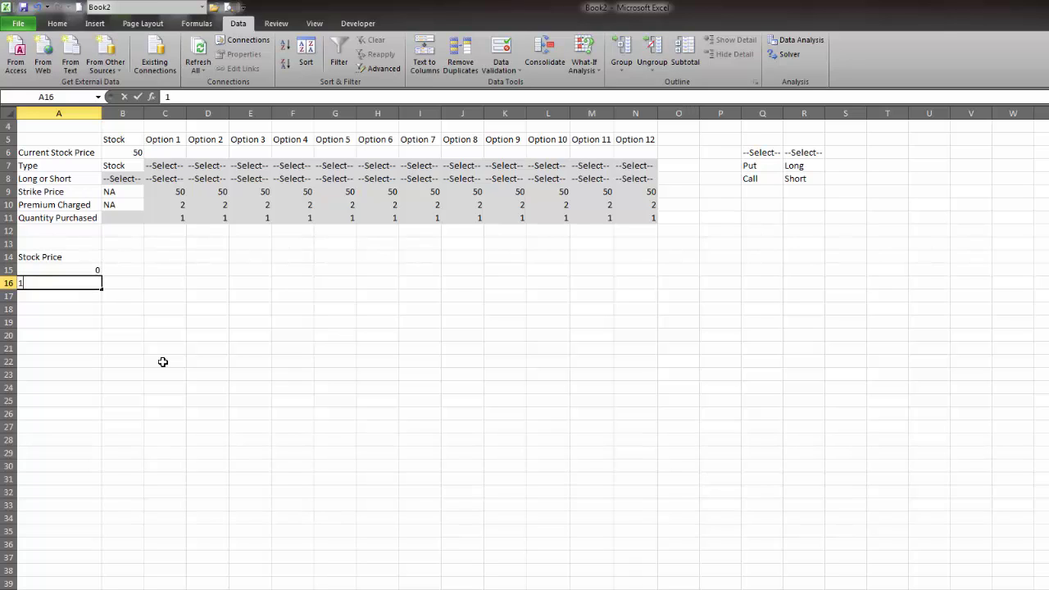
type("1")
key("Return")
type("2")
key("Return")
left_click_drag(64, 284, 72, 583)
left_click(76, 521)
Step: Enter the heading Stock Payoff in cell B14
scroll(82, 482, "up", 7)
key("ctrl+Up")
key("Up")
key("Right")
key("Up")
key("Up")
key("Up")
key("Up")
key("Up")
key("Up")
key("Up")
key("Up")
key("Up")
key("Up")
key("Up")
key("Down")
key("Down")
key("Down")
key("Down")
key("Down")
key("Down")
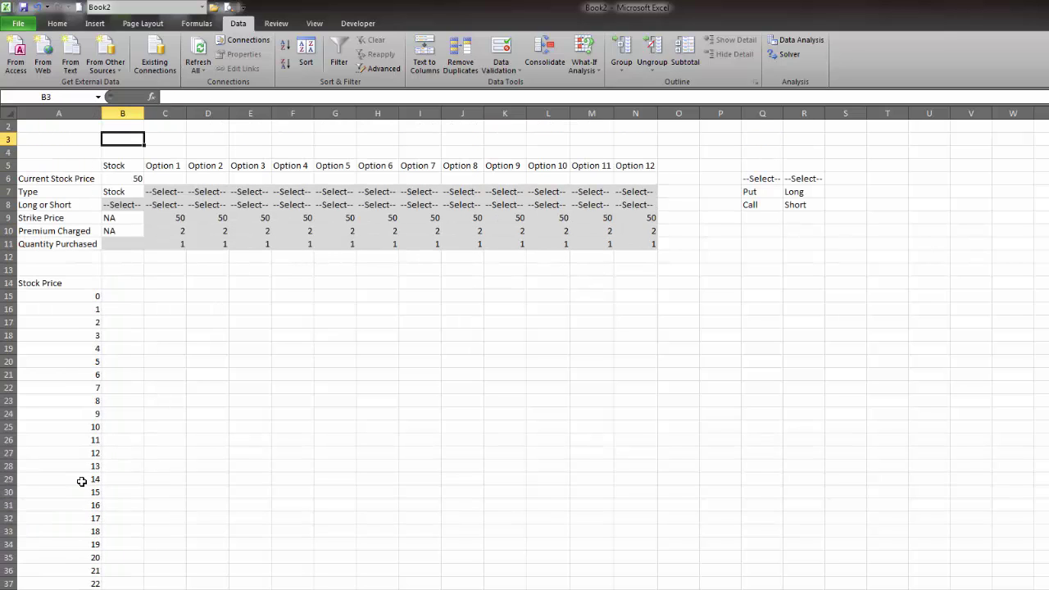
key("Down")
key("Down")
key("Down")
key("Down")
key("Down")
key("Down")
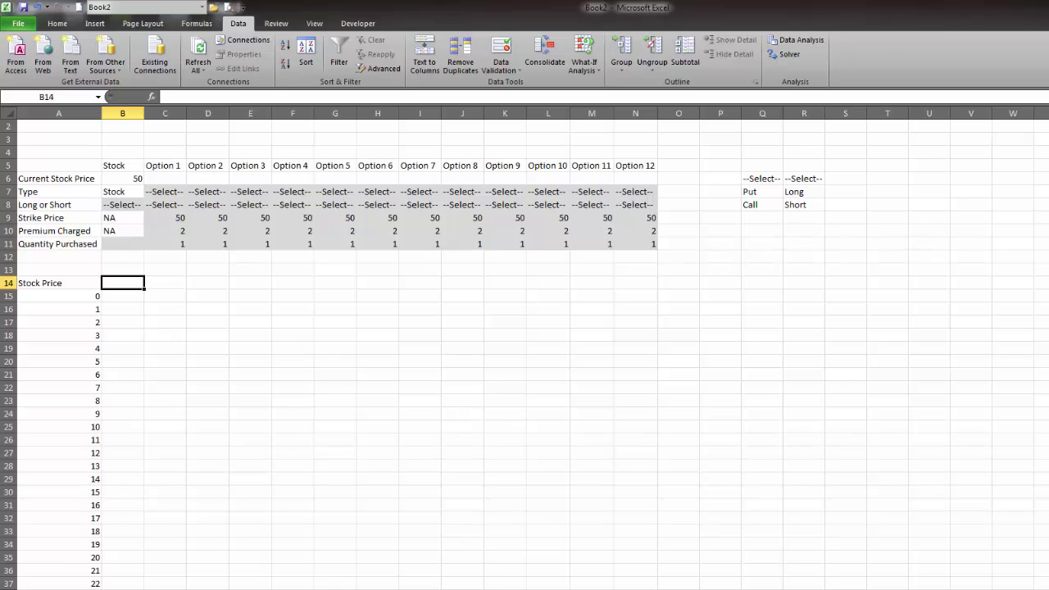
left_click(108, 293)
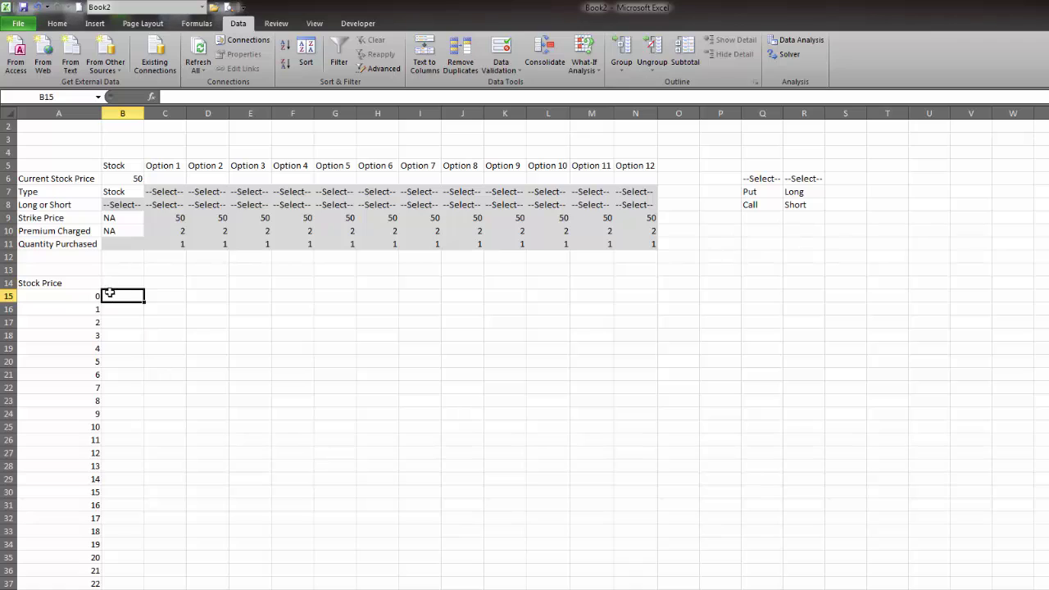
left_click(116, 282)
type("Stock Payoff")
key("Return")
Step: Enter the formula =IF($B$8="--Select",0,A15-$B$6) in cell B15
type("=")
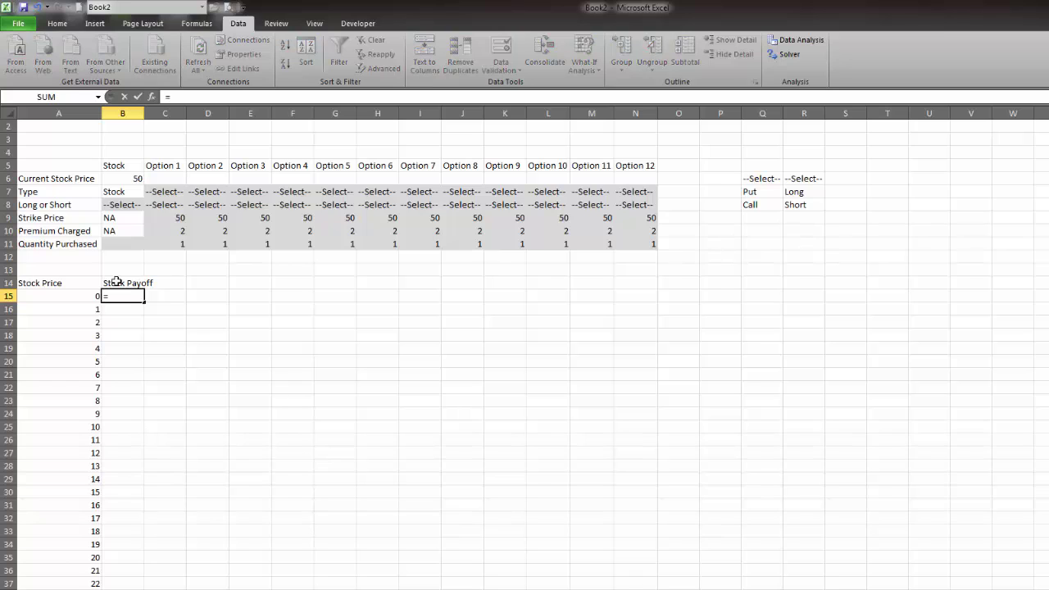
type("if(")
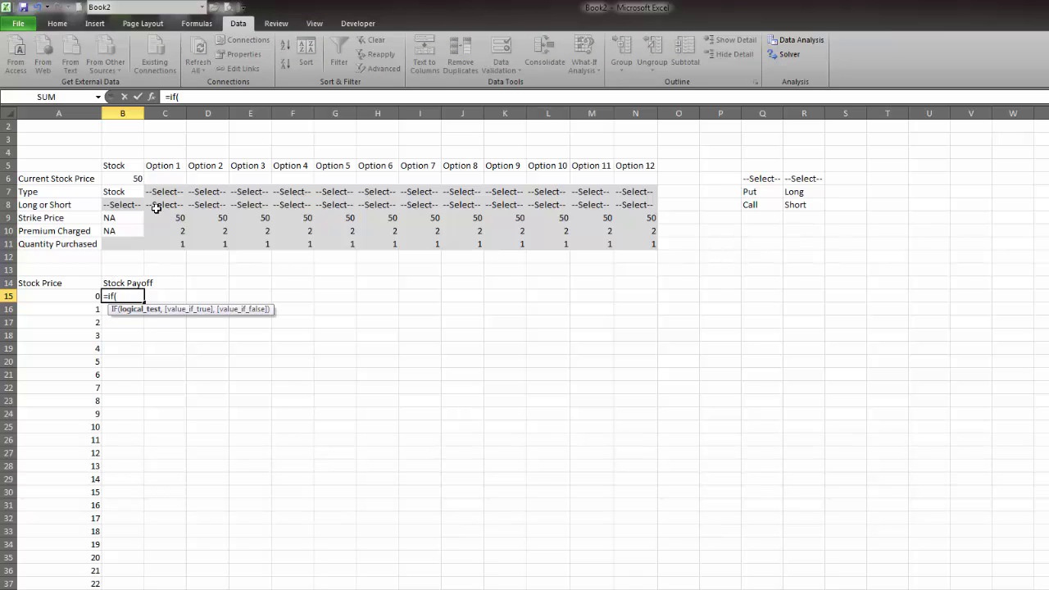
left_click(121, 205)
key("F4")
type("=")
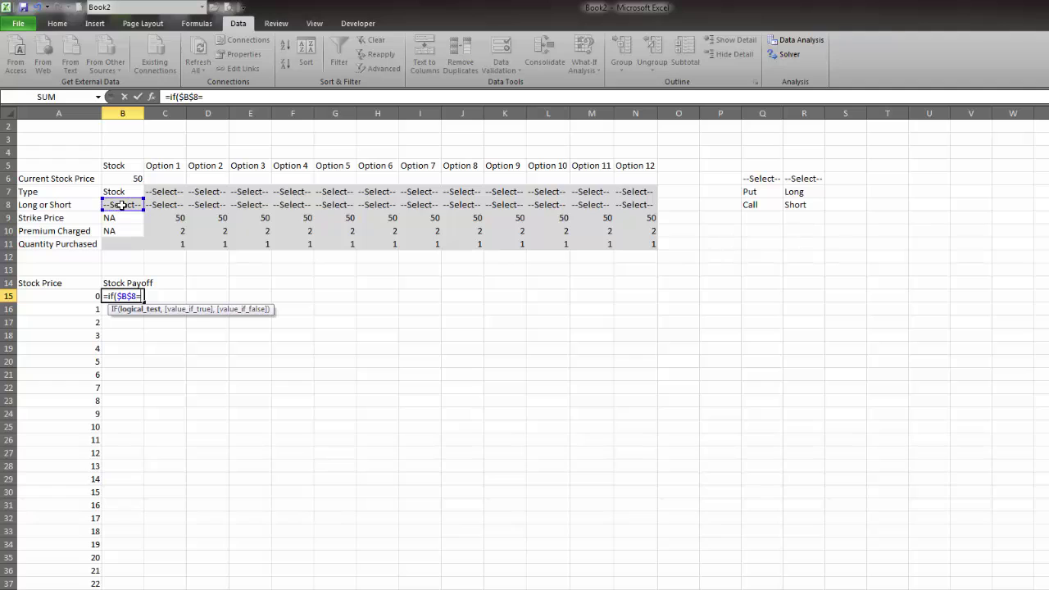
type("\"--Select\",")
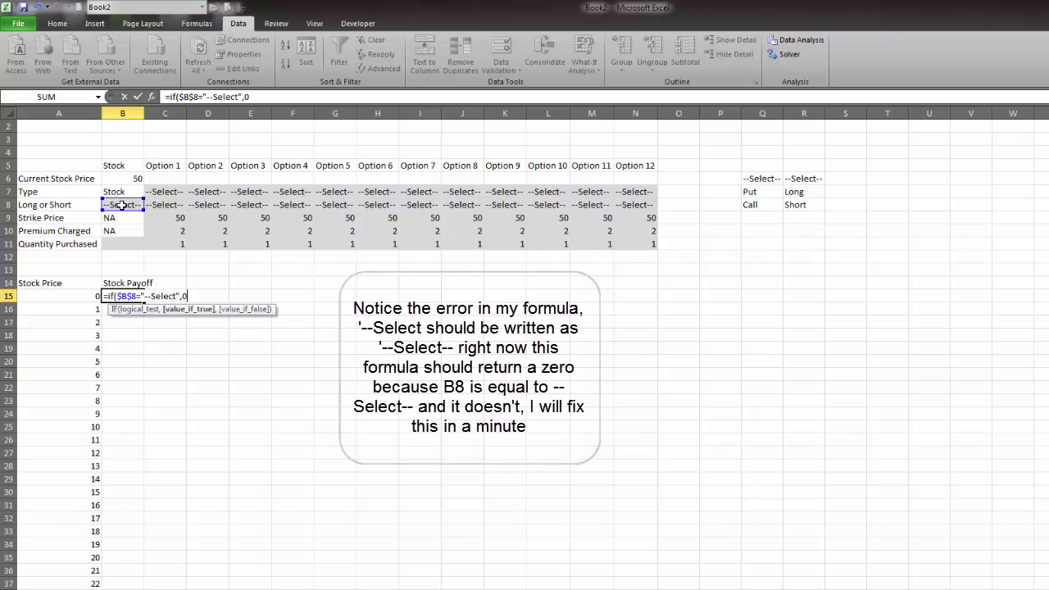
type("0,")
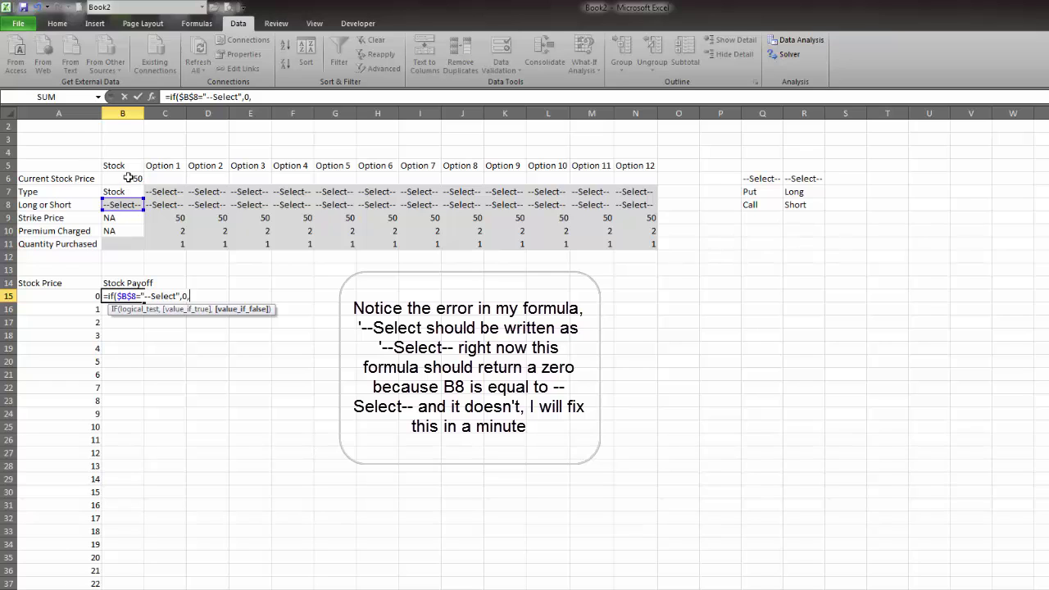
left_click(66, 297)
type("-")
left_click(125, 180)
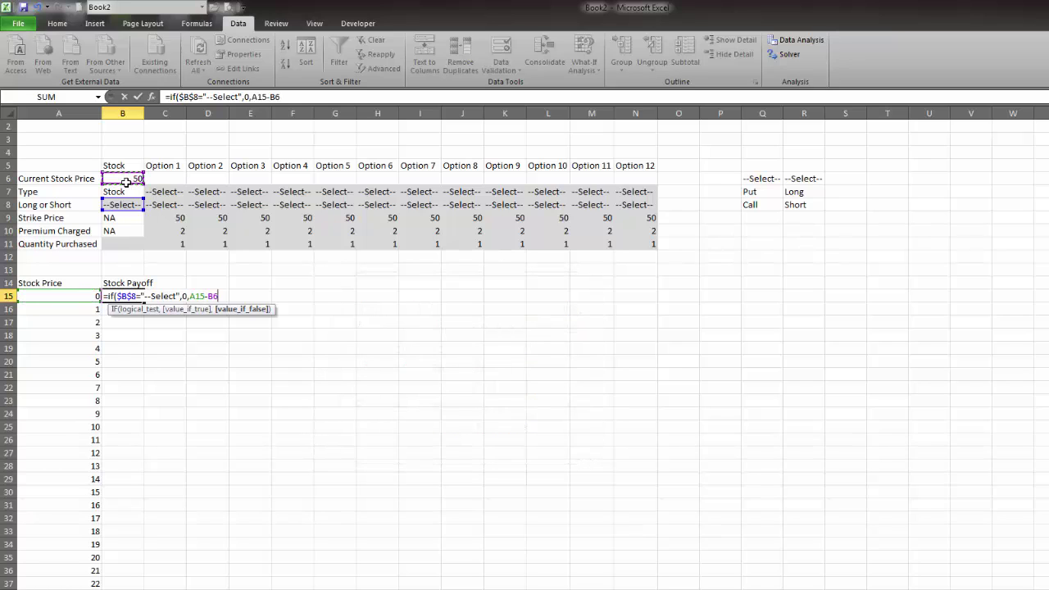
key("F4")
type(")")
key("Return")
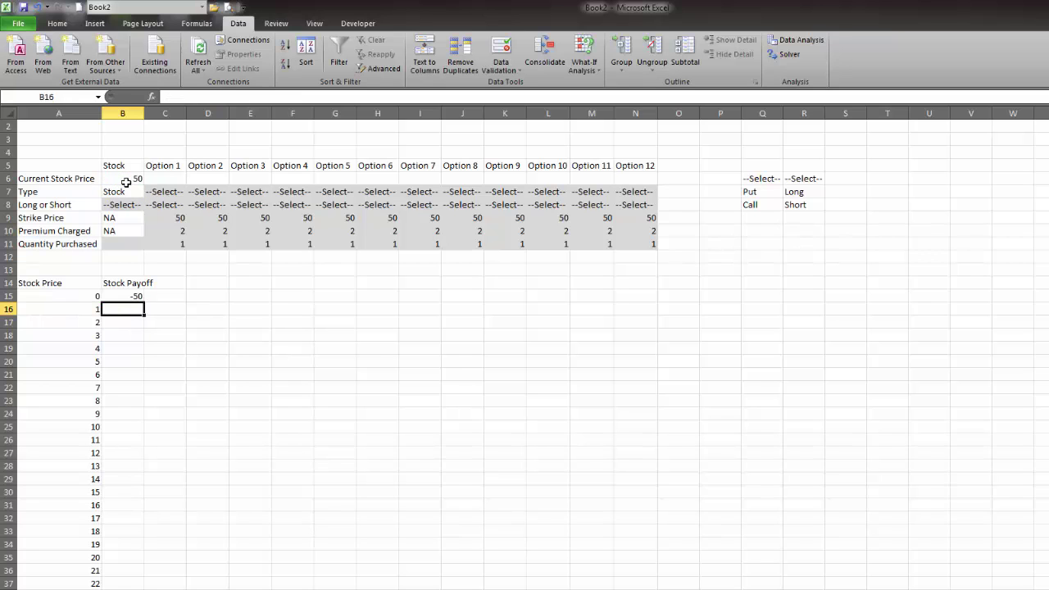
Step: Fill the stock payoff formula from cell B15 down alongside all the stock prices
left_click(122, 297)
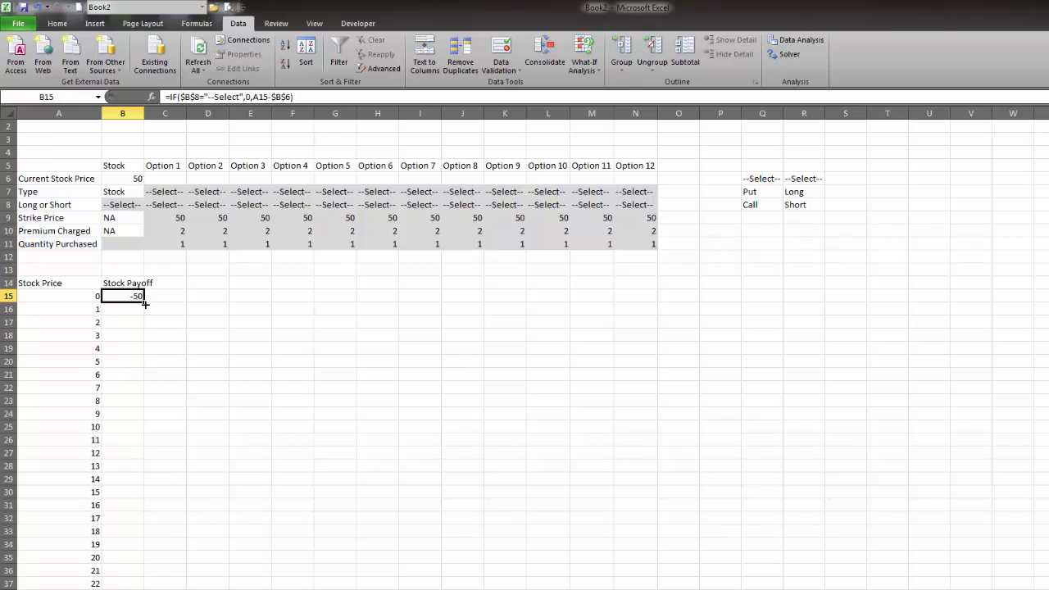
double_click(145, 304)
scroll(169, 457, "down", 20)
scroll(163, 512, "up", 20)
Step: Change the formula in cell B15 to =IF($B$8="Long",1,-1)*IF($B$8="--Select",0,A15-$B$6)
left_click(115, 348)
left_click(120, 311)
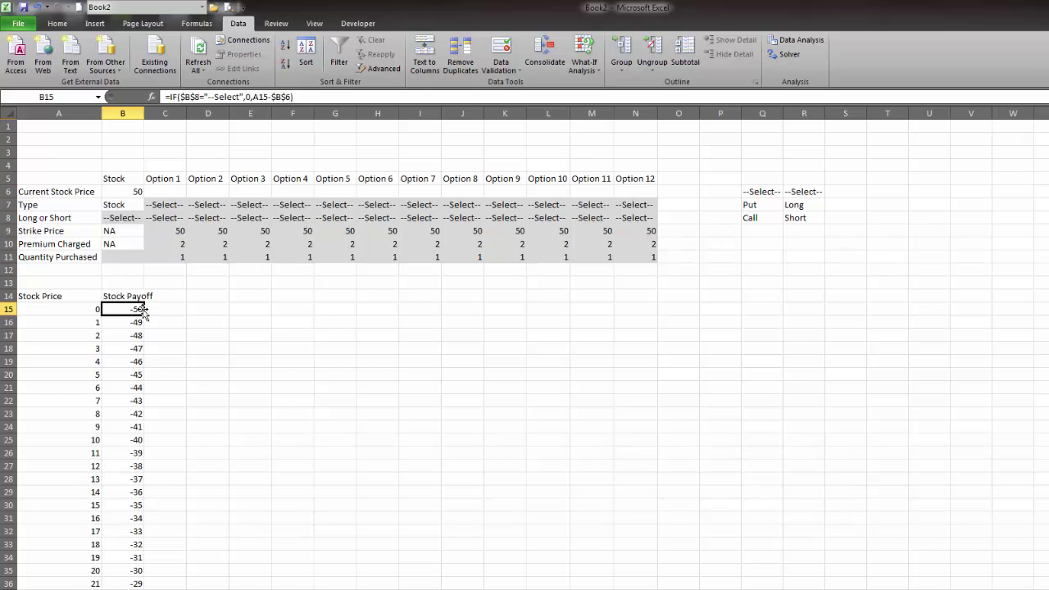
double_click(125, 310)
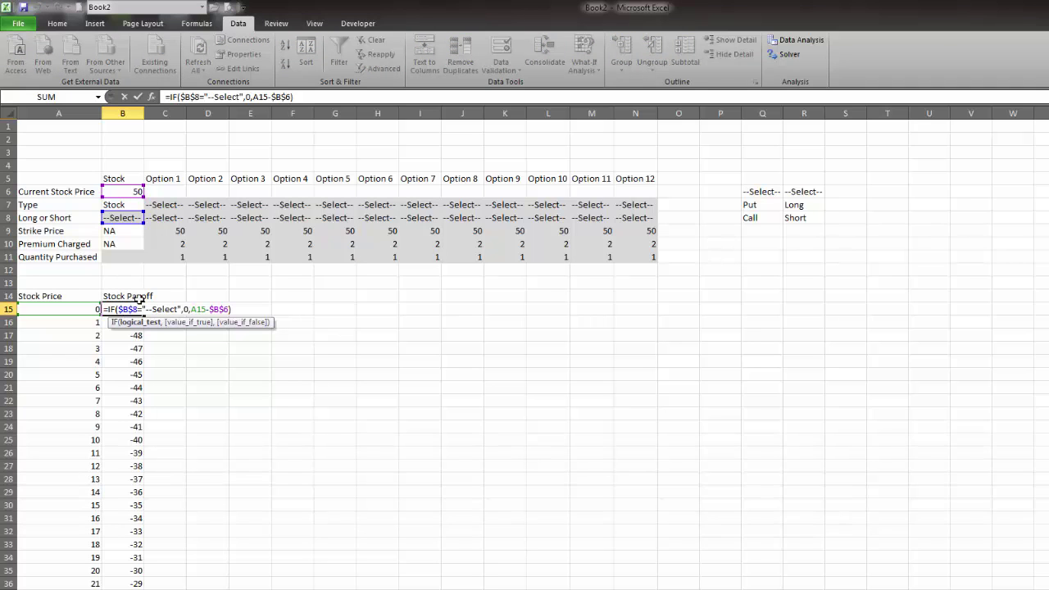
key("Return")
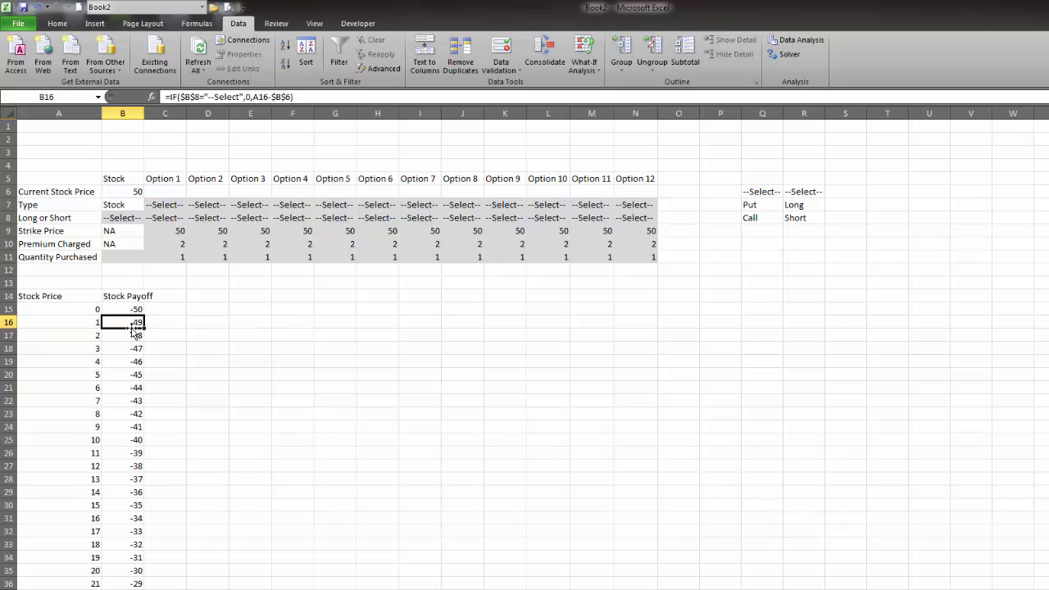
double_click(127, 310)
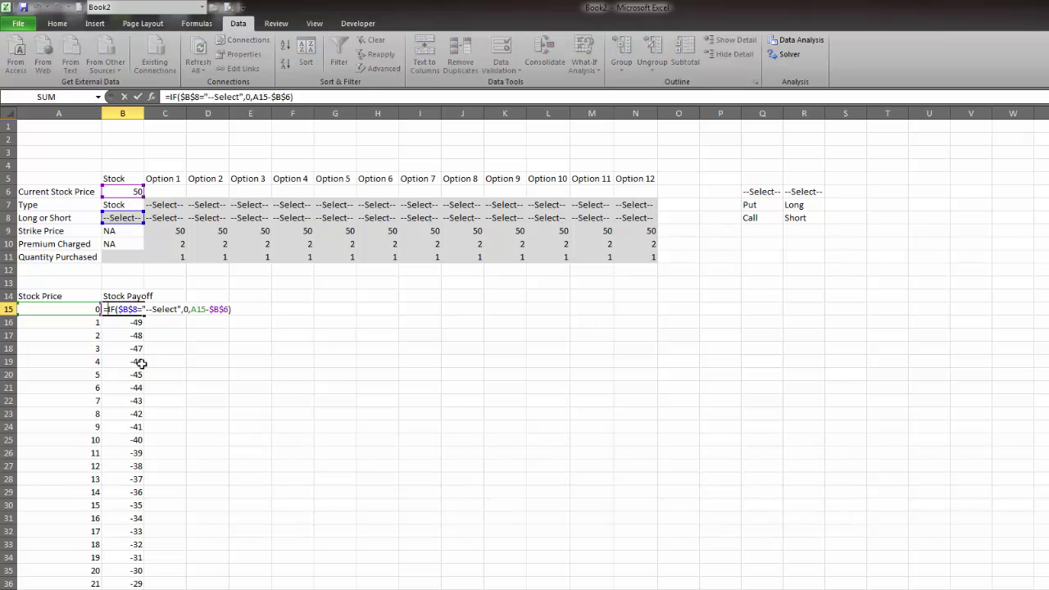
type("if")
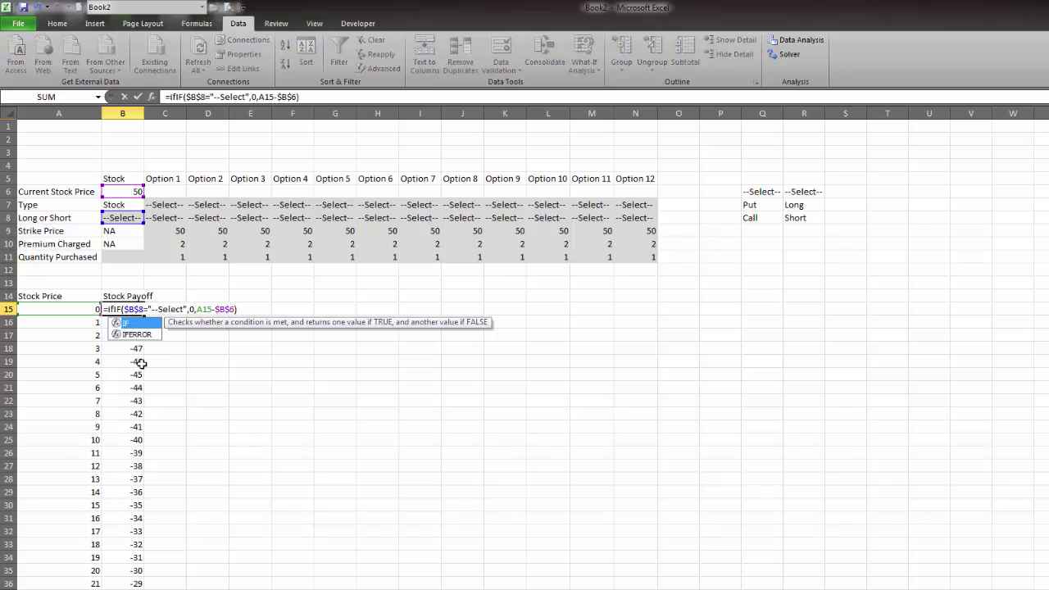
type("(")
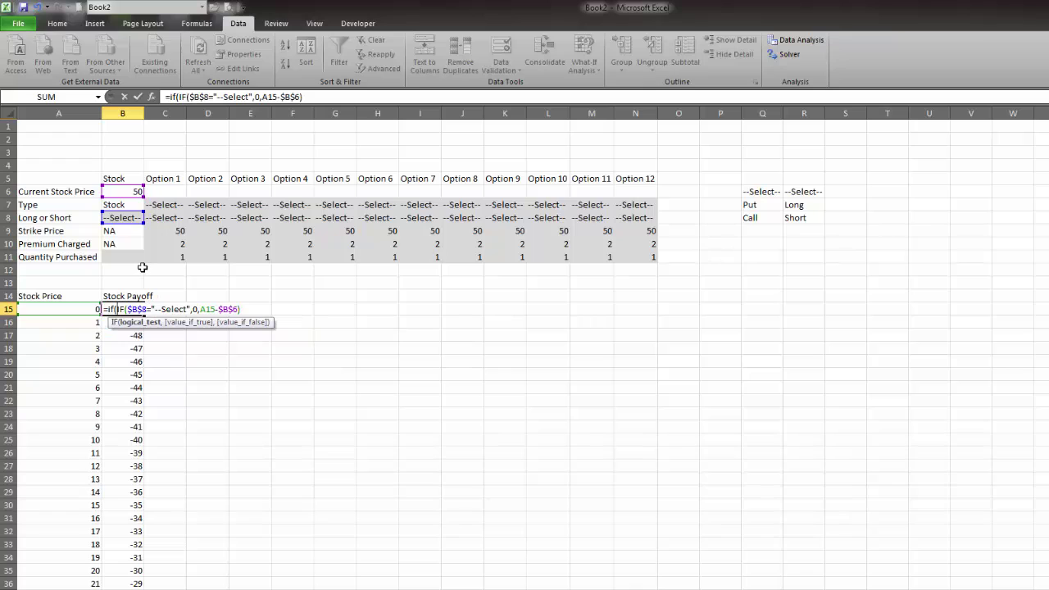
left_click(128, 218)
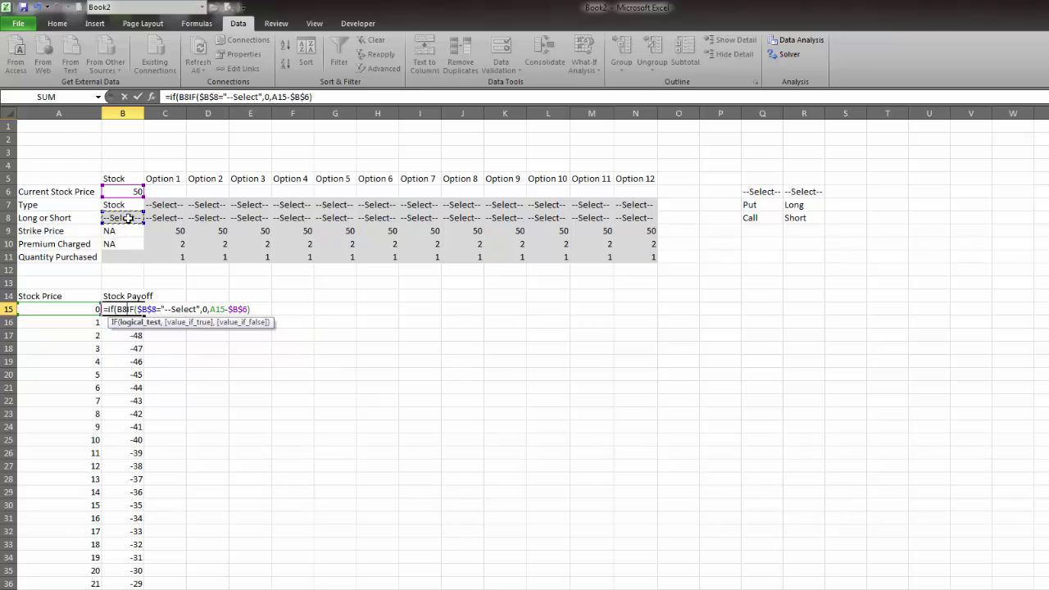
key("F4")
type("=")
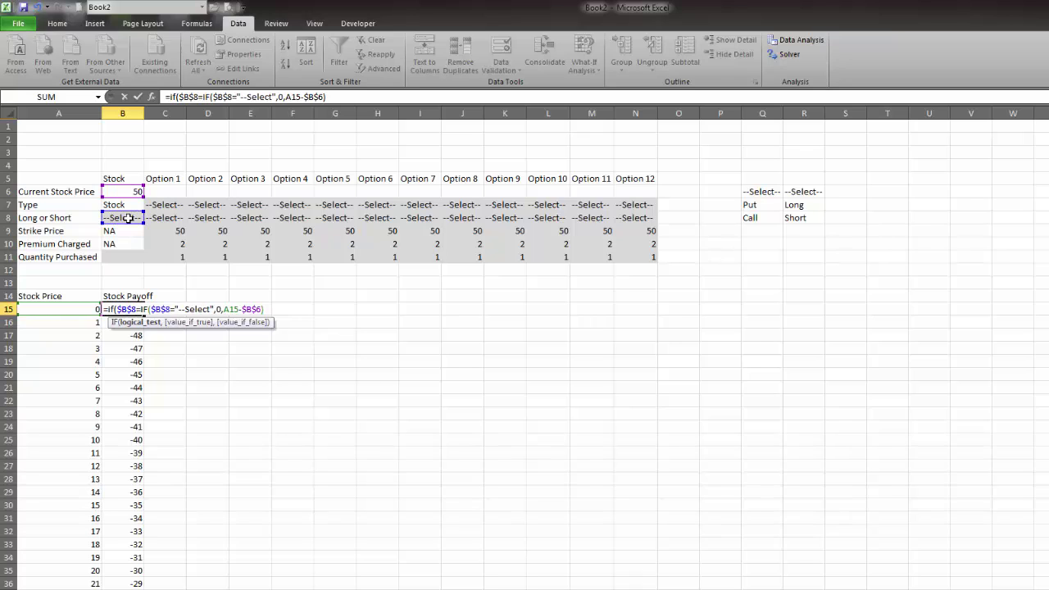
type("\"Long\"")
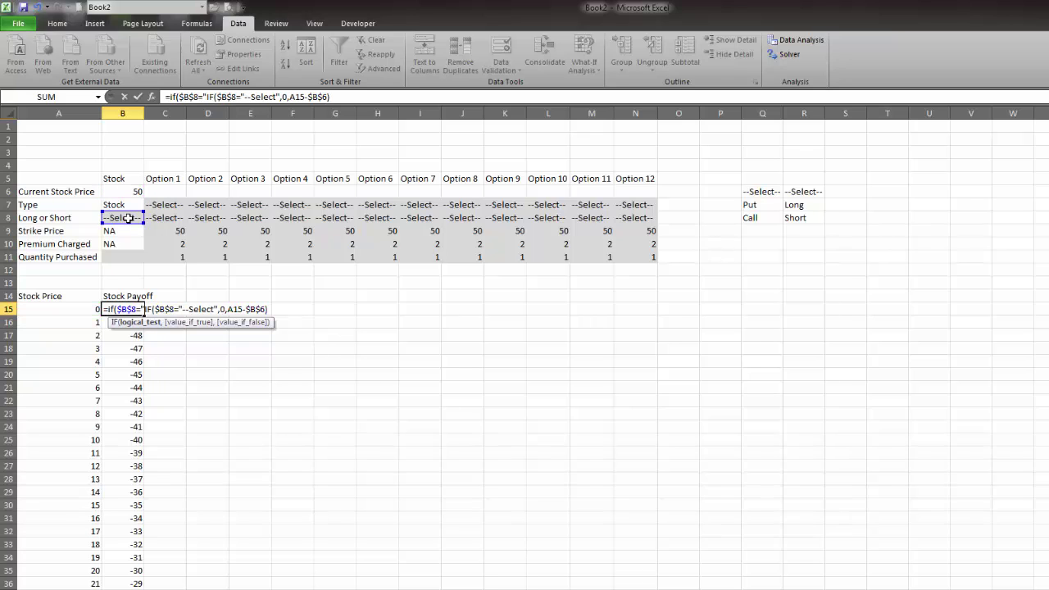
type(",1,-1")
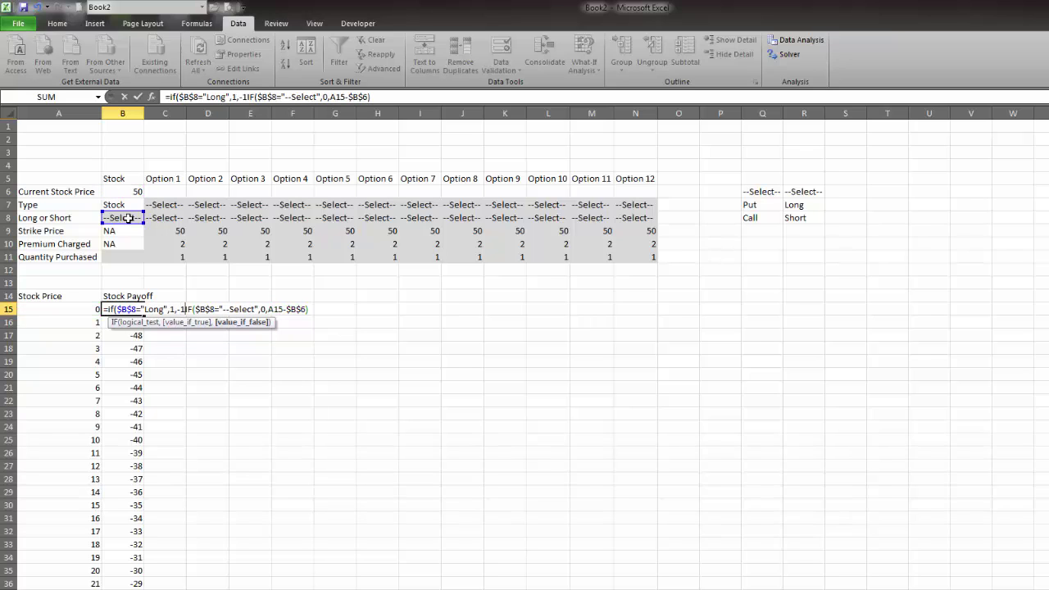
type(")")
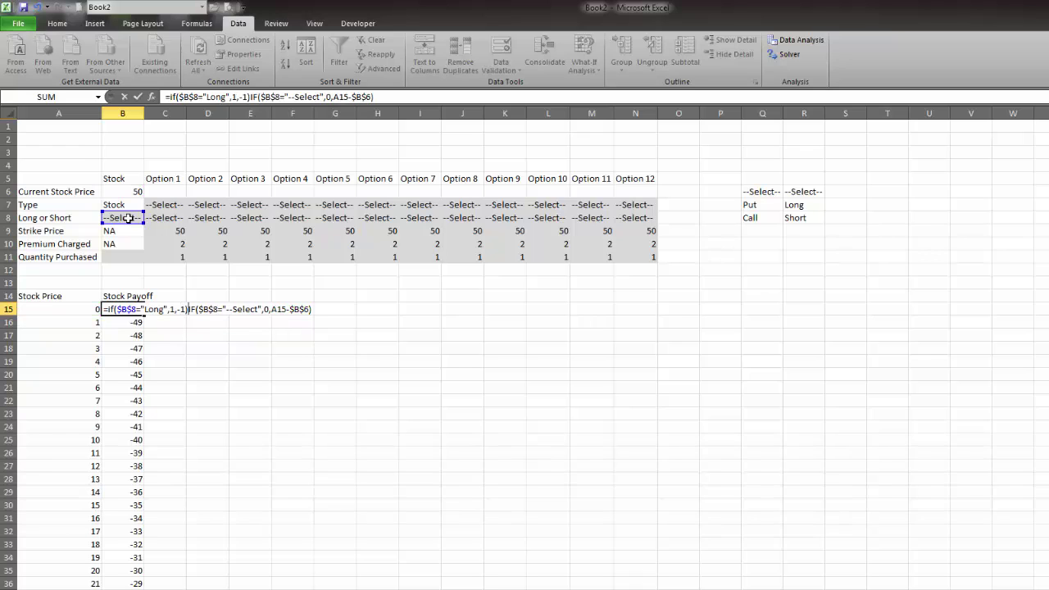
type("*")
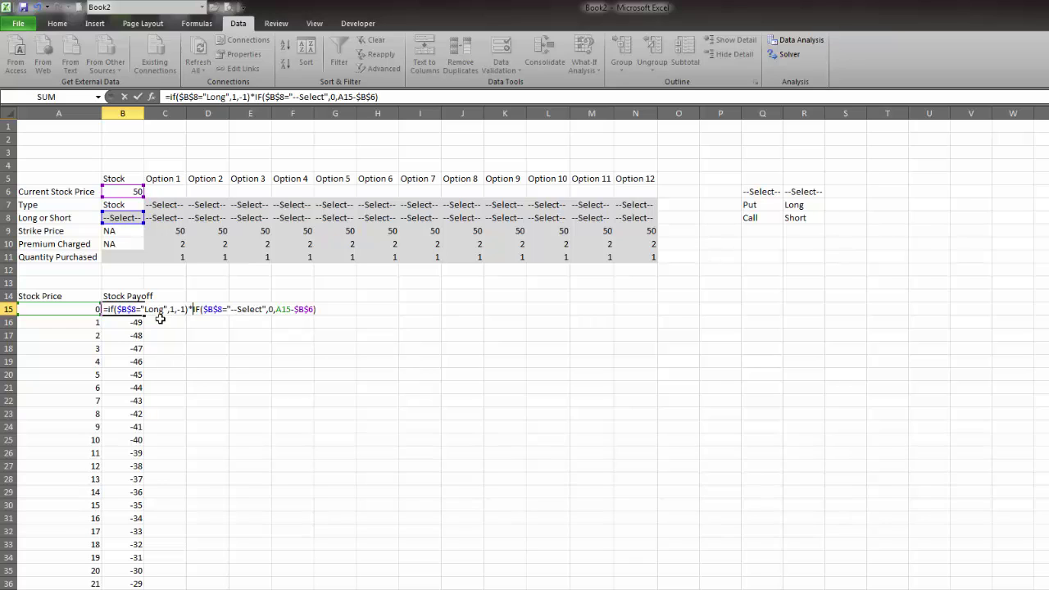
key("Return")
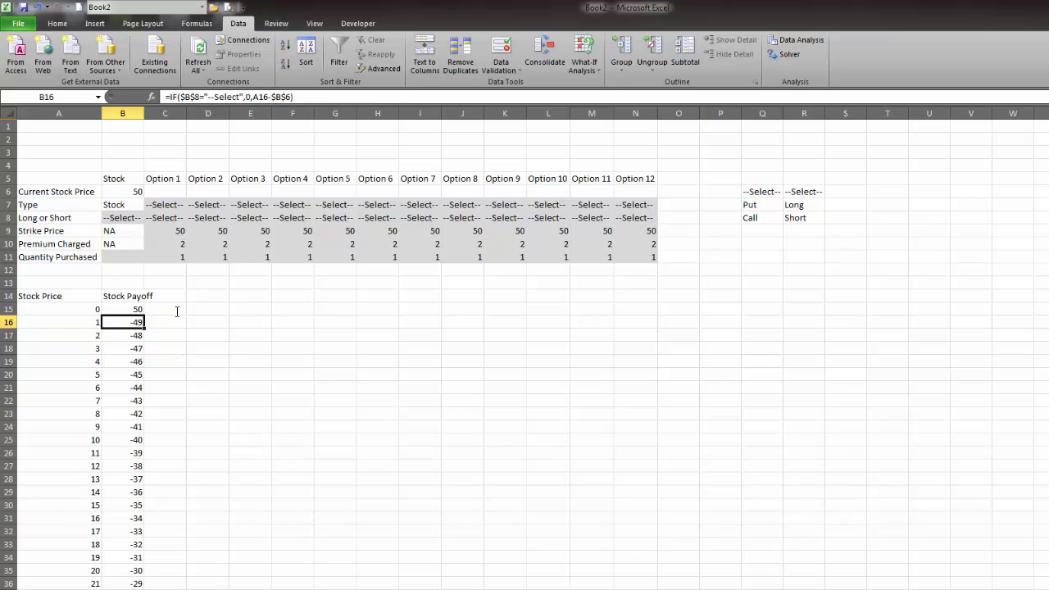
Step: Fill the updated long-or-short payoff formula from cell B15 down the Stock Payoff column
left_click(140, 311)
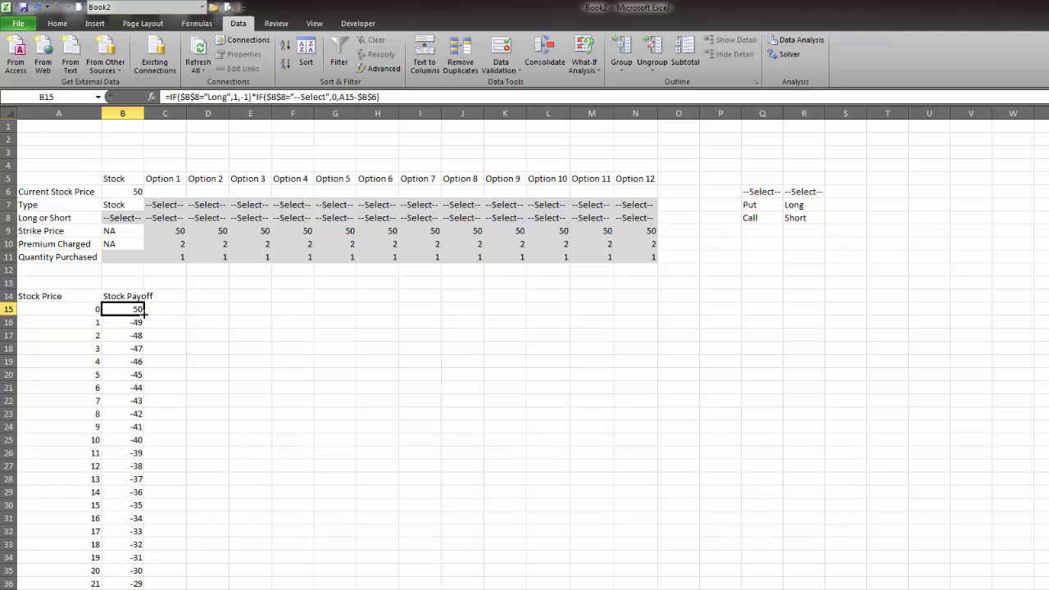
double_click(138, 309)
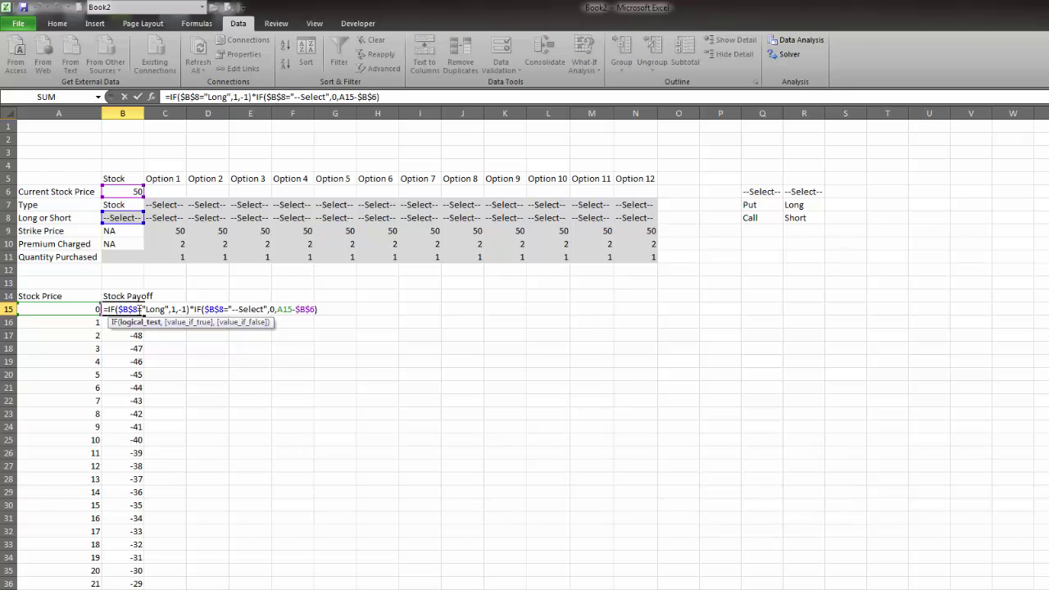
key("Escape")
double_click(144, 316)
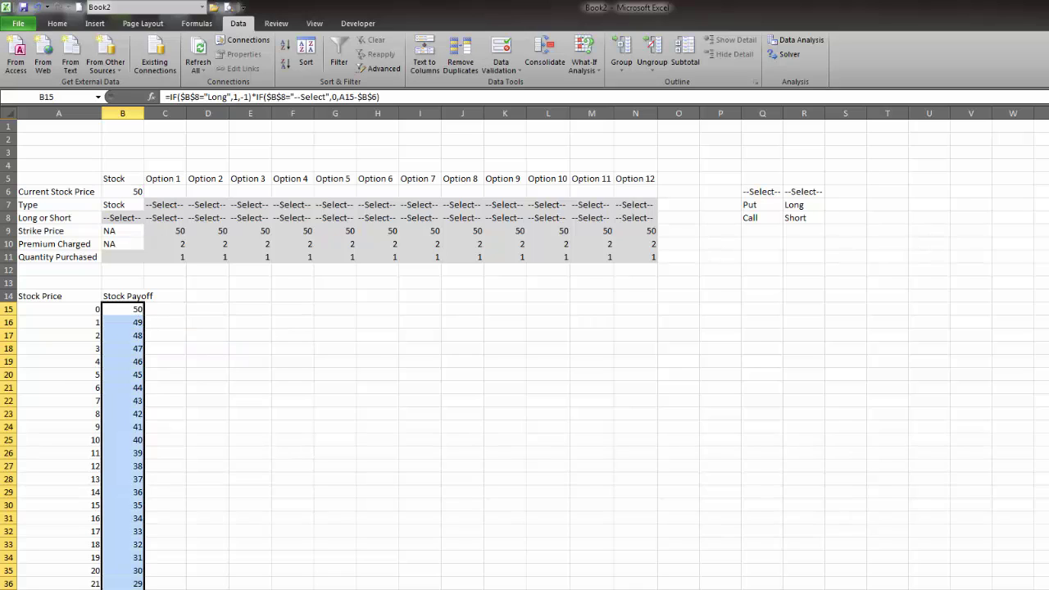
key("Down")
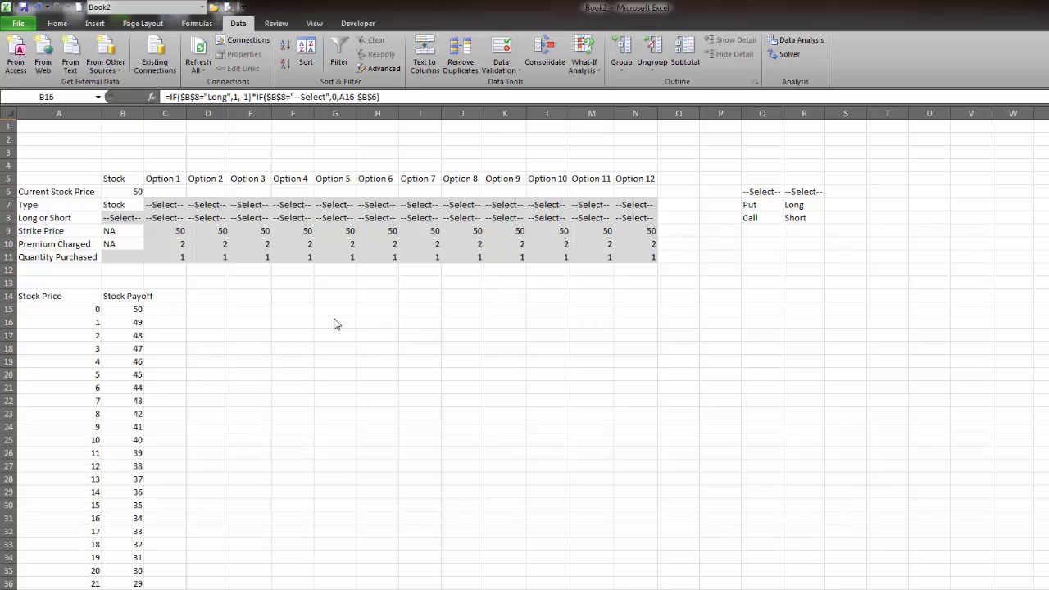
Step: Correct the comparison text in B15's payoff formula to "--Select--" and fill the formula down the Stock Payoff column
left_click(119, 309)
double_click(123, 309)
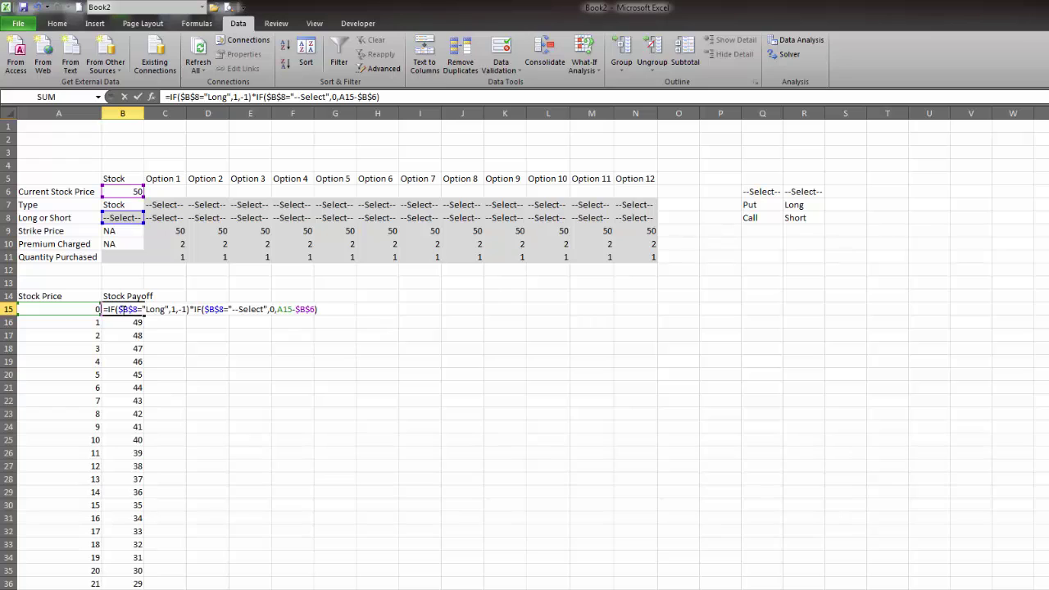
left_click(269, 309)
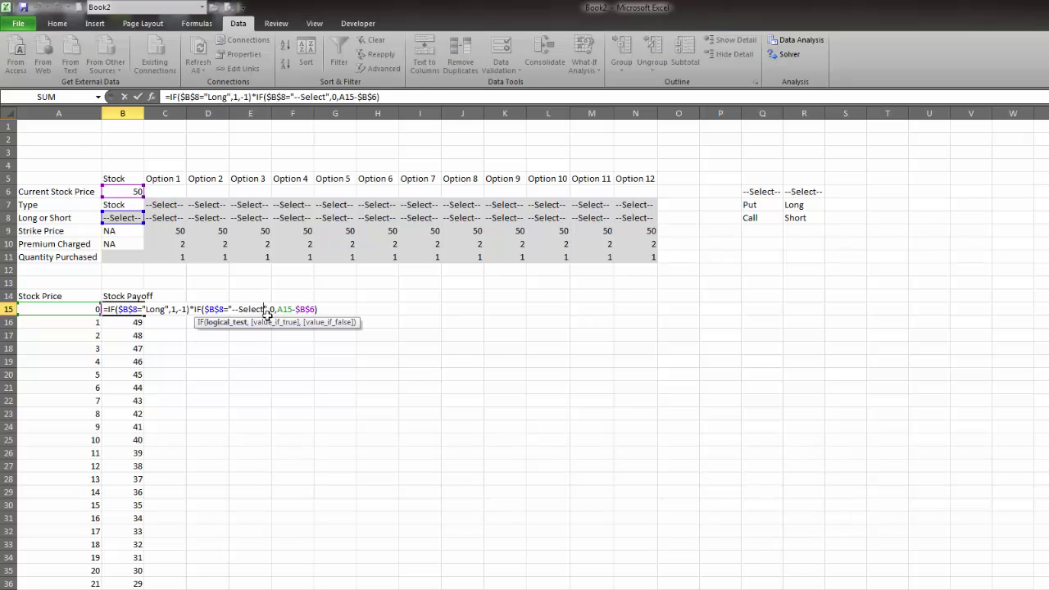
type("--")
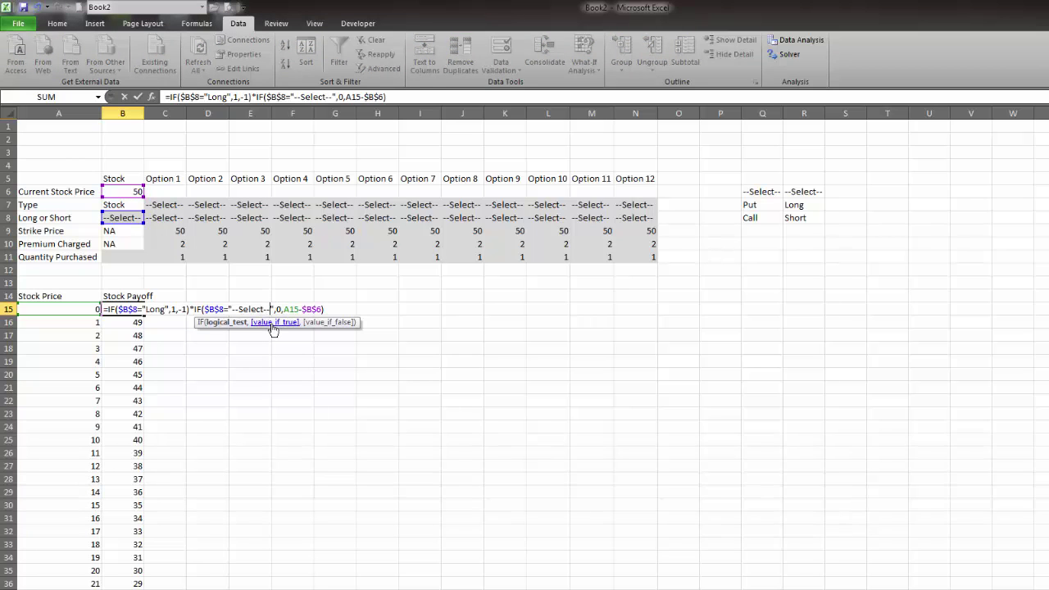
key("ctrl+Return")
double_click(145, 316)
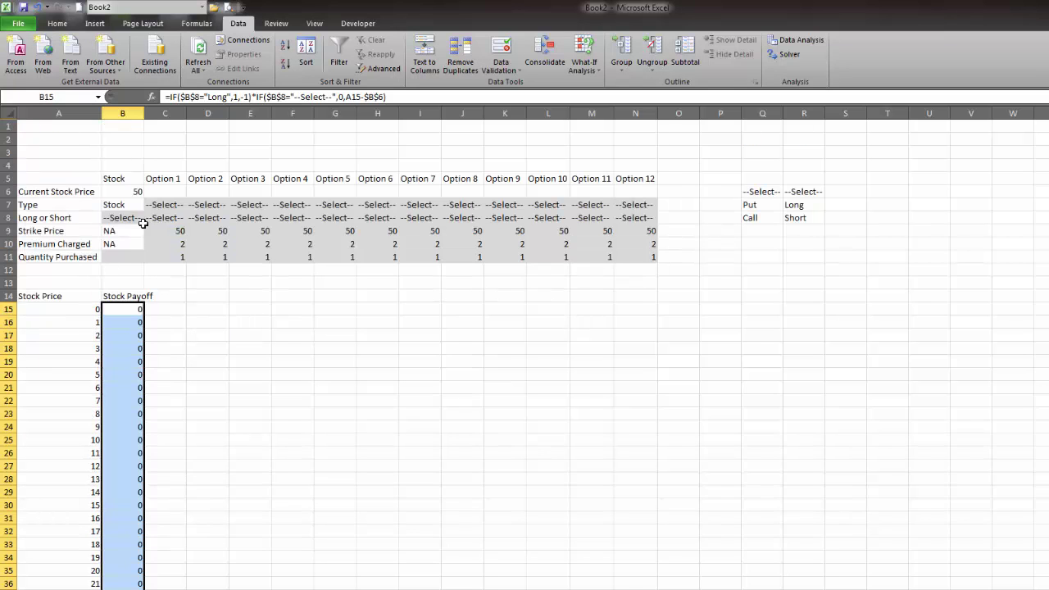
Step: Set the stock's Quantity Purchased in cell B11 to 1
left_click(118, 259)
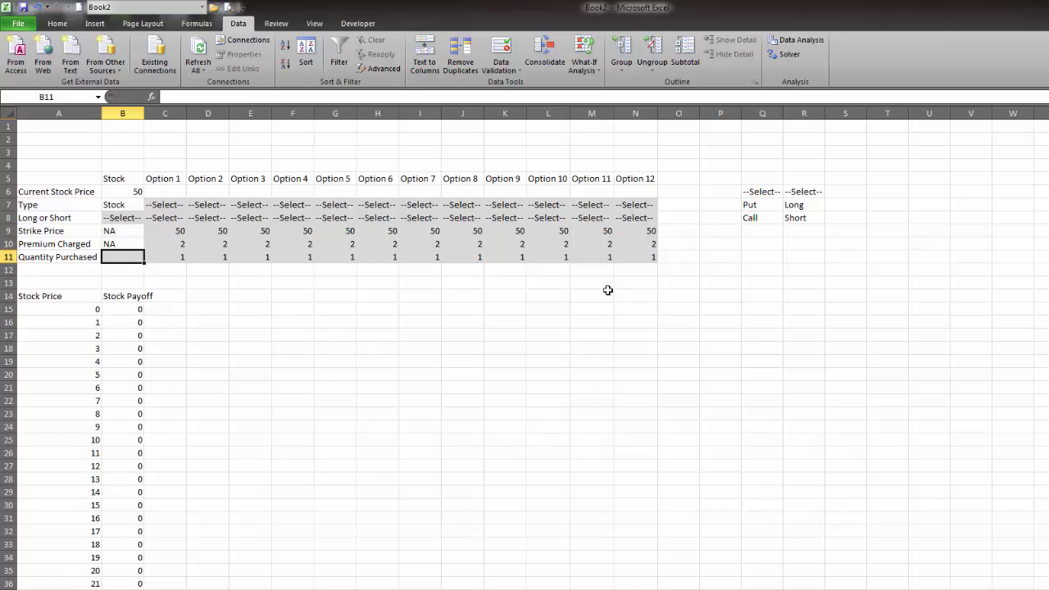
left_click(131, 310)
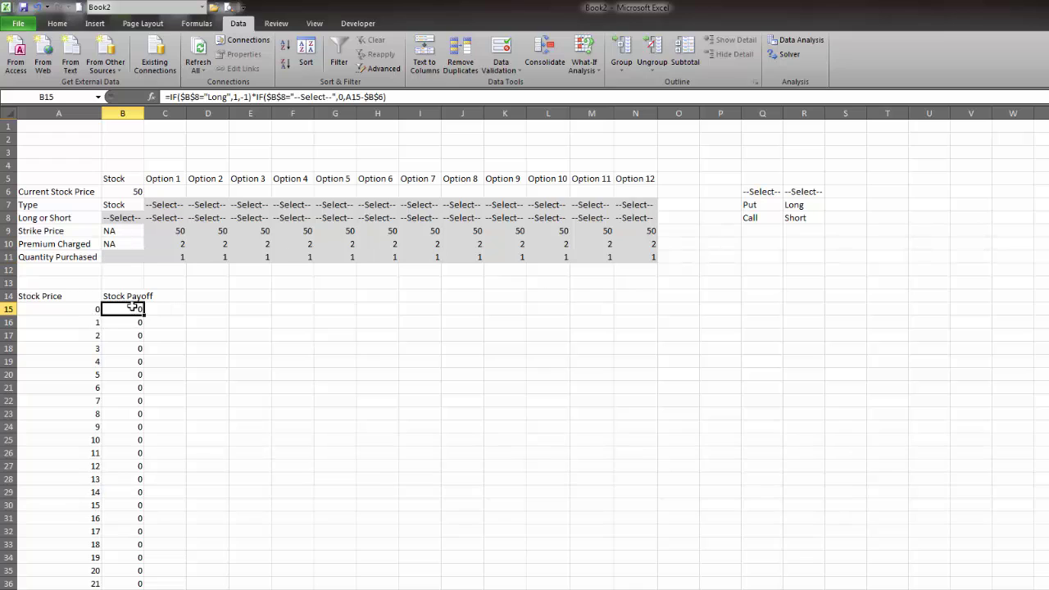
left_click(120, 257)
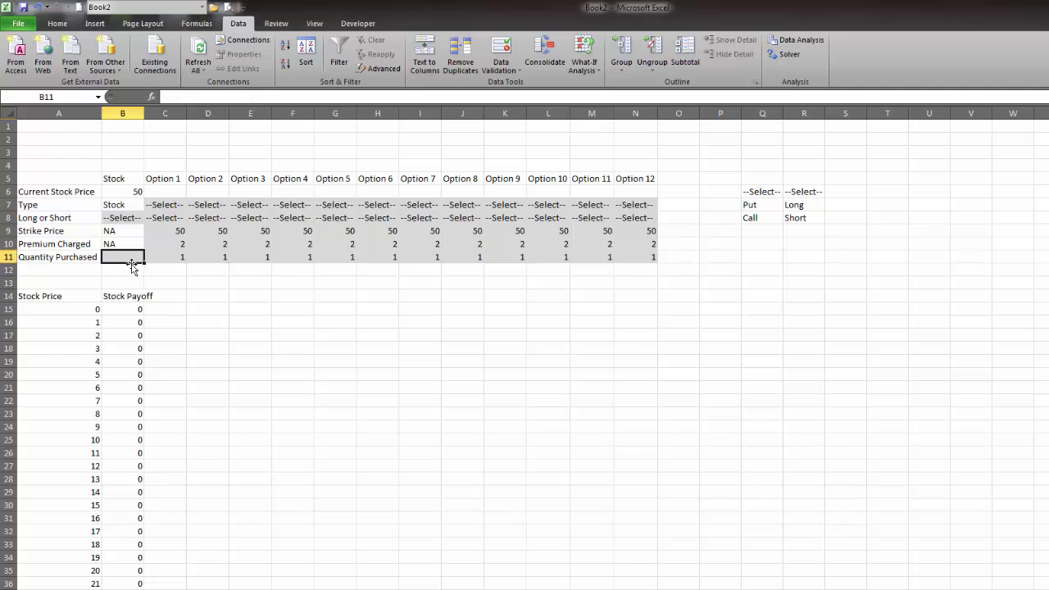
type("1")
key("Return")
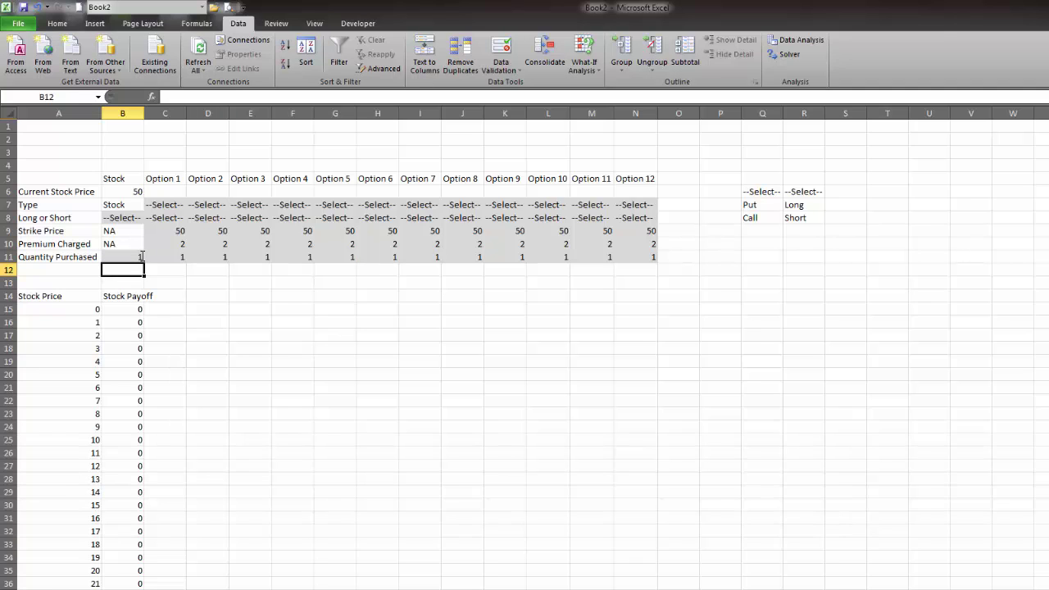
Step: Change B15 to =$B$11*IF($B$8="Long",1,-1)*IF($B$8="--Select--",0,A15-$B$6) and fill it down the Stock Payoff column
double_click(114, 309)
left_click(109, 309)
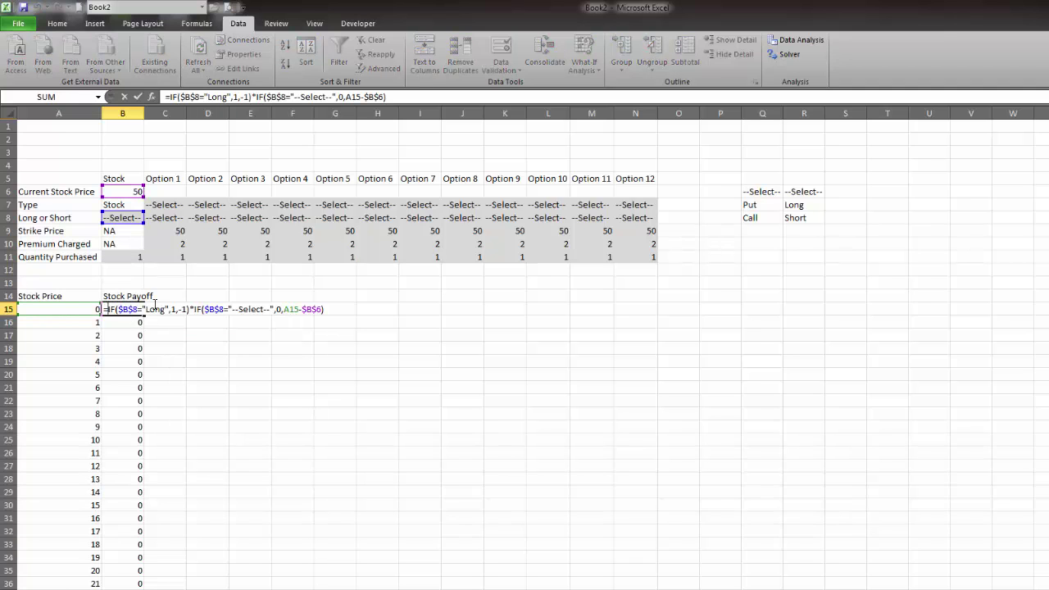
left_click(140, 255)
key("F4")
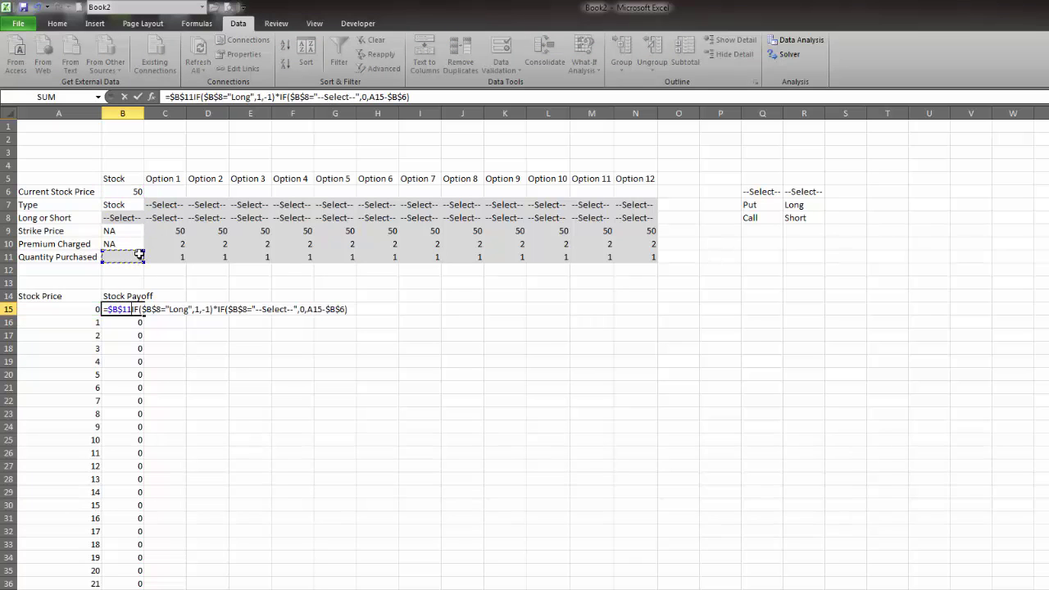
type("*")
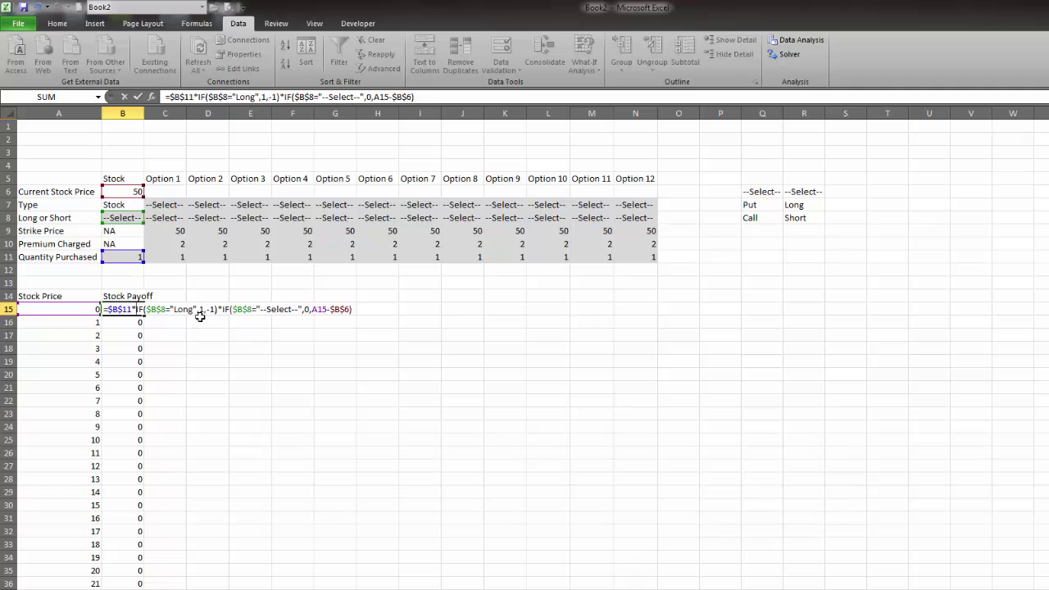
key("Return")
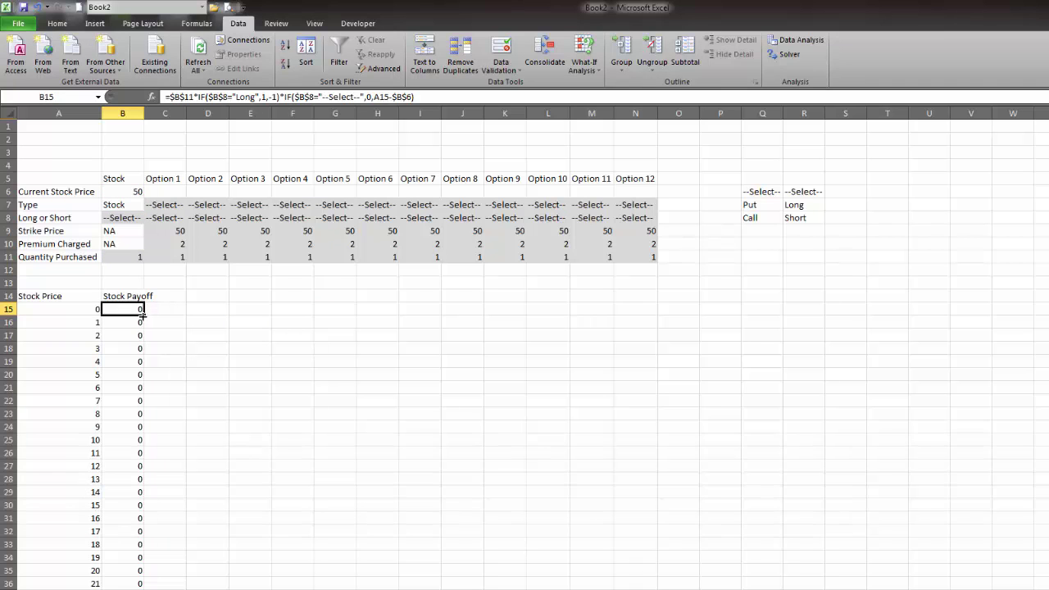
double_click(143, 317)
scroll(145, 377, "down", 5)
scroll(145, 378, "up", 5)
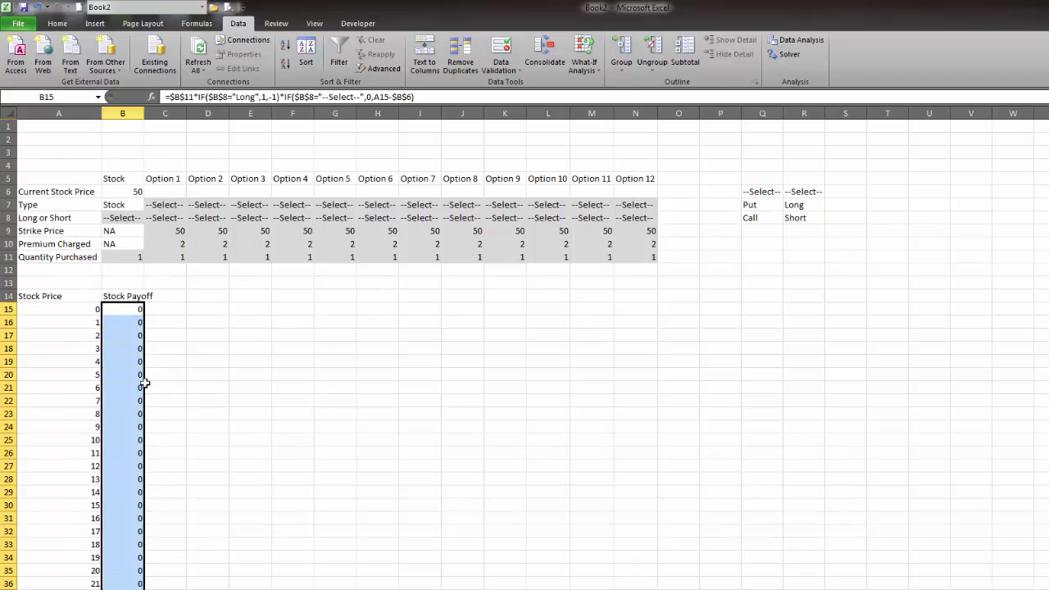
Step: Set the stock's Long or Short choice to Long and check the payoffs down the Stock Payoff column
left_click(123, 217)
left_click(150, 218)
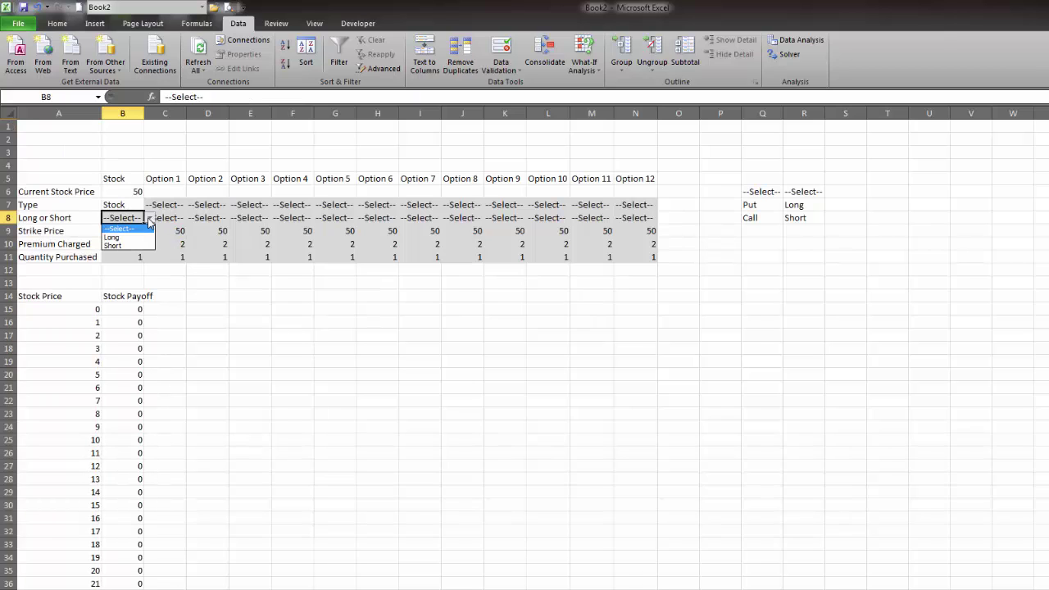
left_click(130, 238)
left_click(136, 309)
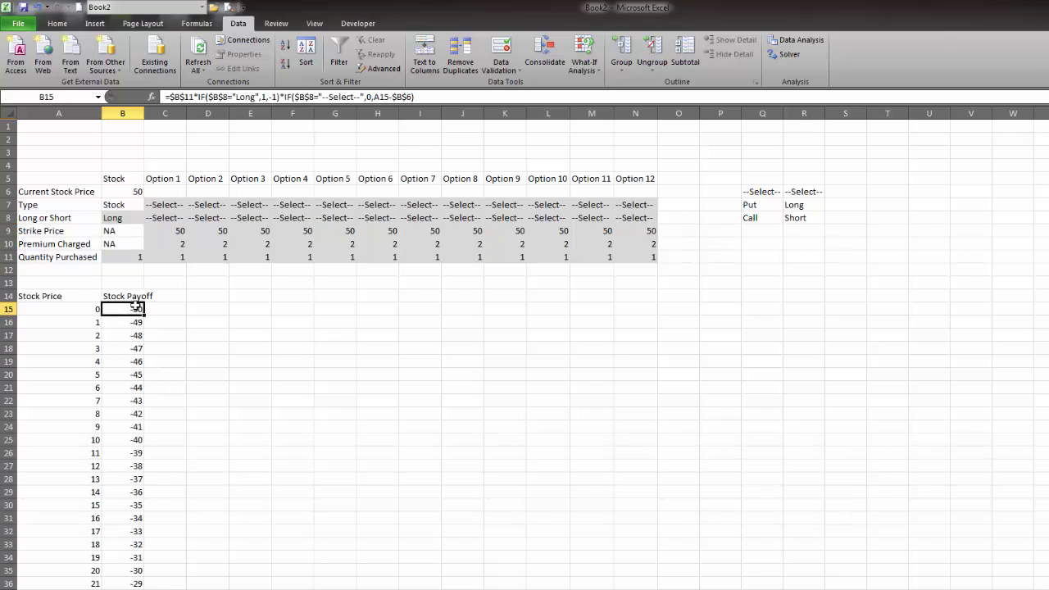
scroll(134, 332, "down", 8)
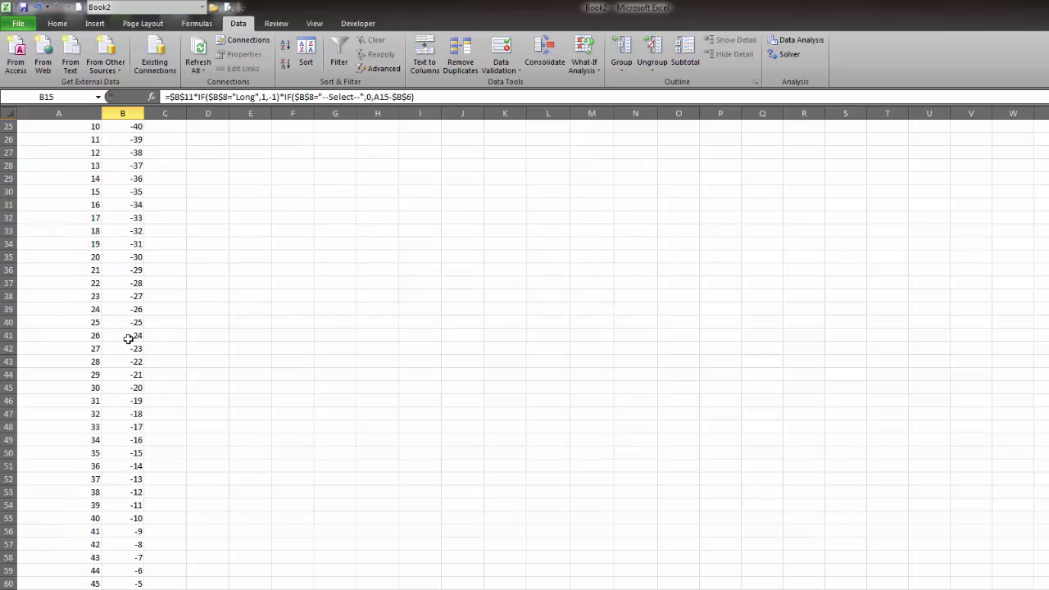
scroll(129, 500, "down", 6)
scroll(128, 511, "up", 15)
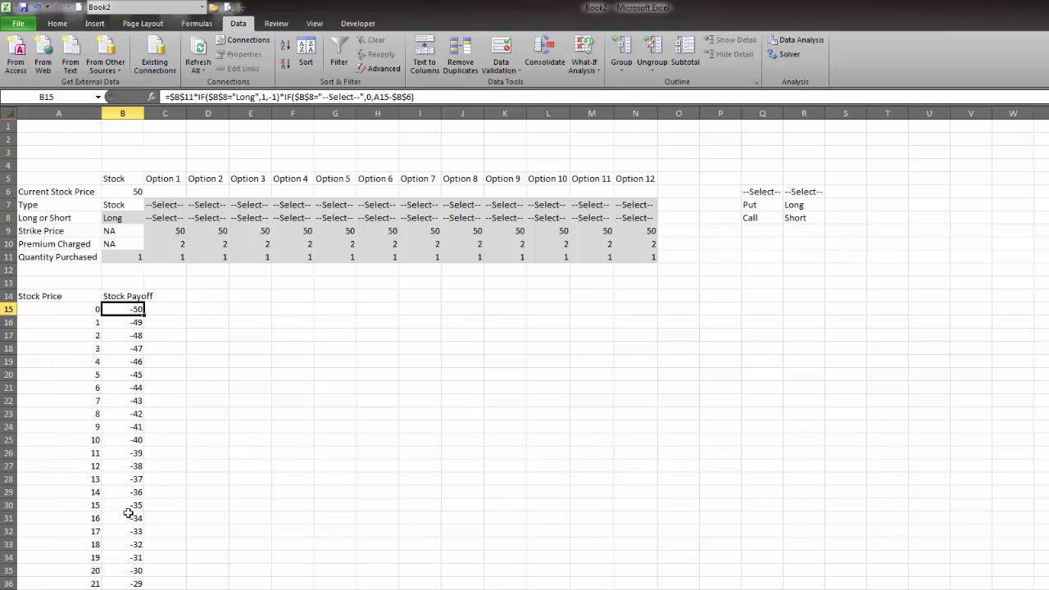
Step: Switch the stock's Long or Short choice to Short and review the payoffs across the stock prices
left_click(127, 217)
left_click(150, 218)
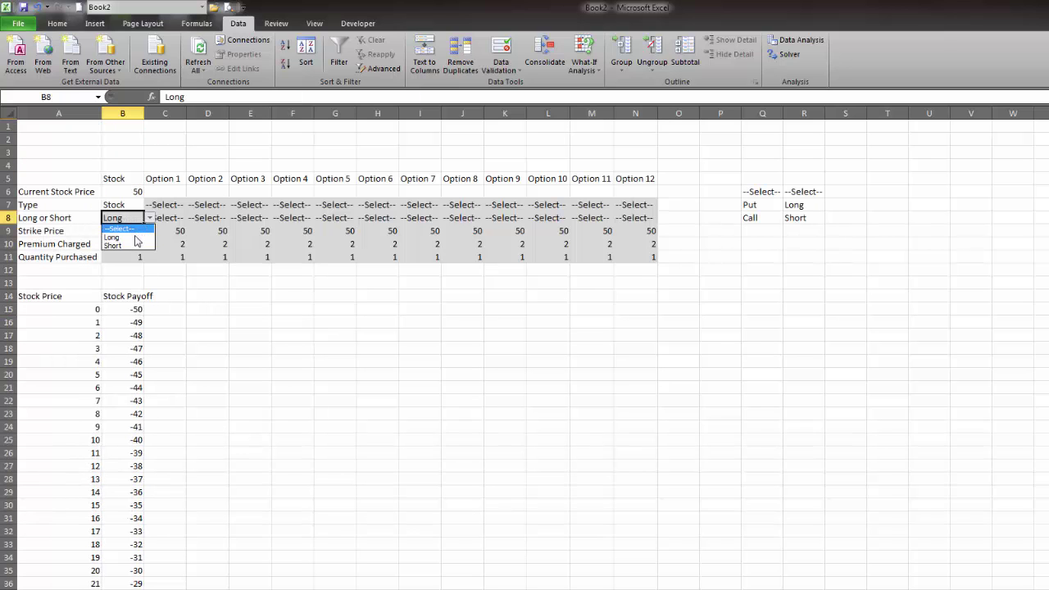
left_click(127, 246)
scroll(138, 345, "down", 15)
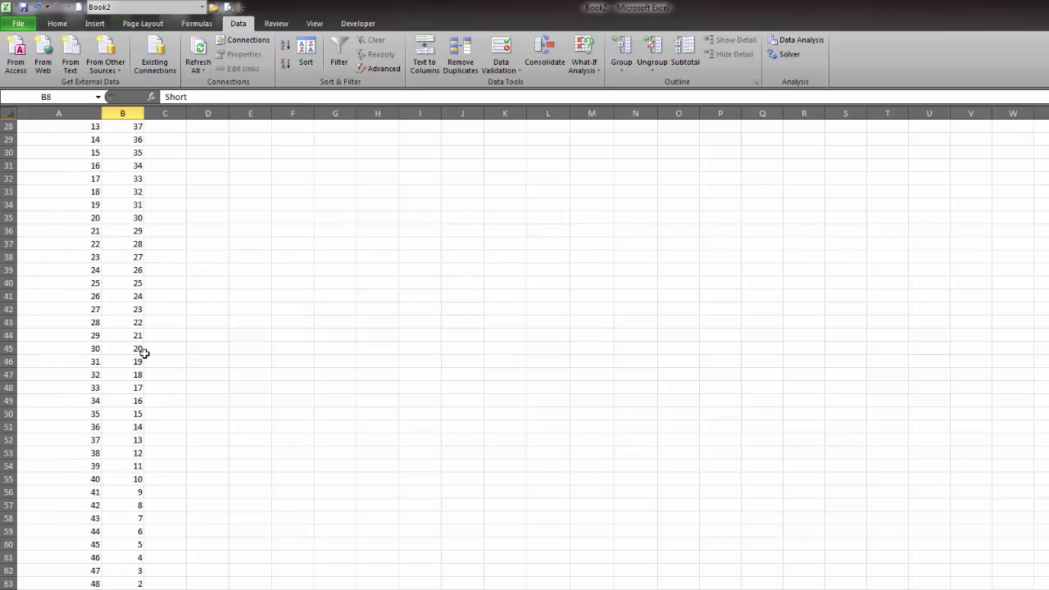
scroll(140, 509, "down", 7)
scroll(140, 503, "up", 20)
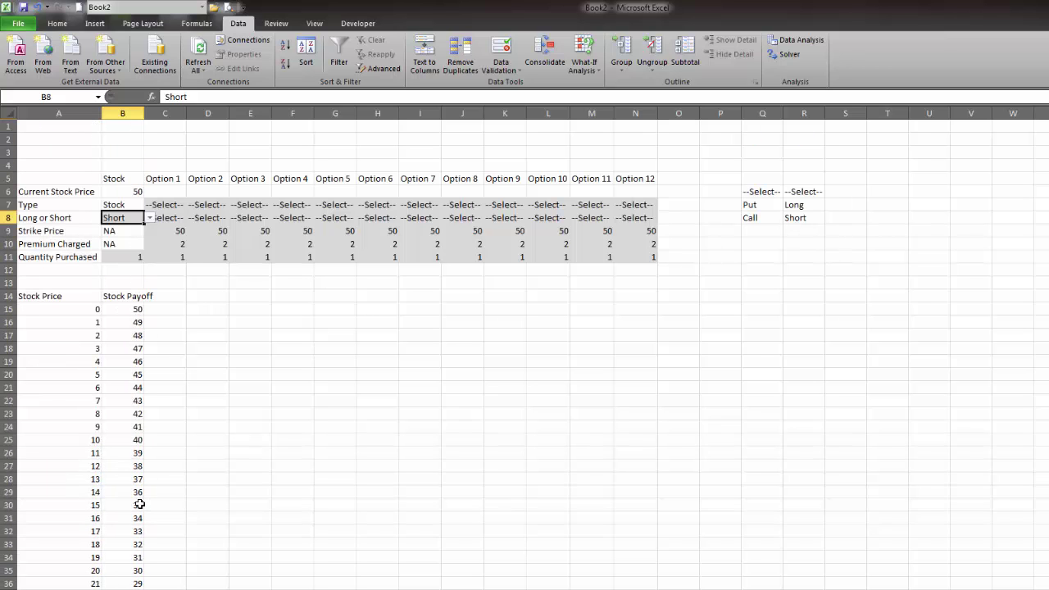
Step: Test the stock's Quantity Purchased with 2, and set it back to 1
left_click(129, 259)
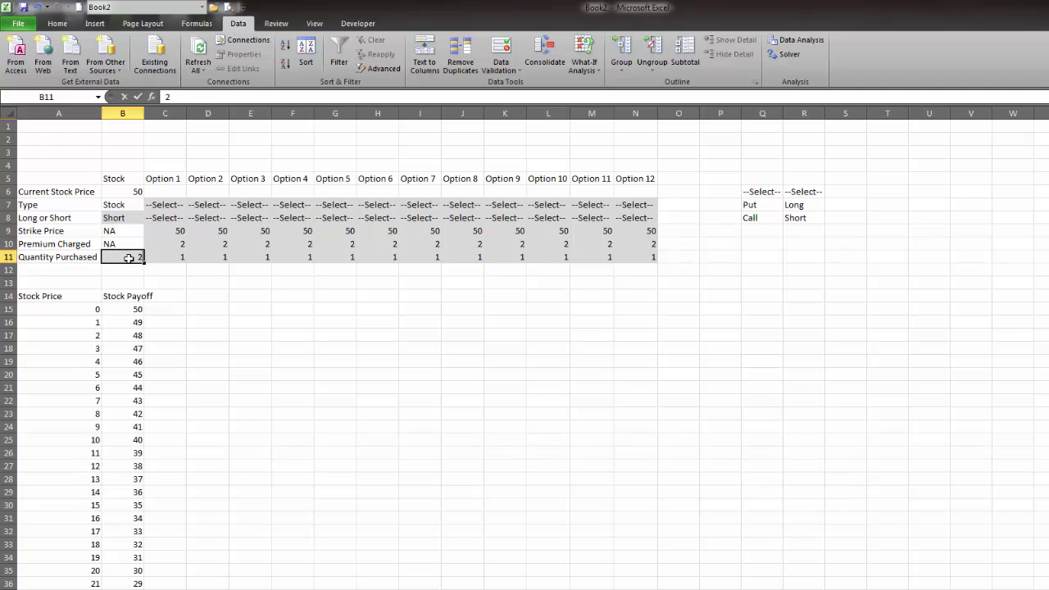
type("2")
key("ctrl+Return")
type("1")
key("Return")
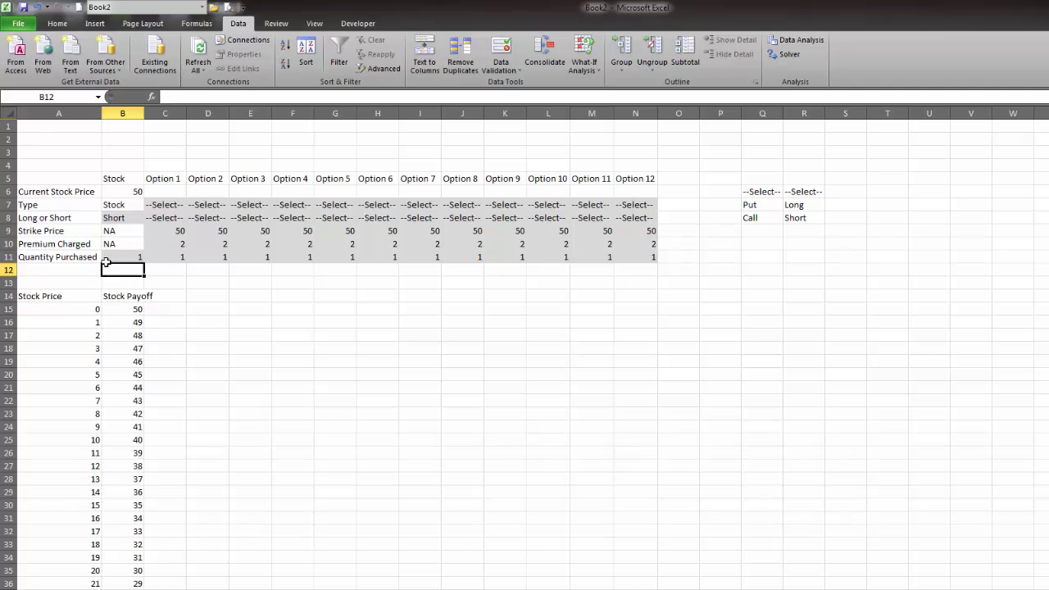
Step: Reset the stock's Long or Short choice in cell B8 to --Select--
left_click(130, 218)
left_click(150, 218)
left_click(121, 230)
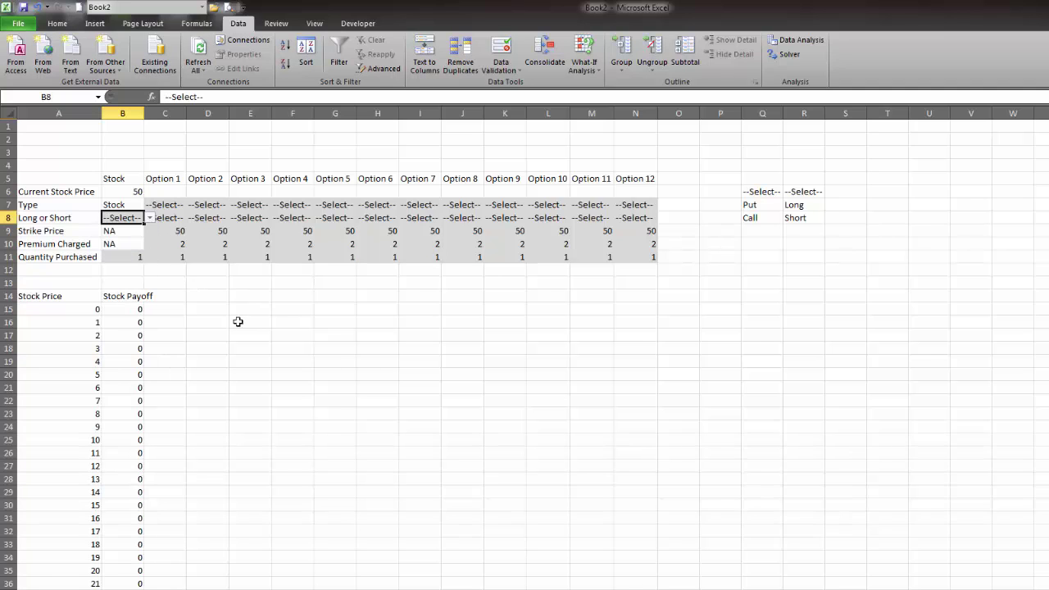
Step: Enter the heading Option 1 in cell C14
left_click(177, 299)
type("Op")
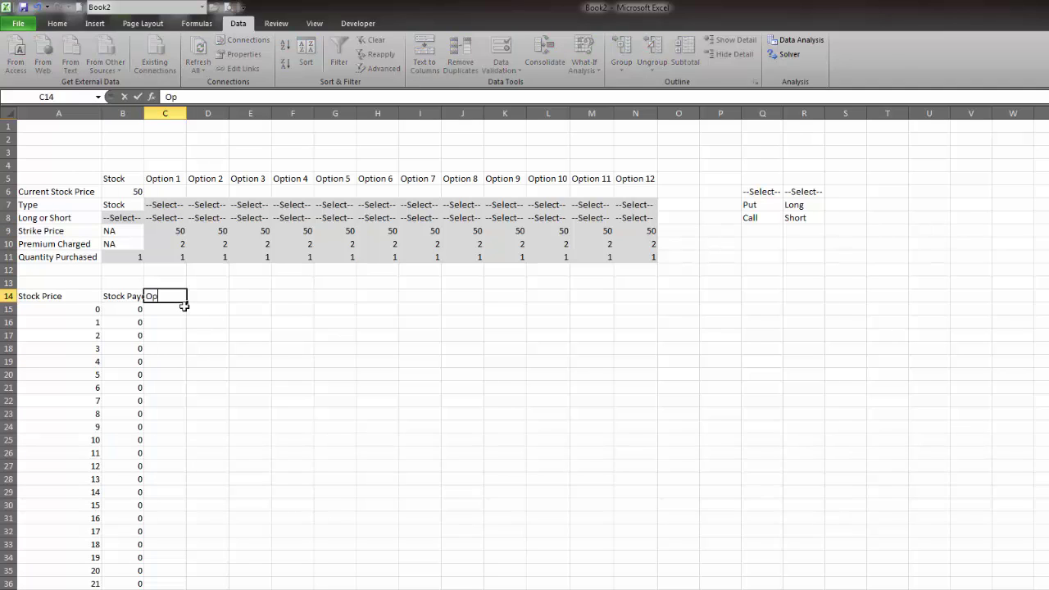
type("tion 1")
key("Return")
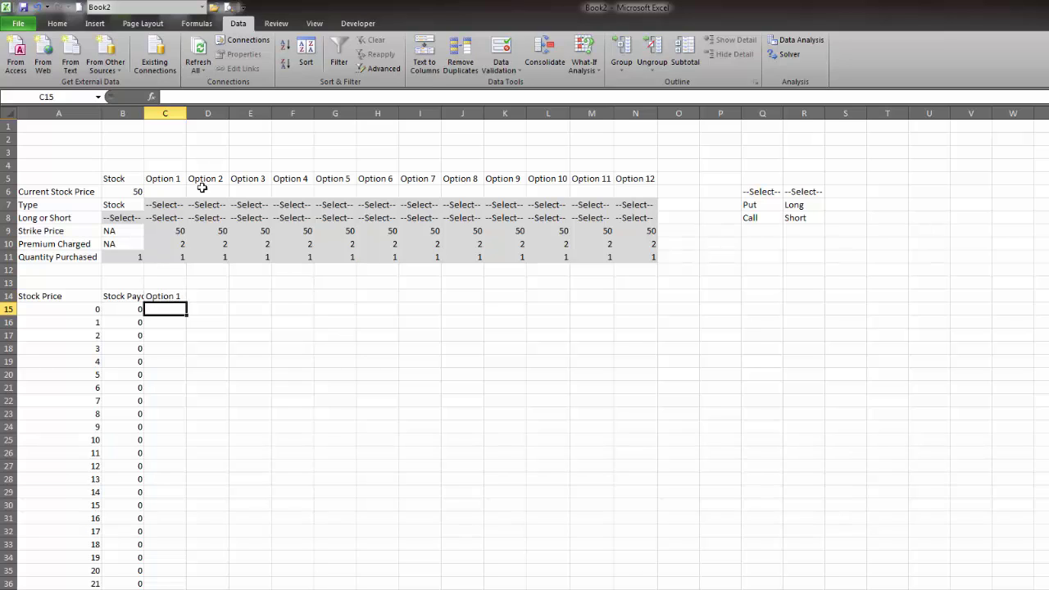
Step: Copy the Option 1 through Option 12 headings from row 5 into row 14, starting at cell C14
left_click_drag(155, 178, 645, 177)
key("ctrl+c")
left_click(170, 296)
key("ctrl+v")
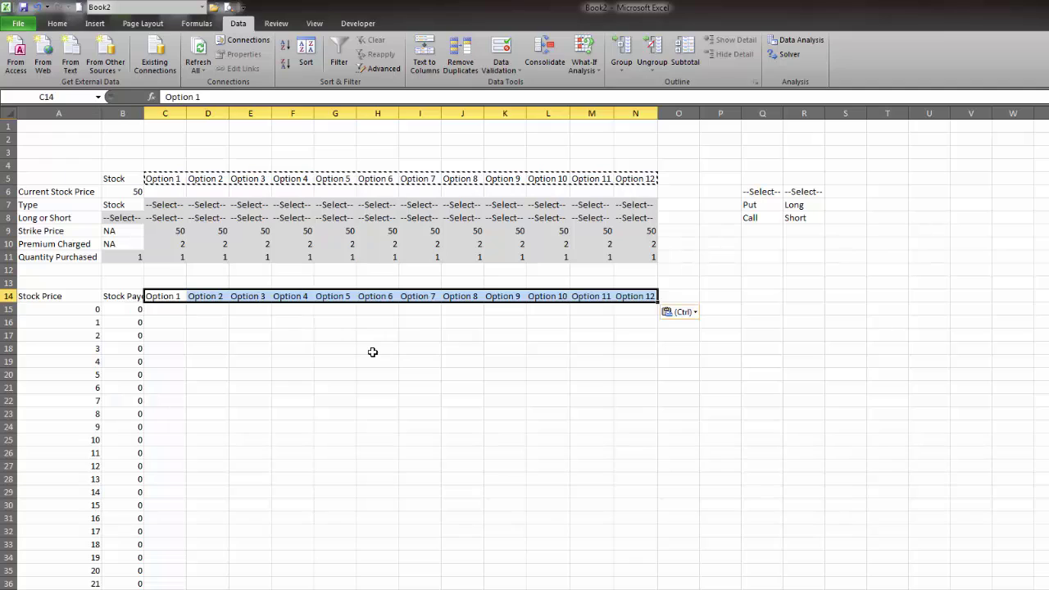
left_click(377, 350)
key("Escape")
Step: Start the Option 1 payoff formula in cell C15 with =if(or(C$7="--Select--", as its first condition
left_click(170, 323)
left_click(149, 299)
left_click(157, 311)
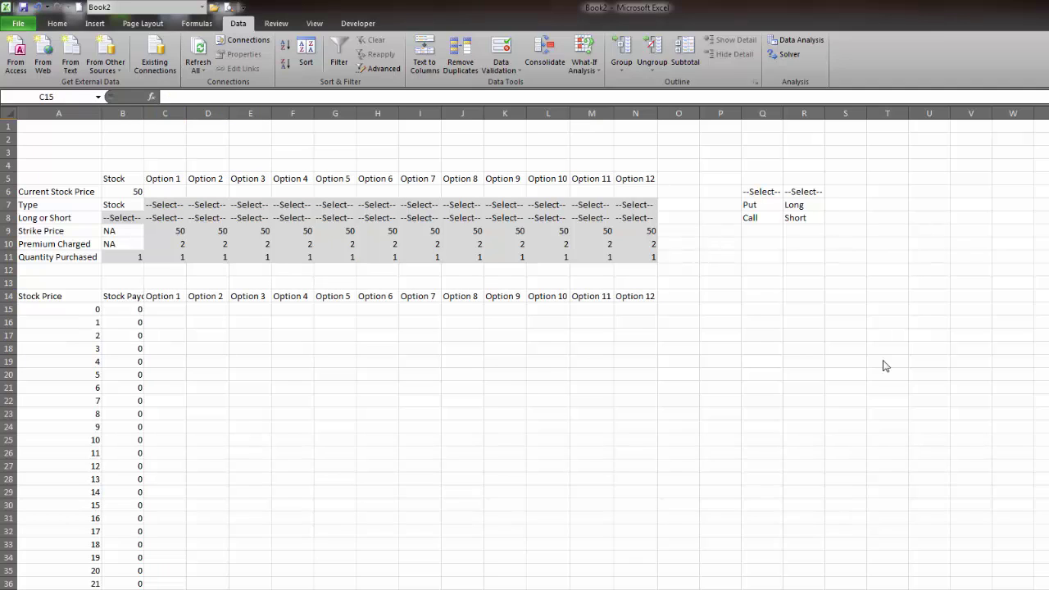
left_click(195, 362)
left_click(172, 312)
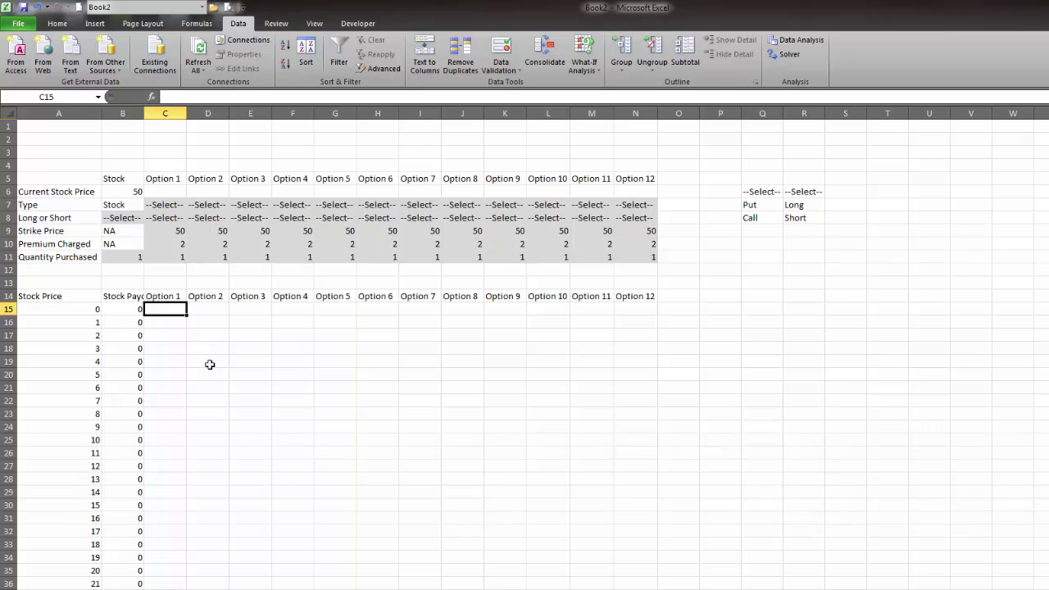
type("=if")
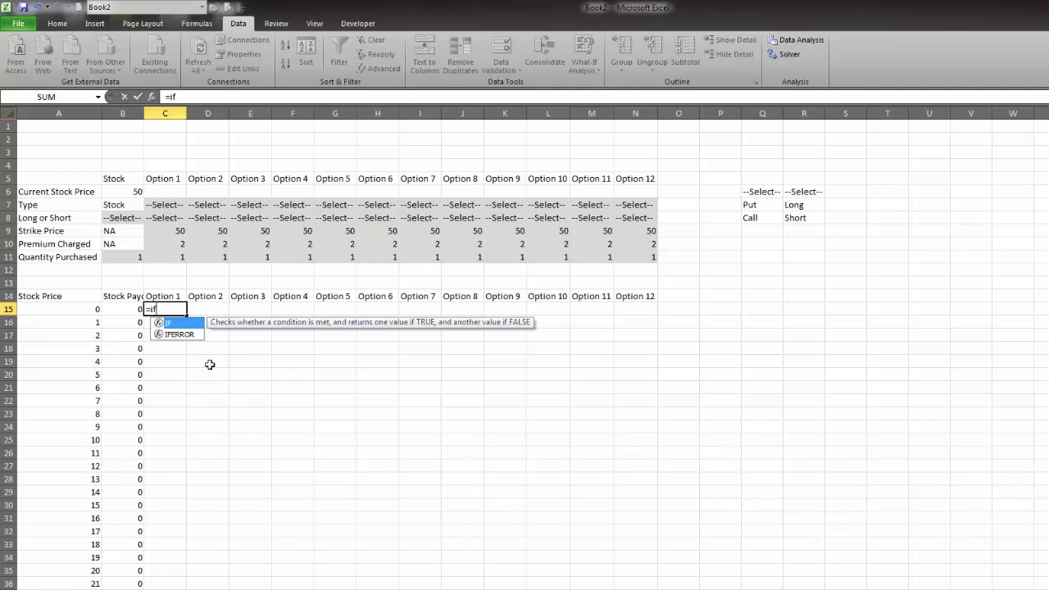
type("(or")
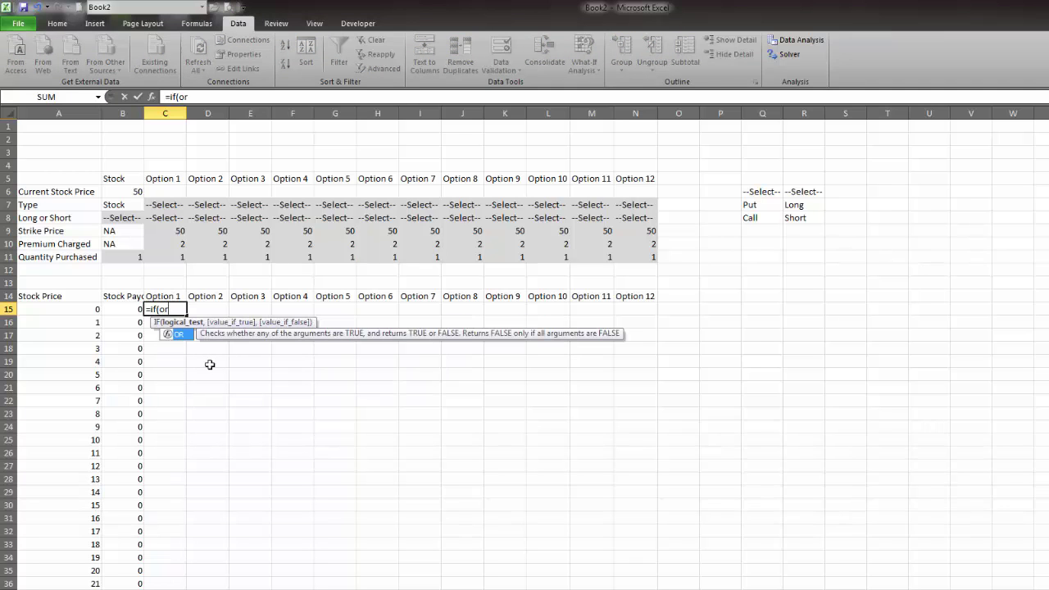
type("(")
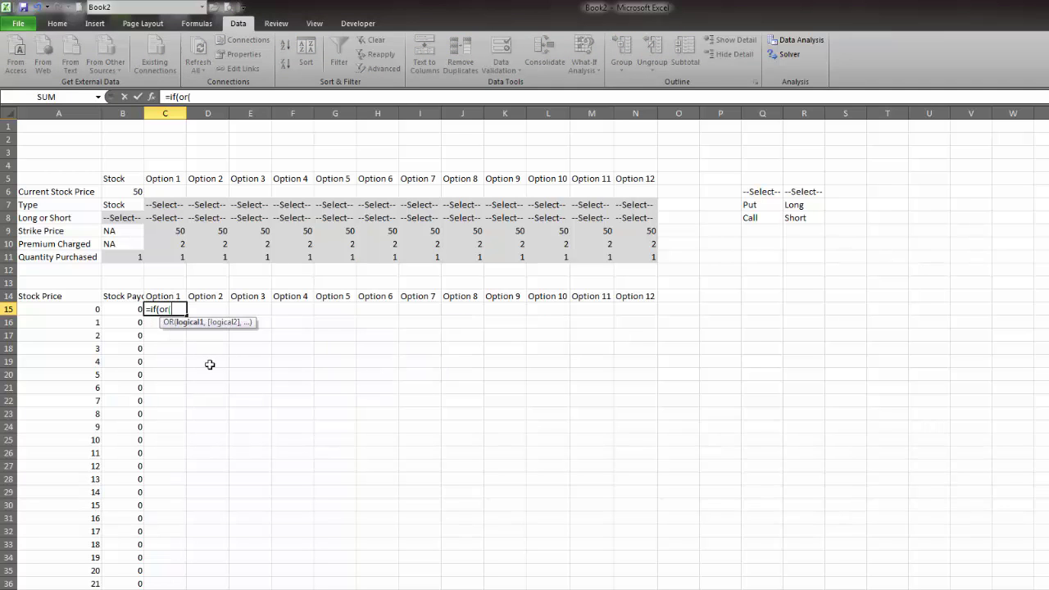
left_click(166, 206)
key("F4")
key("F4")
type("=\"--Select--\"")
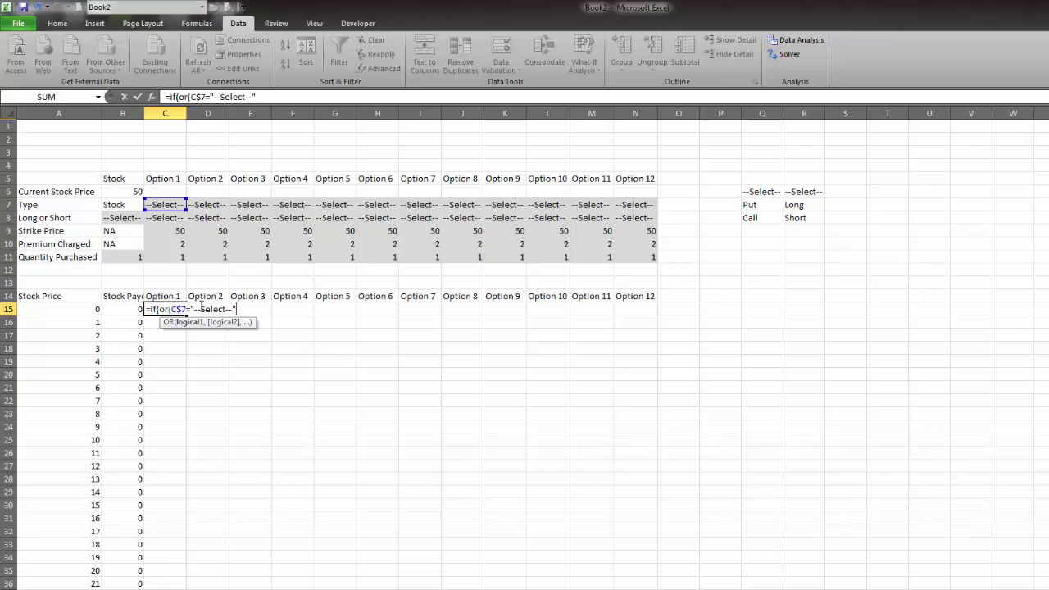
type(",")
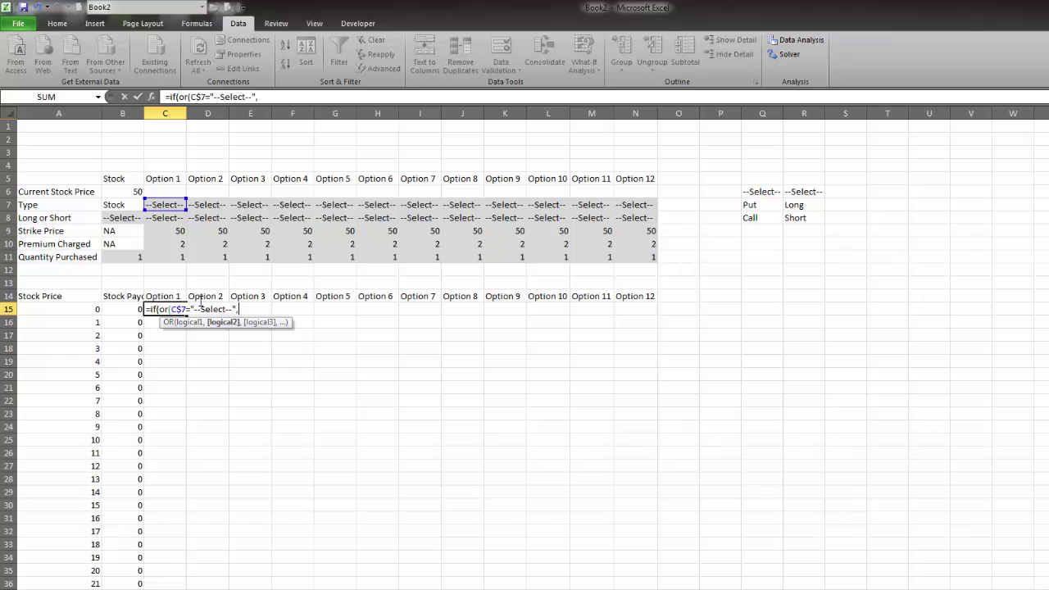
Step: Add C$8="--Select--" as the OR test's second condition in C15's formula, with 0 as the result when true
left_click(168, 216)
key("F4")
key("F4")
type("=\"--Select--")
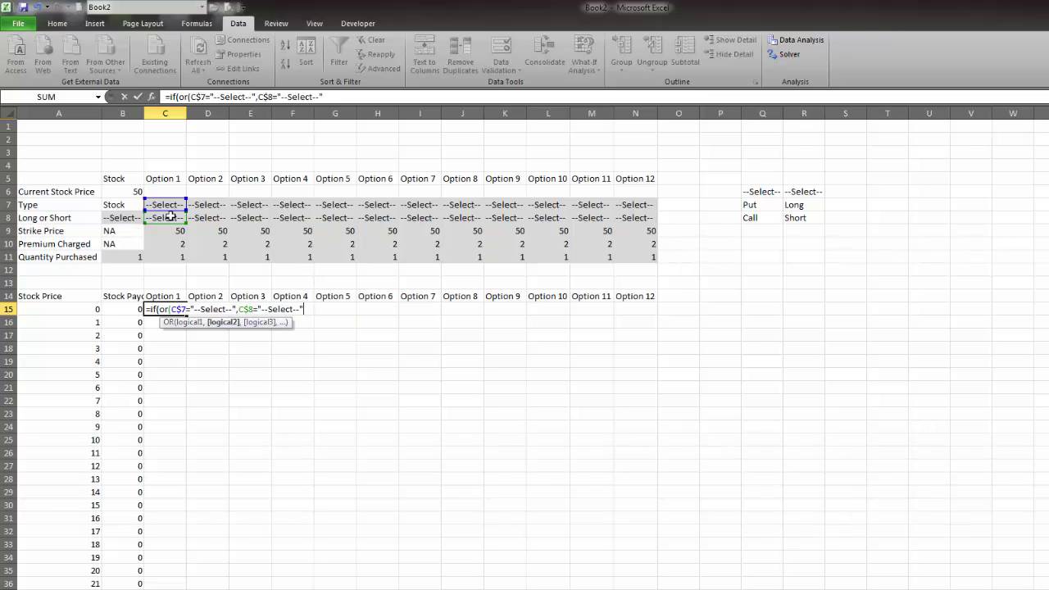
type("\"),")
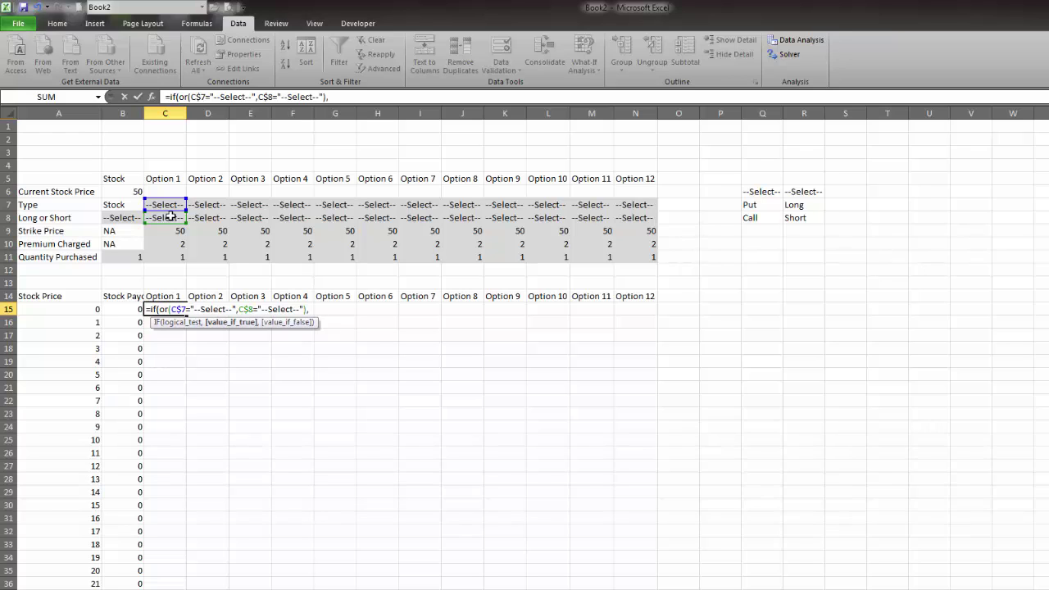
type("0,")
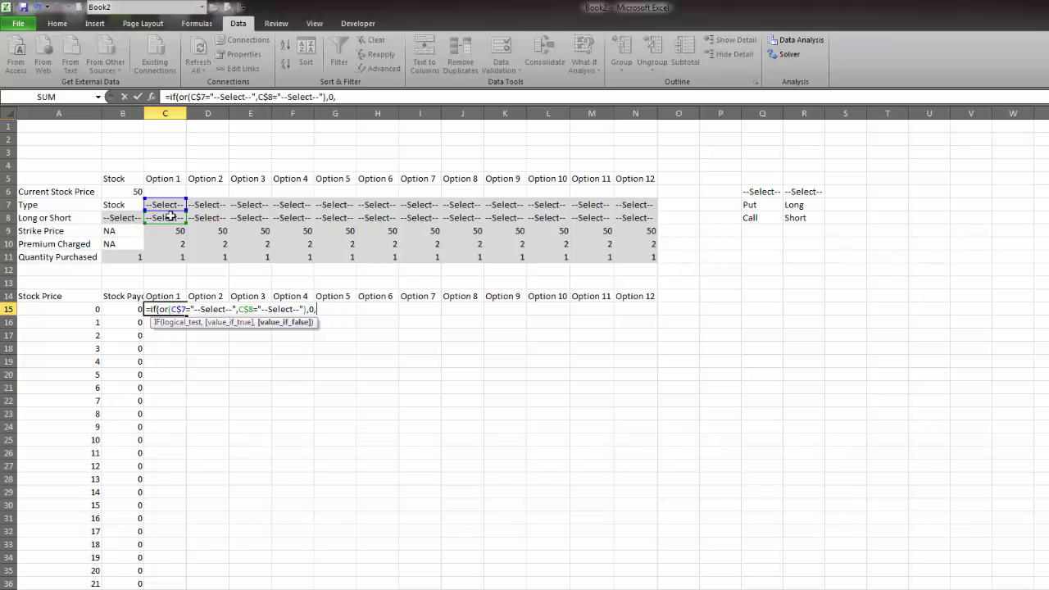
Step: Nest an IF in C15's formula that tests whether the option type is a call, using C$7="Call"
type("if(")
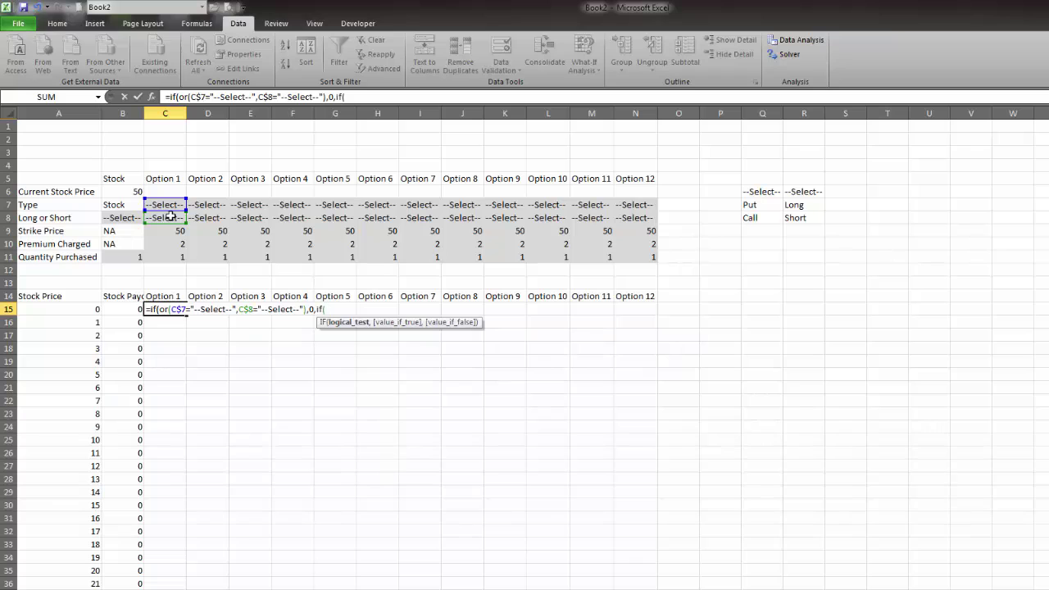
left_click(170, 204)
key("F4")
key("F4")
type("=\"Call\",")
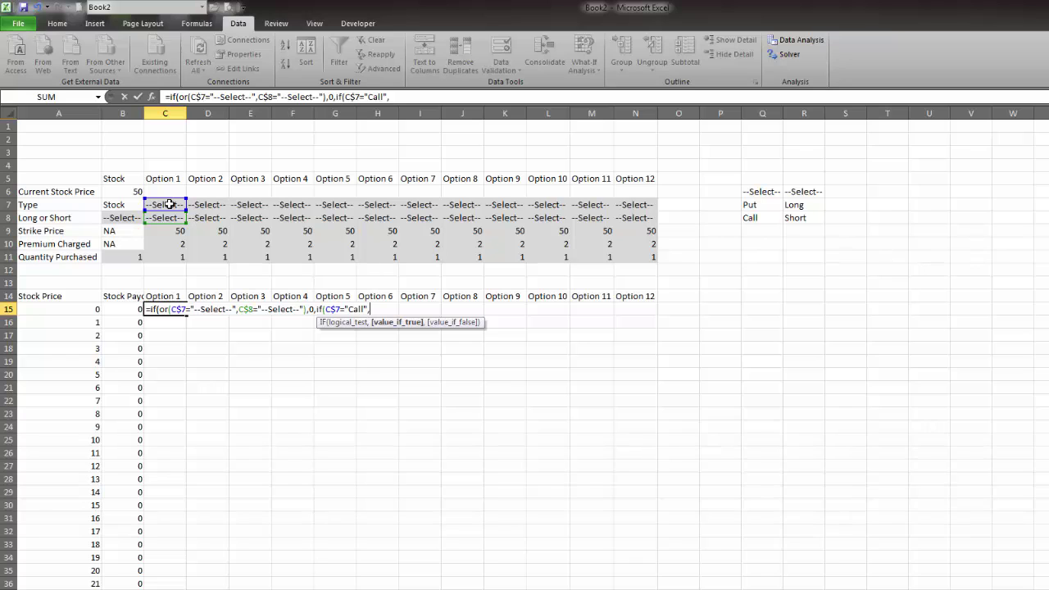
Step: For the call branch, nest an IF that tests whether the stock price exceeds the strike price, $A15>C$9
type("if(")
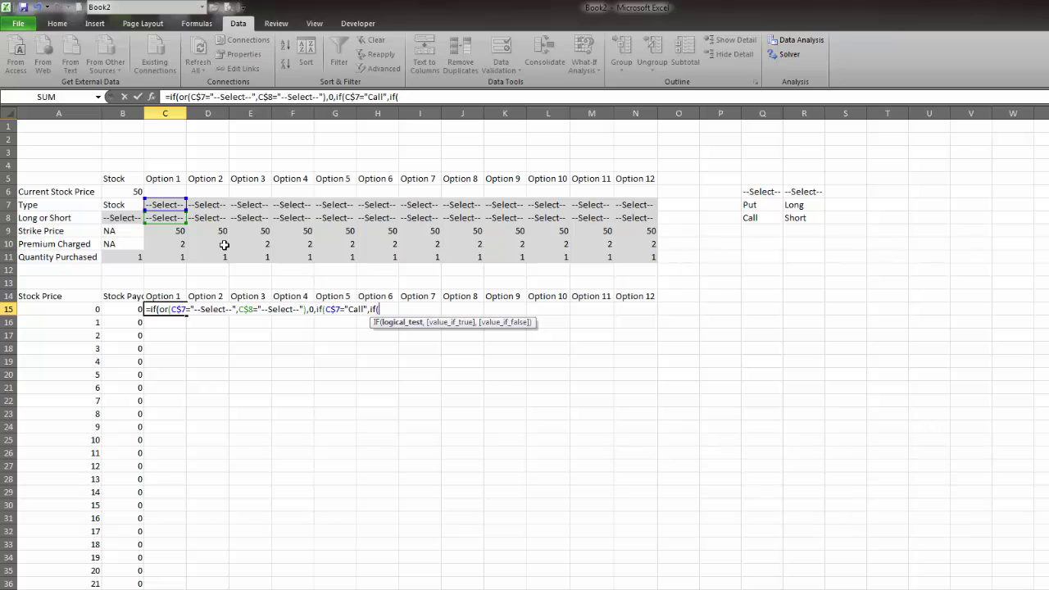
left_click(67, 312)
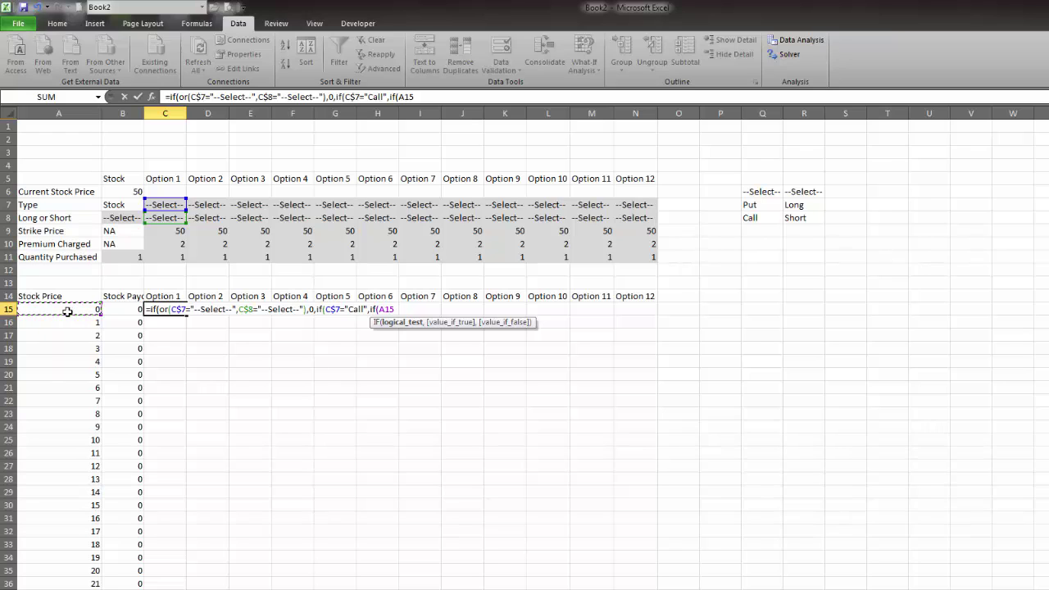
key("F4")
key("F4")
key("F4")
type(">")
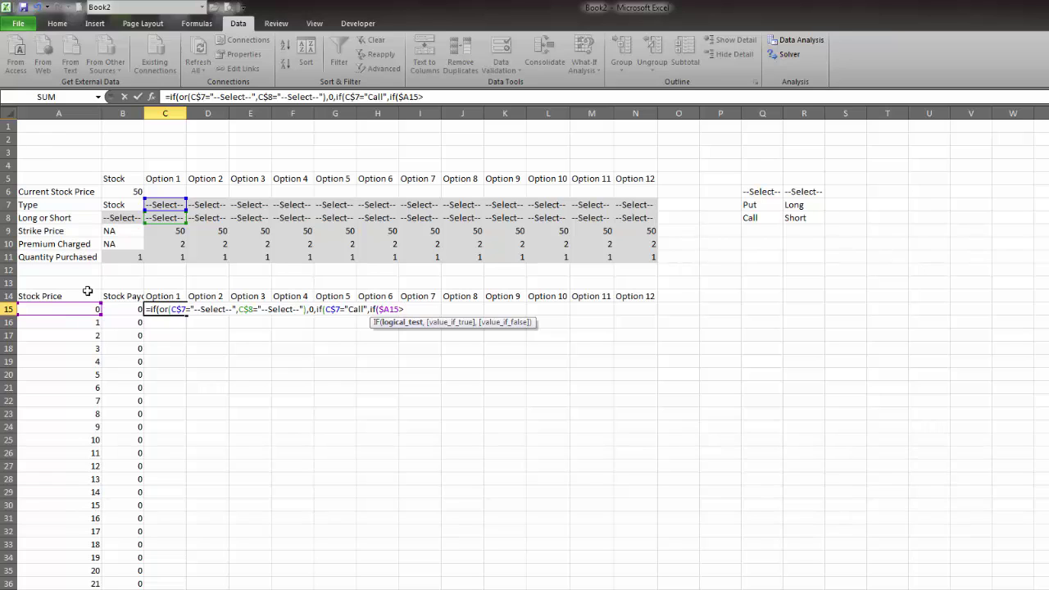
left_click(172, 230)
key("F4")
key("F4")
type(",")
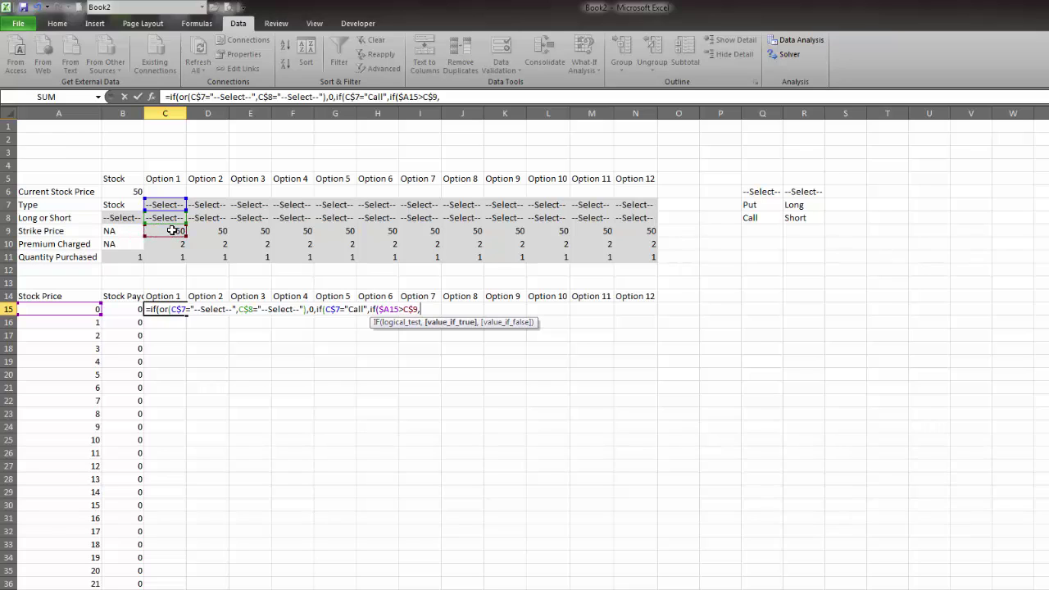
Step: Set the call's payoff above the strike price to $A15-C$9-C$10 in the formula
left_click(87, 308)
key("F4")
key("F4")
key("F4")
type("-")
left_click(161, 230)
key("F4")
key("F4")
type("-")
left_click(164, 246)
key("F4")
key("F4")
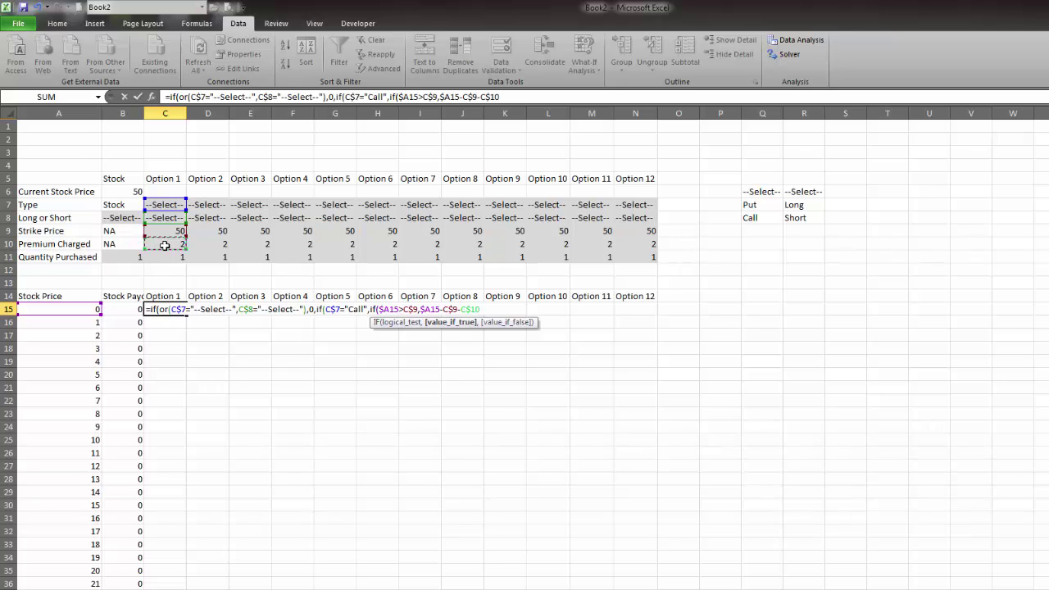
type(",")
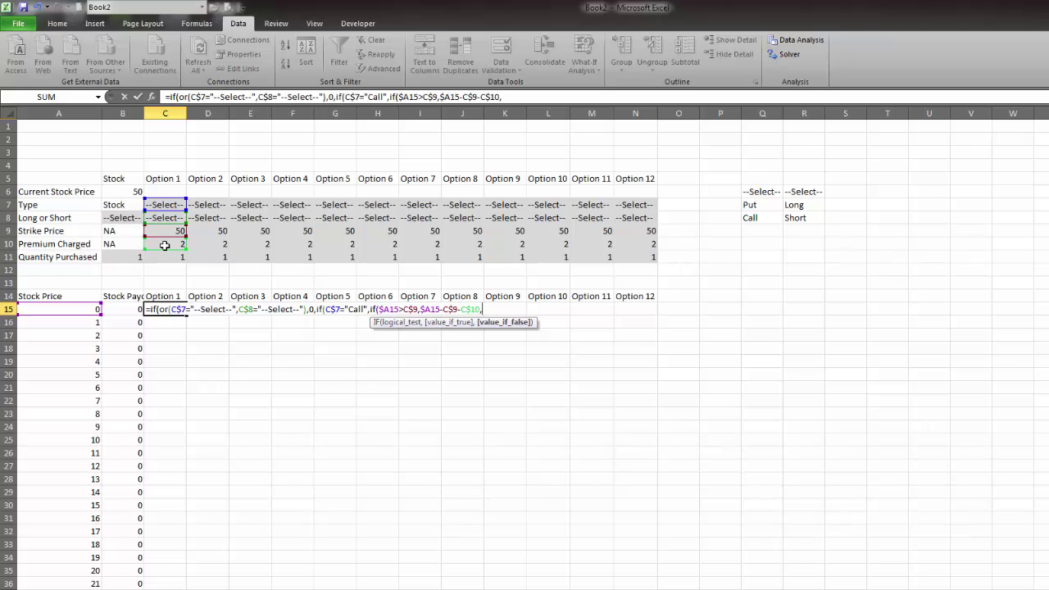
Step: Enter -$C10 as the call's payoff when the stock price is not above the strike, and close that inner IF
type("-")
left_click(165, 246)
key("F4")
key("F4")
key("F4")
type(")")
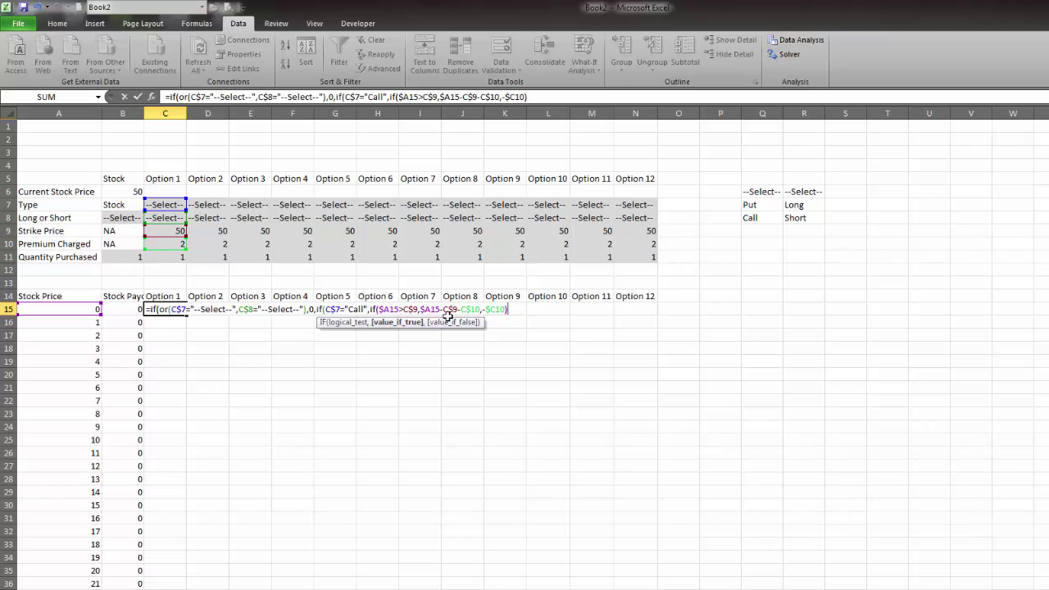
type(",")
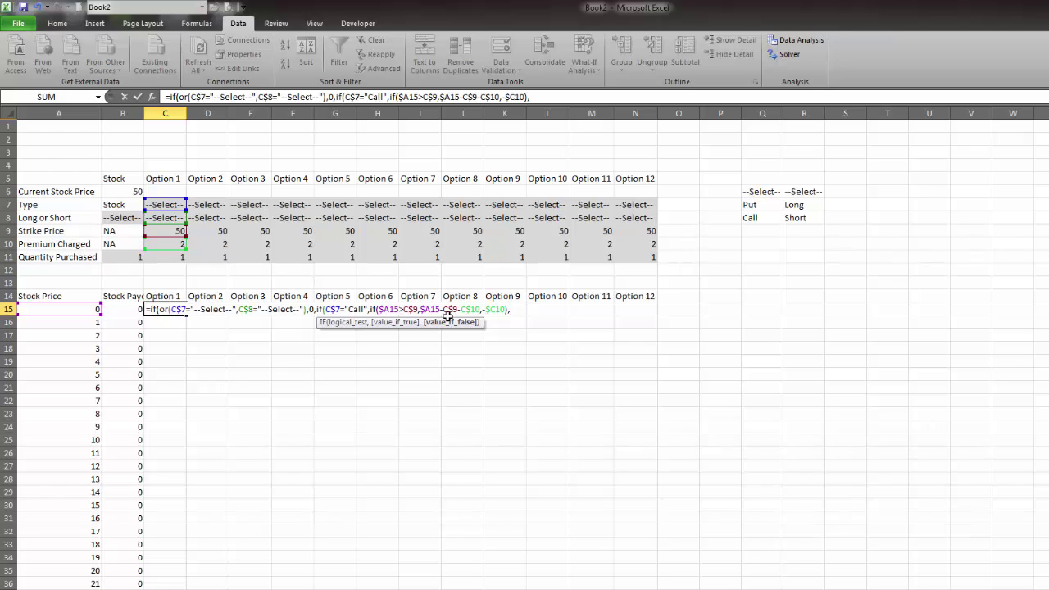
Step: For the put branch, nest an IF that tests whether the stock price is below the strike price, $A15<C$9
type("if(")
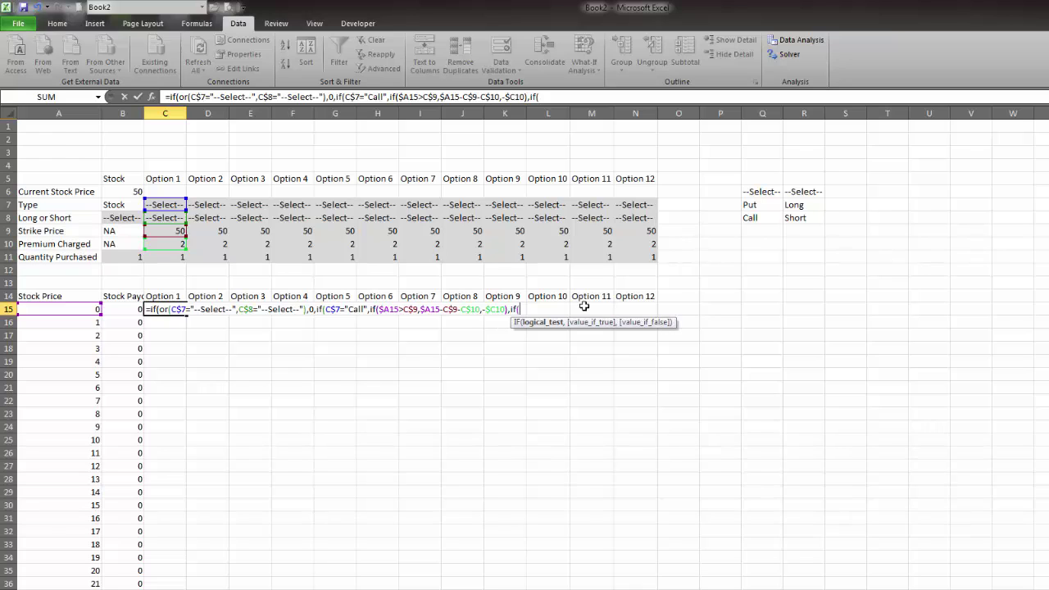
left_click(86, 309)
key("F4")
key("F4")
key("F4")
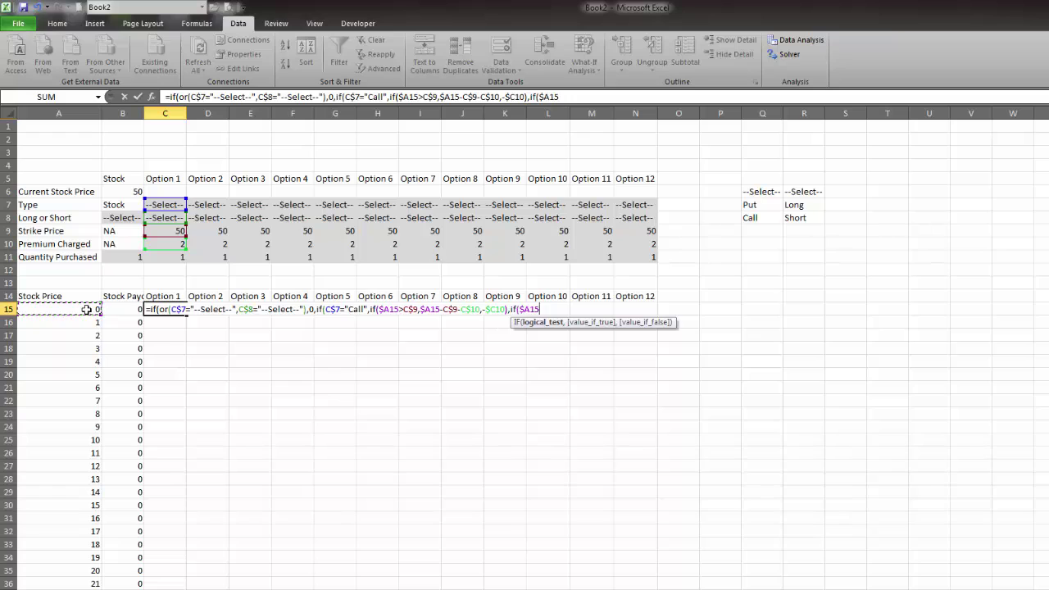
type("<")
left_click(167, 231)
key("F4")
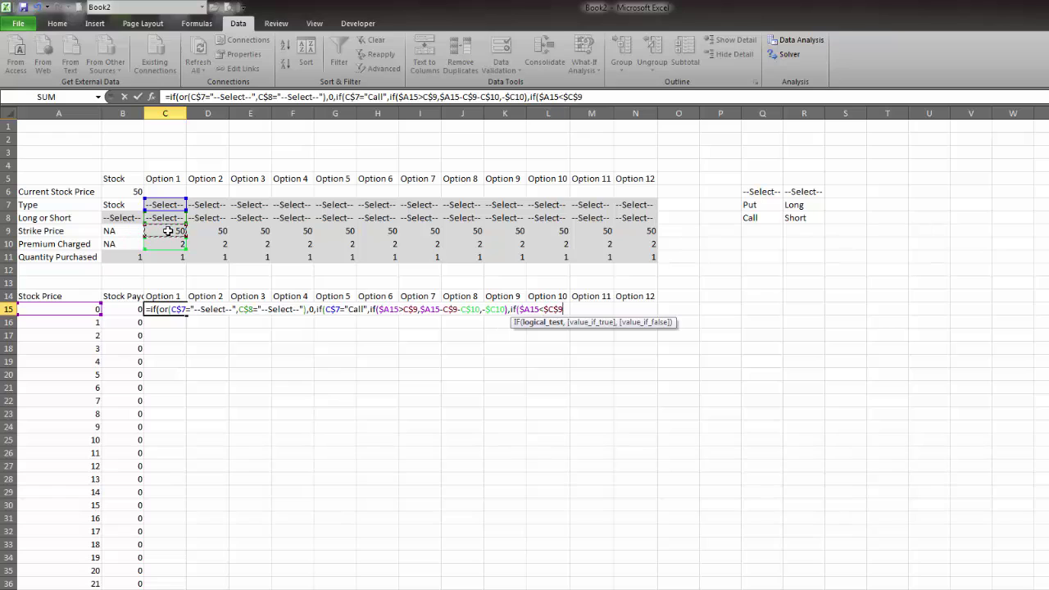
key("F4")
type(",")
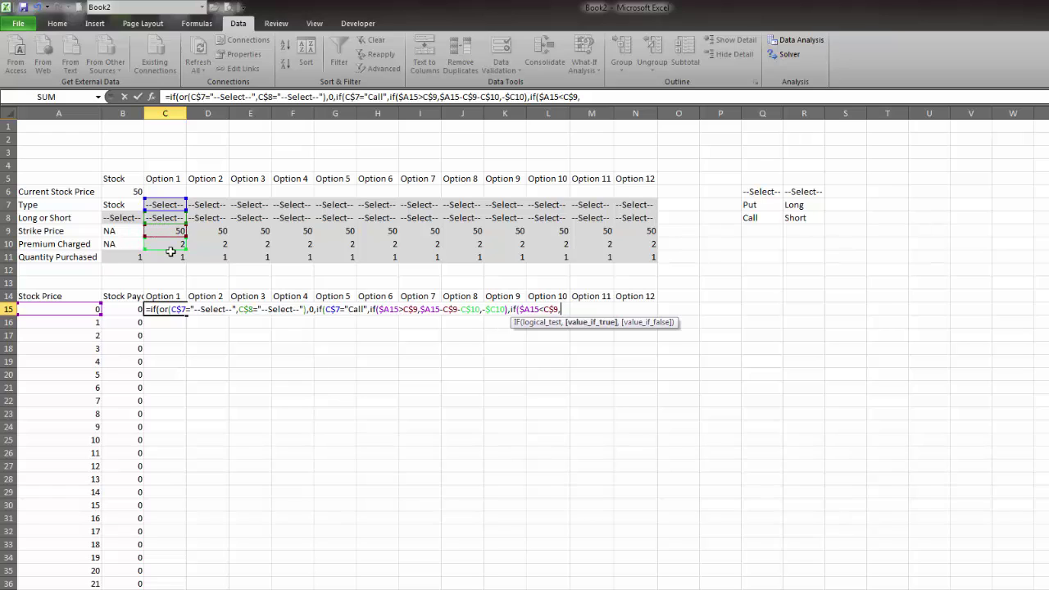
Step: Set the put's payoff below the strike price to C$9-$A15-C$10 in the formula
left_click(173, 230)
key("F4")
key("F4")
type("-")
left_click(78, 309)
key("F4")
key("F4")
key("F4")
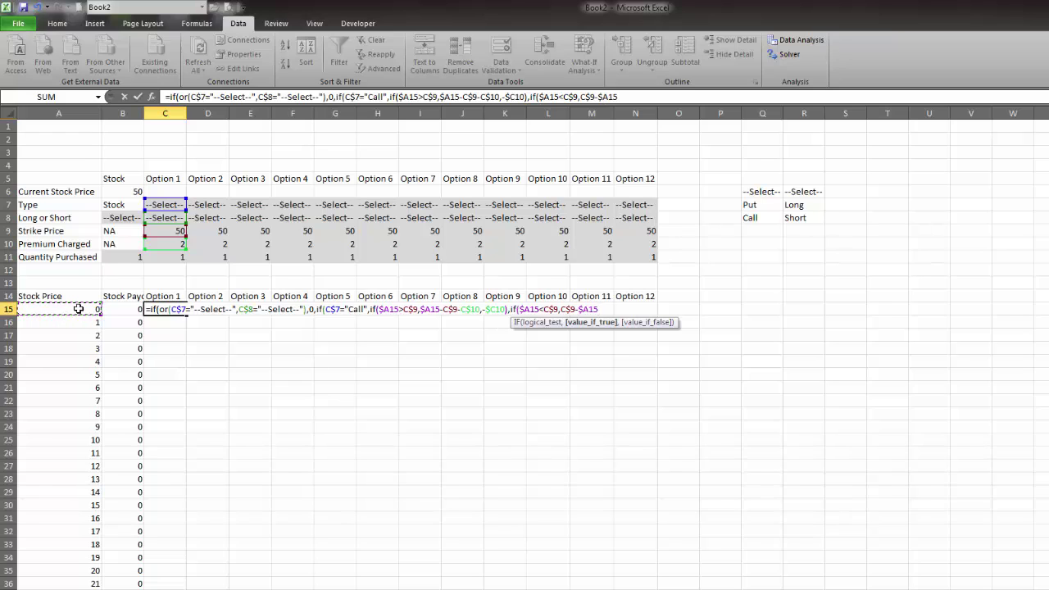
type("-")
left_click(158, 243)
key("F4")
key("F4")
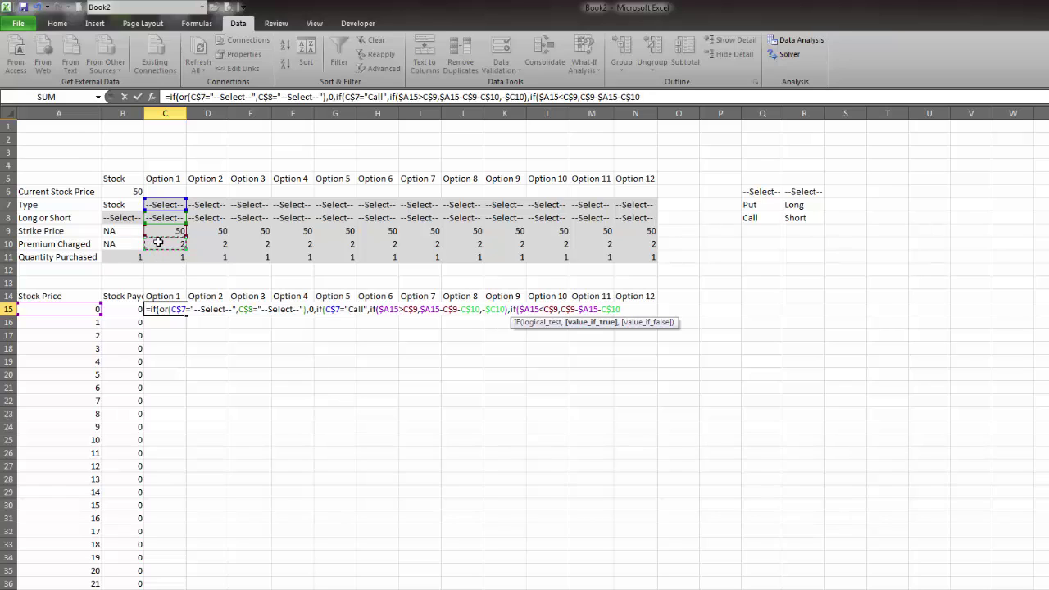
type(",")
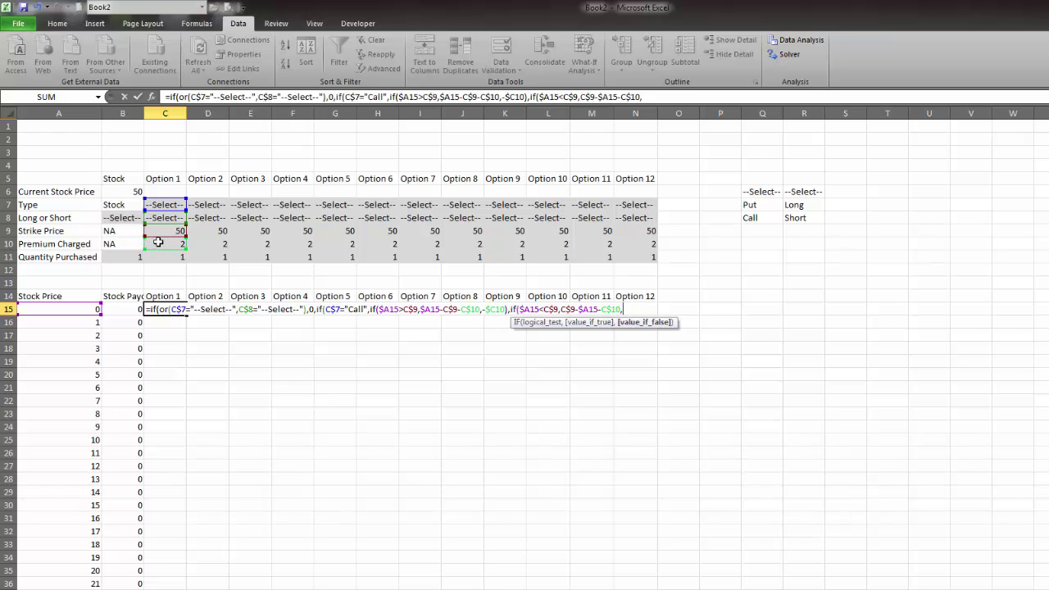
Step: Enter -C$10 as the put's payoff otherwise, close all remaining parentheses, and commit the formula in C15
type("-")
left_click(162, 243)
key("F4")
key("F4")
type(")")
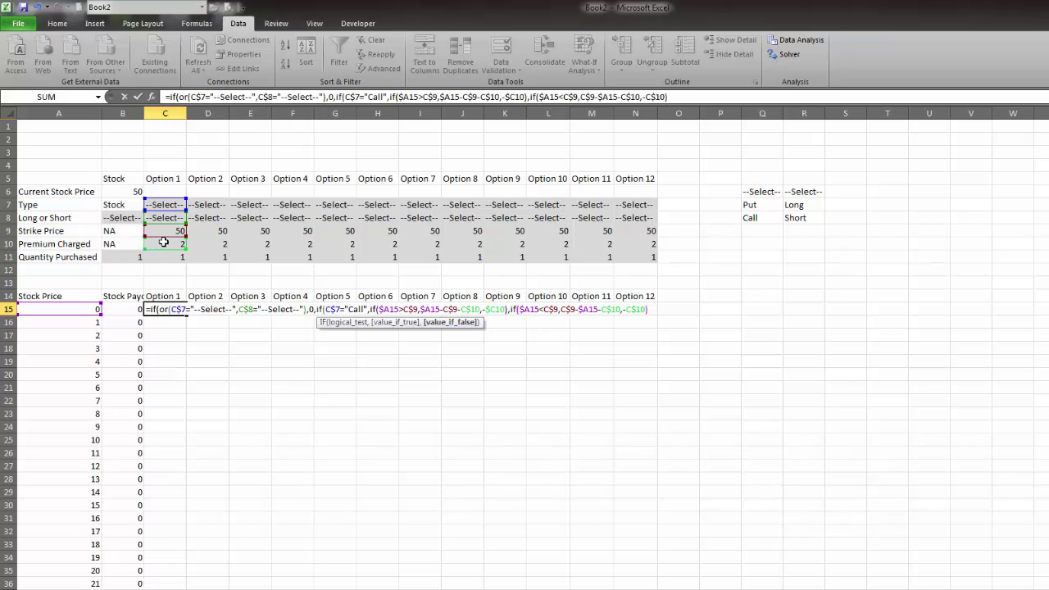
left_click(325, 309)
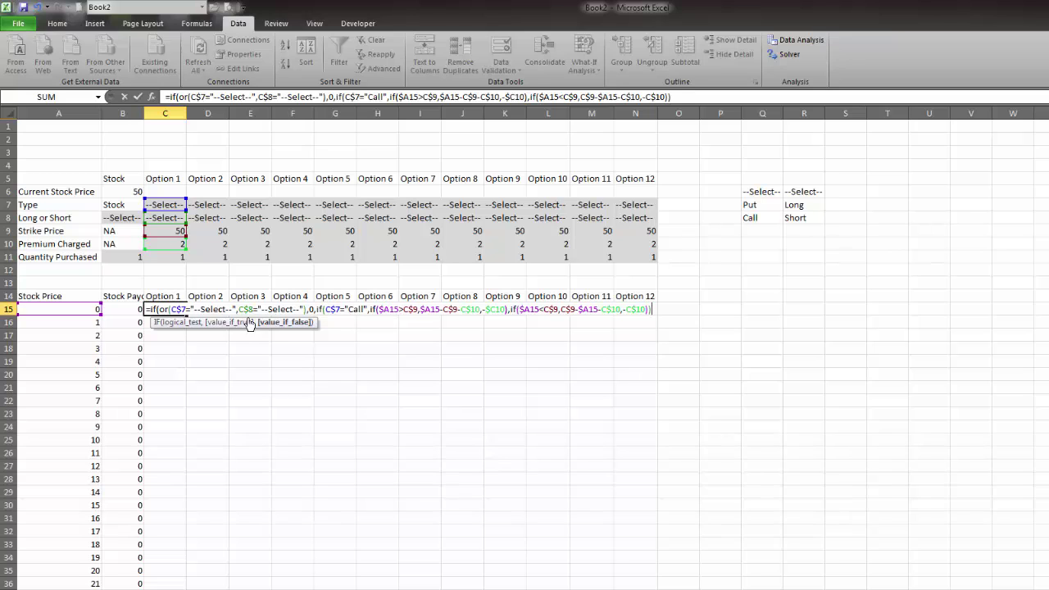
key("Return")
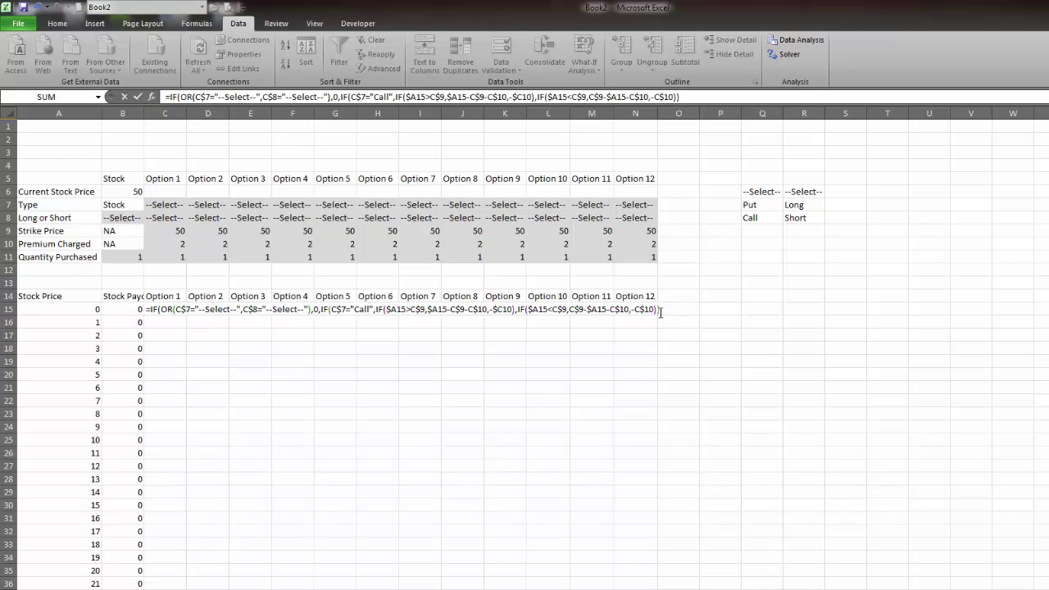
Step: Review the logical test, true and false arguments of the outer IF and the nested Call IF in C15's formula
left_click(661, 313)
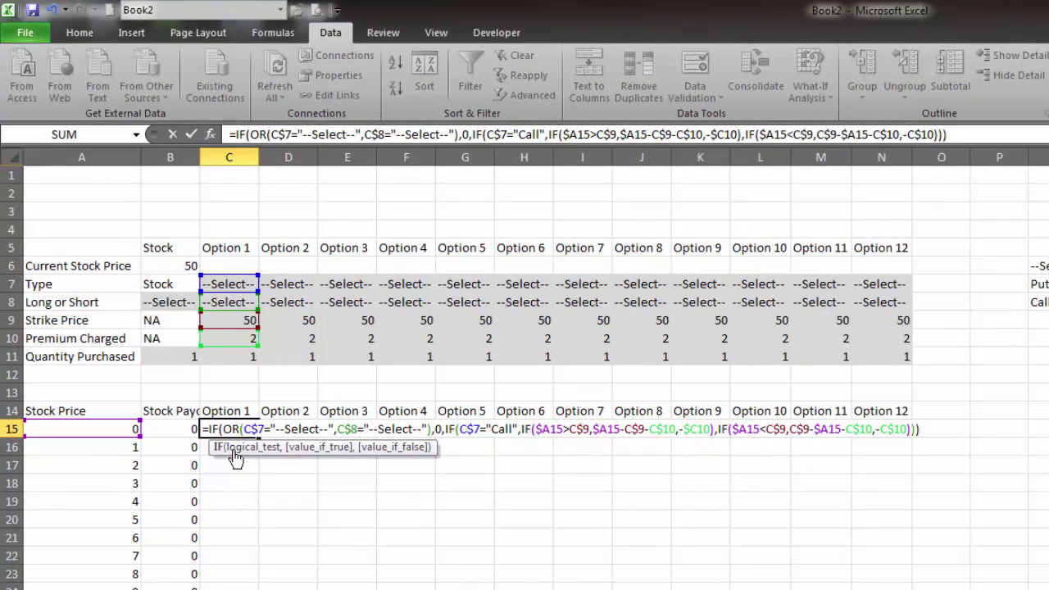
left_click(244, 449)
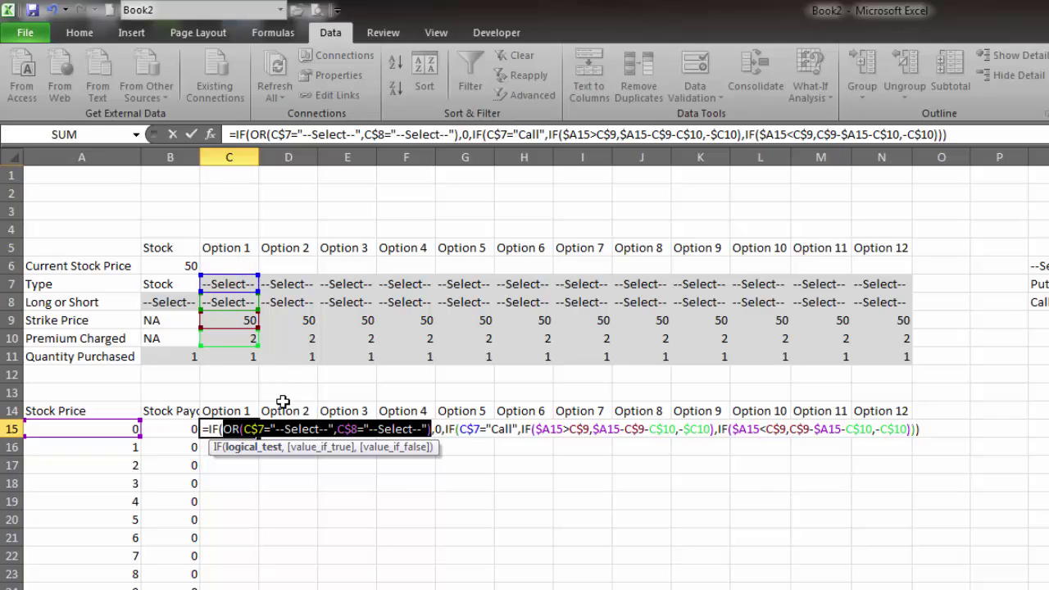
left_click(311, 447)
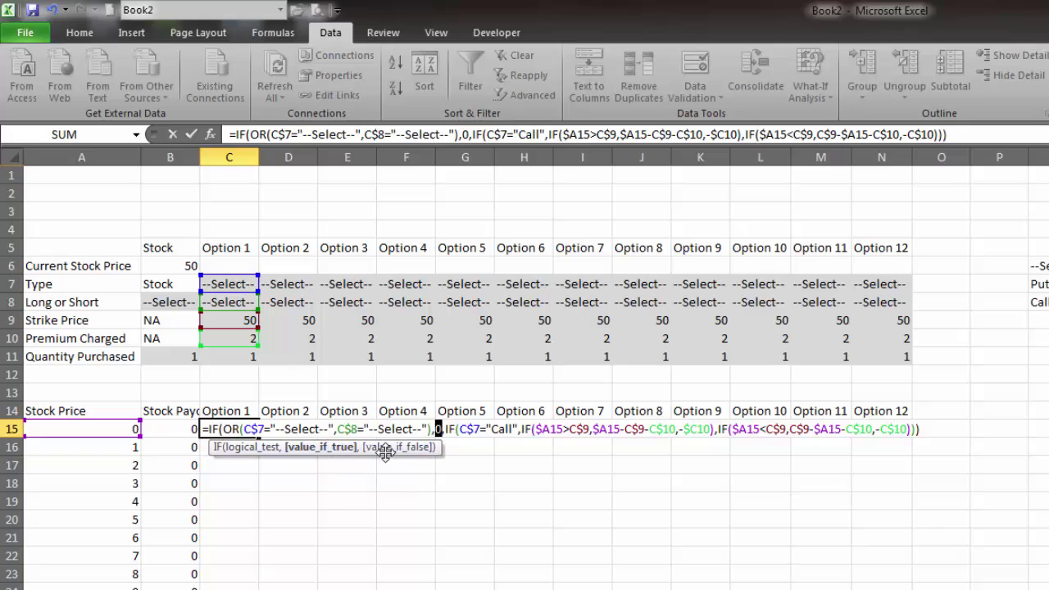
left_click(385, 448)
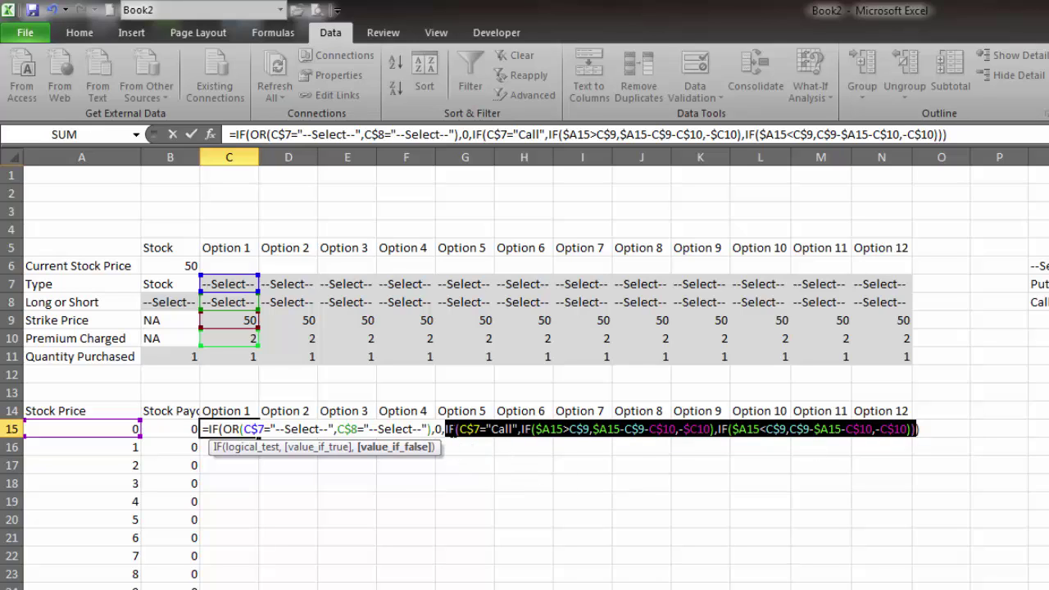
left_click(457, 428)
left_click(460, 429)
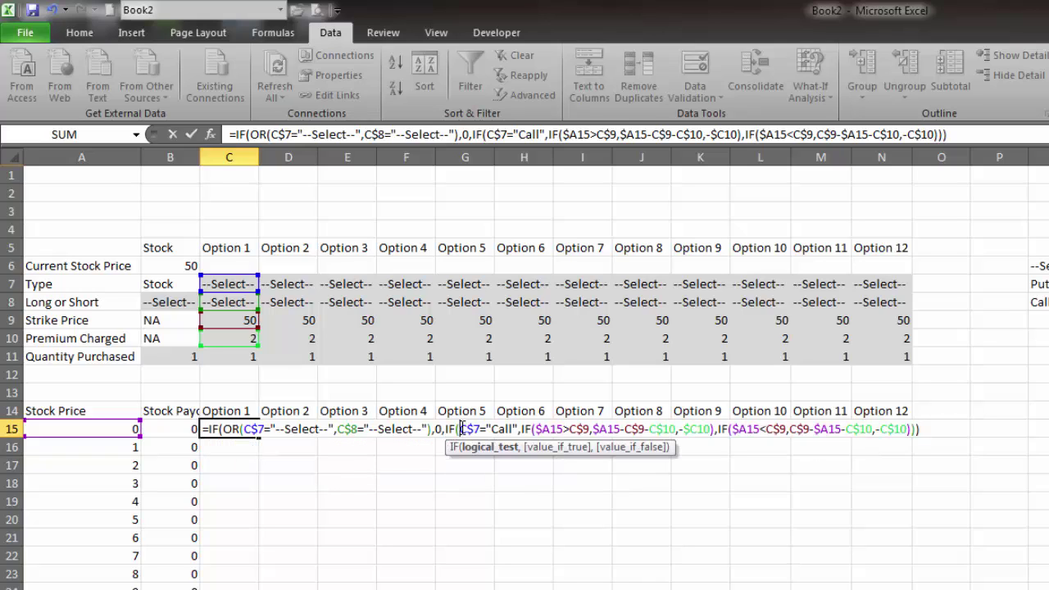
left_click(480, 447)
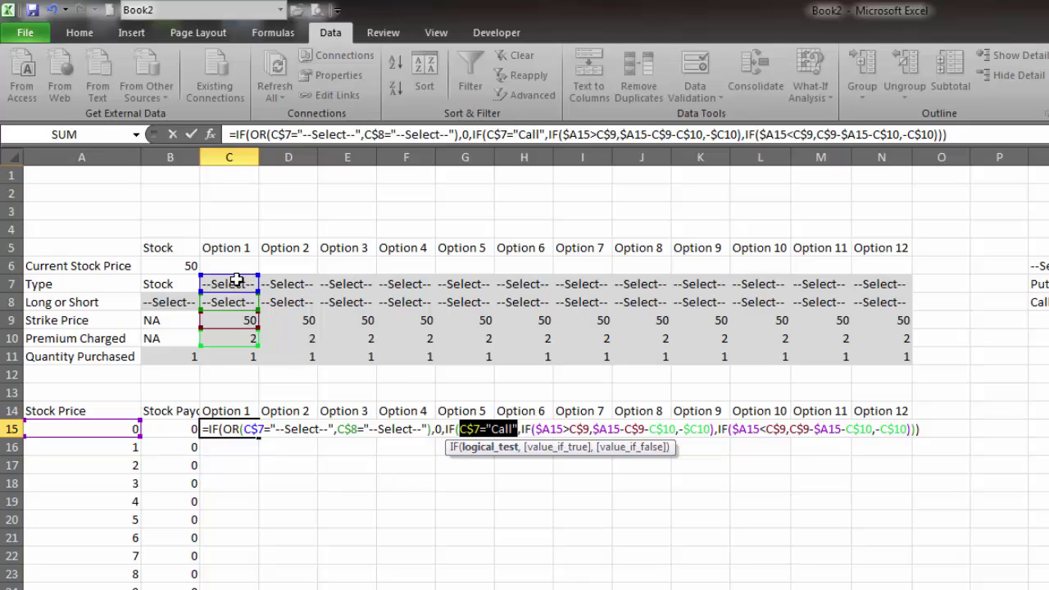
left_click(558, 447)
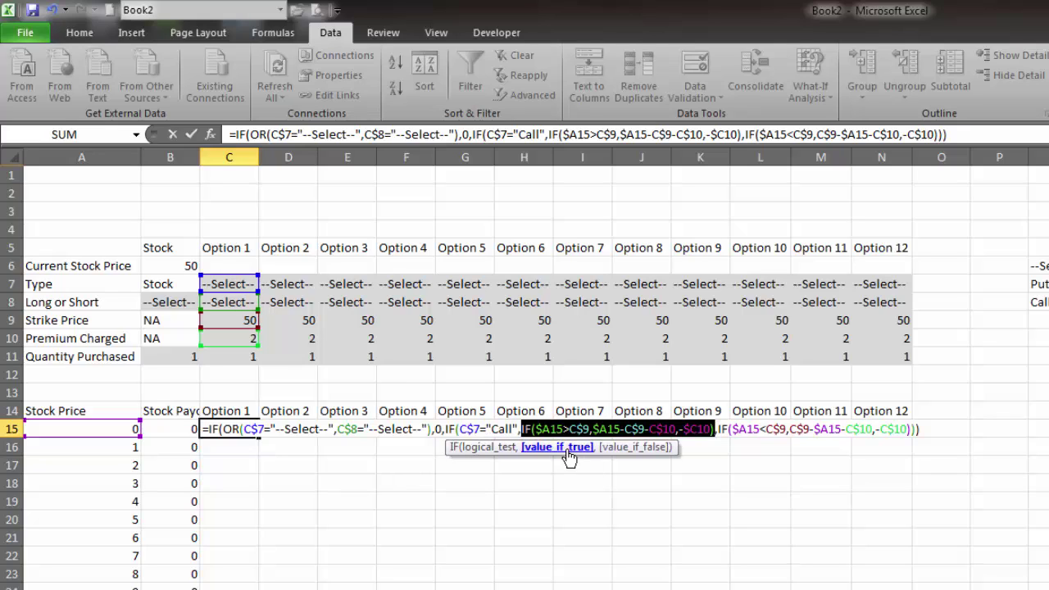
left_click(638, 447)
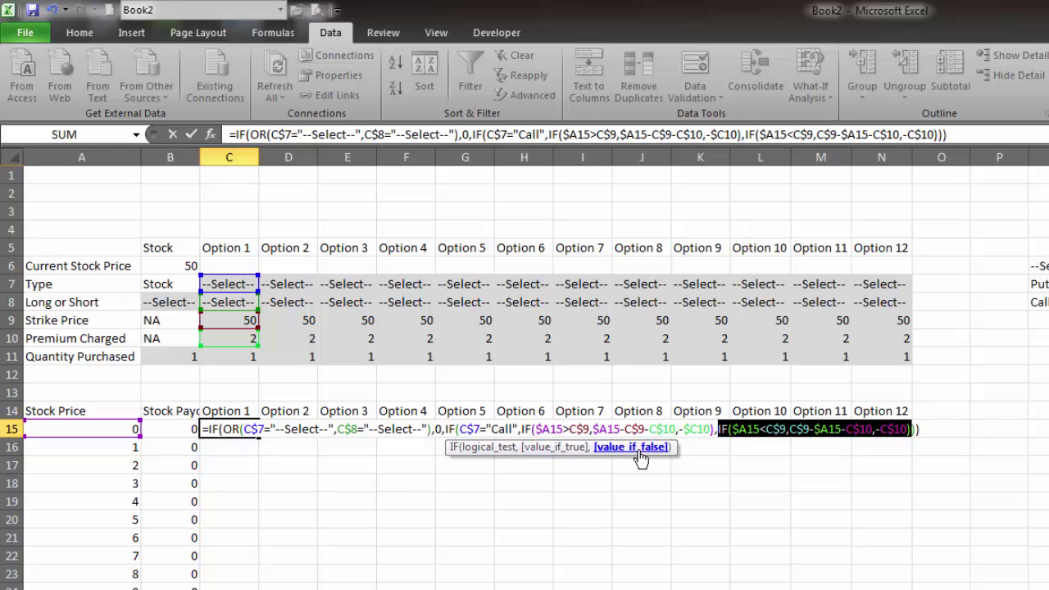
left_click(918, 429)
left_click(924, 430)
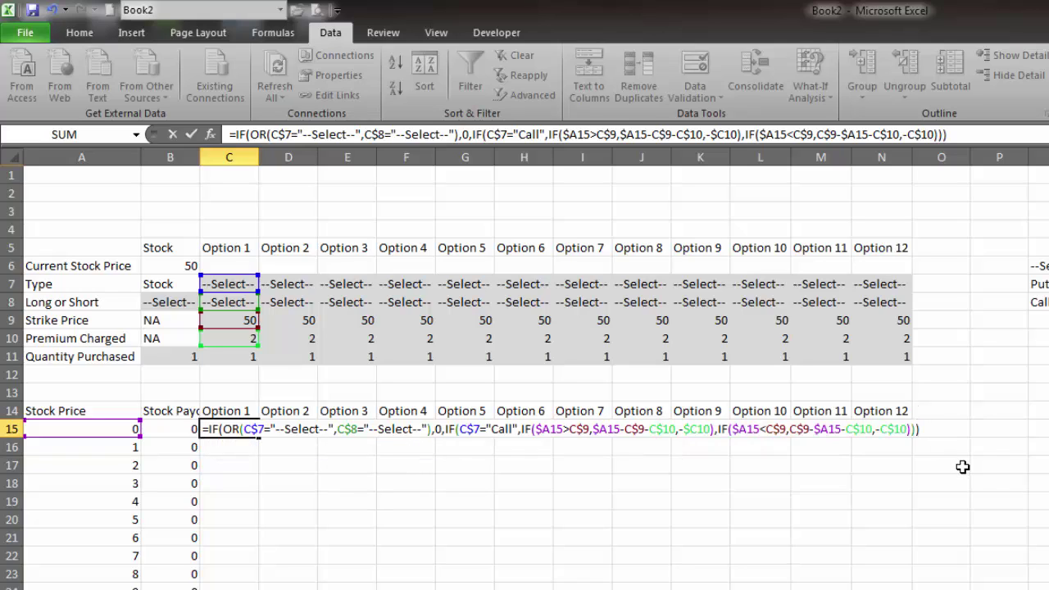
key("Return")
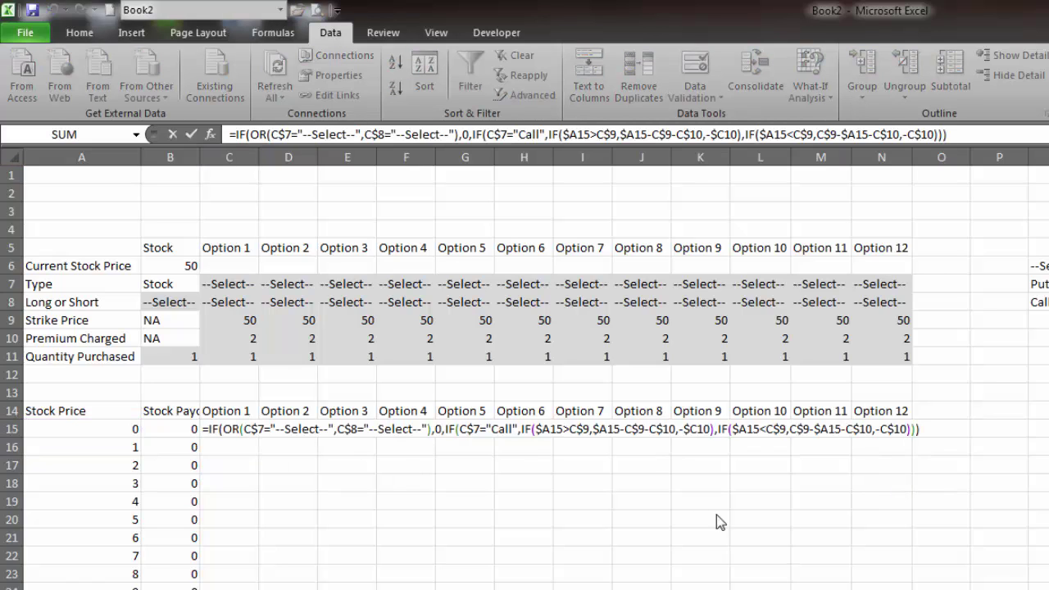
Step: Correct the premium reference in the Call branch's false result in C15 to -C$10 and commit the formula
left_click(231, 430)
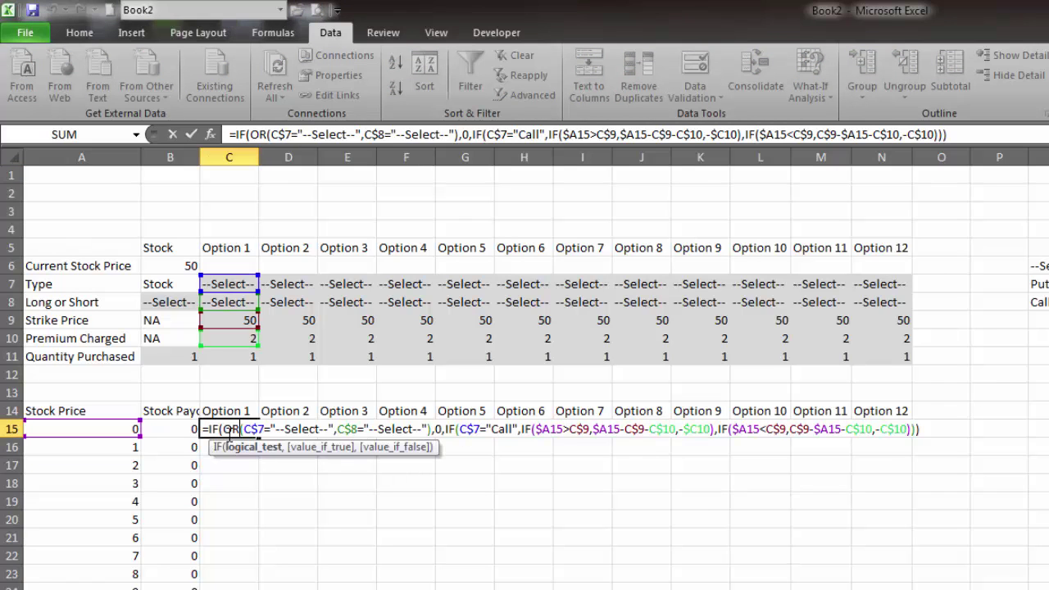
left_click(692, 430)
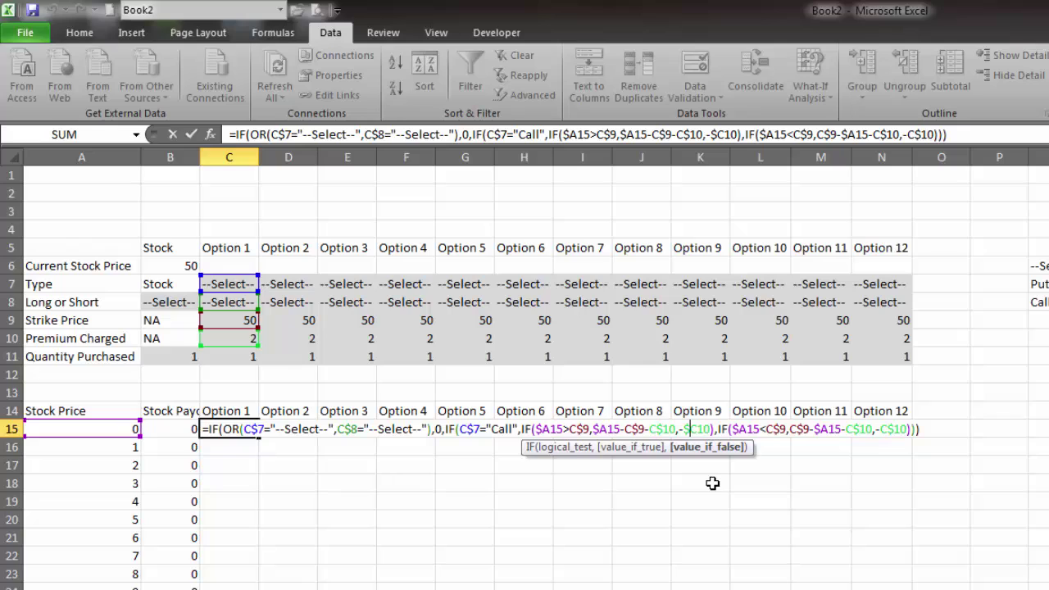
key("BackSpace")
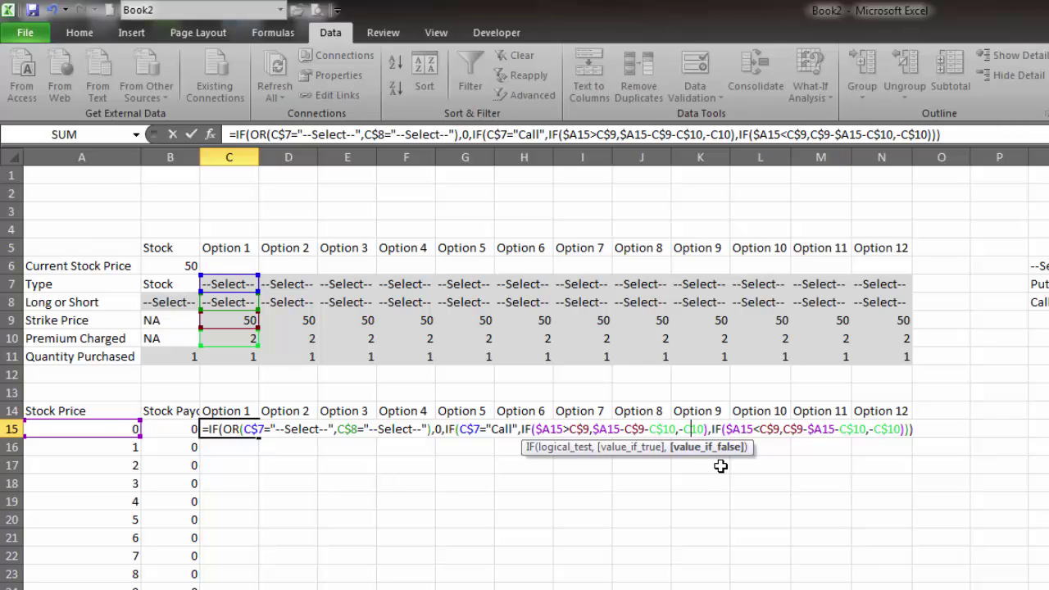
type("$")
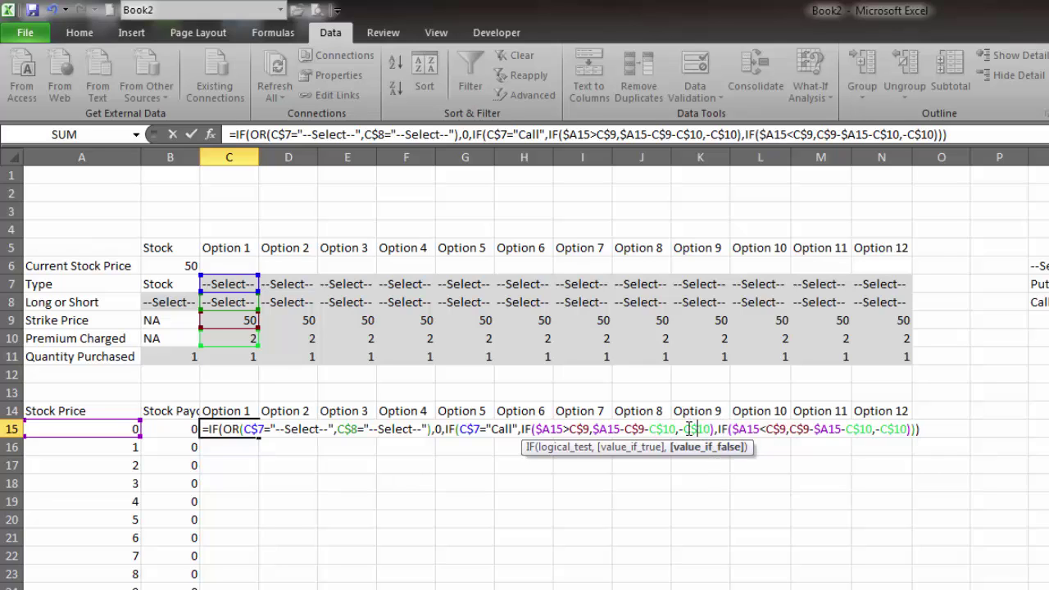
key("Return")
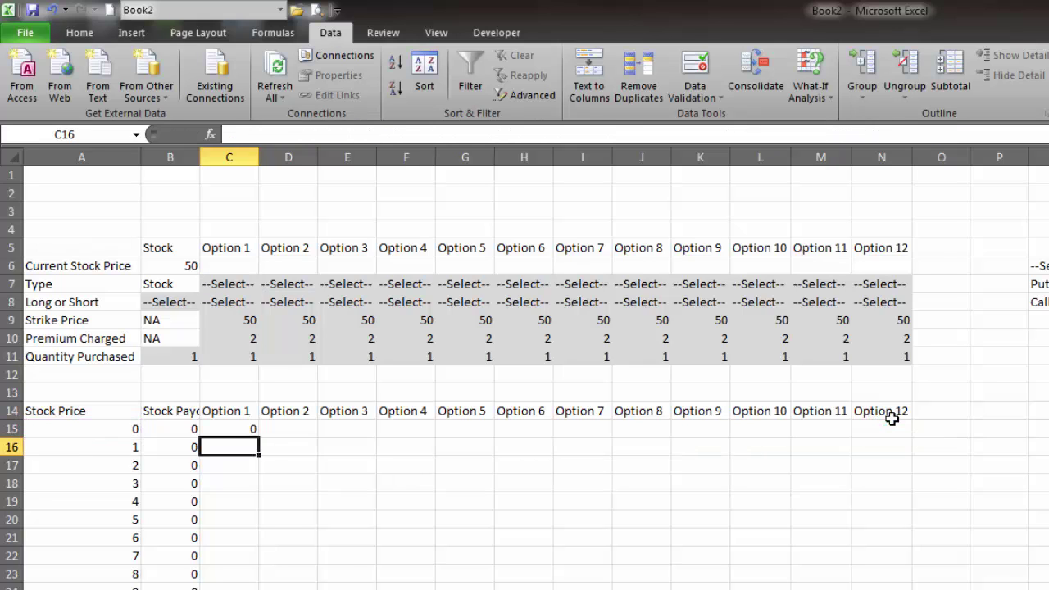
Step: In the Options Graph 2 workbook, multiply C15's payoff formula by the quantity purchased by inserting C$11* at its start
left_click(238, 424)
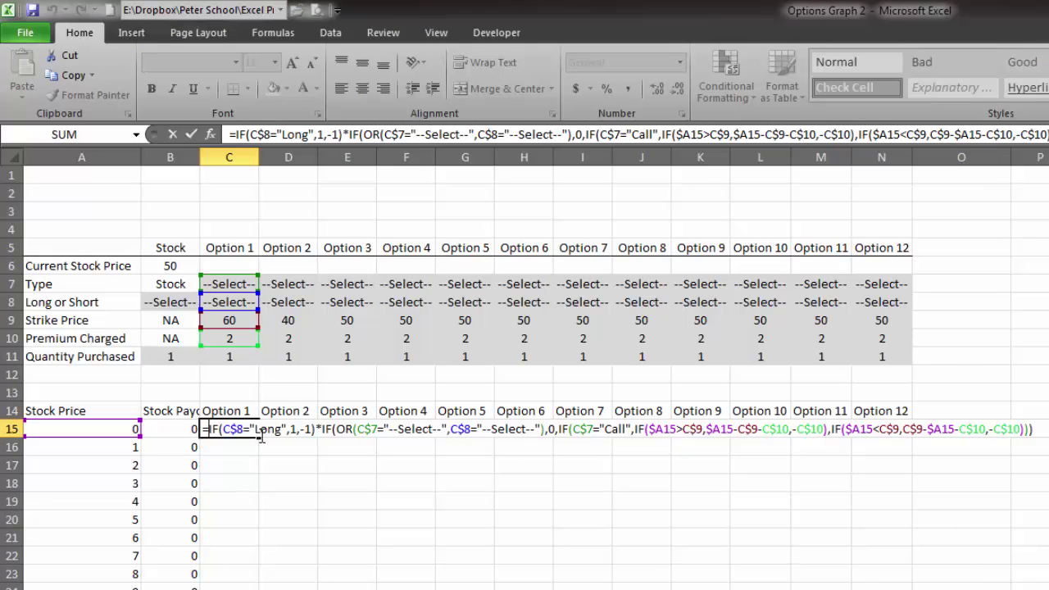
left_click(227, 356)
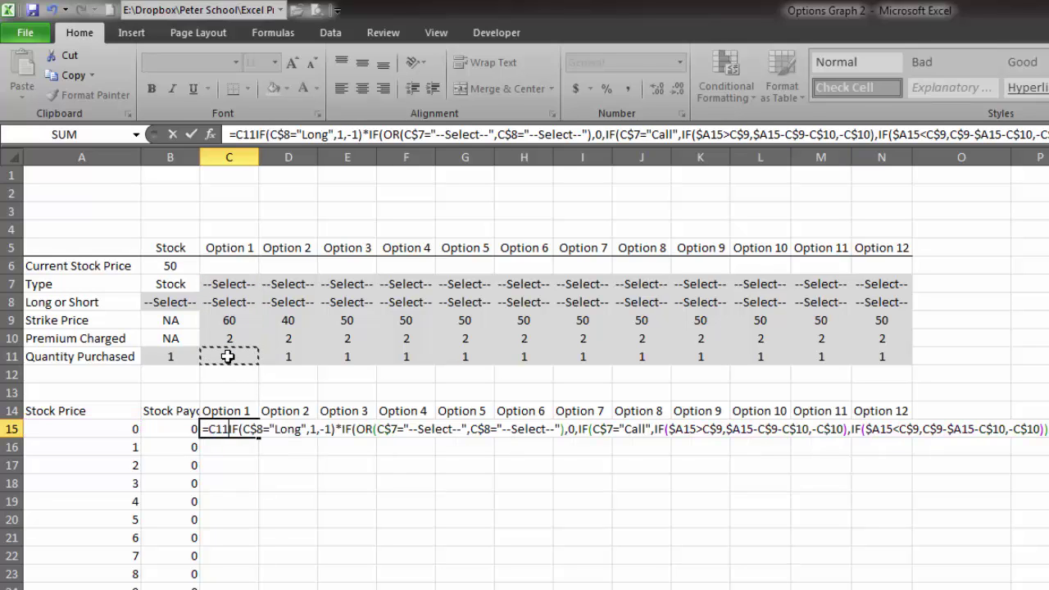
key("F4")
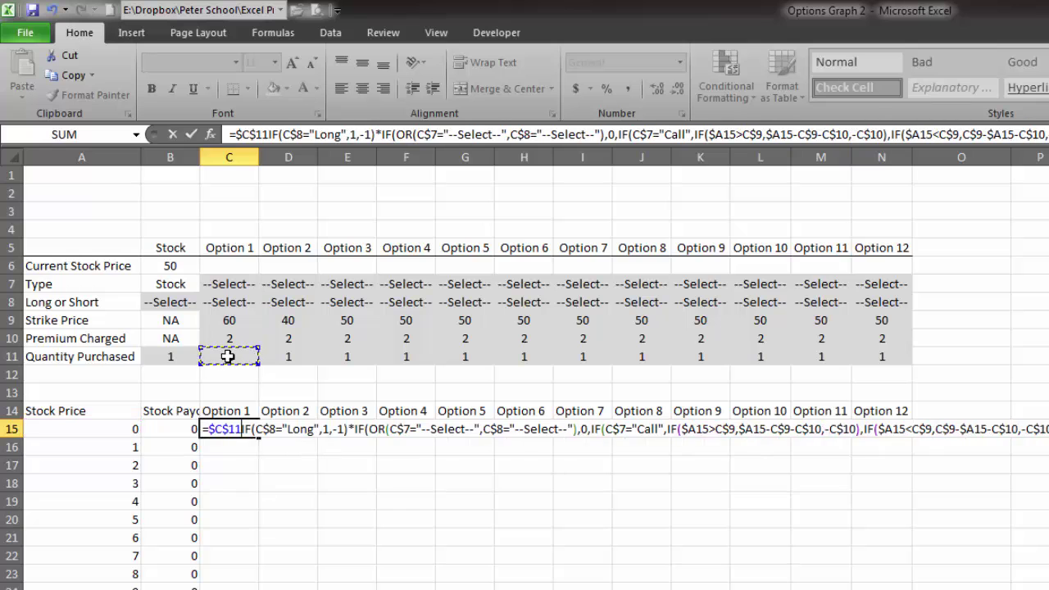
key("F4")
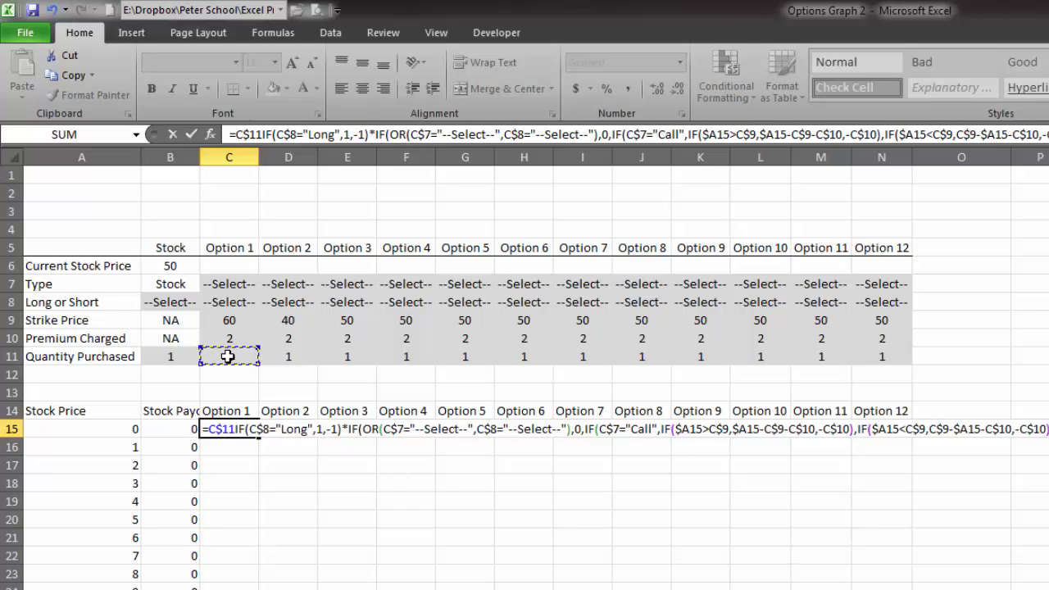
type("*")
key("Return")
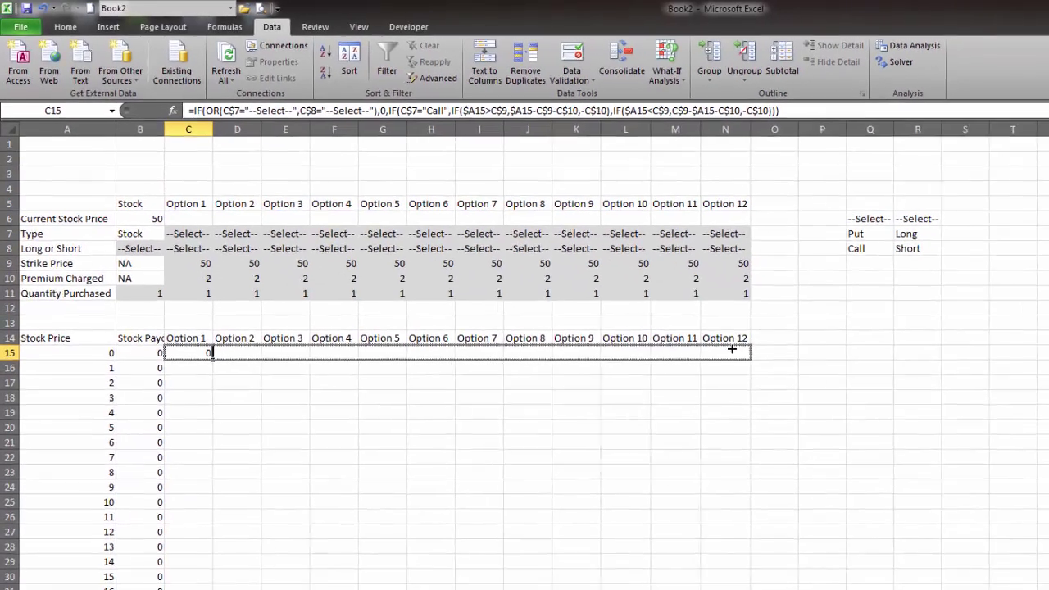
Step: In Book2, fill C15's payoff formula across to Option 12 and down all the stock price rows
left_click_drag(732, 350, 614, 546)
scroll(403, 494, "up", 9)
scroll(500, 492, "up", 7)
scroll(500, 431, "up", 7)
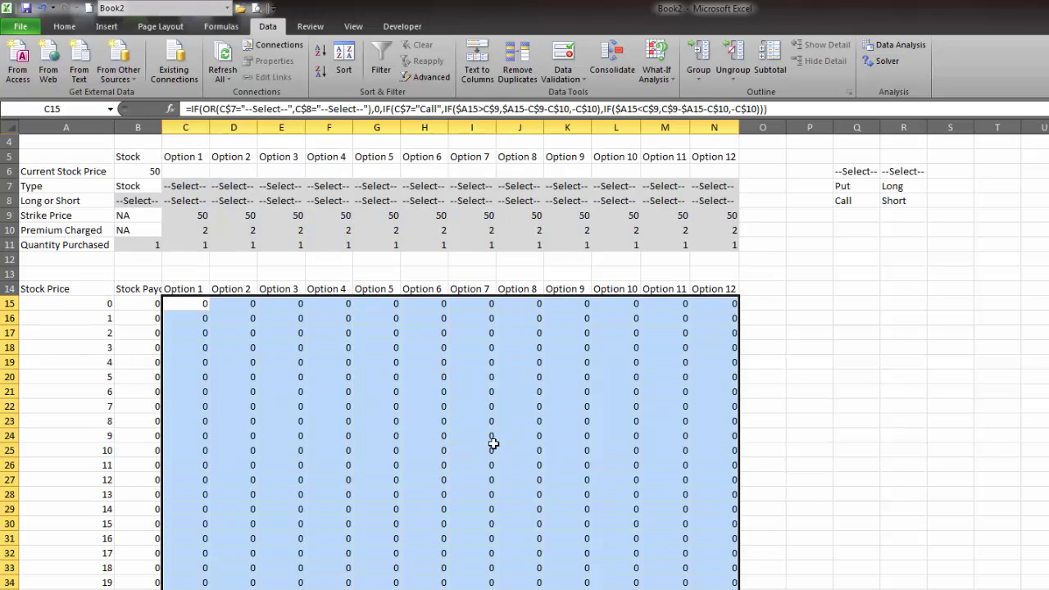
Step: Check which cells the copied payoff formula in I24 refers to for Option 7
left_click(493, 436)
double_click(490, 436)
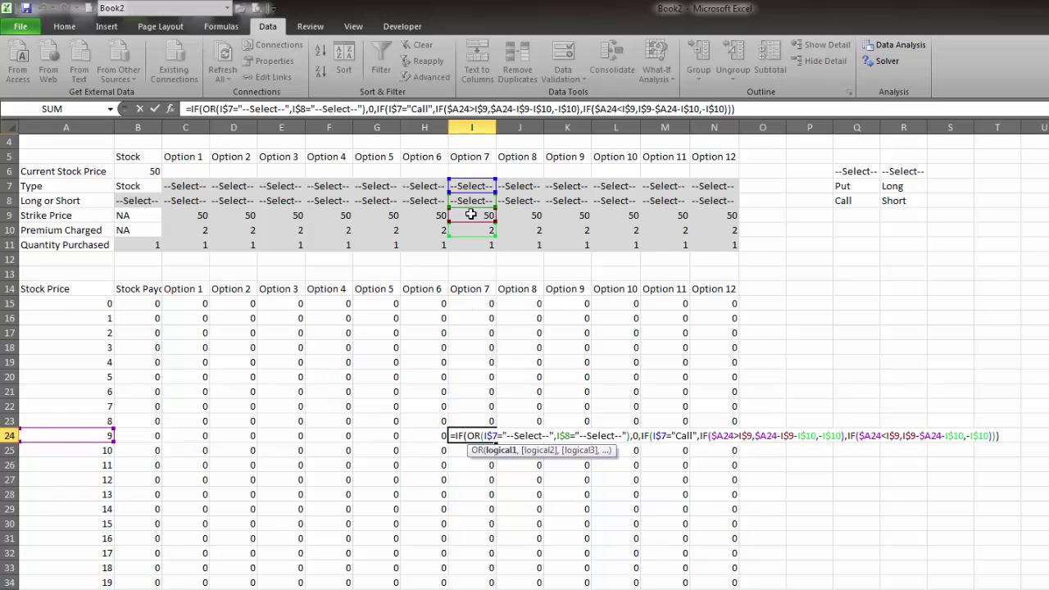
key("Return")
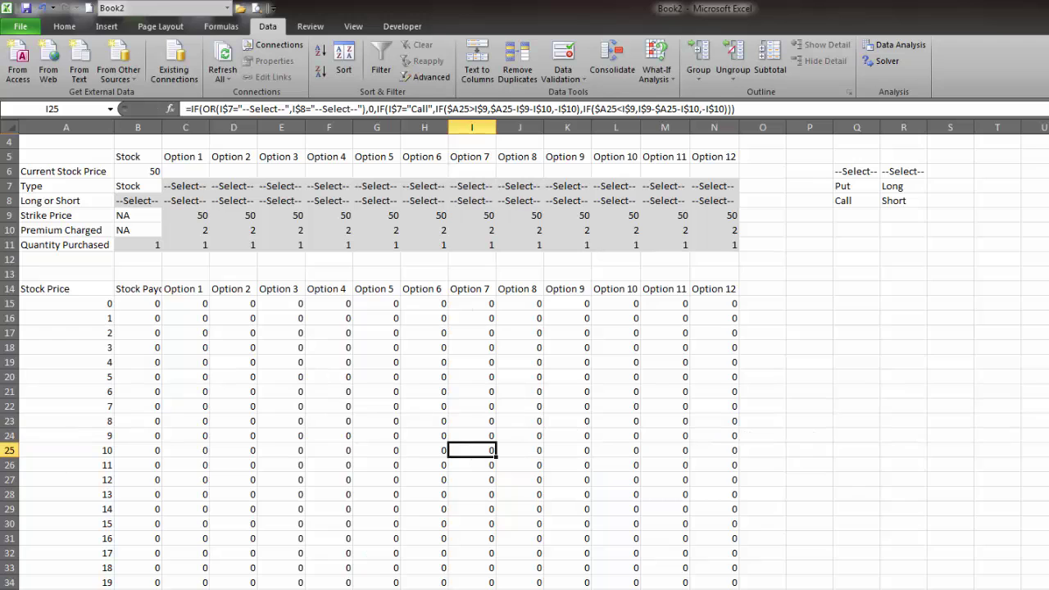
scroll(248, 402, "up", 1)
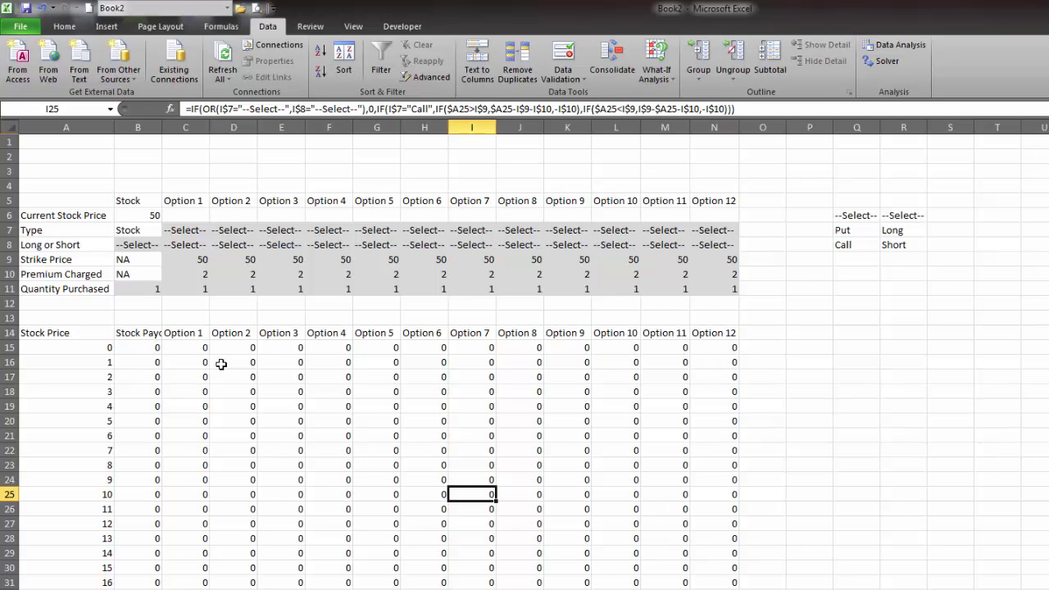
Step: Set Option 1's type to Put and its position to Long
left_click(194, 233)
left_click(216, 231)
left_click(203, 245)
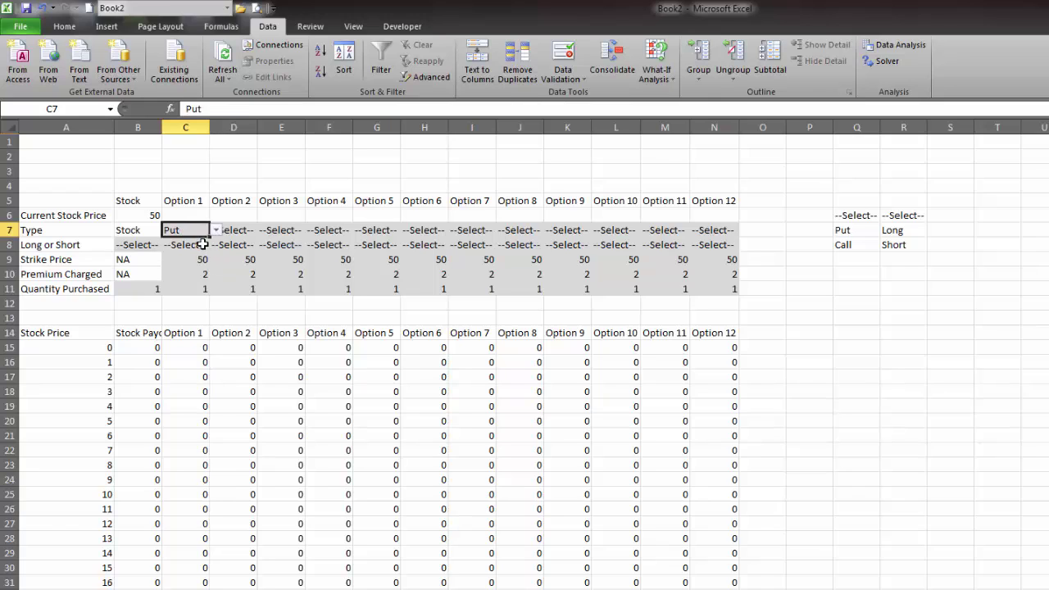
left_click(203, 245)
left_click(218, 245)
left_click(194, 268)
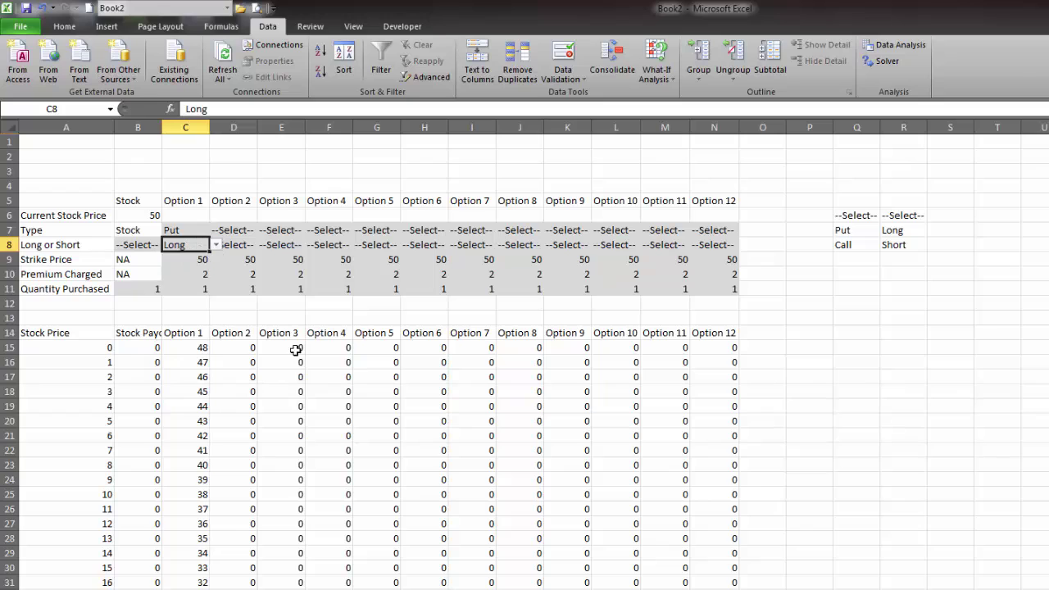
Step: Examine Option 1's long put payoffs down the stock prices, below and above the strike price
left_click(192, 347)
scroll(191, 347, "down", 7)
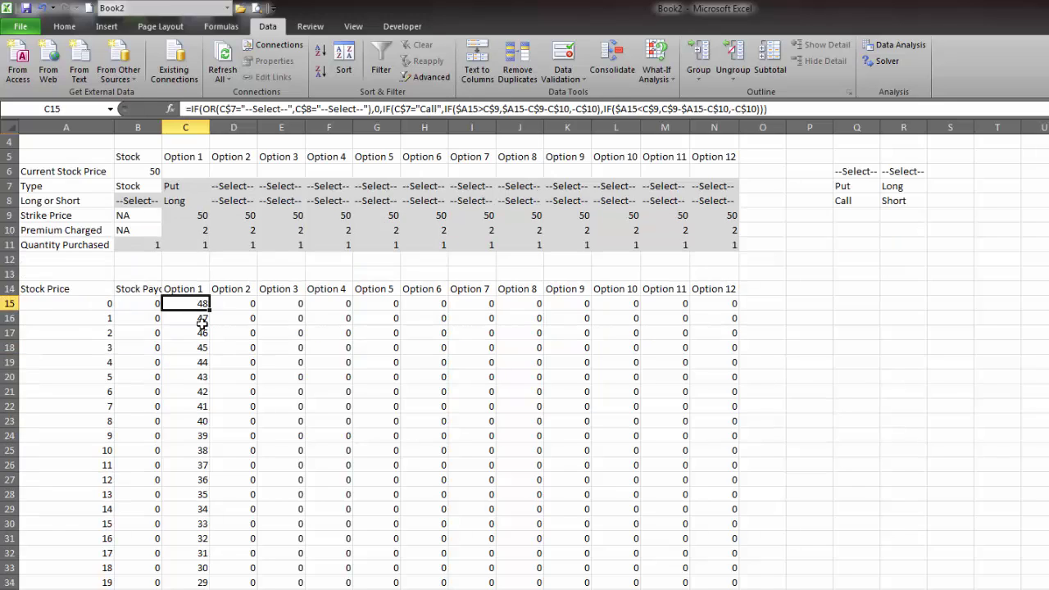
scroll(188, 228, "down", 12)
scroll(205, 394, "up", 2)
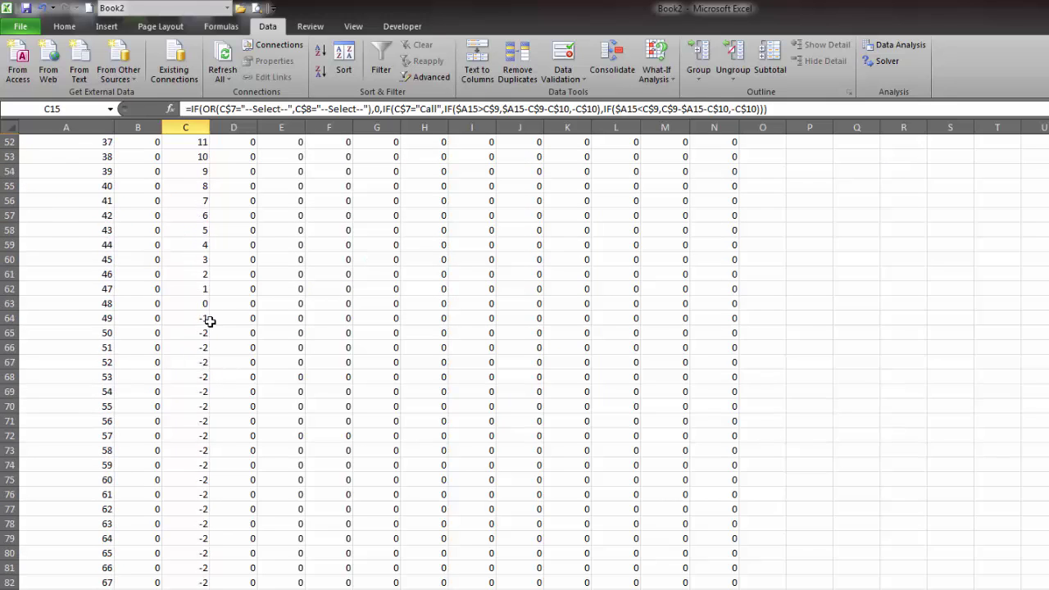
scroll(189, 328, "down", 1)
scroll(194, 311, "down", 8)
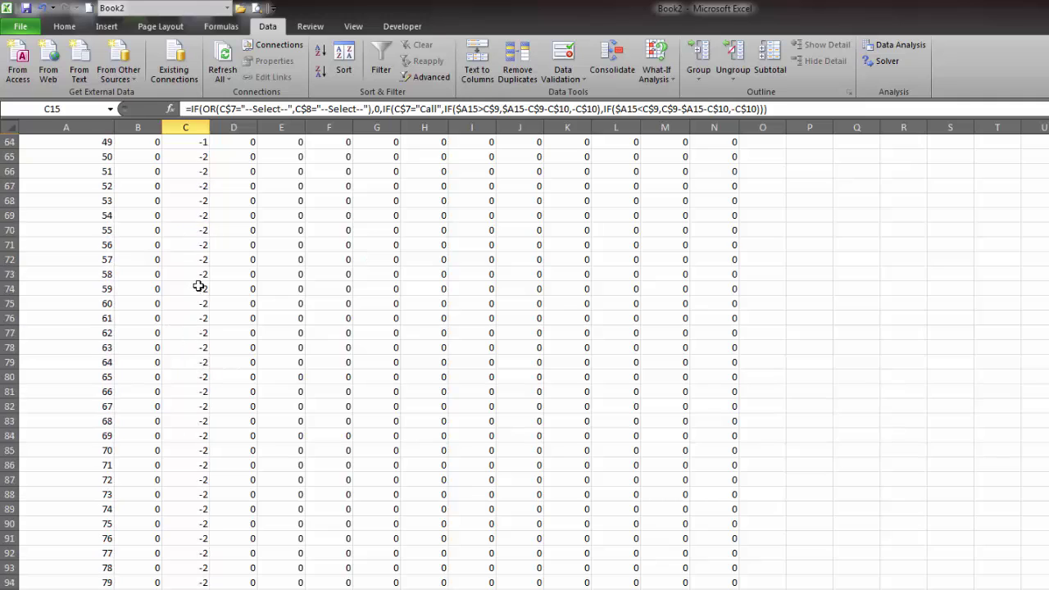
scroll(188, 393, "up", 20)
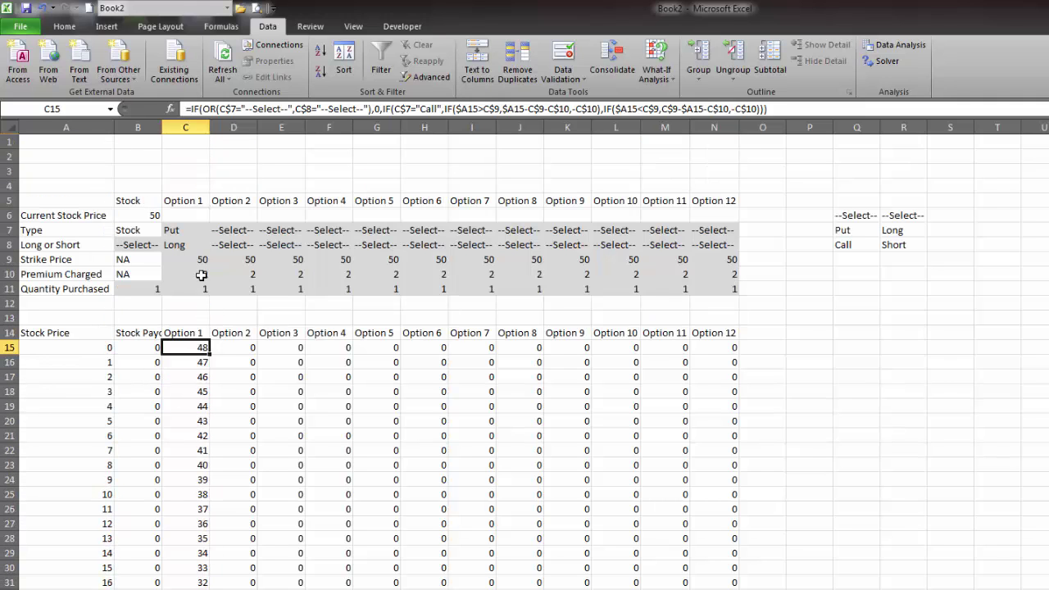
Step: Set Option 2's type to Call and its position to Long
left_click(238, 230)
left_click(263, 233)
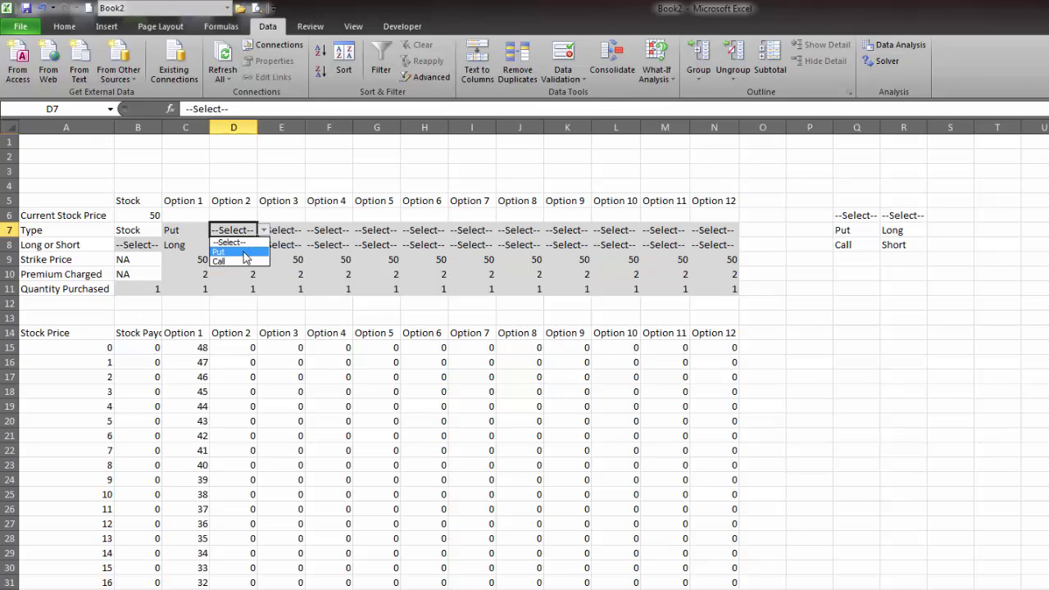
left_click(237, 264)
left_click(250, 246)
left_click(263, 245)
left_click(227, 266)
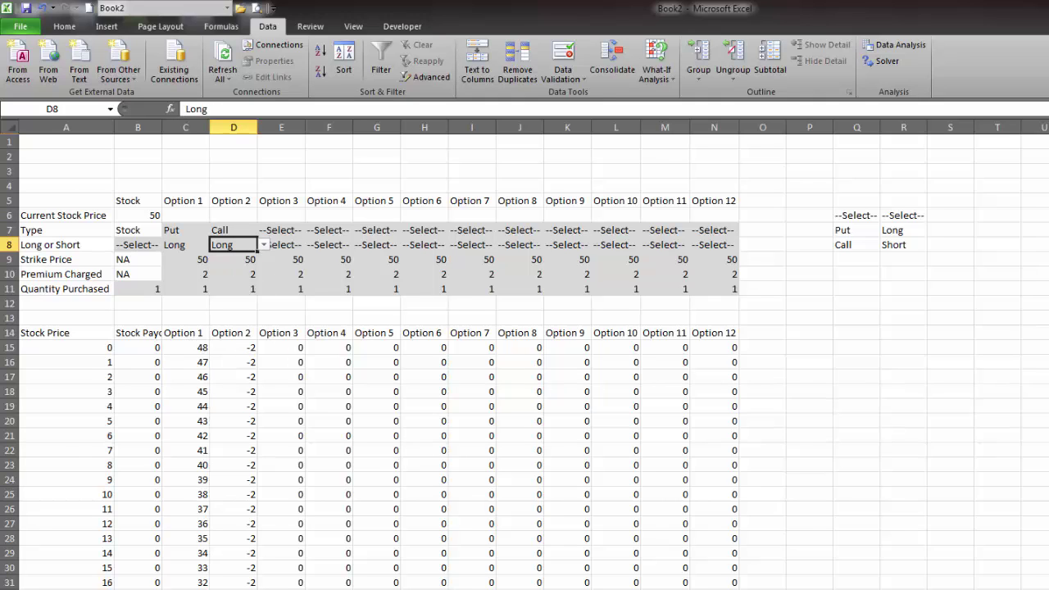
Step: Compare the payoffs of Option 1's long put and Option 2's long call across the stock prices
left_click(188, 361)
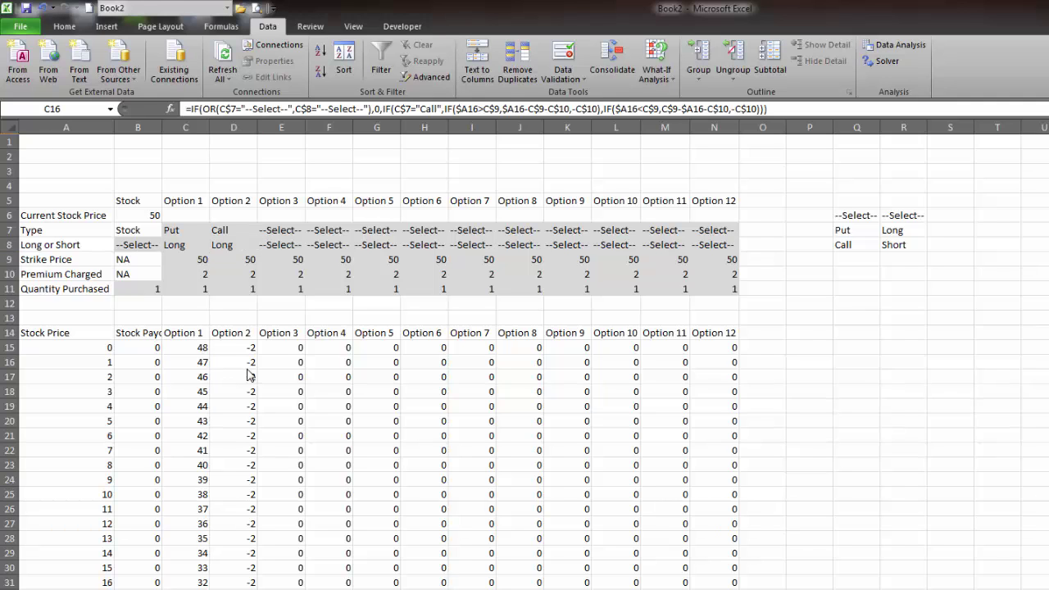
scroll(228, 381, "down", 8)
scroll(250, 339, "down", 5)
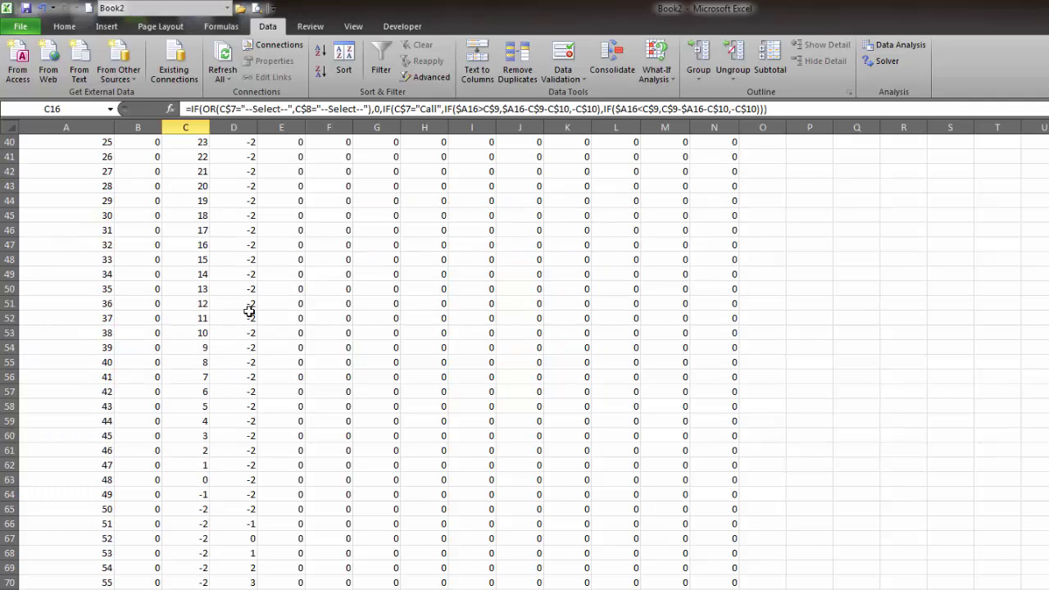
scroll(250, 293, "down", 6)
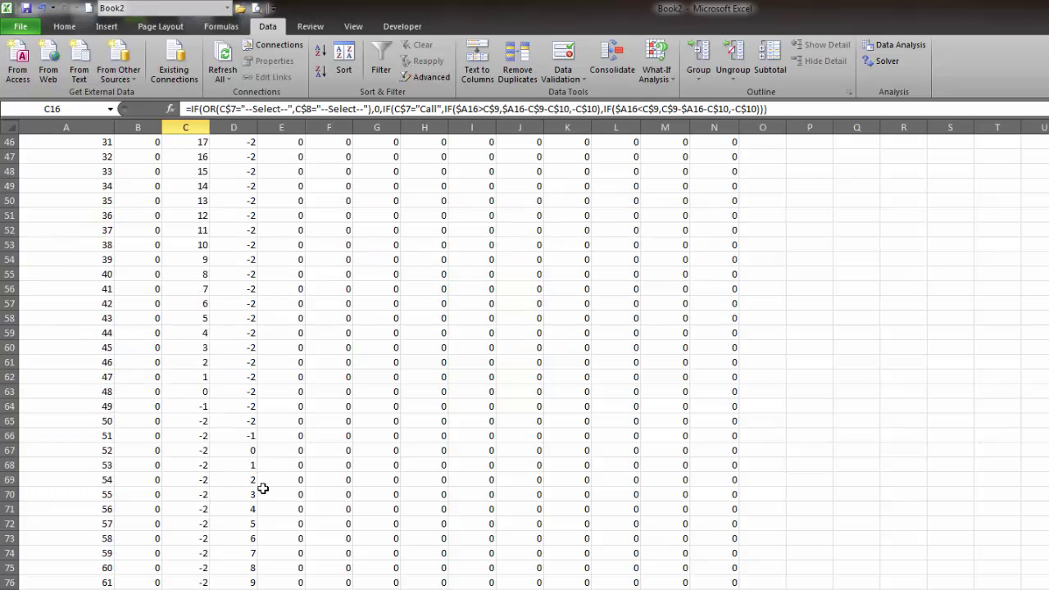
scroll(246, 332, "down", 8)
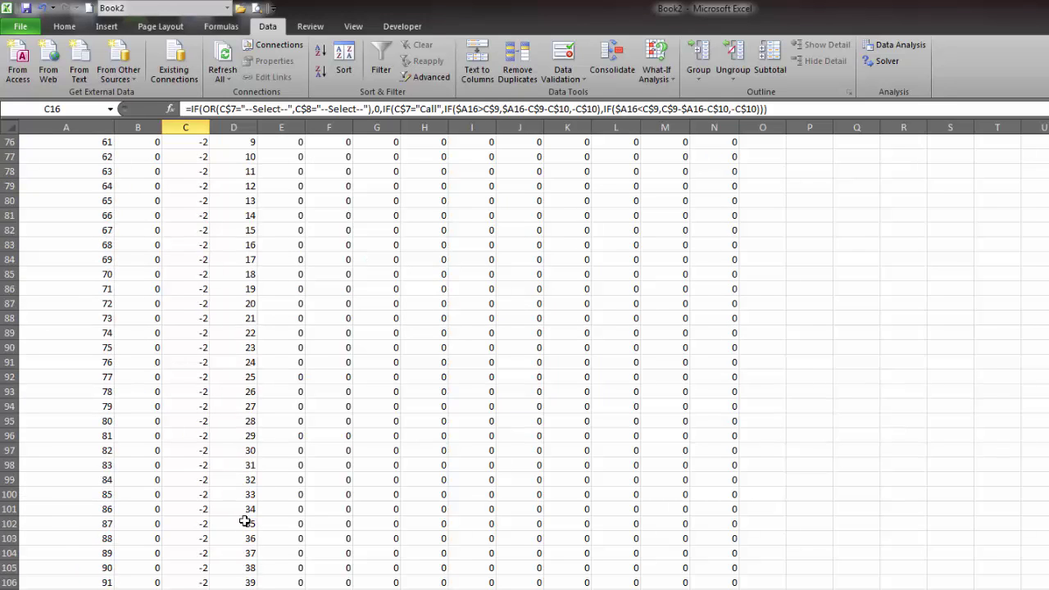
scroll(250, 508, "up", 20)
scroll(234, 414, "up", 5)
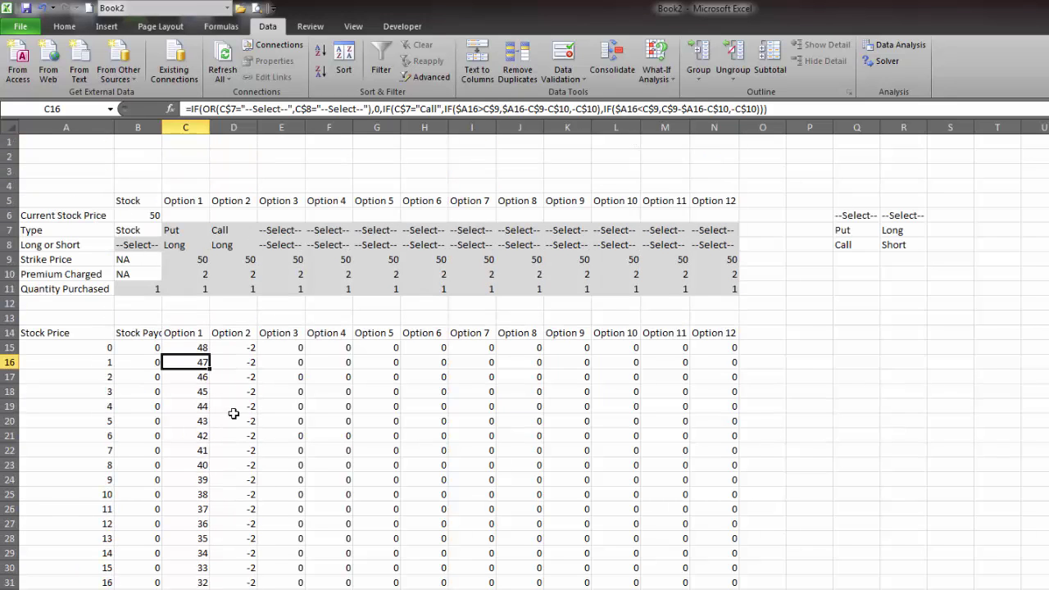
Step: Multiply Option 1's payoff formula in C15 by IF(C$8="Long",1,-1) and fill it down the stock prices
double_click(193, 348)
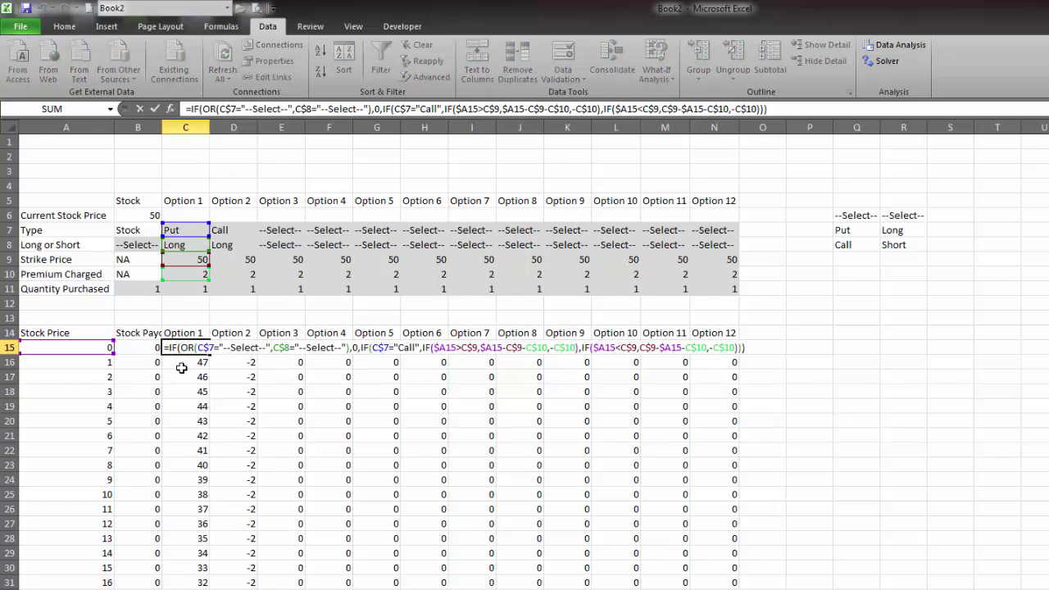
type("if")
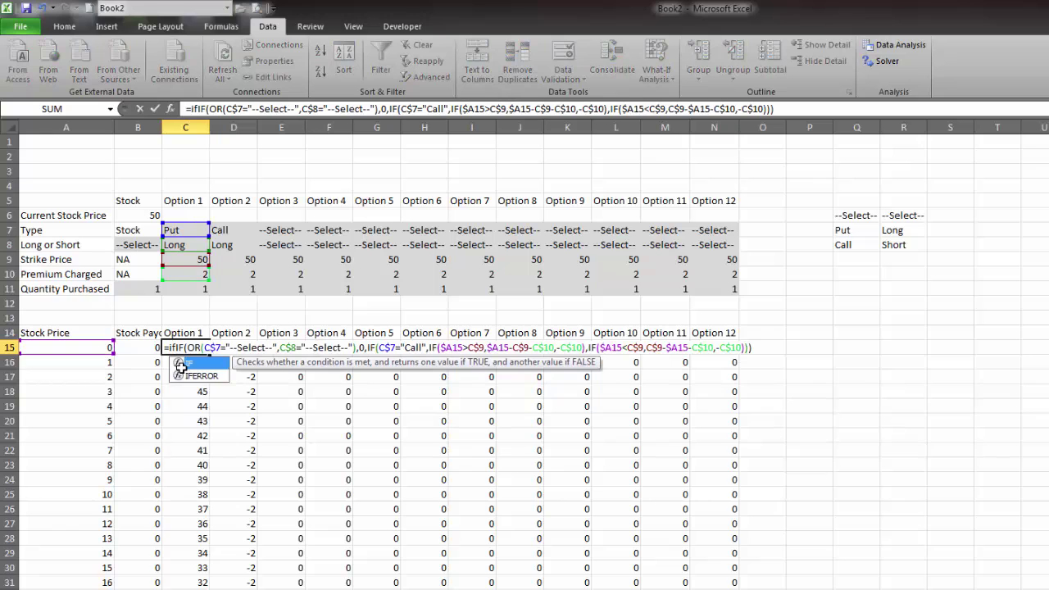
type("(")
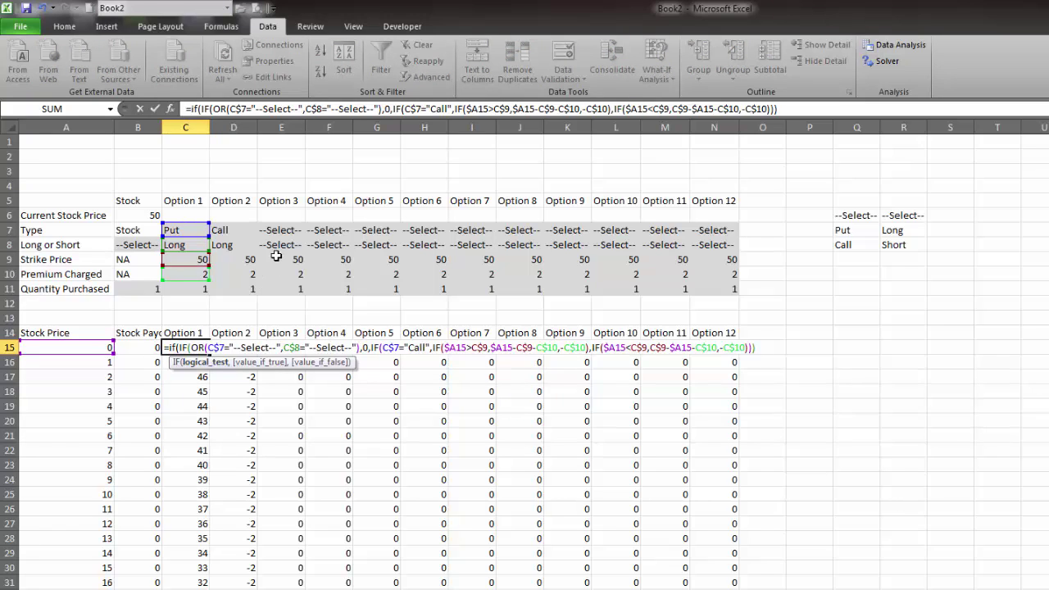
left_click(181, 244)
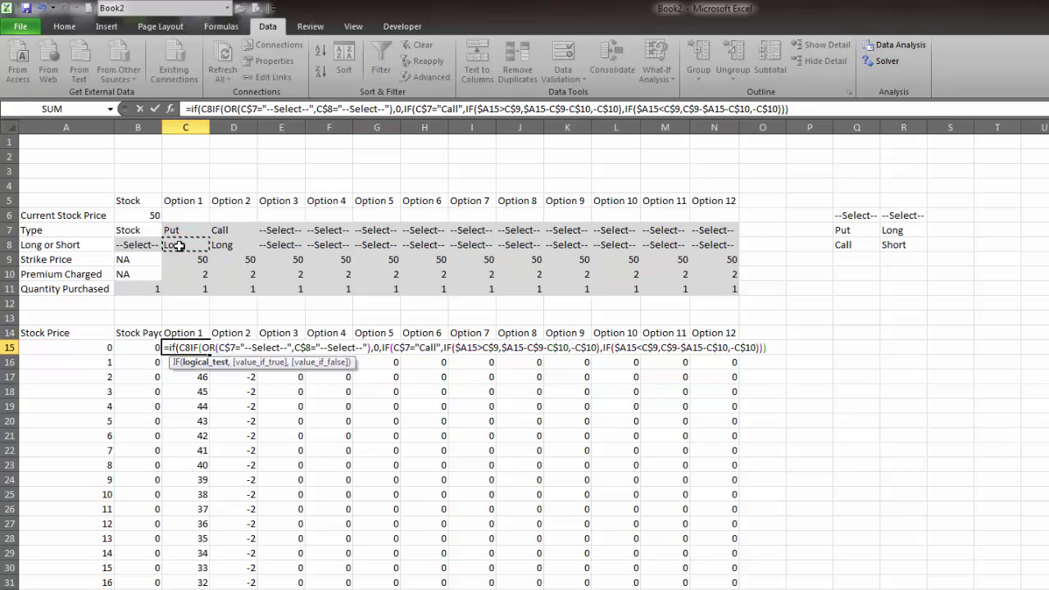
key("F4")
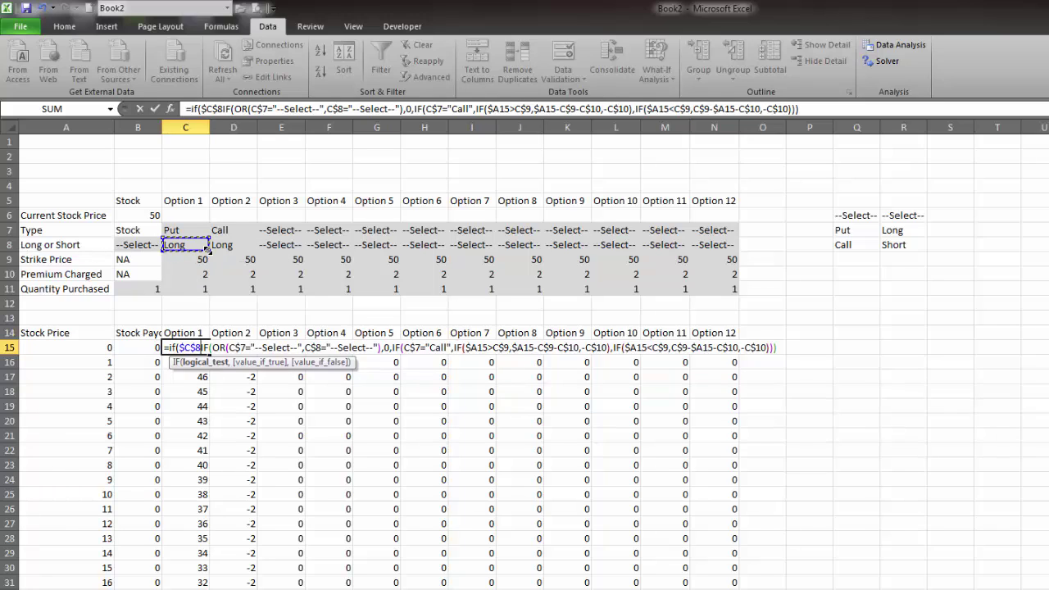
key("F4")
type("=")
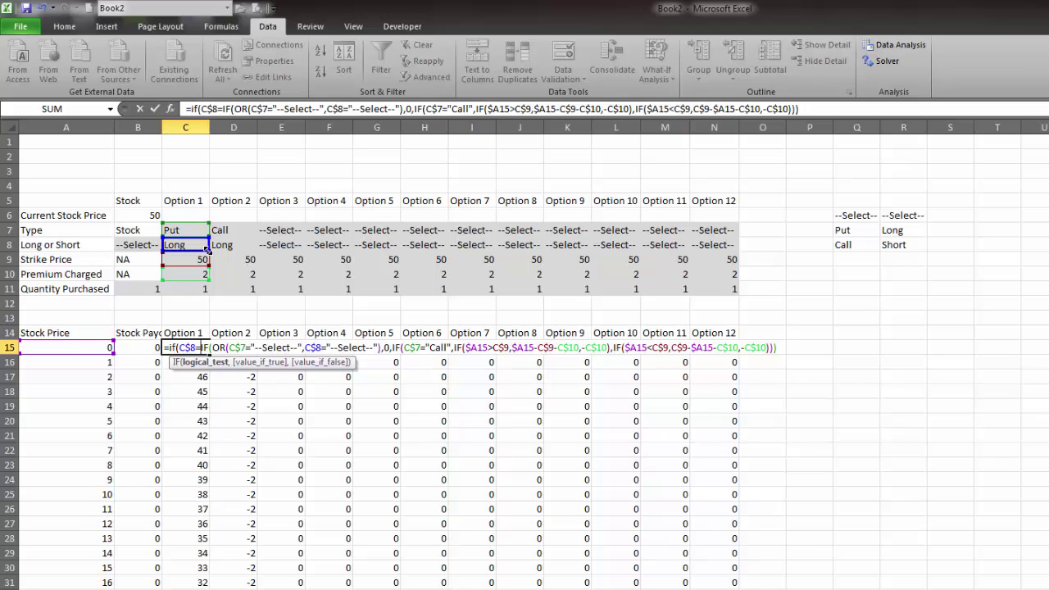
type("\"Long")
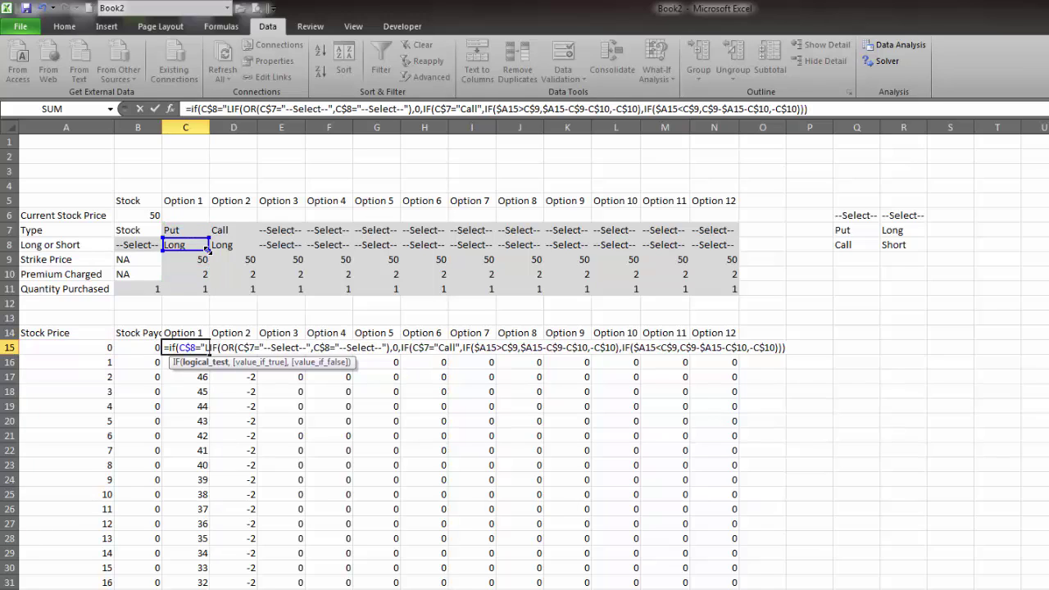
type("\",1,")
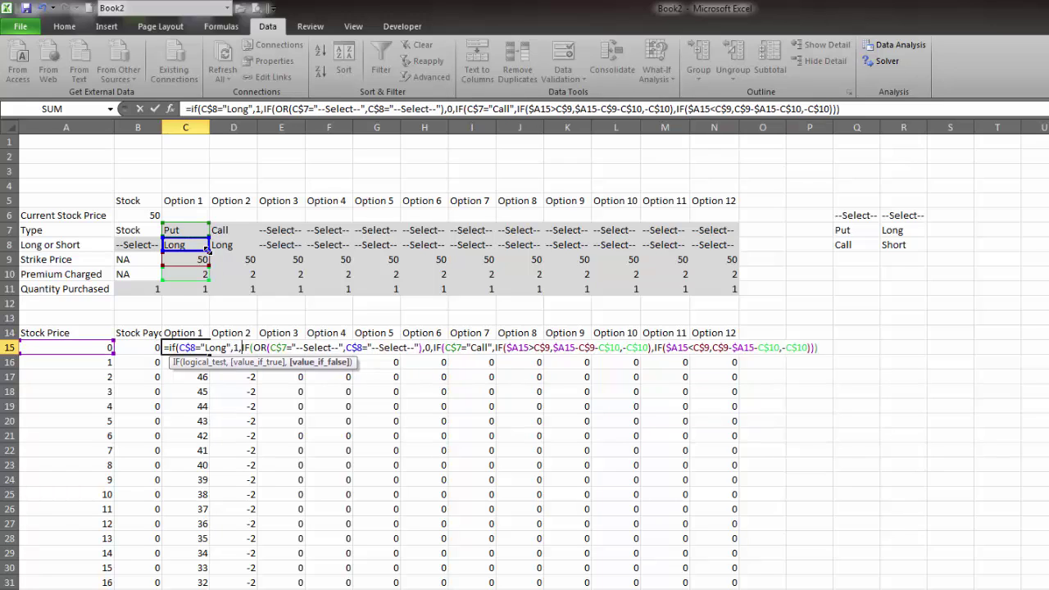
type("-1)")
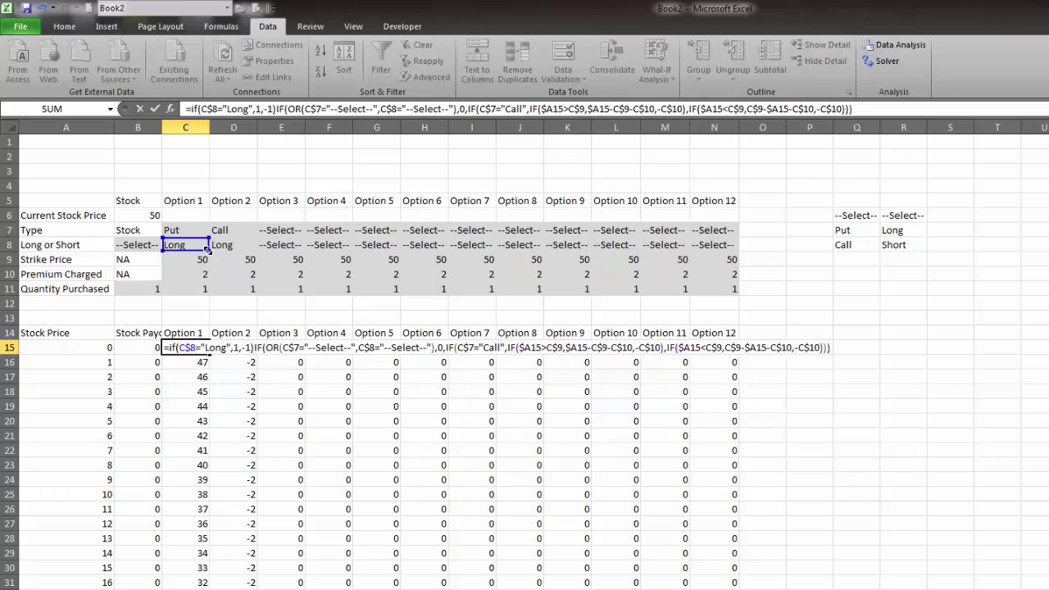
type("*")
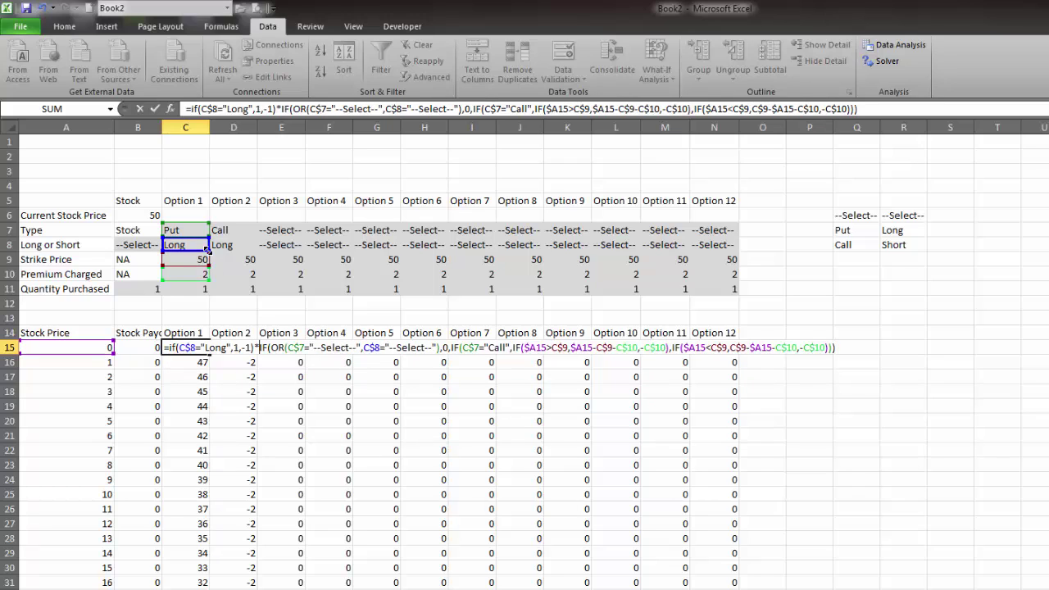
key("Return")
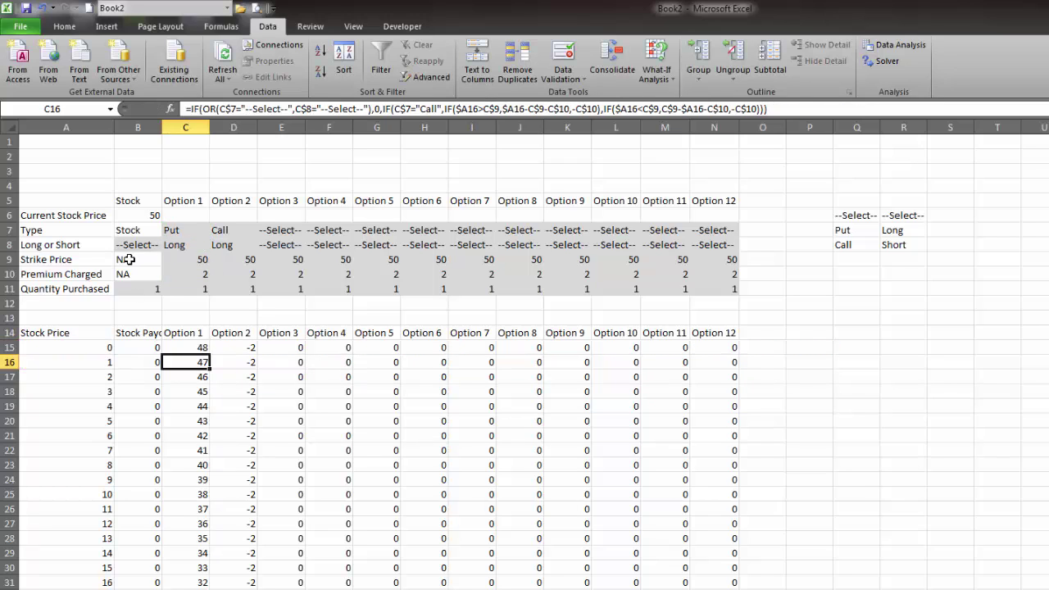
left_click(203, 348)
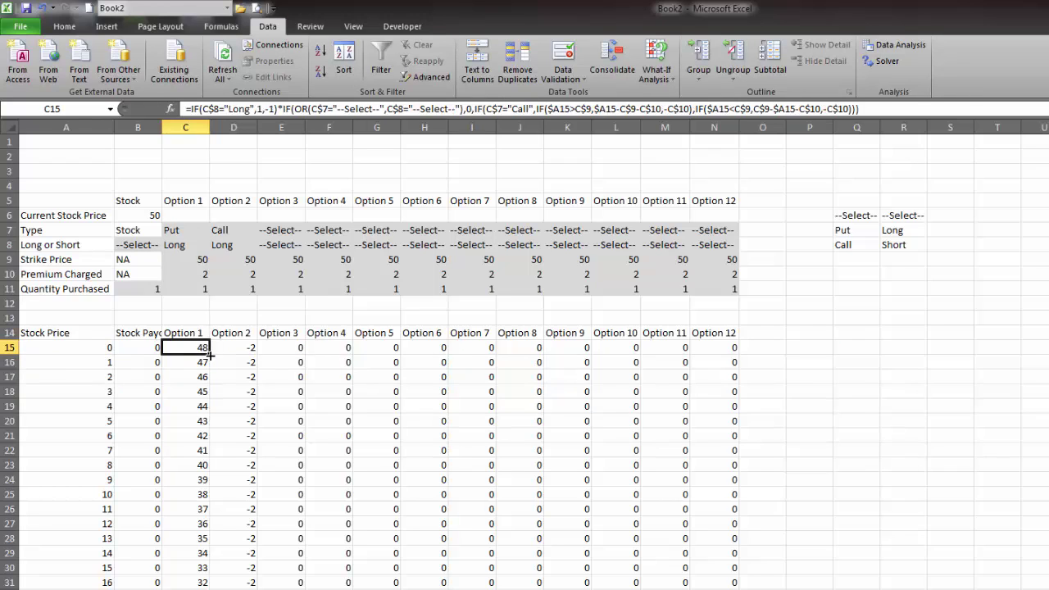
double_click(210, 354)
Step: Set Option 1's position to Short
left_click(198, 347)
left_click(199, 245)
left_click(217, 244)
left_click(197, 278)
Step: Copy the C15 payoff formula across to Option 12 and fill the whole row down the stock prices
left_click(203, 350)
left_click_drag(210, 354, 740, 355)
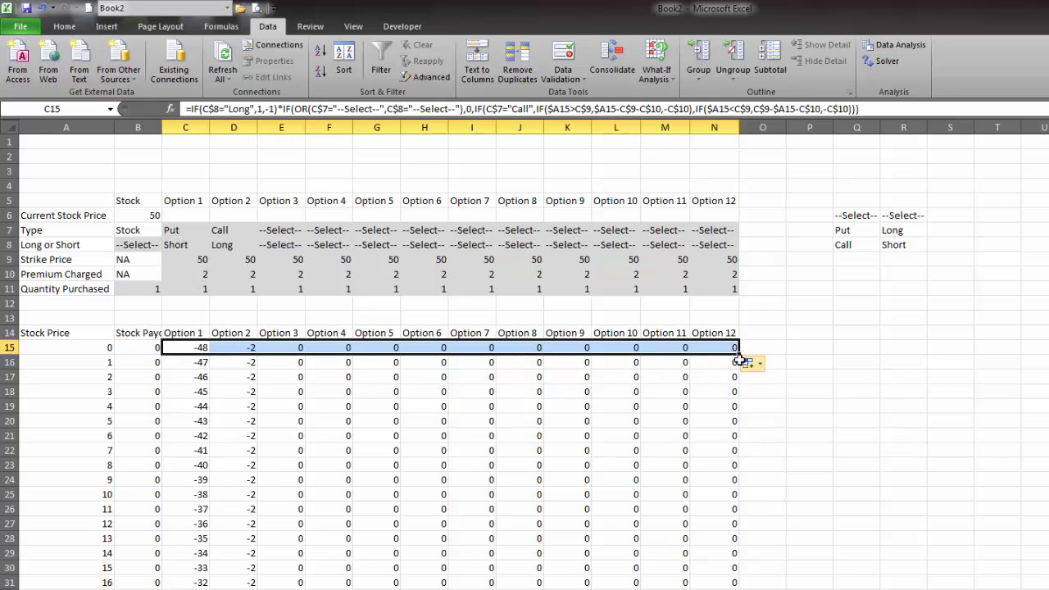
double_click(739, 354)
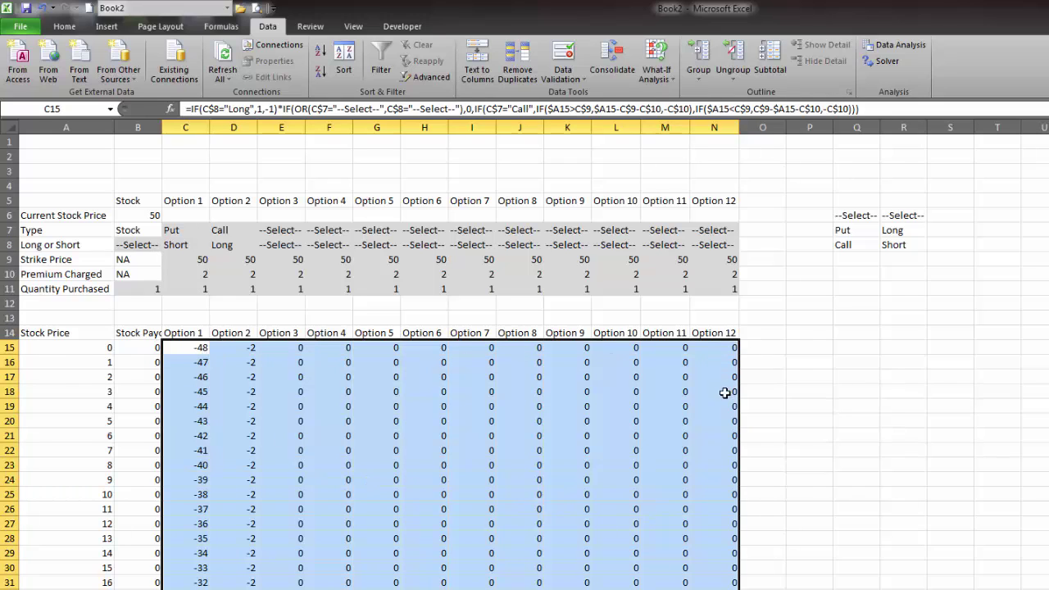
left_click(726, 368)
left_click(763, 363)
Step: Enter the heading "Portfolio Payout" in O14, beside Option 12
left_click(773, 334)
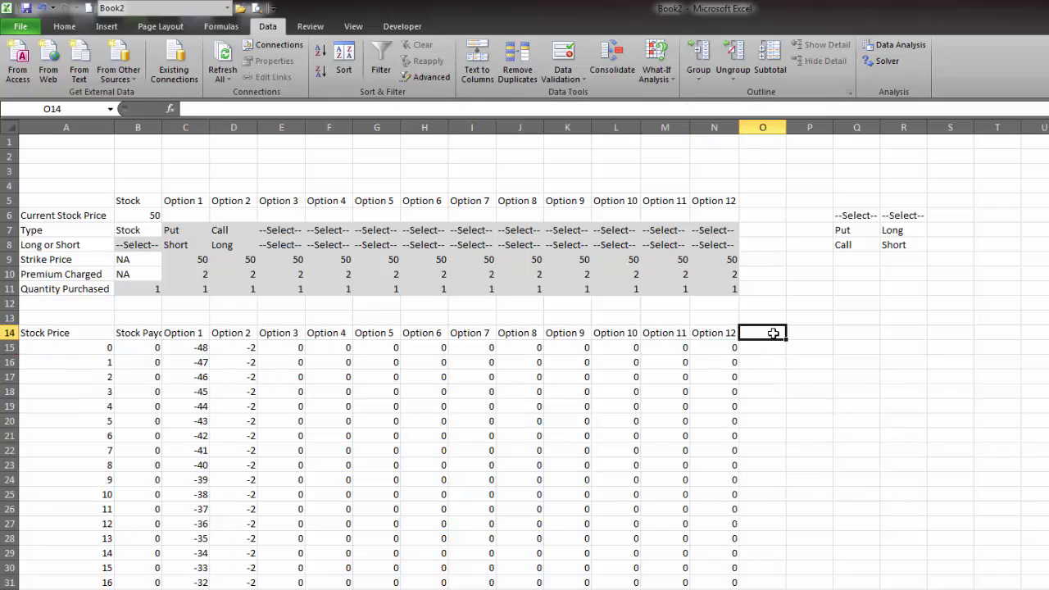
type("Port")
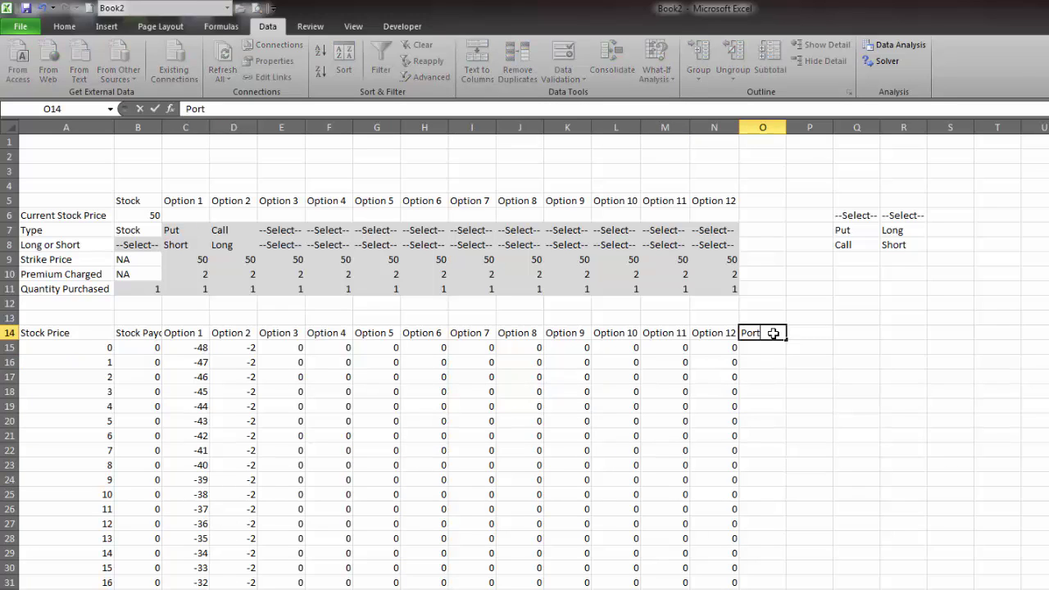
type("folio Payout")
key("Return")
left_click(774, 333)
Step: Enter =SUM(B15:N15) in O15 to total the stock and option payoffs
left_click(771, 347)
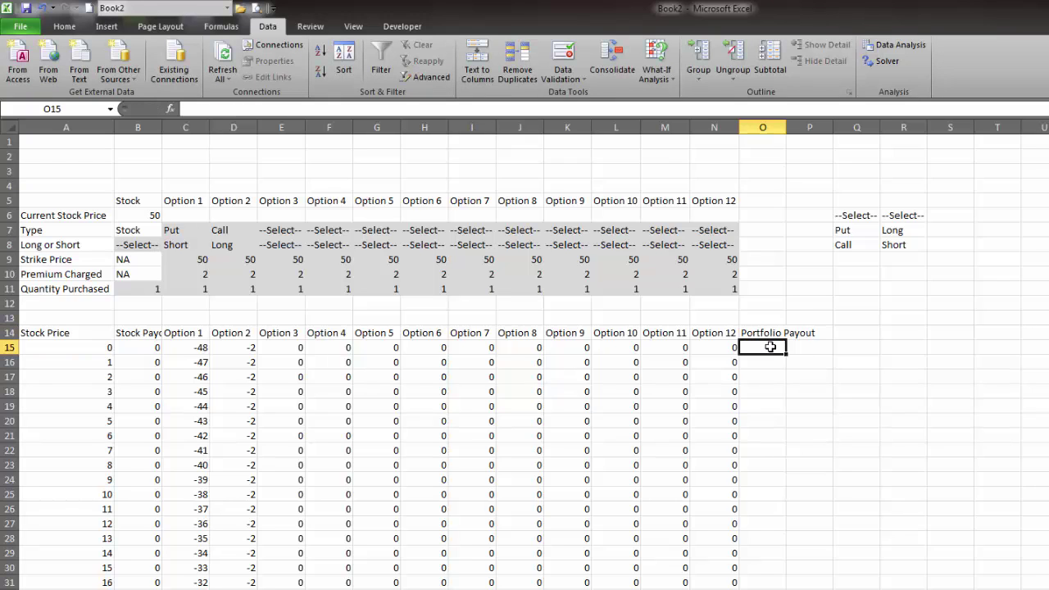
type("=sum")
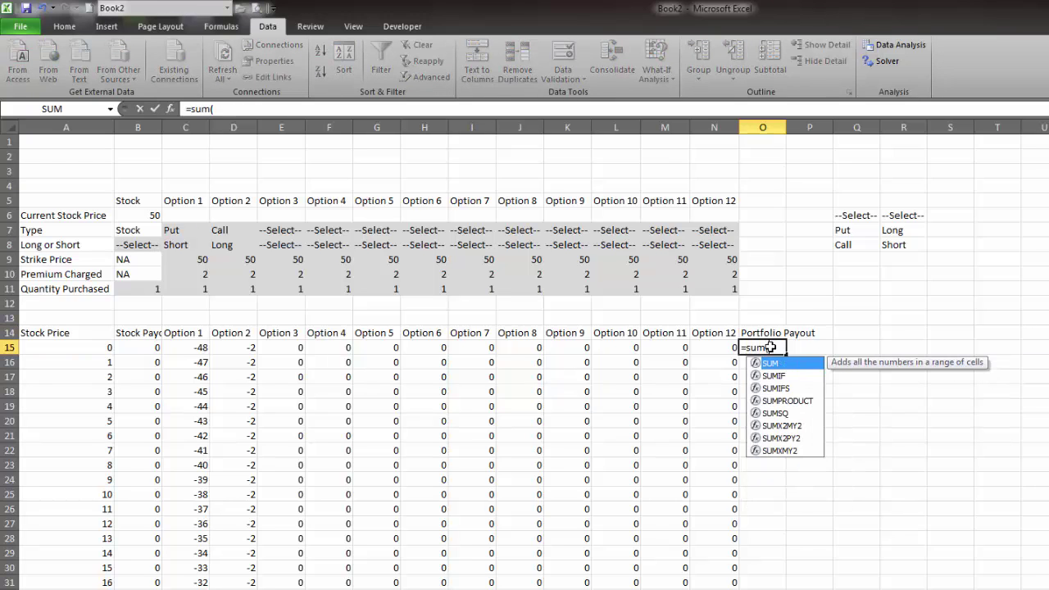
type("(")
key("Left")
key("shift+Left")
key("shift+Left")
key("shift+Left")
key("shift+Left")
key("shift+Left")
key("shift+Left")
key("shift+Left")
key("shift+Left")
key("shift+Left")
key("shift+Left")
key("shift+Left")
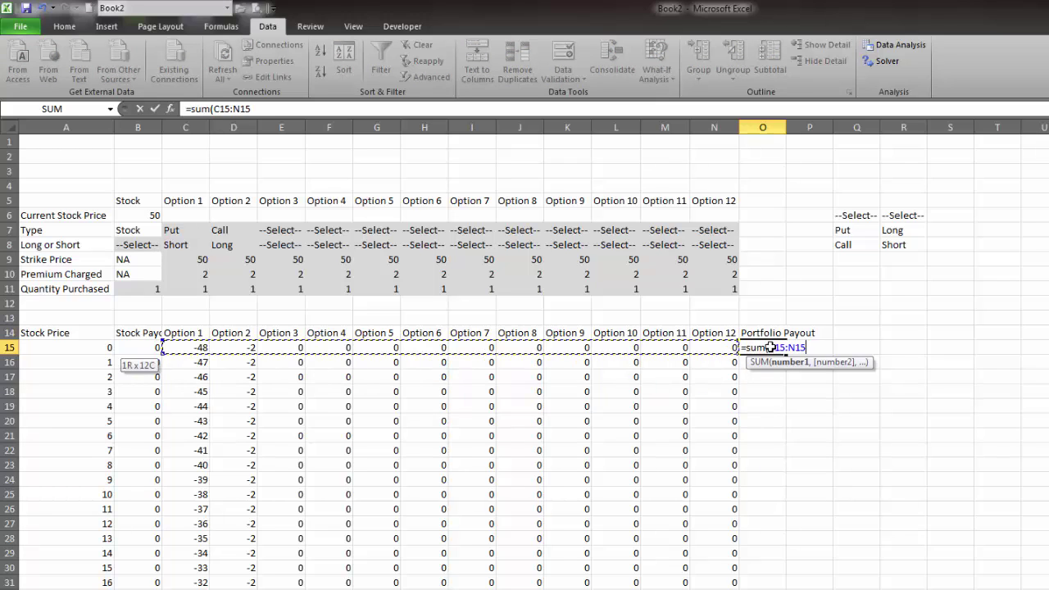
key("shift+Left")
key("Return")
key("Up")
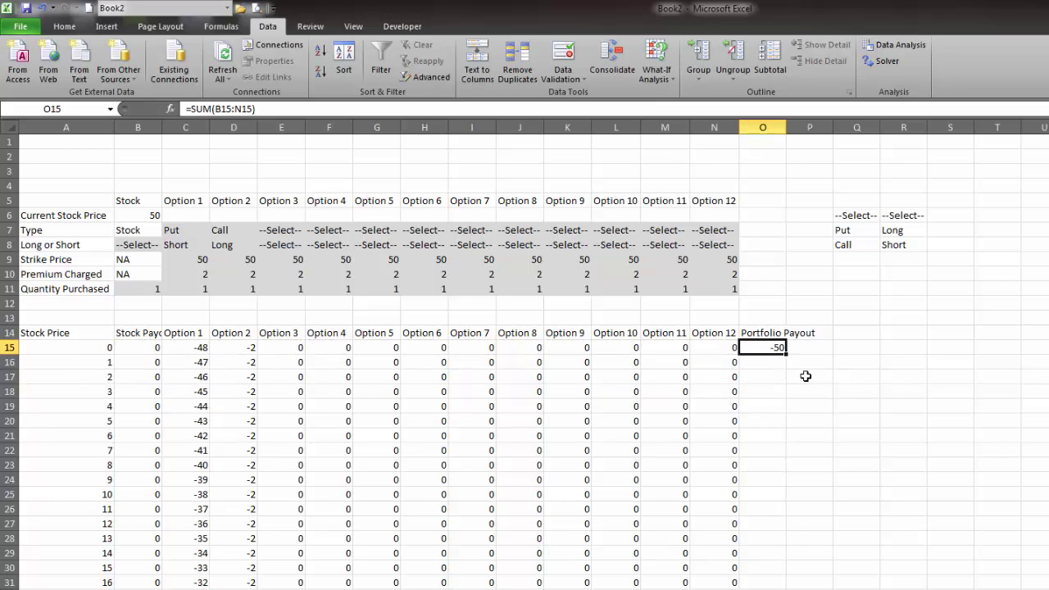
Step: Fill the Portfolio Payout sum down all the stock price rows
double_click(787, 357)
scroll(771, 447, "down", 14)
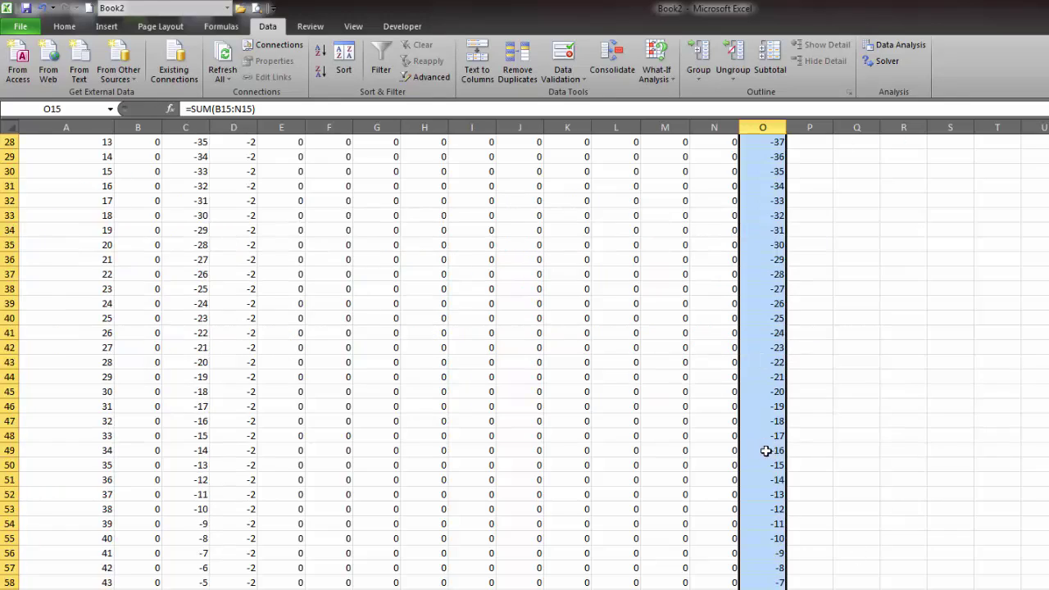
scroll(769, 455, "up", 14)
left_click(828, 348)
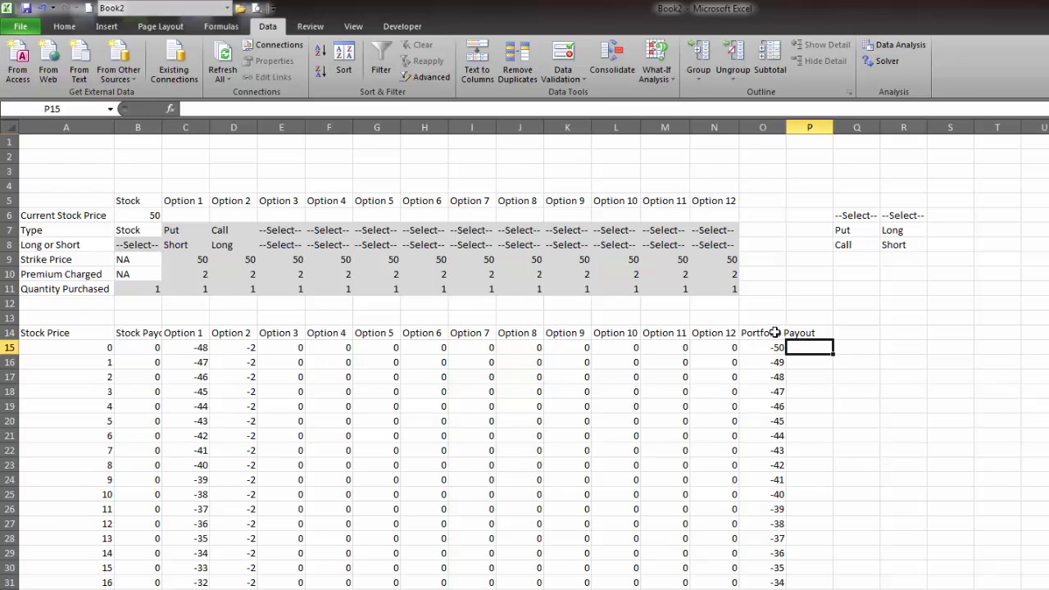
Step: Insert a 2-D line chart of the Stock Payoff to Portfolio Payout columns, including headings, and place it beside the payoff table
left_click_drag(775, 332, 142, 346)
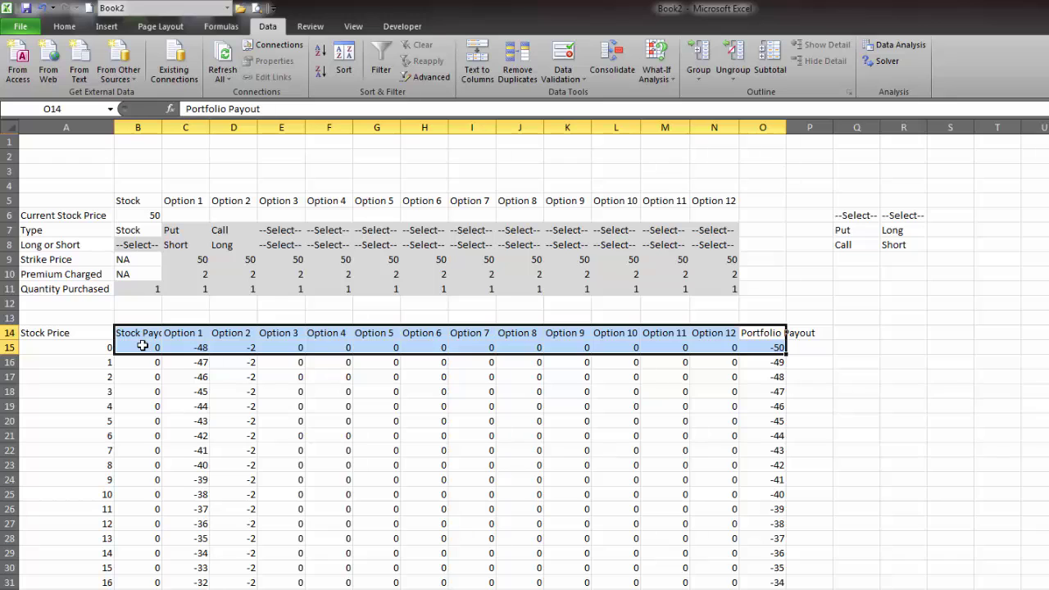
key("Left")
key("Left")
key("Left")
key("Left")
key("Left")
key("Left")
key("Left")
key("Left")
key("Left")
key("Left")
key("Left")
key("Left")
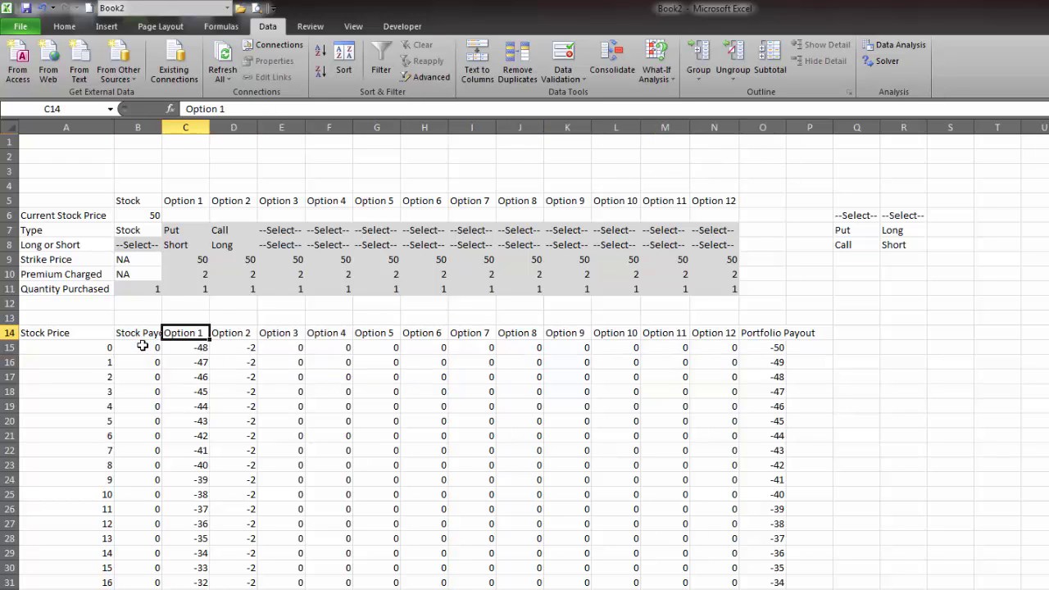
key("Left")
key("shift+Right")
key("shift+Right")
key("shift+Right")
key("shift+Right")
key("shift+Right")
key("shift+Right")
key("shift+Right")
key("shift+Right")
key("shift+Right")
key("shift+Right")
key("shift+Right")
key("shift+Right")
key("shift+Right")
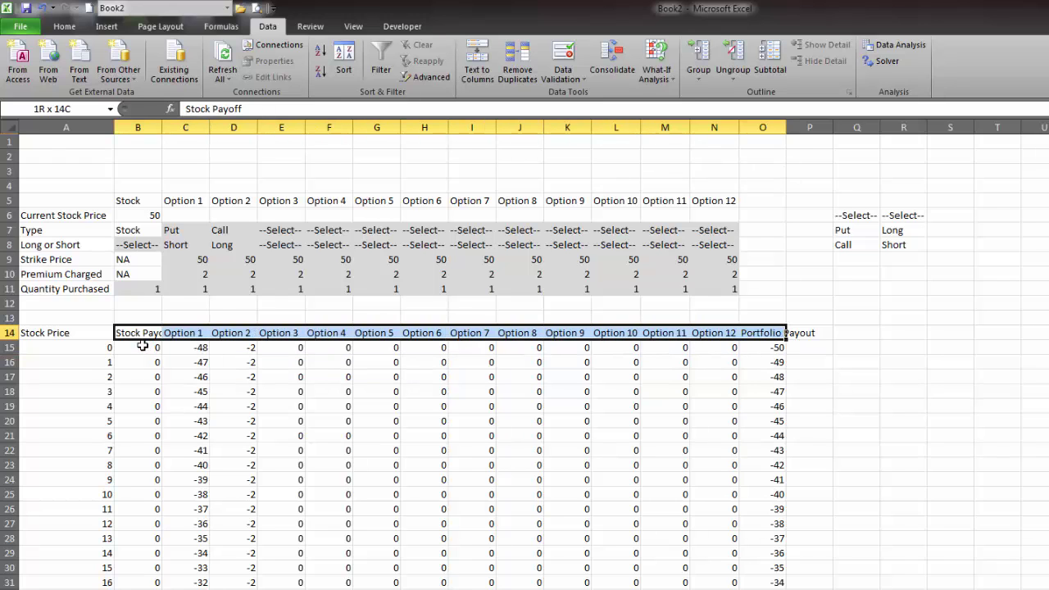
key("ctrl+shift+Down")
scroll(142, 346, "up", 20)
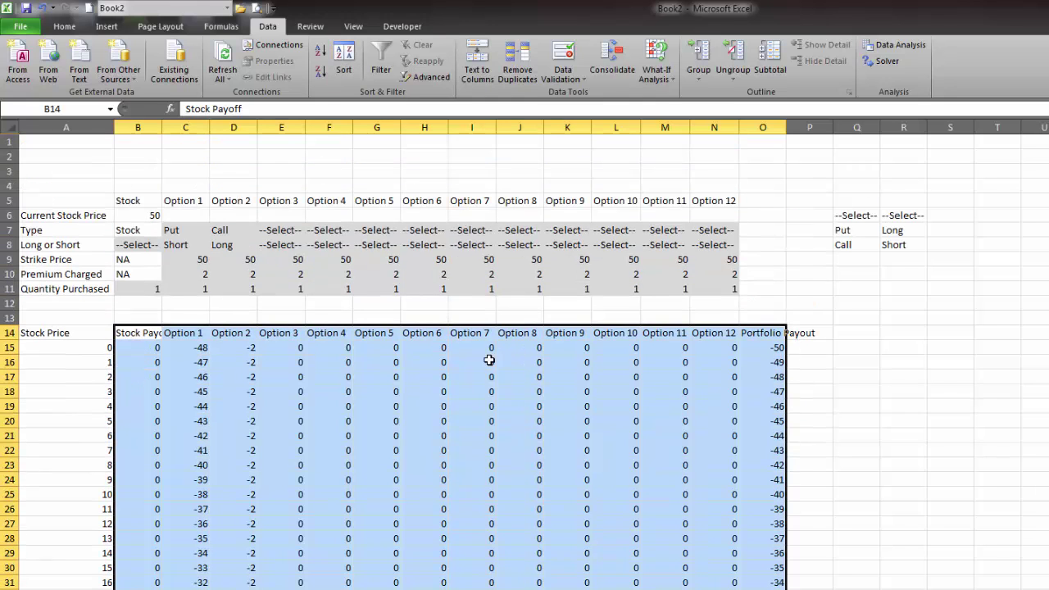
left_click(107, 26)
left_click(311, 61)
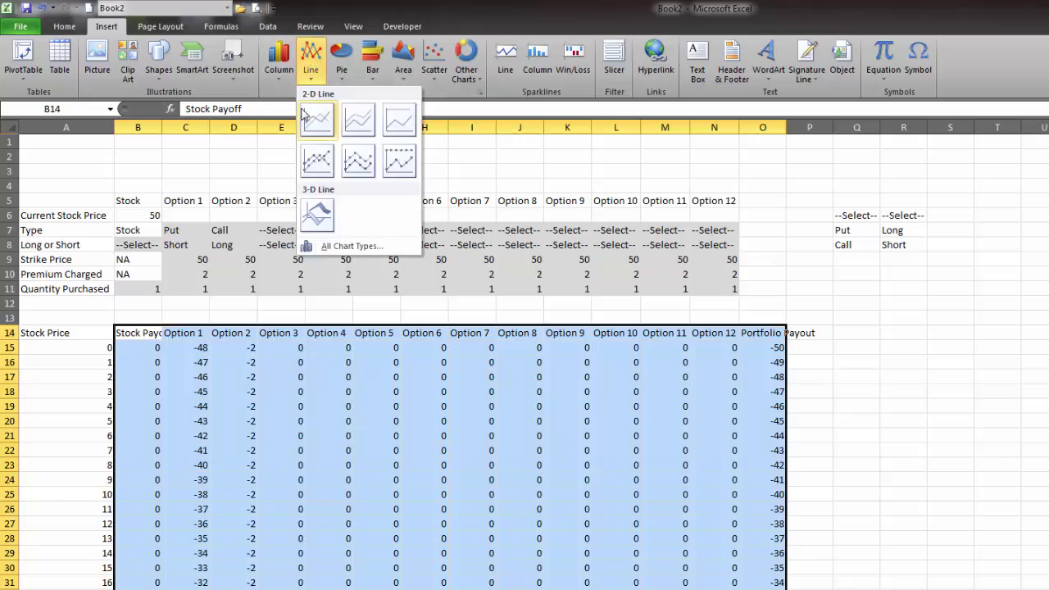
left_click(317, 122)
left_click_drag(859, 536, 958, 427)
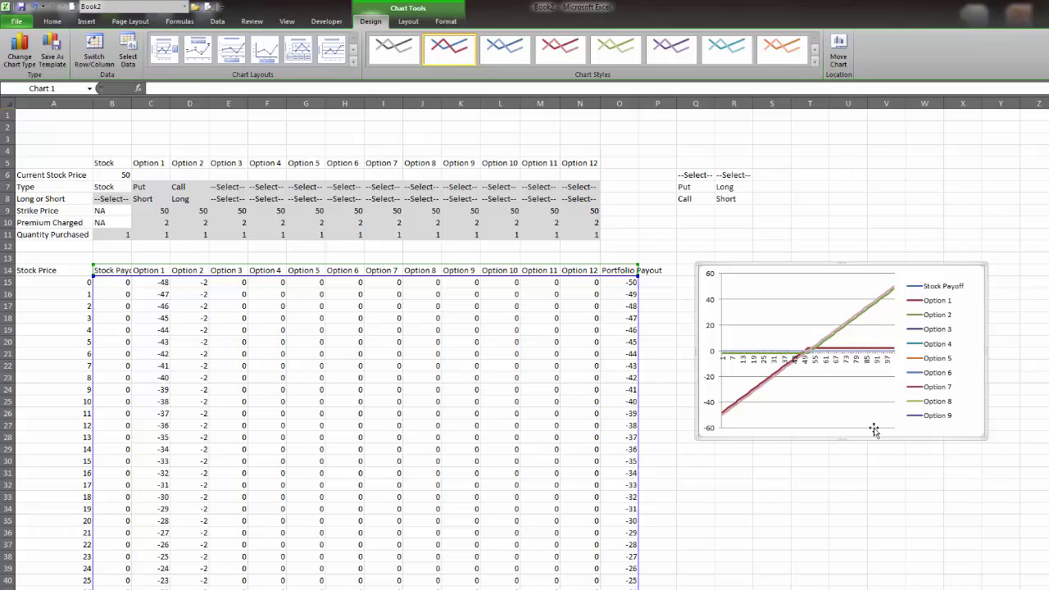
Step: Remove the legend, both axes and the gridlines from the payoff chart
left_click(943, 364)
key("Delete")
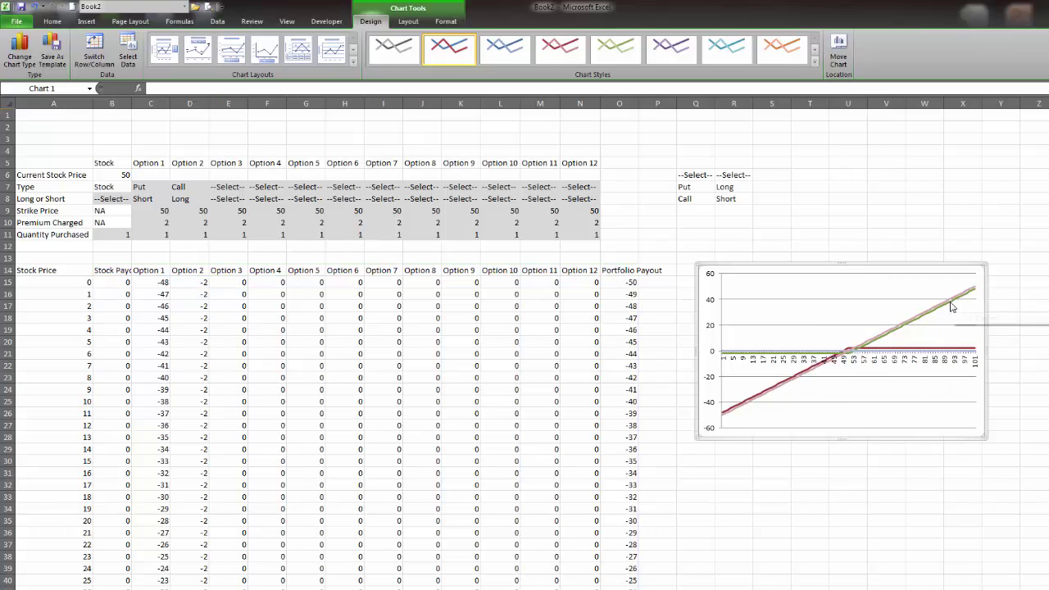
left_click(783, 365)
key("Delete")
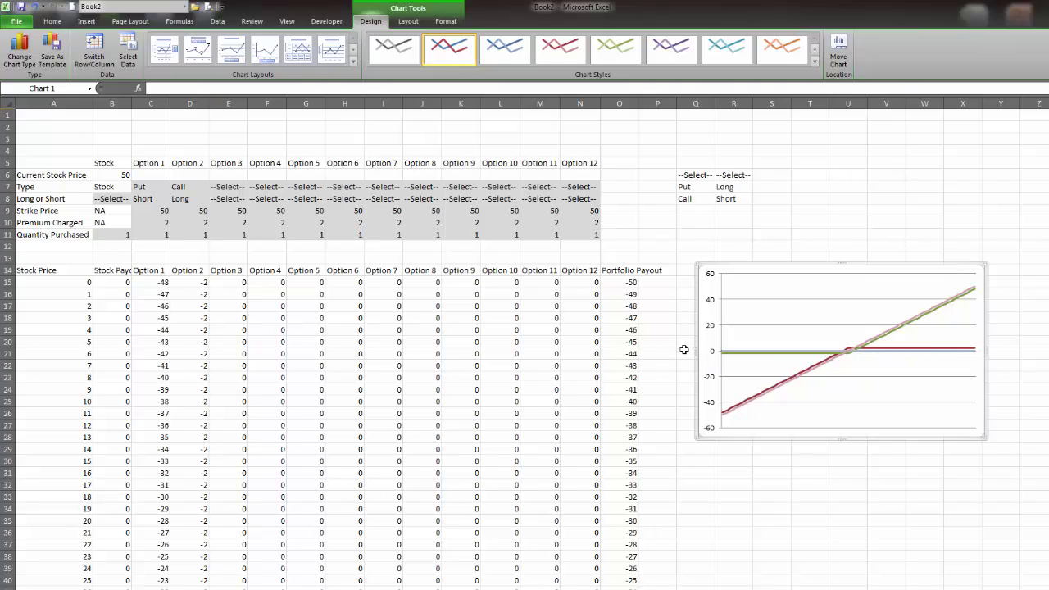
left_click(710, 304)
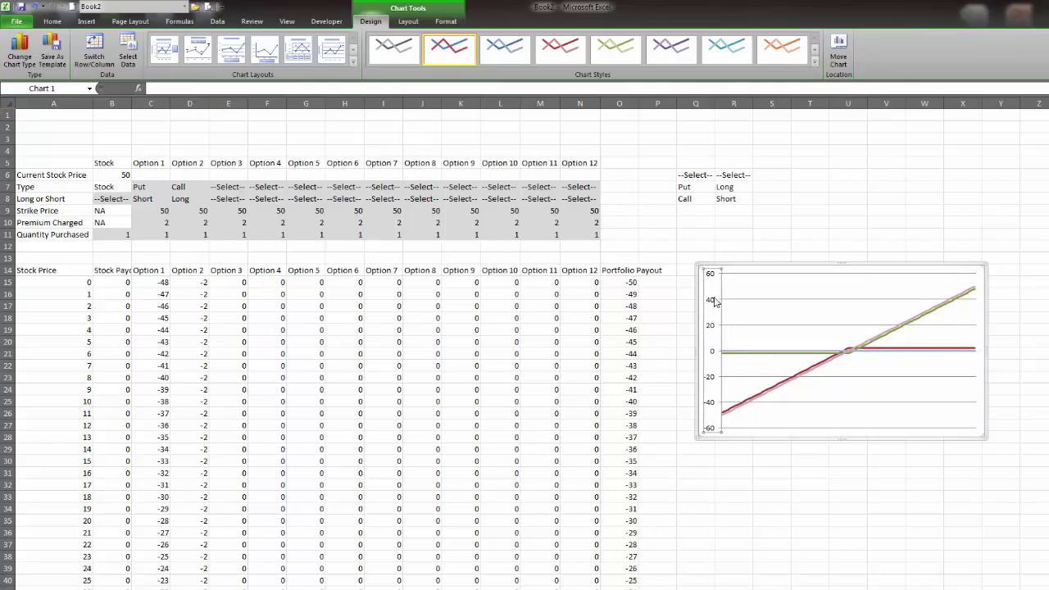
key("Delete")
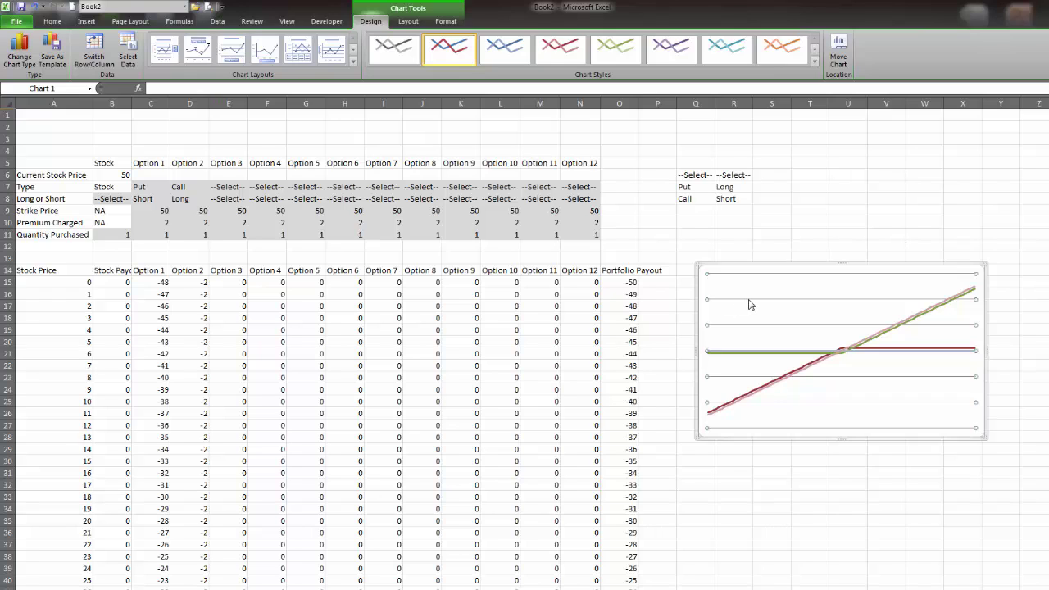
left_click(922, 410)
left_click(926, 484)
left_click(955, 426)
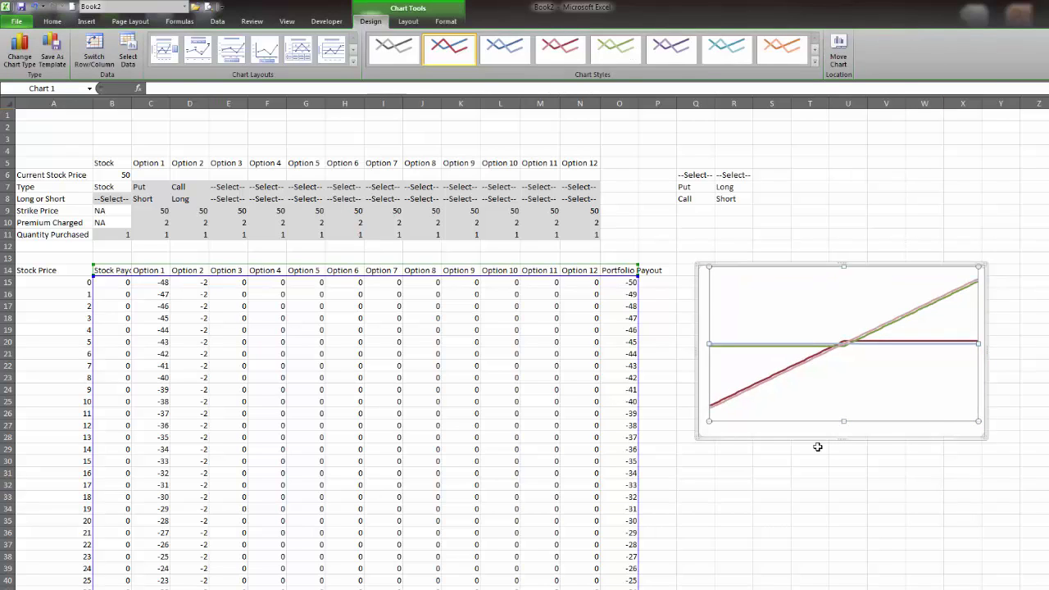
left_click(866, 503)
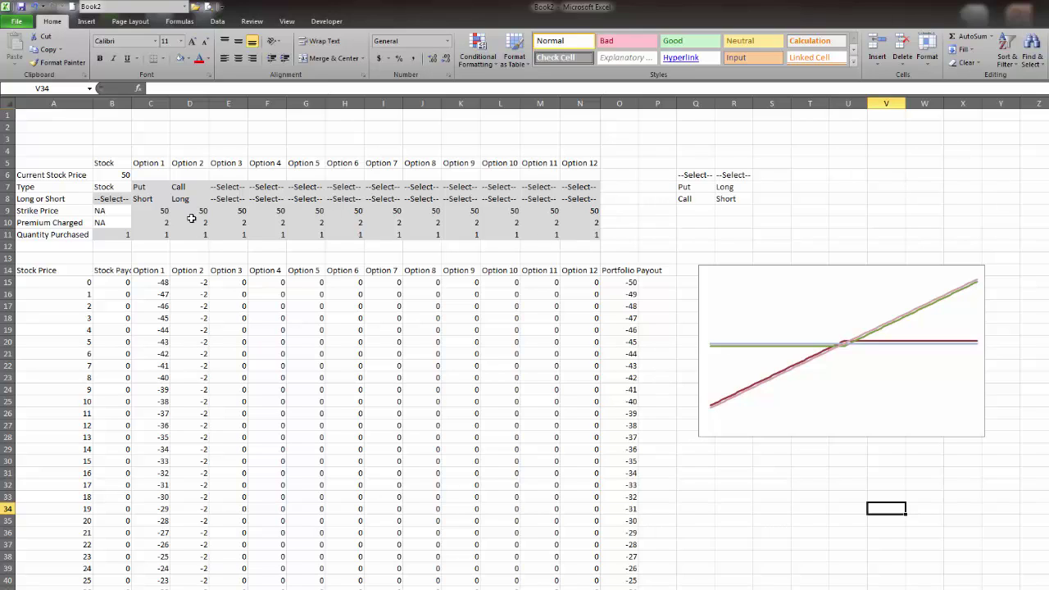
Step: Reset Option 2's type and position to --Select--
left_click(186, 187)
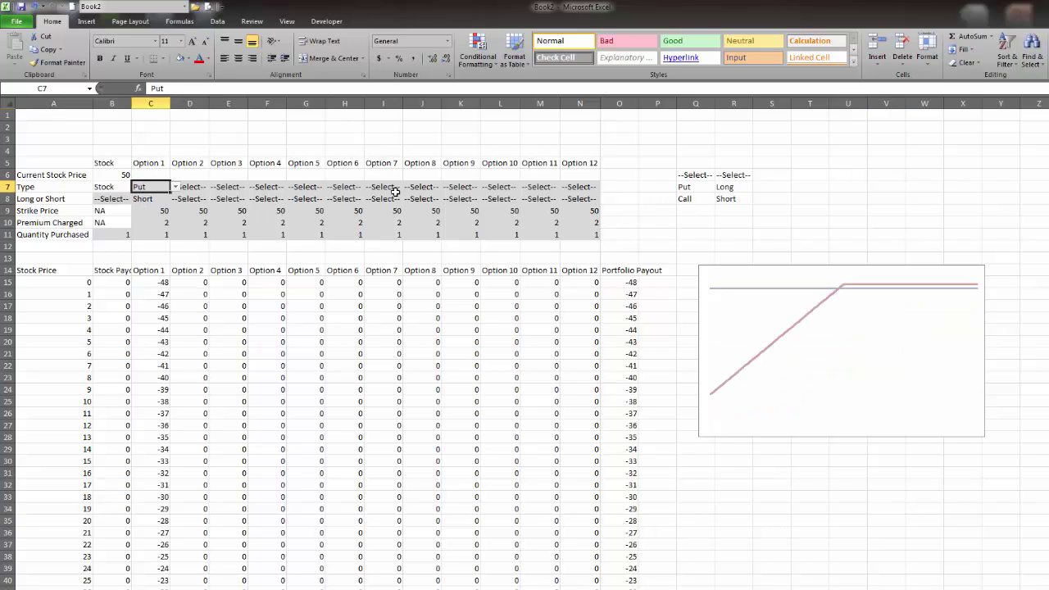
Step: Set the Stock column's Long or Short position to Long
left_click(121, 199)
left_click(137, 199)
left_click(131, 218)
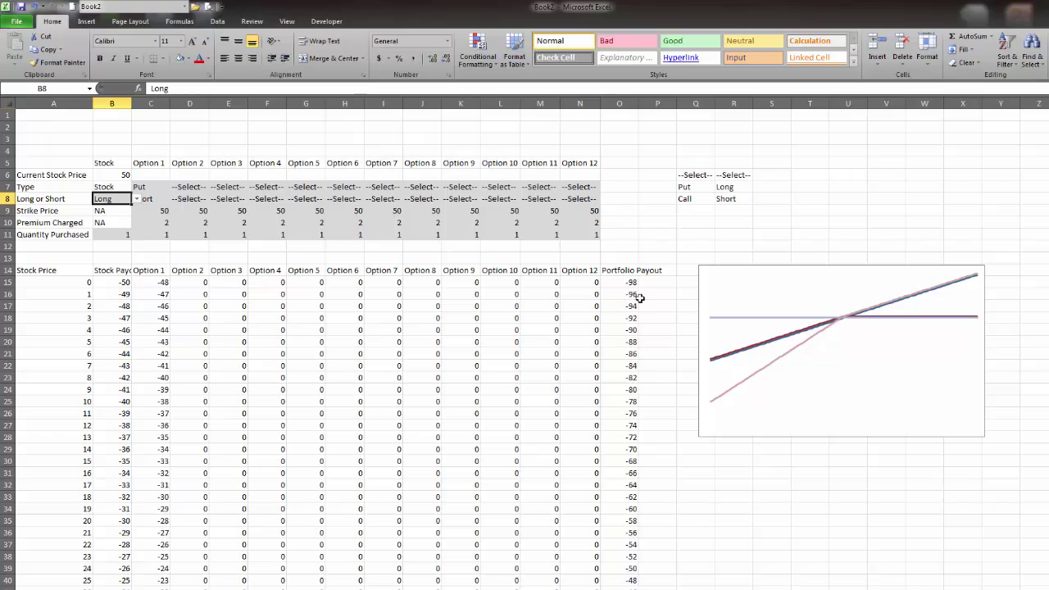
scroll(631, 341, "down", 9)
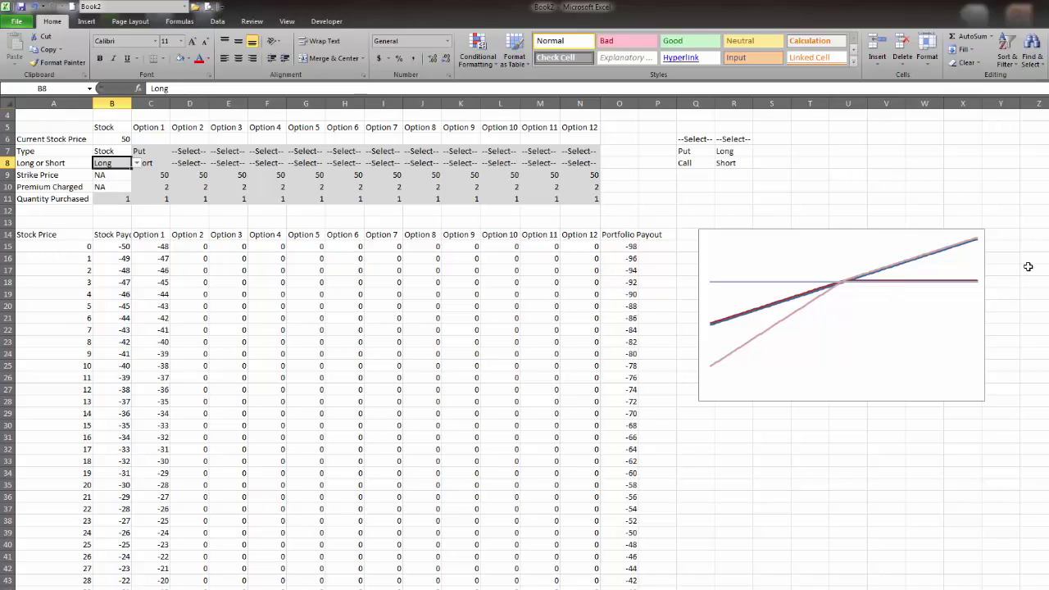
left_click(842, 276)
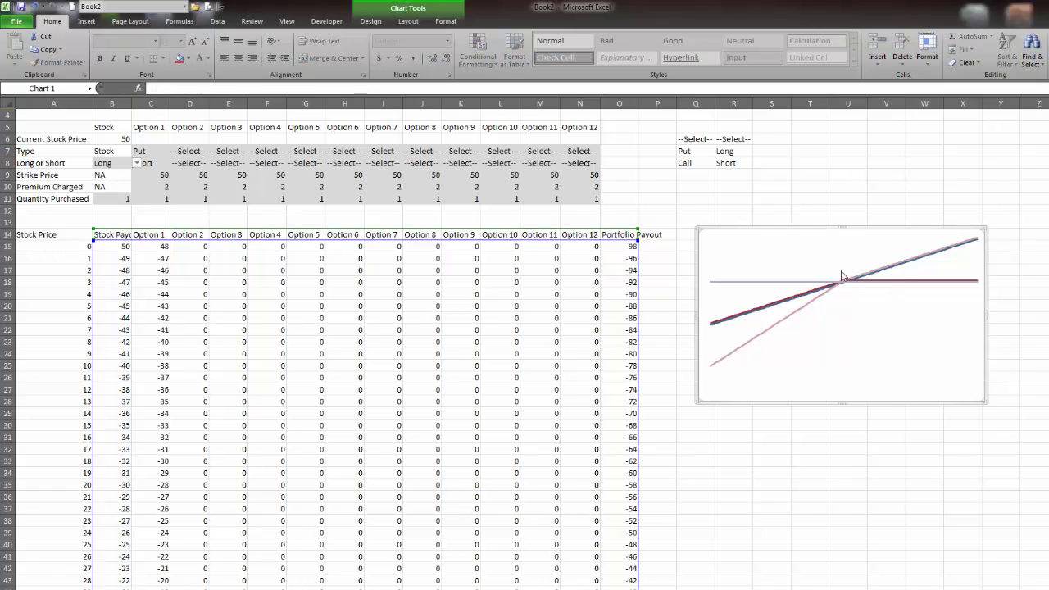
left_click(742, 347)
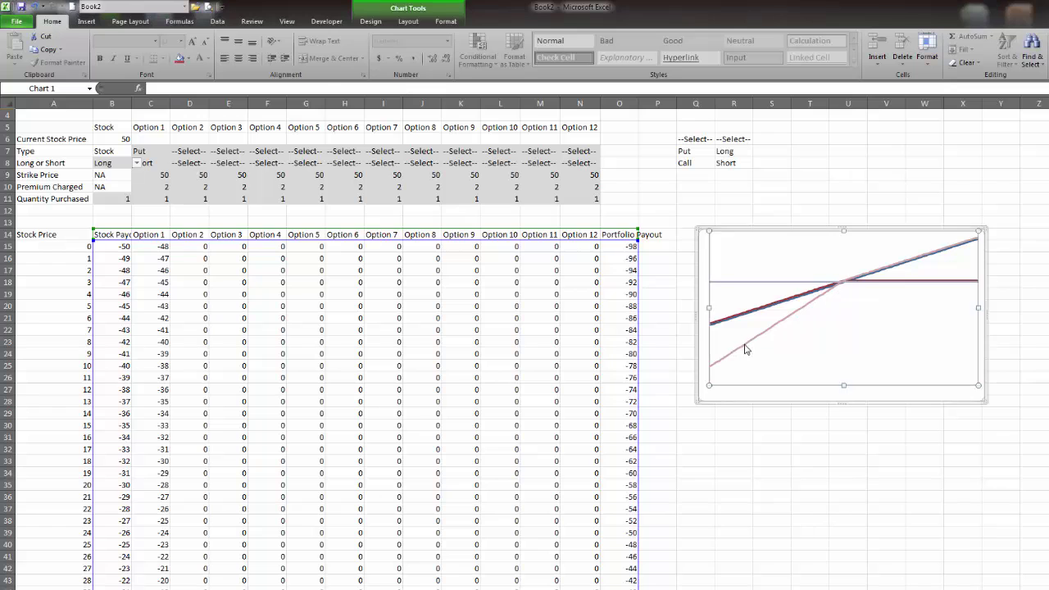
right_click(754, 345)
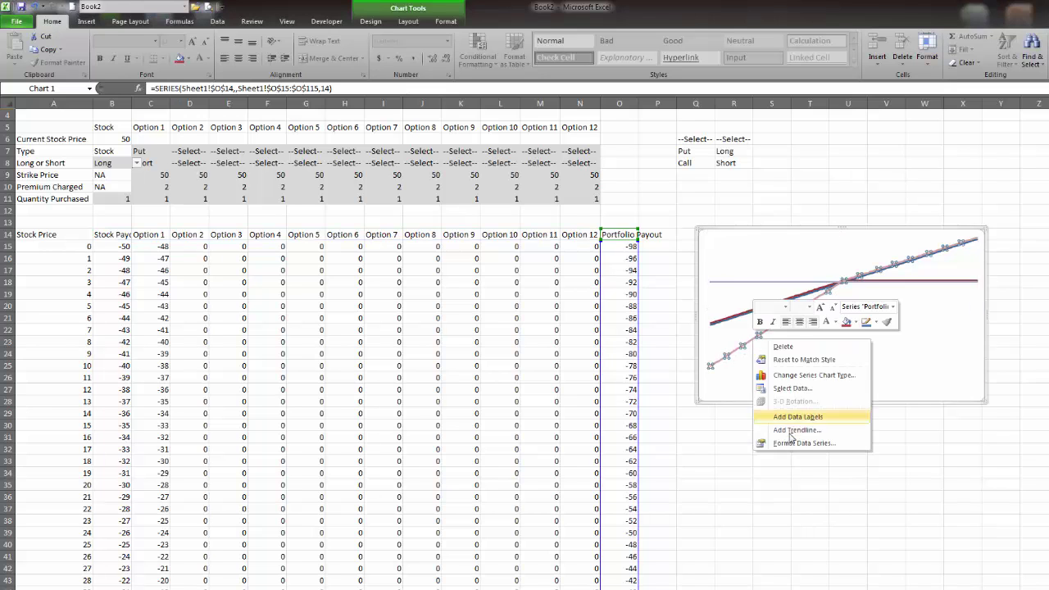
left_click(792, 389)
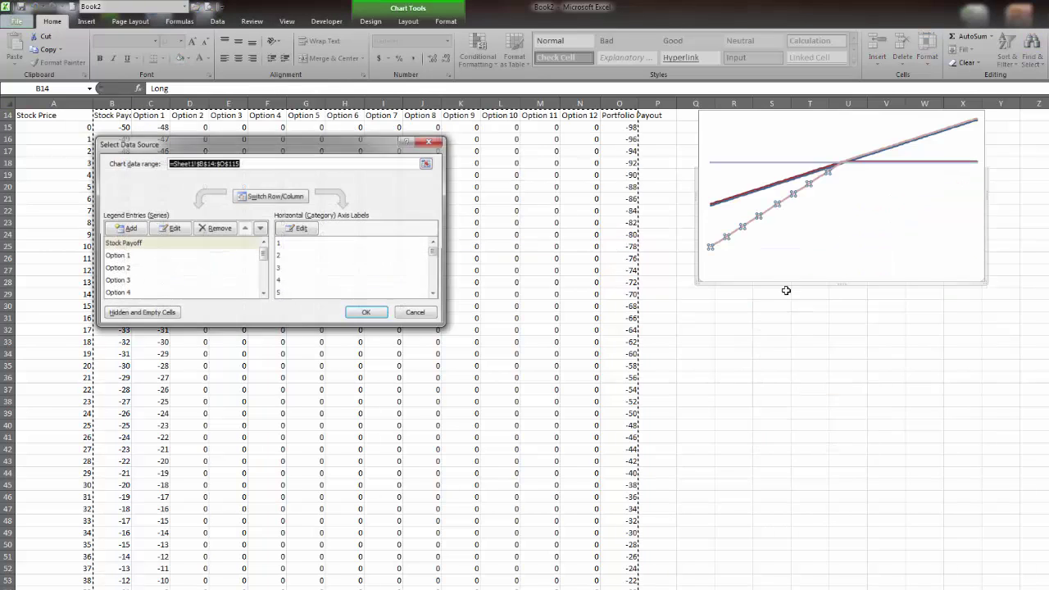
left_click(417, 314)
Step: Format the Portfolio Payout series in the chart with a 2.5 pt line width and a solid blue line
right_click(741, 227)
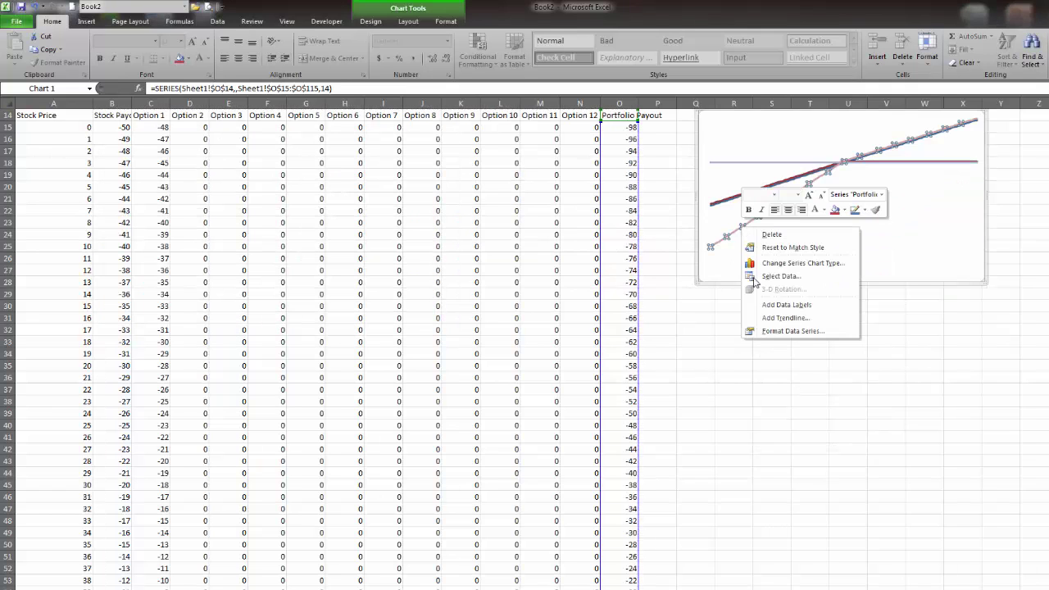
left_click(780, 336)
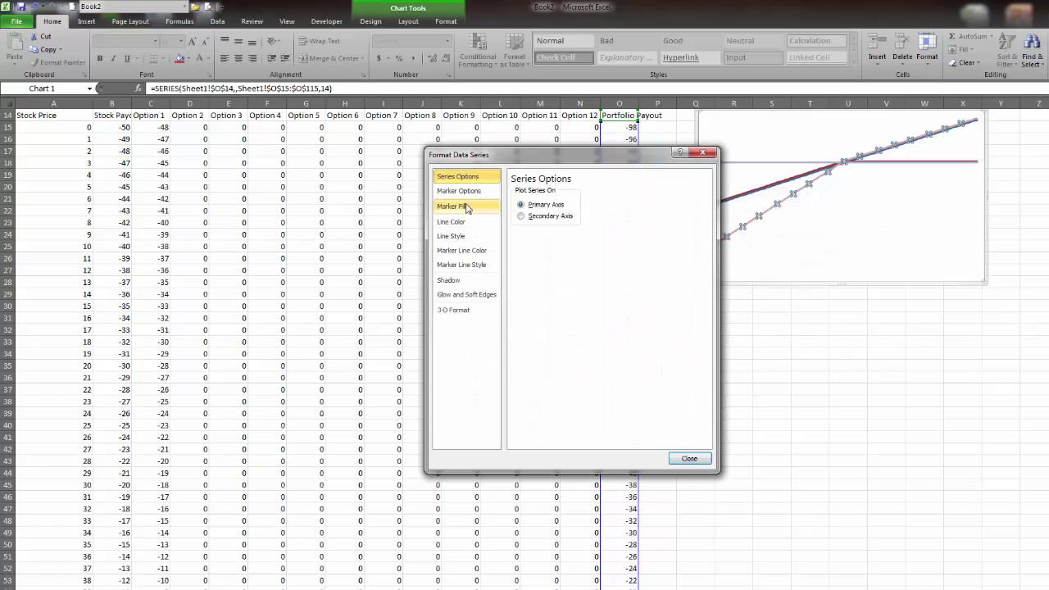
left_click(470, 238)
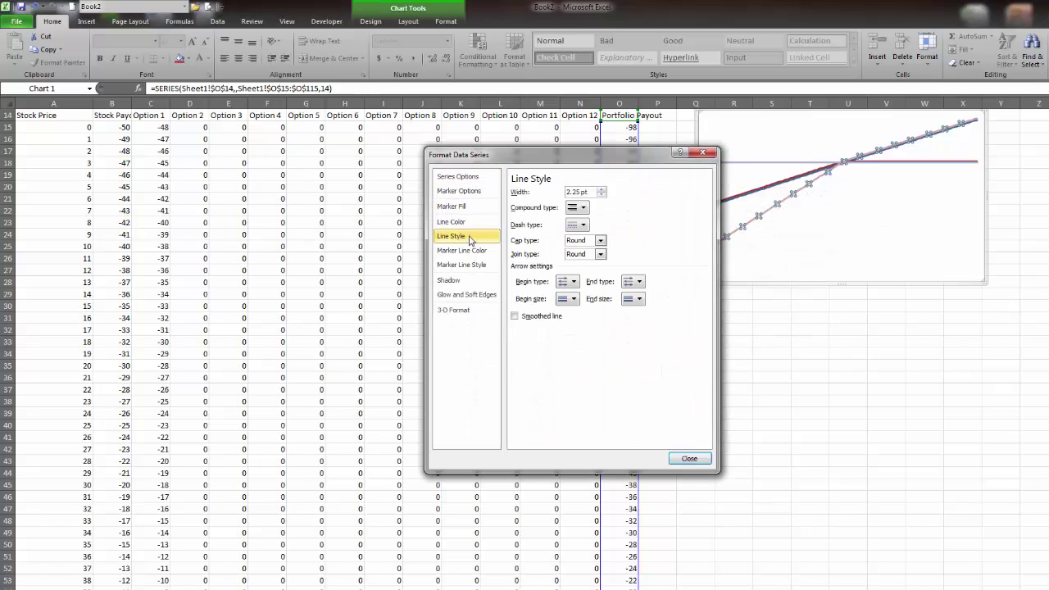
left_click(602, 189)
left_click(550, 332)
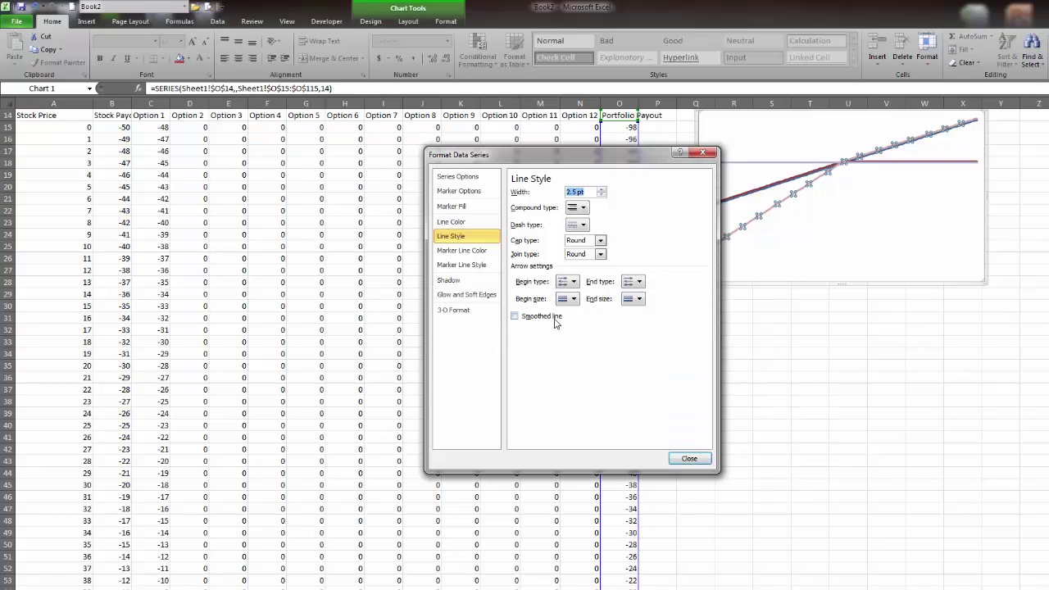
left_click(456, 222)
left_click(564, 241)
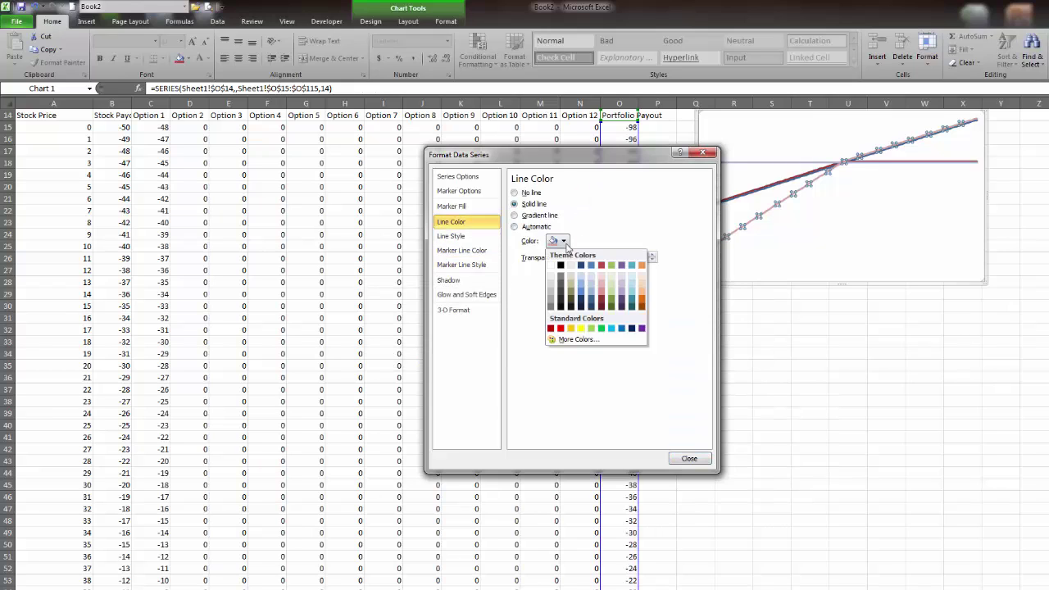
left_click(586, 299)
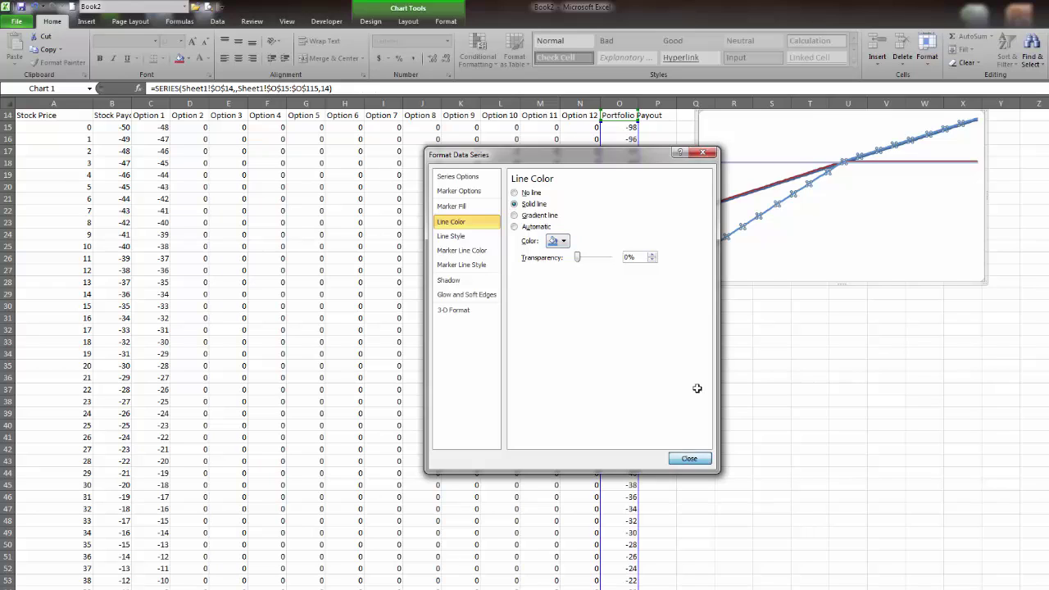
left_click(689, 460)
Step: Format the Option 1 series in the chart with a 1.5 pt line width and a solid light gray line
left_click(836, 234)
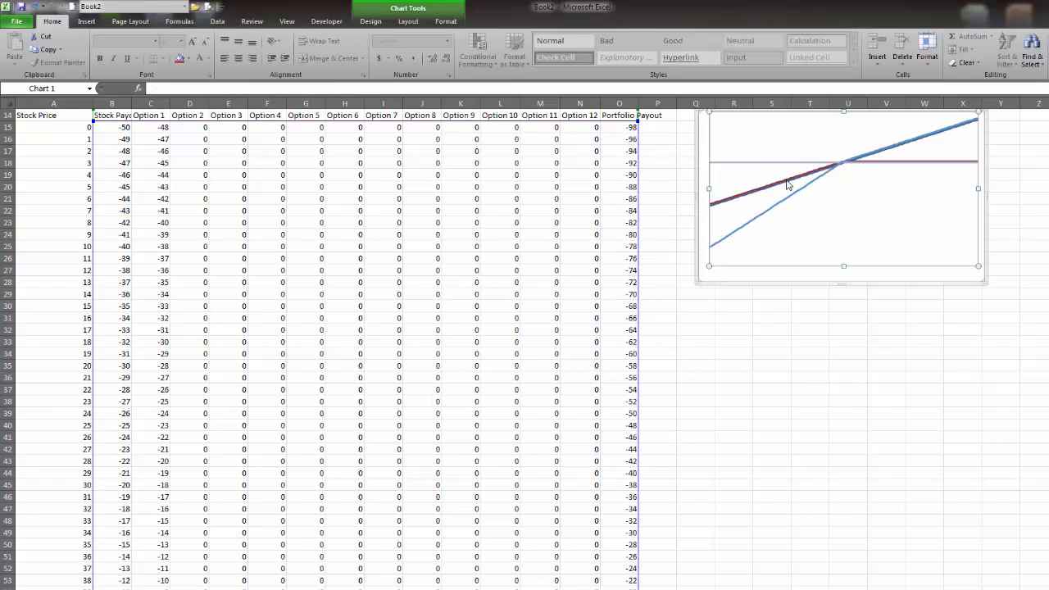
mouse_move(738, 202)
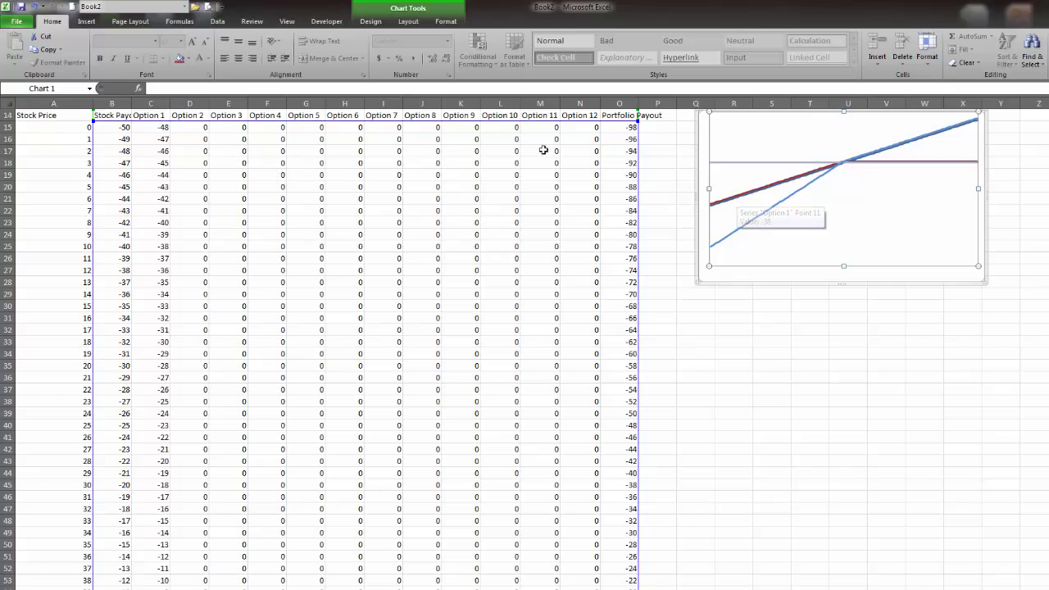
left_click(773, 192)
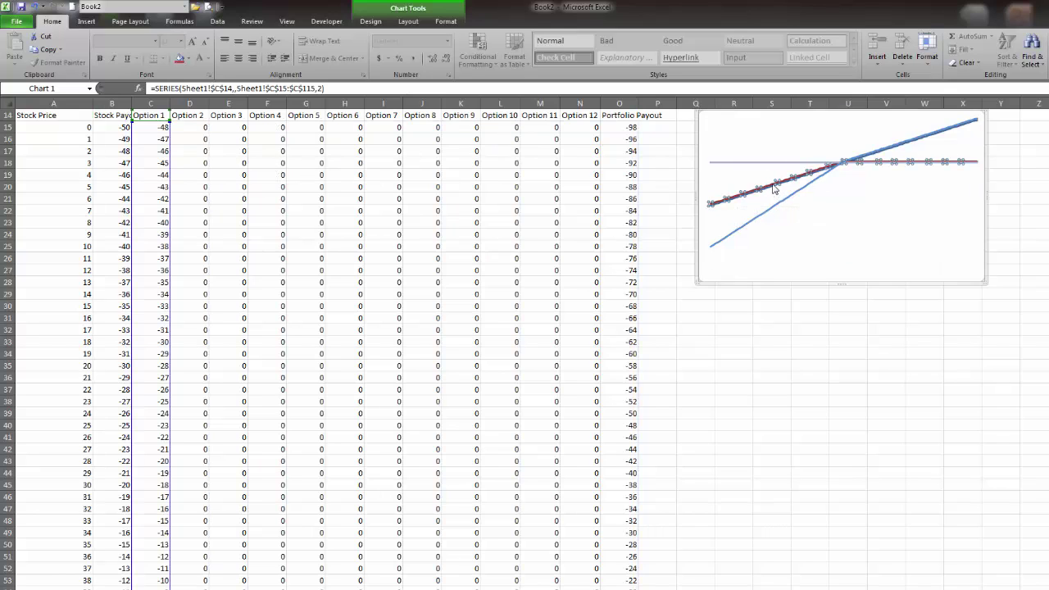
right_click(774, 189)
left_click(816, 290)
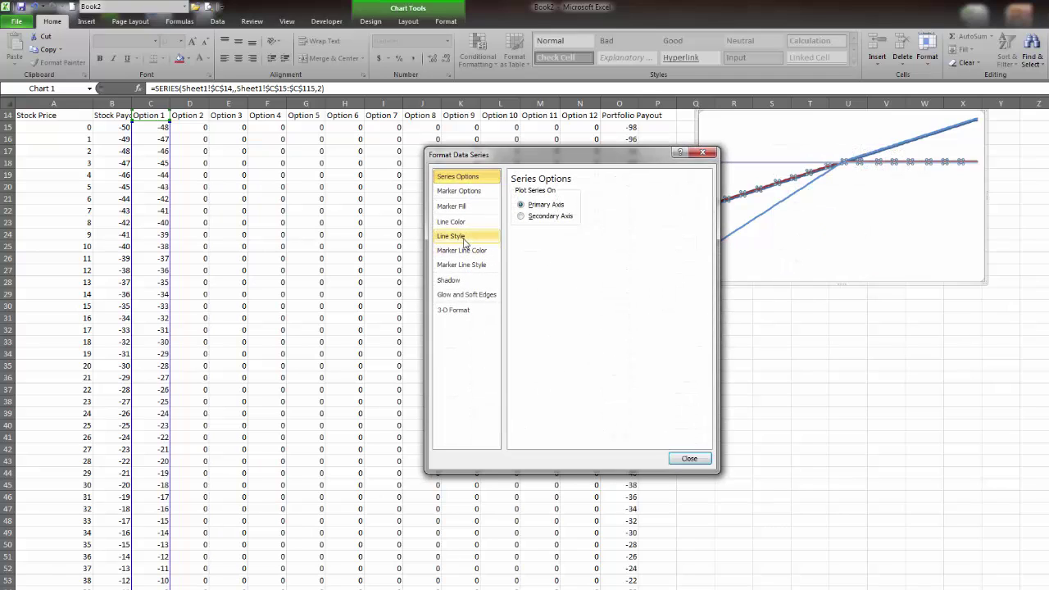
left_click(465, 238)
left_click(603, 196)
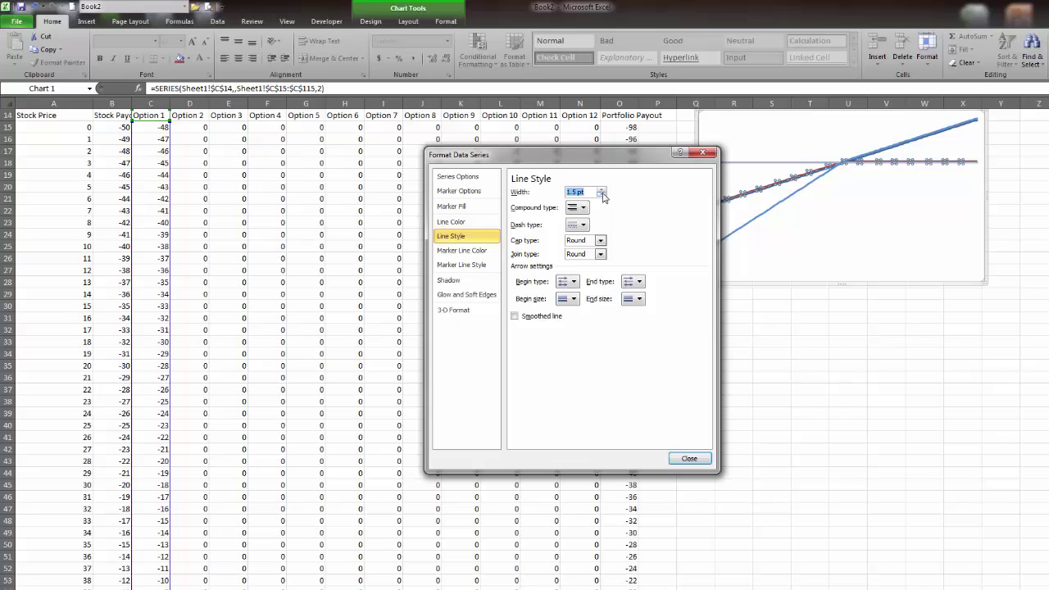
left_click(452, 221)
left_click(560, 241)
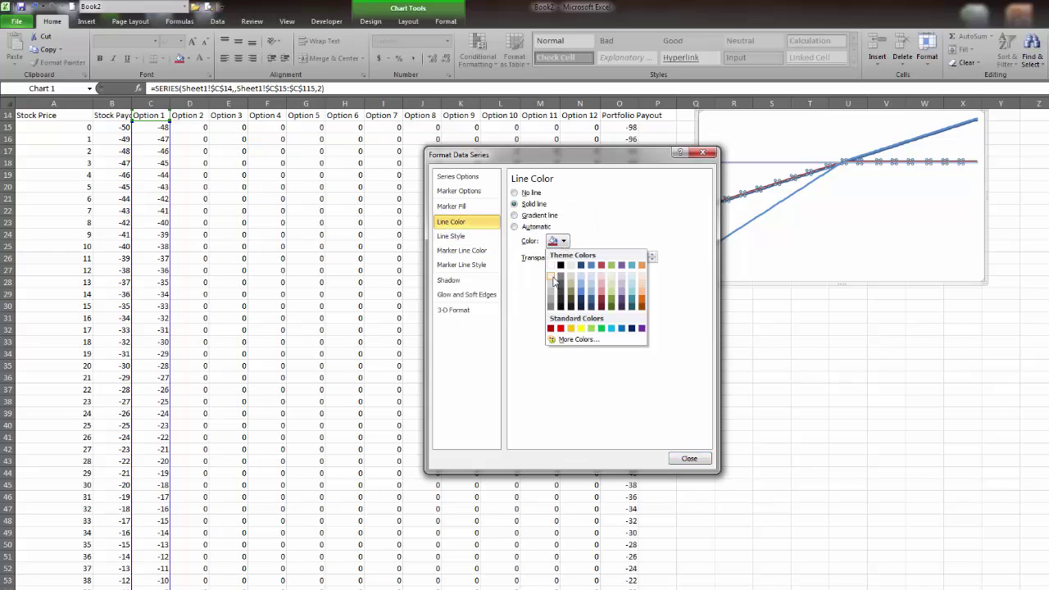
left_click(552, 285)
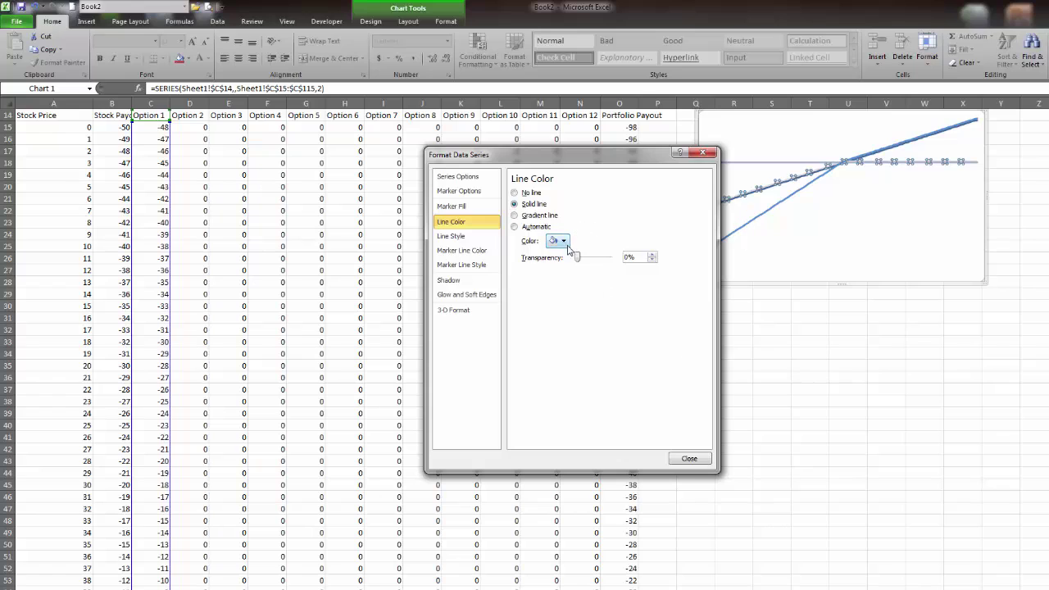
left_click(690, 460)
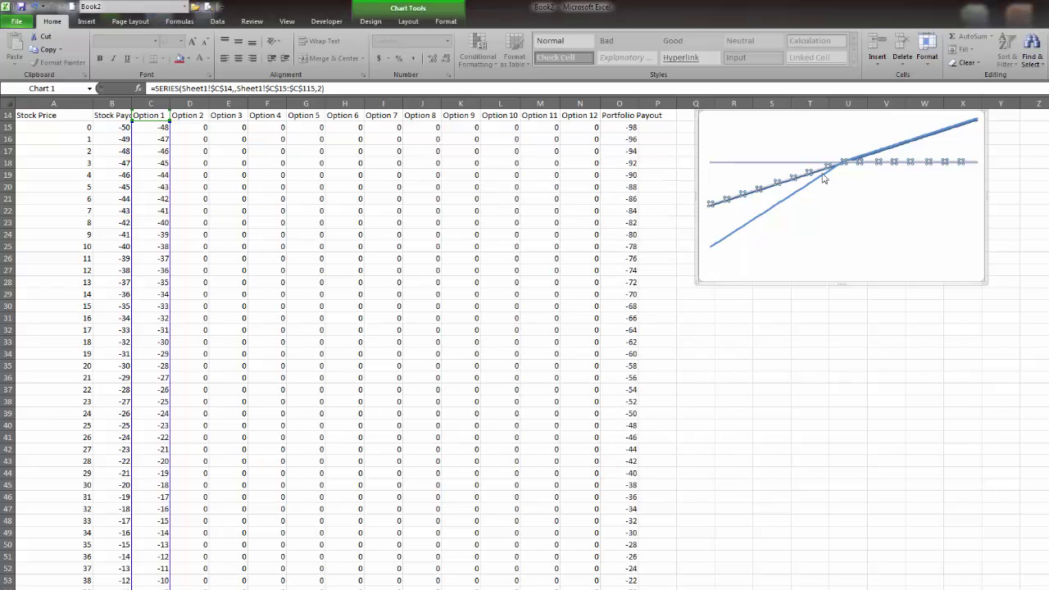
Step: Format the Stock Payoff series in the chart with a 1.75 pt line width and a solid light gray line
left_click(769, 192)
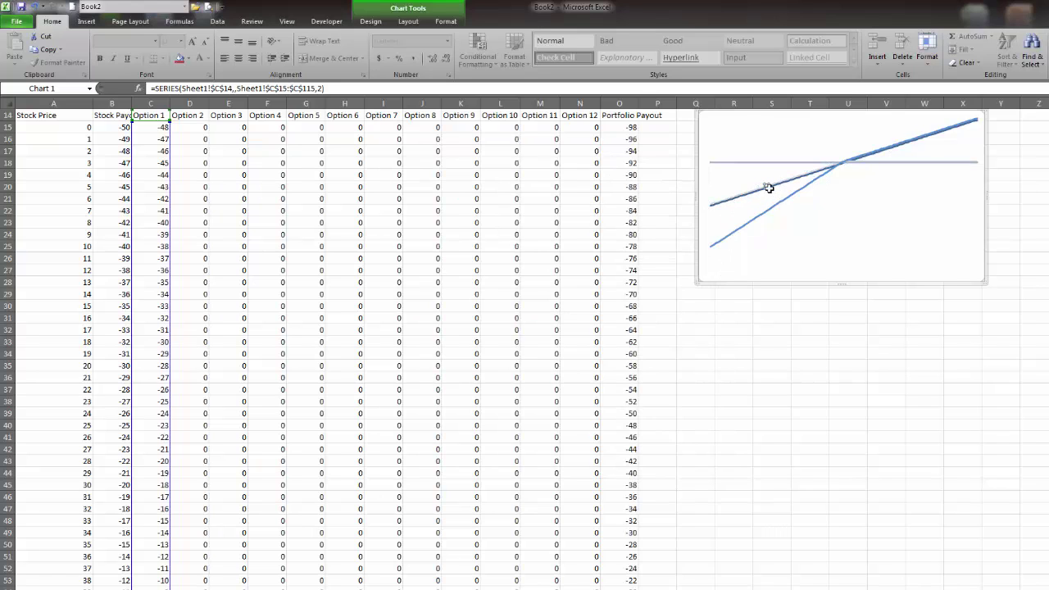
right_click(924, 136)
left_click(967, 255)
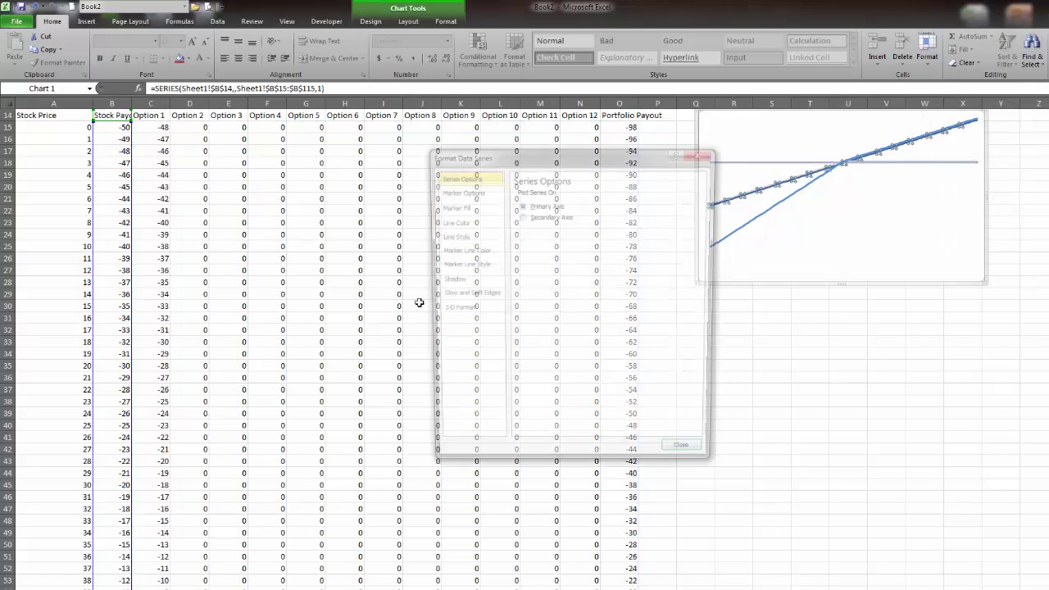
left_click(456, 235)
left_click(601, 195)
left_click(602, 195)
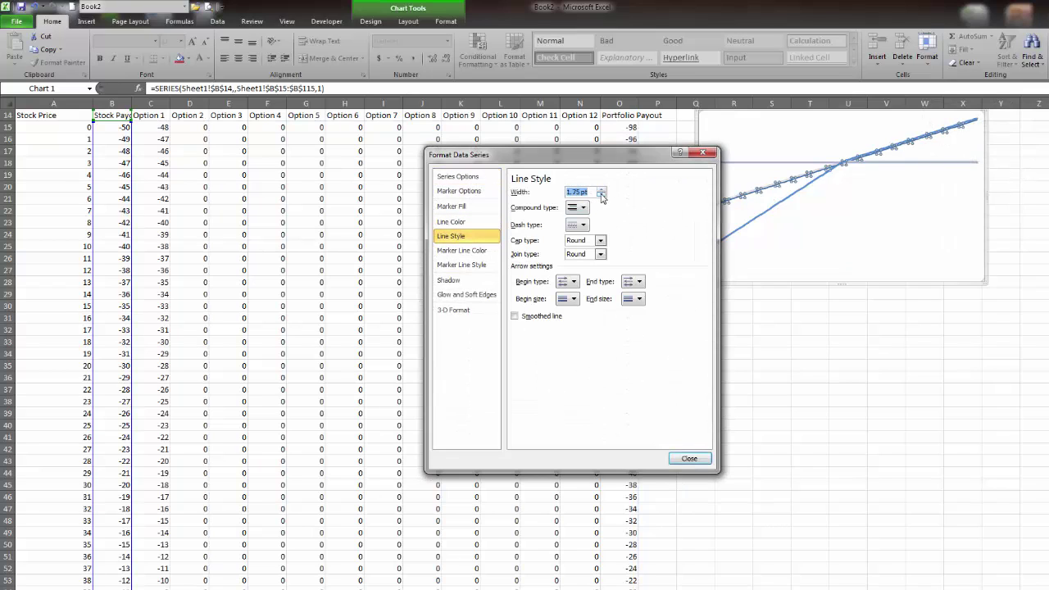
left_click(451, 222)
left_click(559, 241)
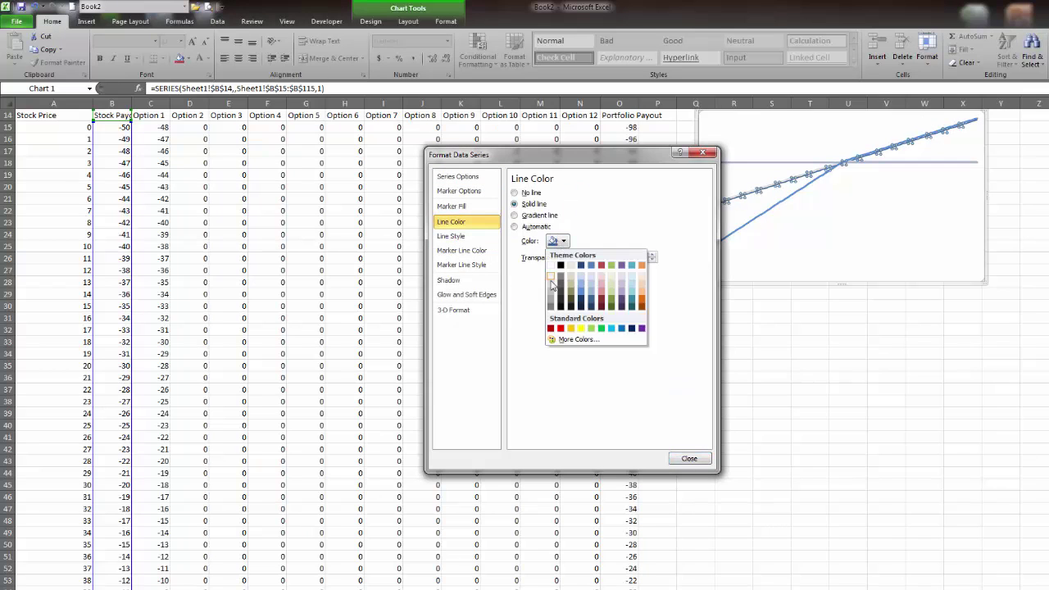
left_click(552, 281)
left_click(690, 458)
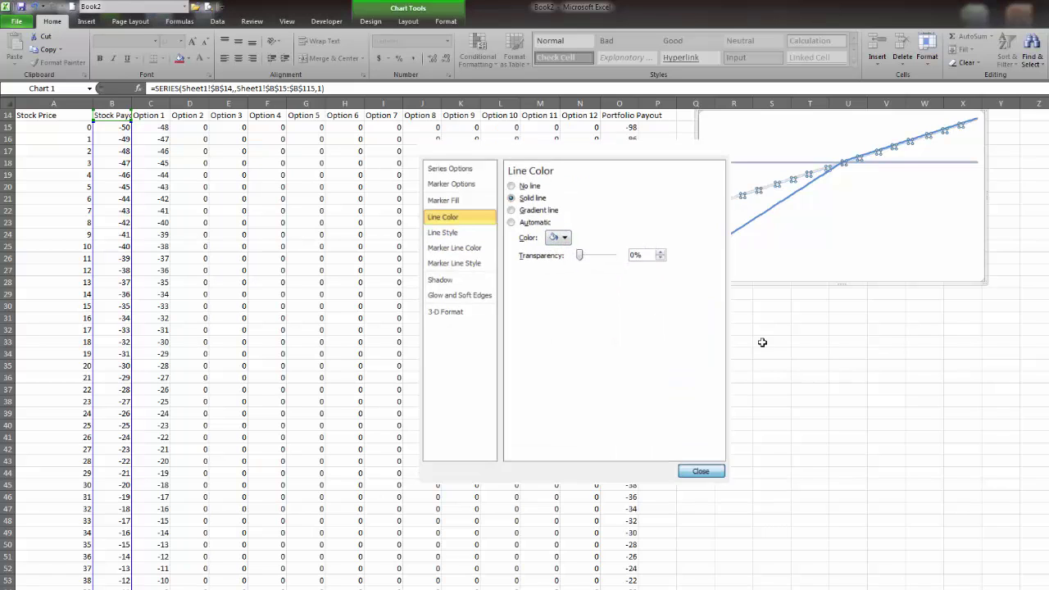
Step: Shift the plot area slightly lower inside the chart and move the chart beside the first rows of the payoff table
left_click_drag(954, 280, 958, 375)
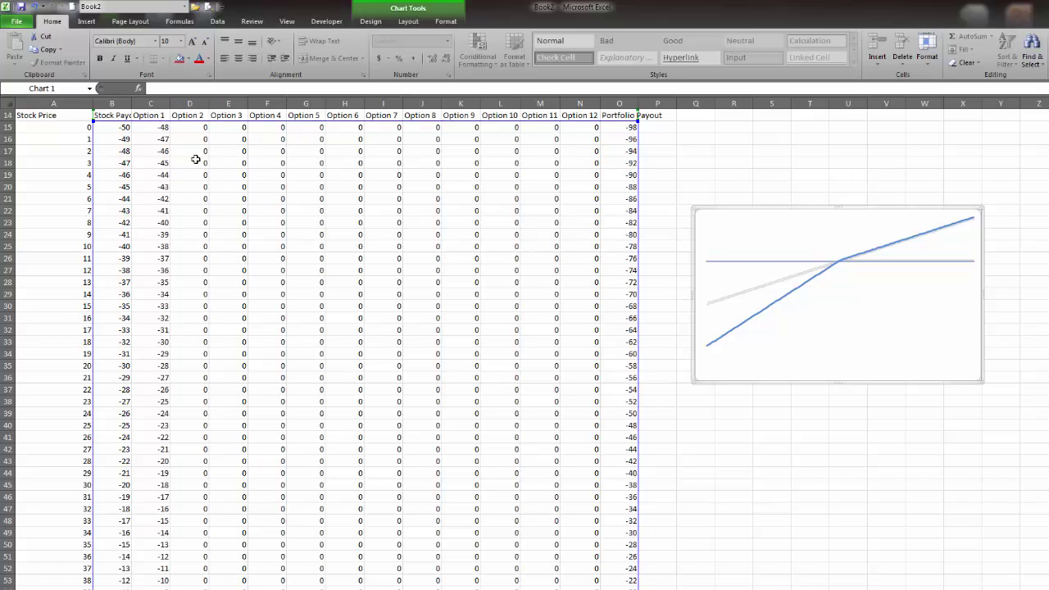
left_click(922, 283)
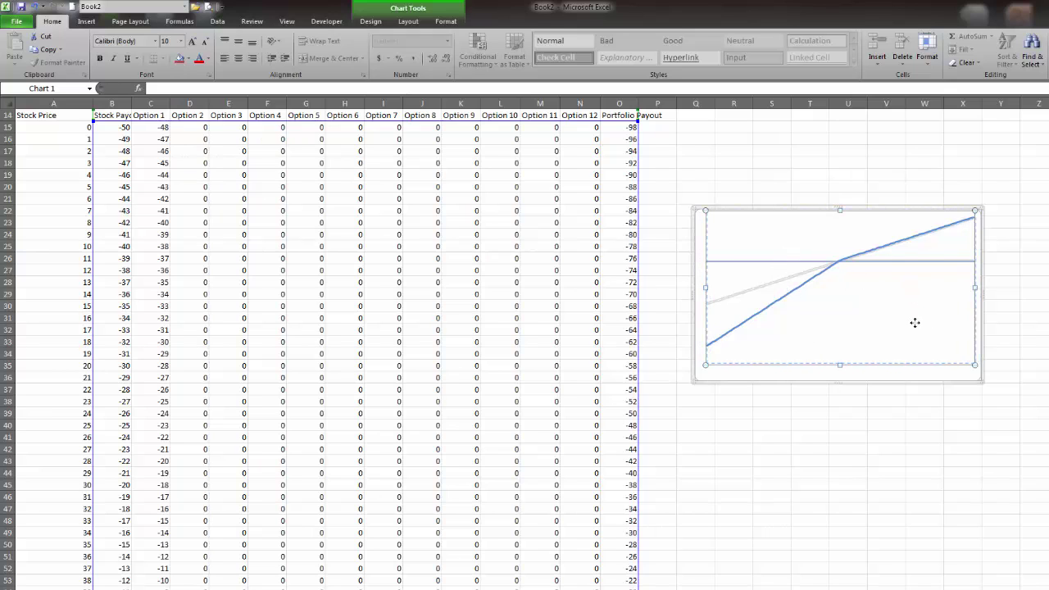
left_click_drag(920, 361, 939, 375)
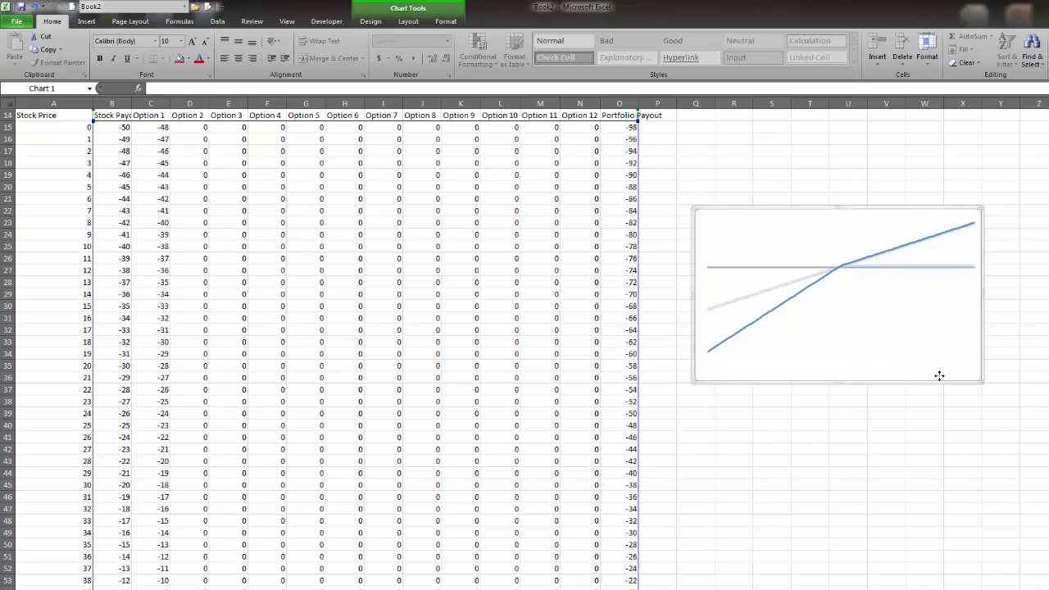
scroll(205, 131, "up", 4)
left_click(712, 387)
left_click_drag(702, 375, 673, 252)
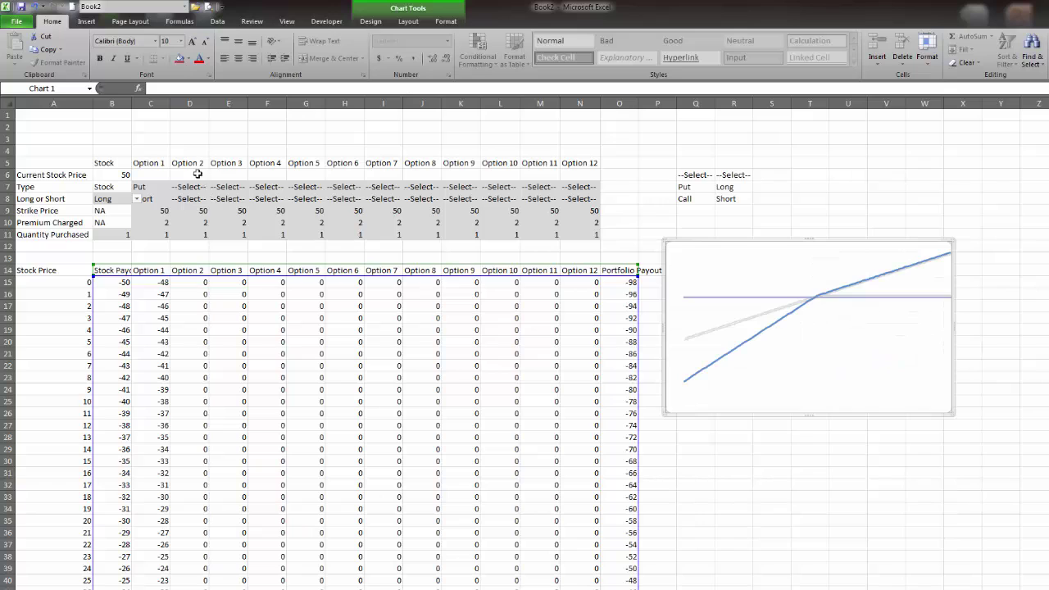
Step: Set Option 2's type to Put and its position to Long
left_click(190, 187)
left_click(215, 187)
left_click(201, 203)
left_click(202, 202)
left_click(214, 199)
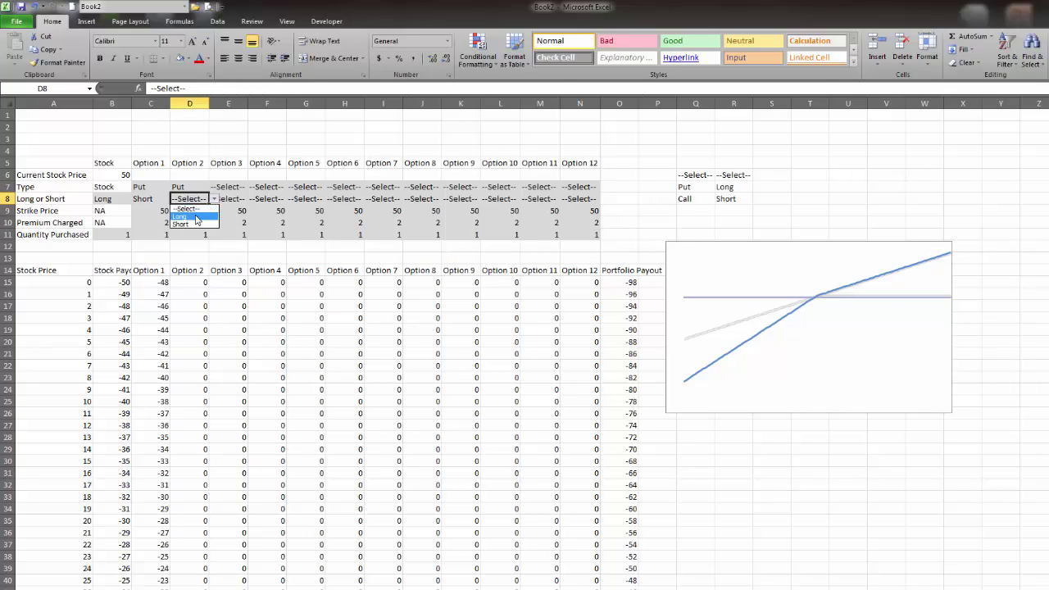
left_click(196, 217)
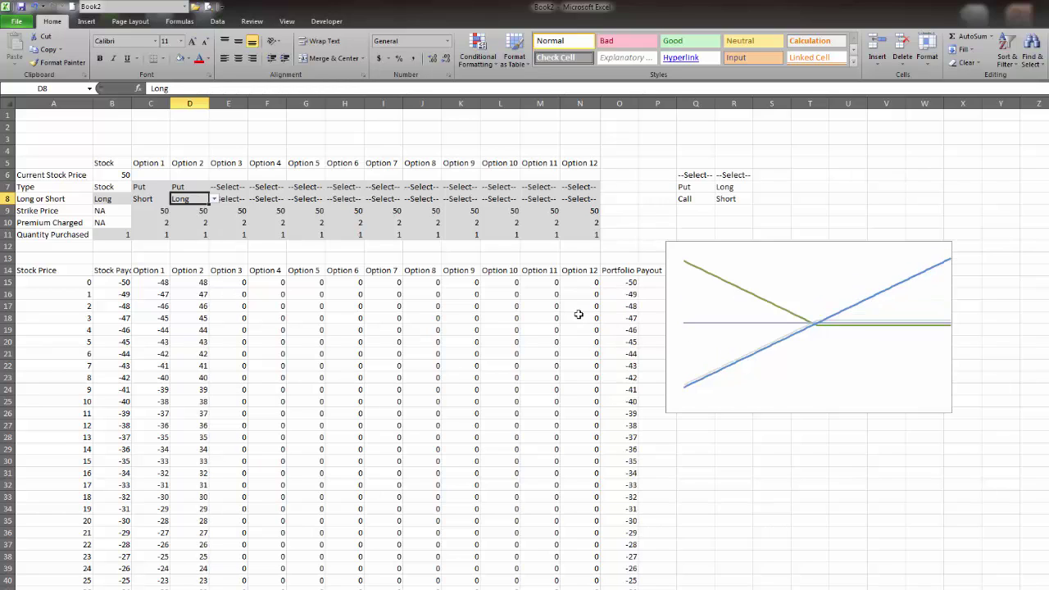
Step: Format the Option 2 series in the chart with a solid light gray line
left_click(758, 301)
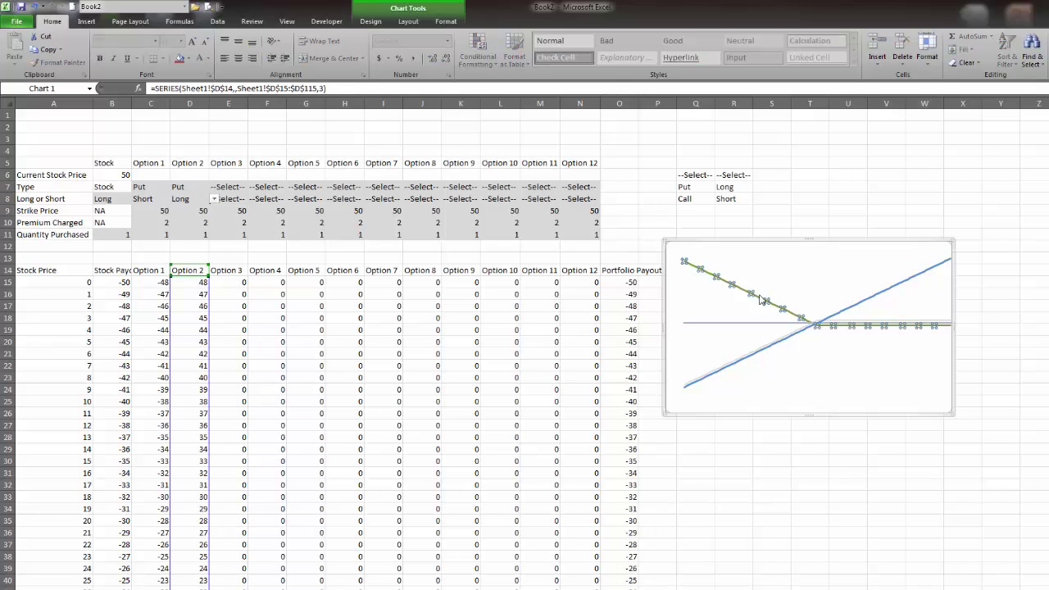
right_click(765, 302)
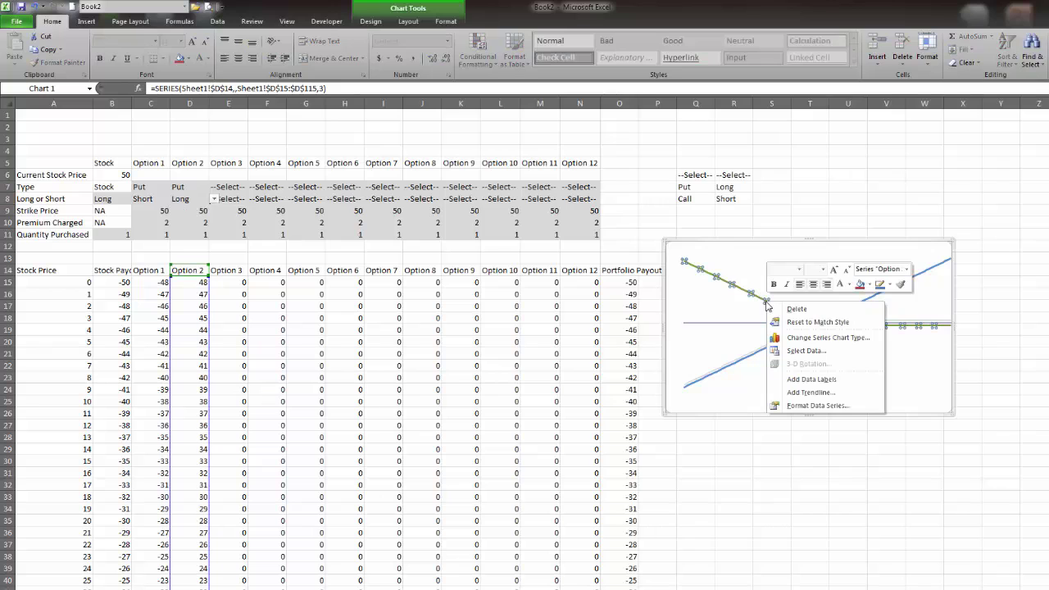
left_click(825, 406)
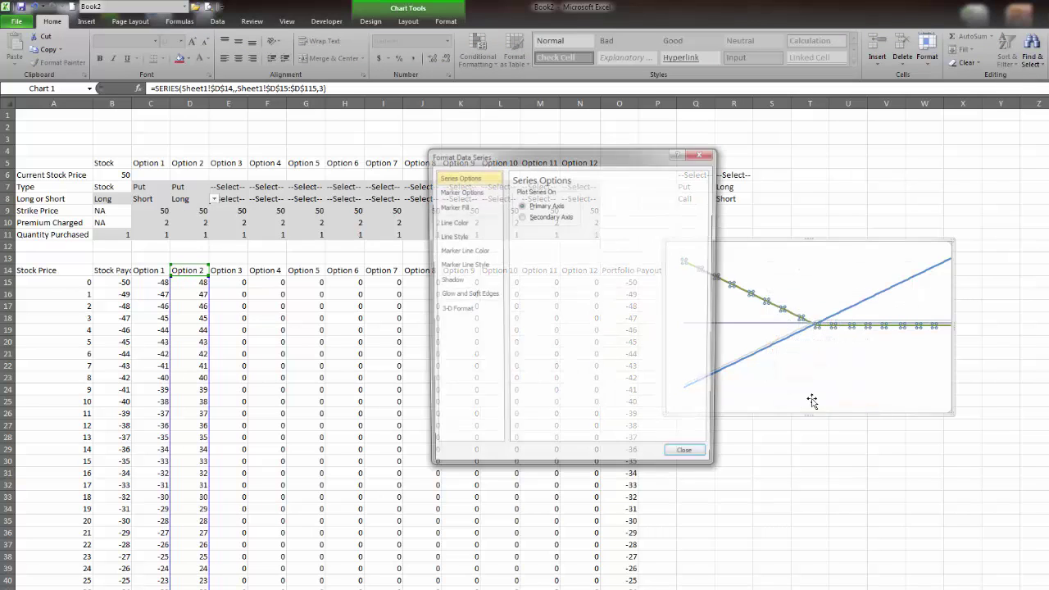
left_click(456, 235)
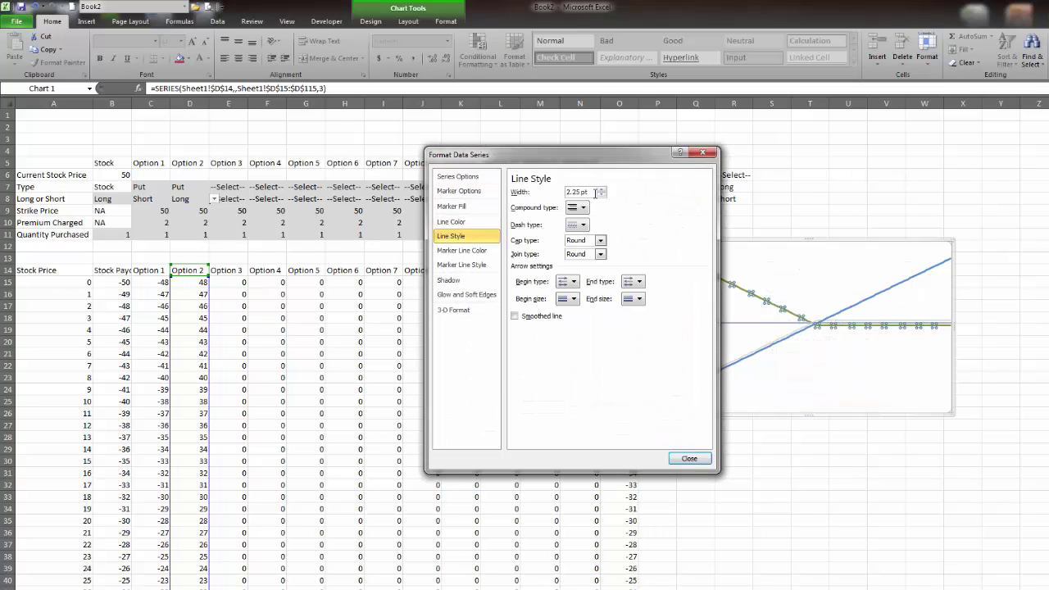
left_click(456, 222)
left_click(560, 242)
left_click(556, 285)
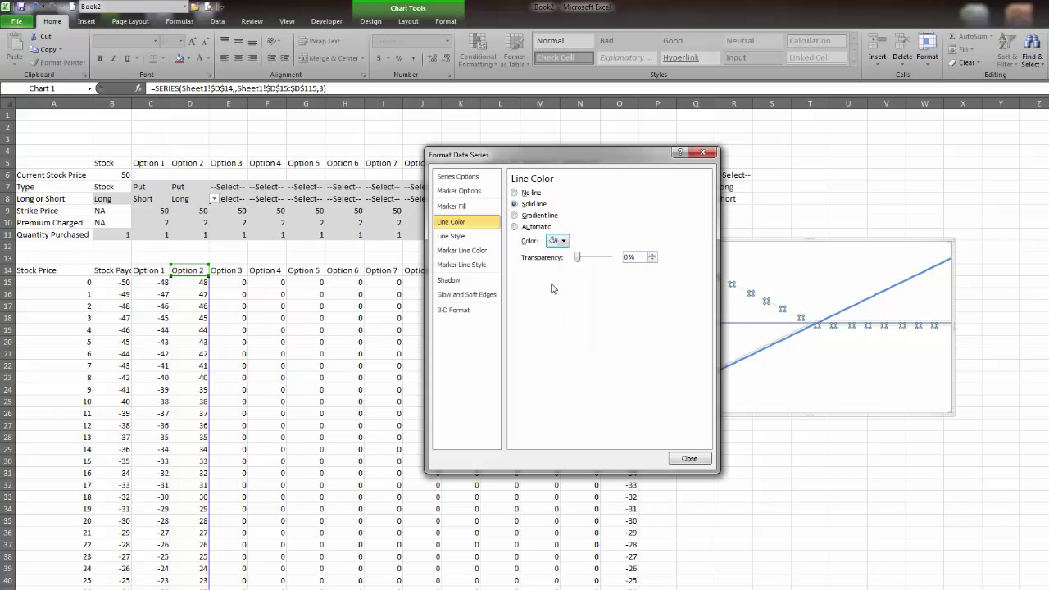
left_click(558, 242)
left_click(552, 287)
left_click(688, 460)
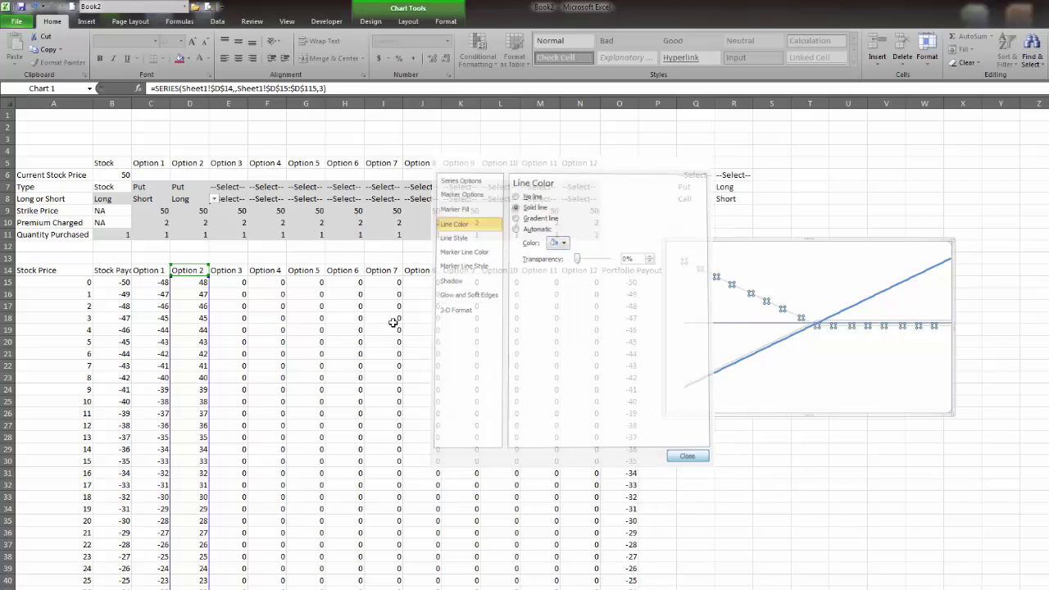
Step: Reset both Option 2's type and its long/short position to --Select--
left_click(194, 186)
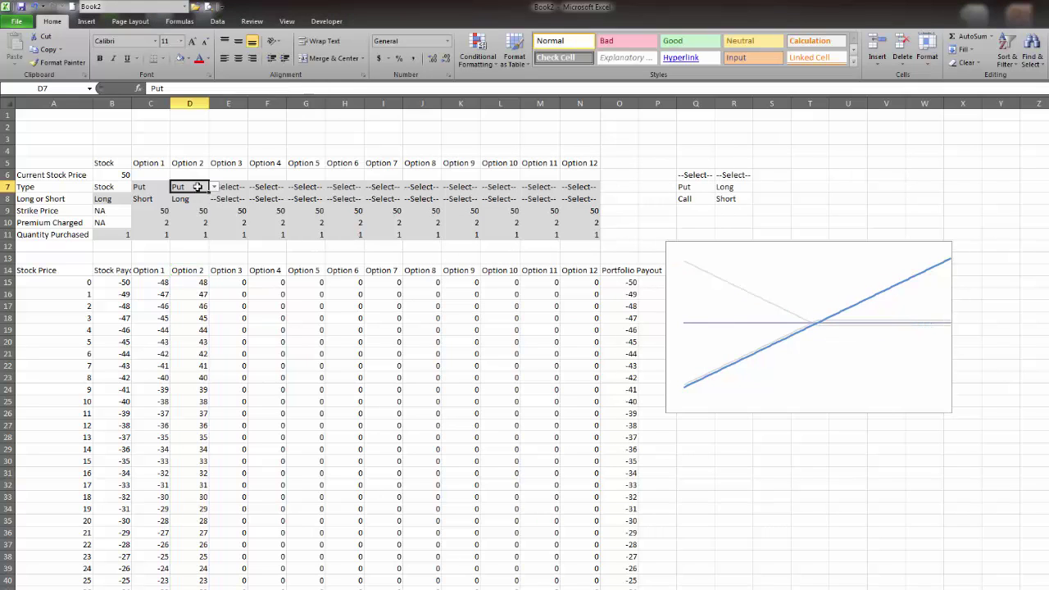
left_click(220, 188)
left_click(201, 188)
left_click(214, 187)
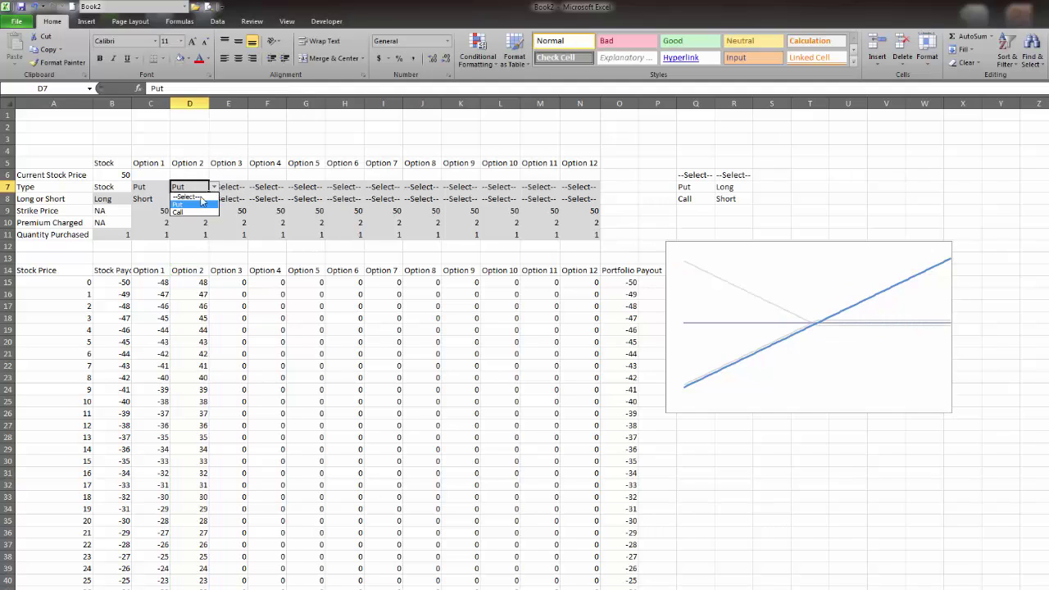
left_click(194, 196)
left_click(195, 199)
left_click(214, 199)
left_click(195, 210)
Step: Set Option 3's type to Put and its position to Long
left_click(228, 187)
left_click(253, 187)
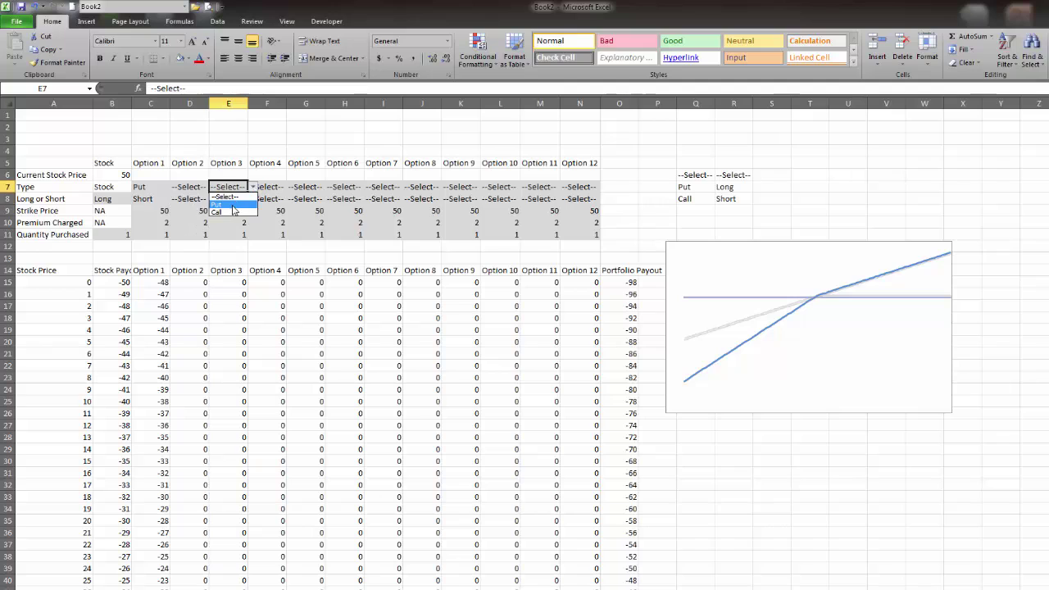
left_click(226, 208)
left_click(240, 200)
left_click(253, 199)
left_click(238, 219)
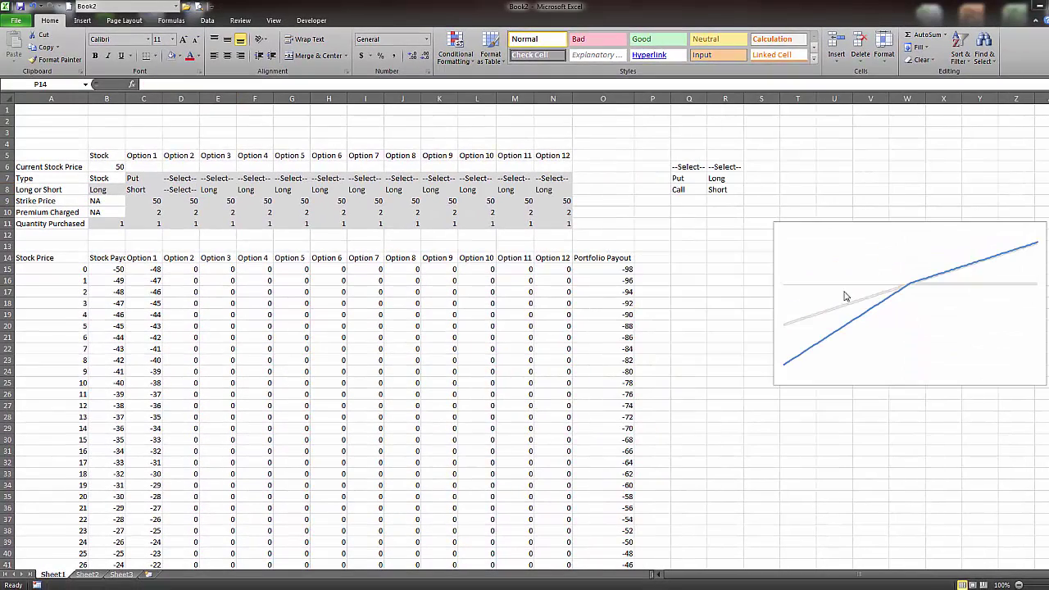
Step: Add a column headed Zero beside Portfolio Payout and fill it with 0 for every stock price row
left_click(781, 381)
left_click(778, 378)
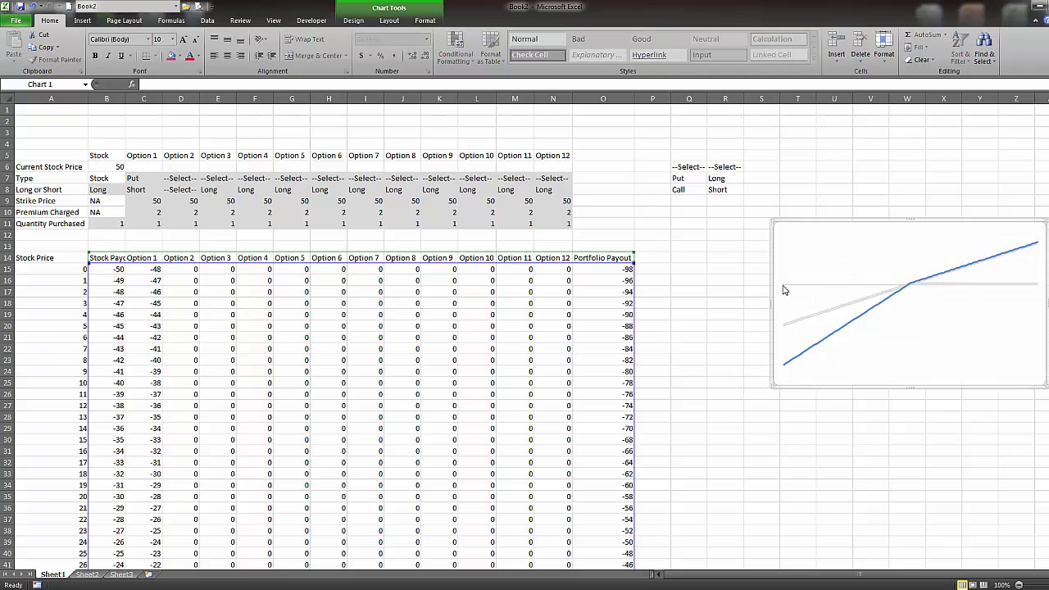
left_click(666, 261)
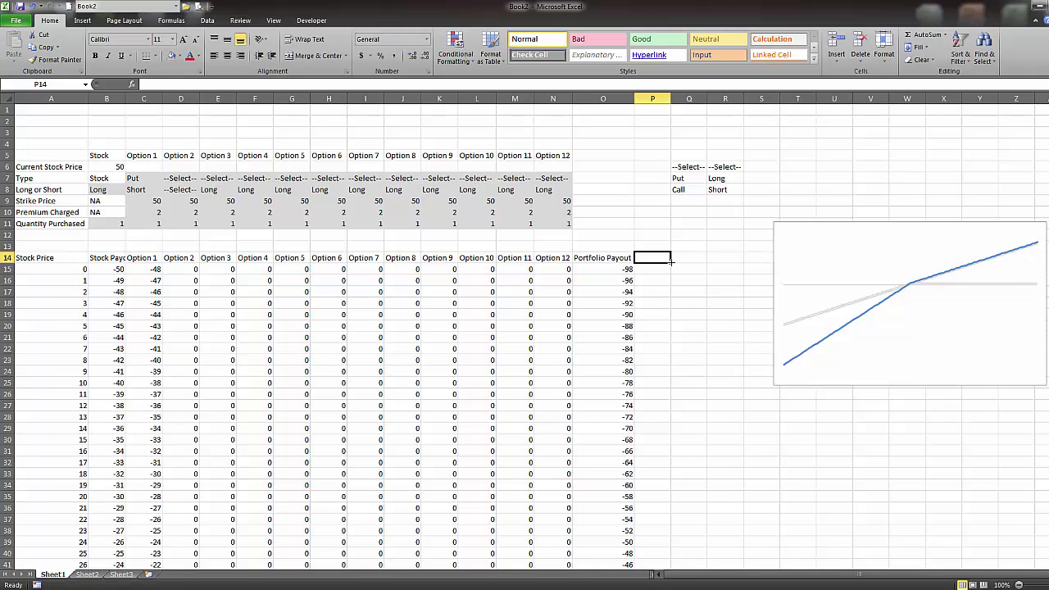
type("Ze")
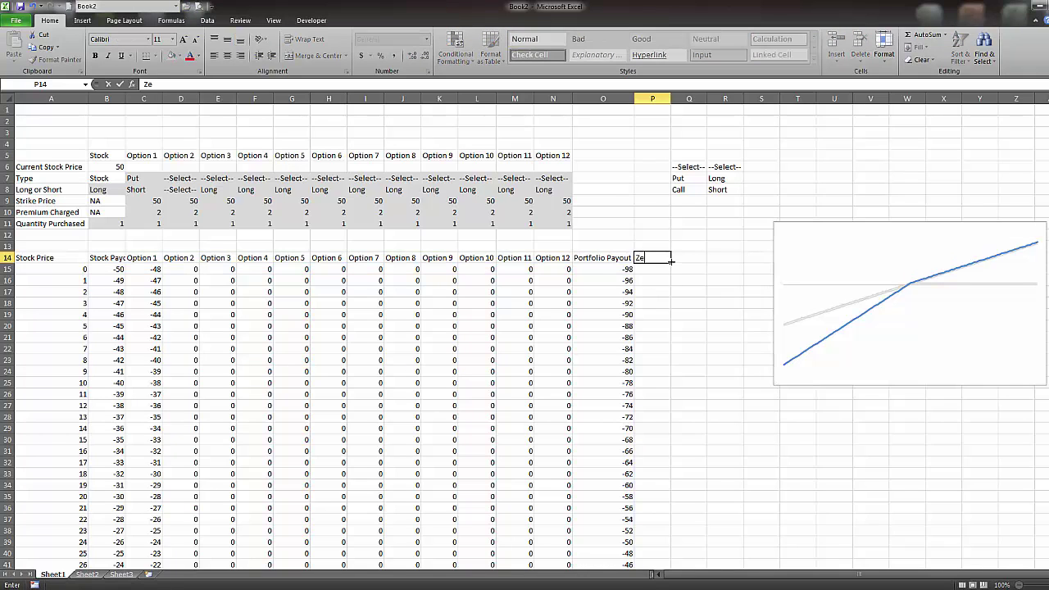
key("Return")
type("0")
key("Return")
left_click(664, 270)
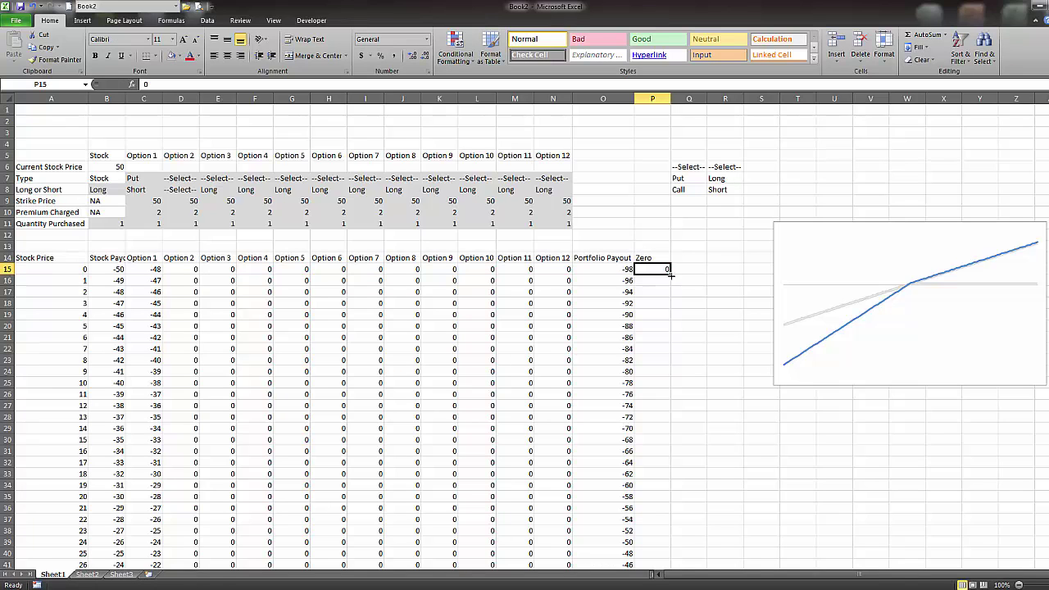
double_click(671, 275)
Step: Extend the chart's data range to =Sheet1!$B$14:$P$115 and move the chart next to the Portfolio Payout column
left_click(868, 362)
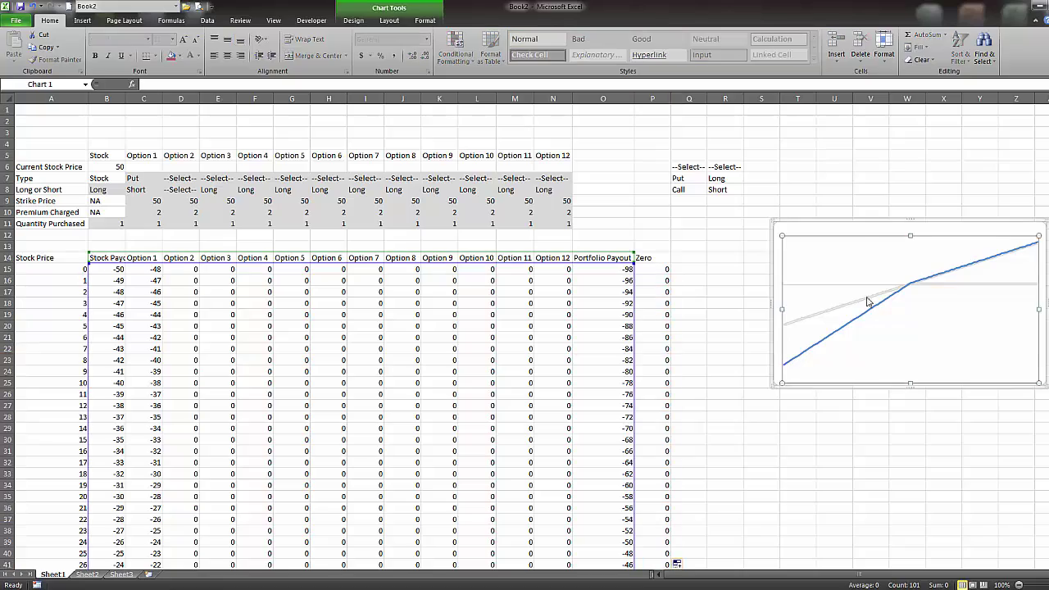
right_click(857, 251)
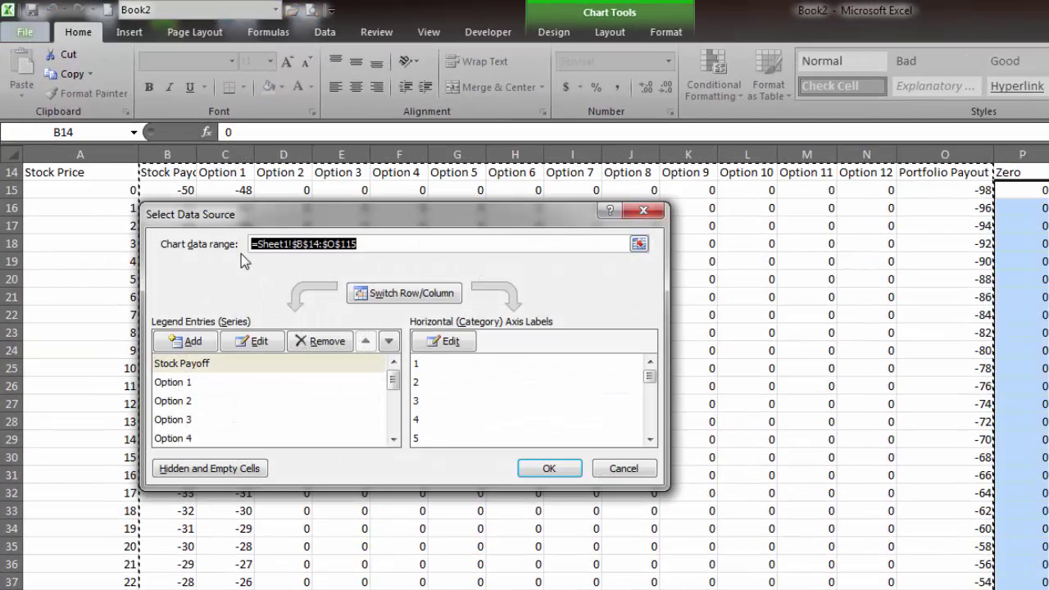
left_click(334, 247)
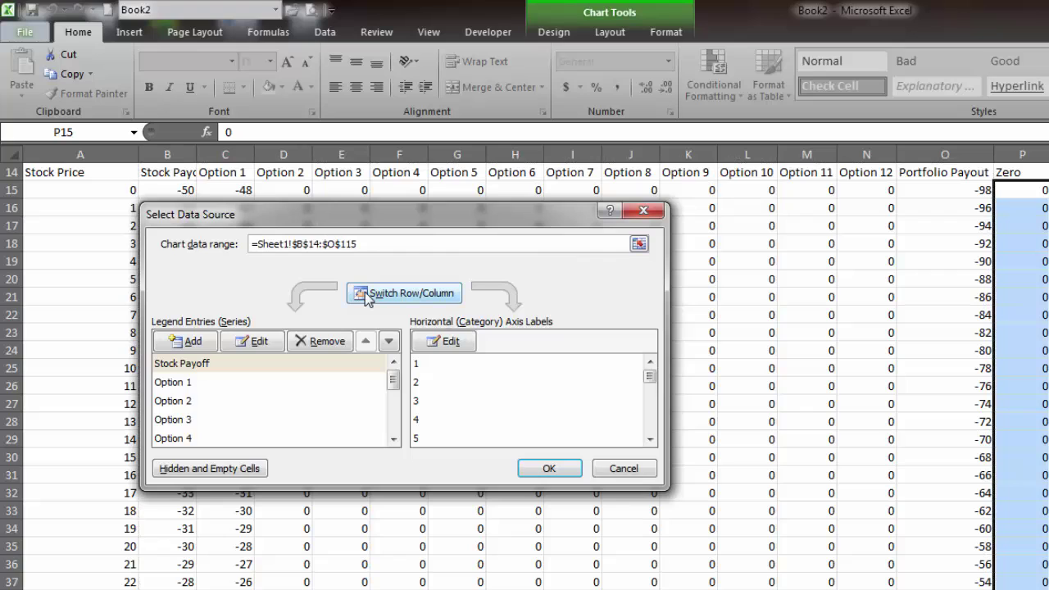
key("BackSpace")
type("P")
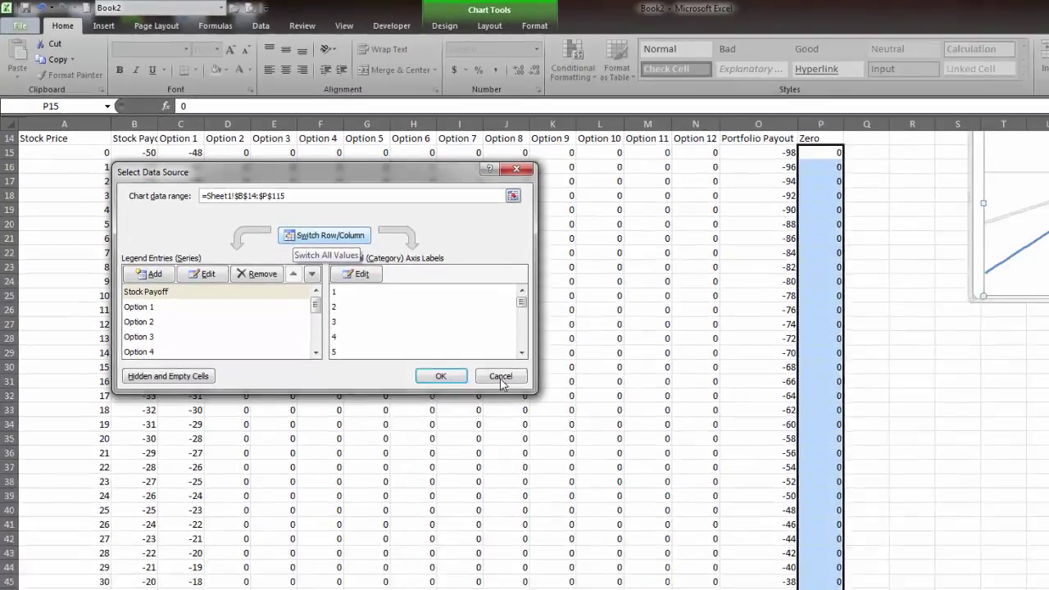
left_click(501, 377)
scroll(799, 262, "up", 5)
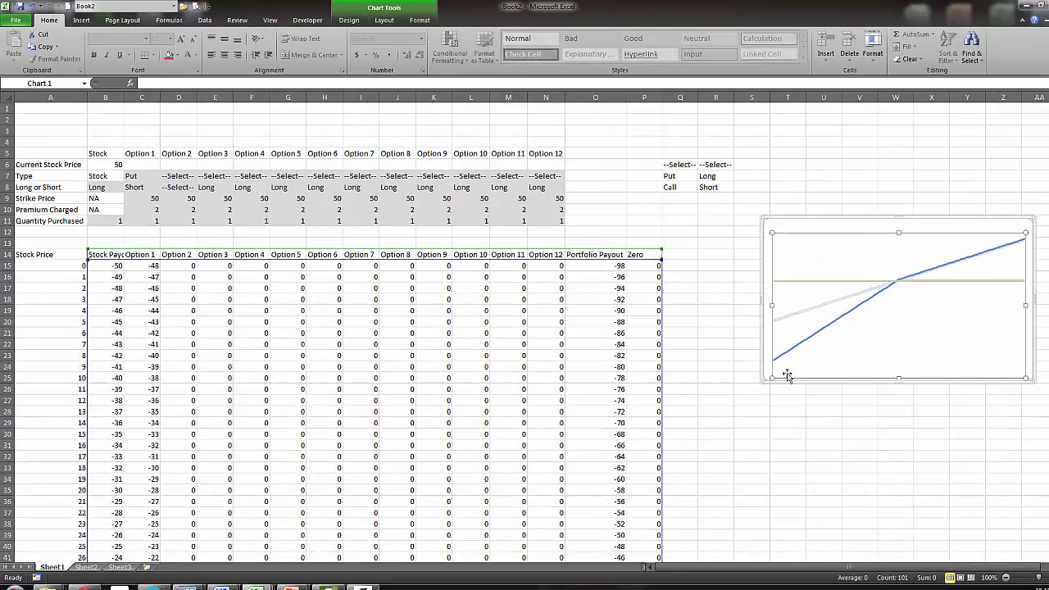
left_click_drag(765, 365, 564, 412)
left_click_drag(637, 276, 703, 292)
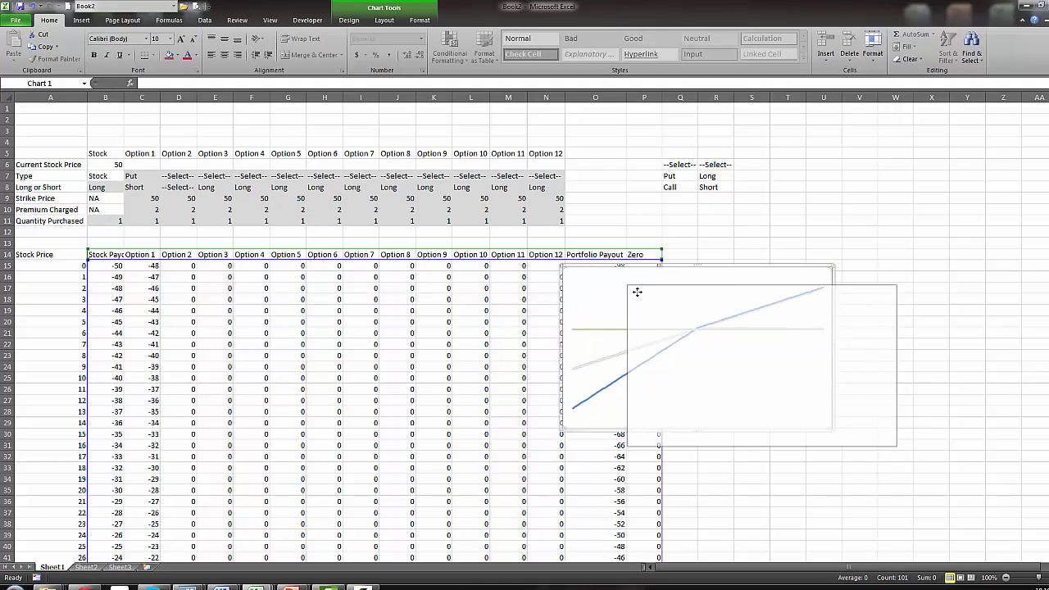
Step: Format the Zero series as a 1.75 pt solid black line and move the chart just below the Put/Call and Long/Short lists
left_click(694, 348)
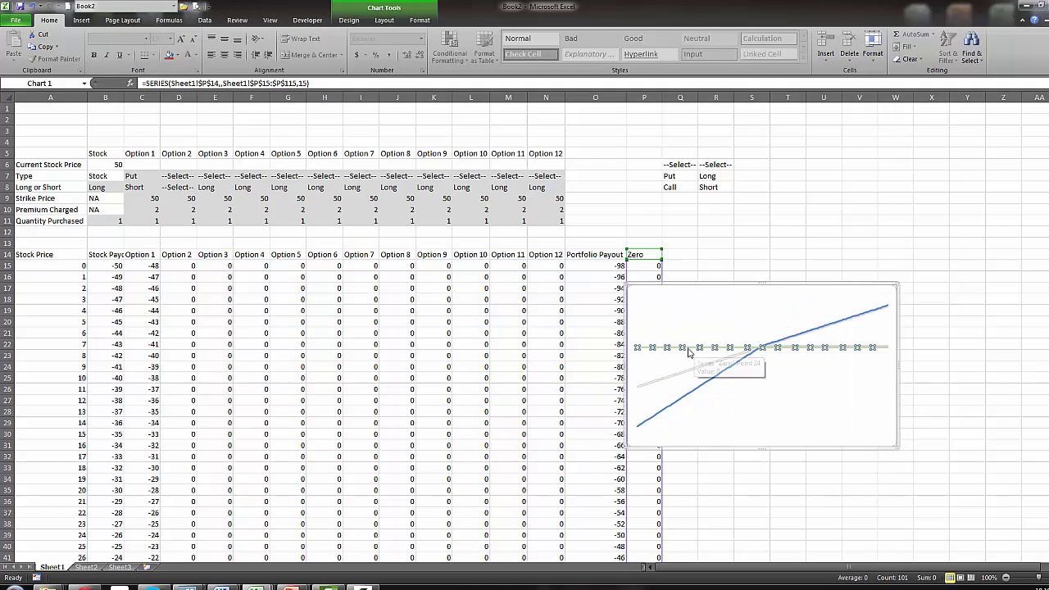
right_click(688, 348)
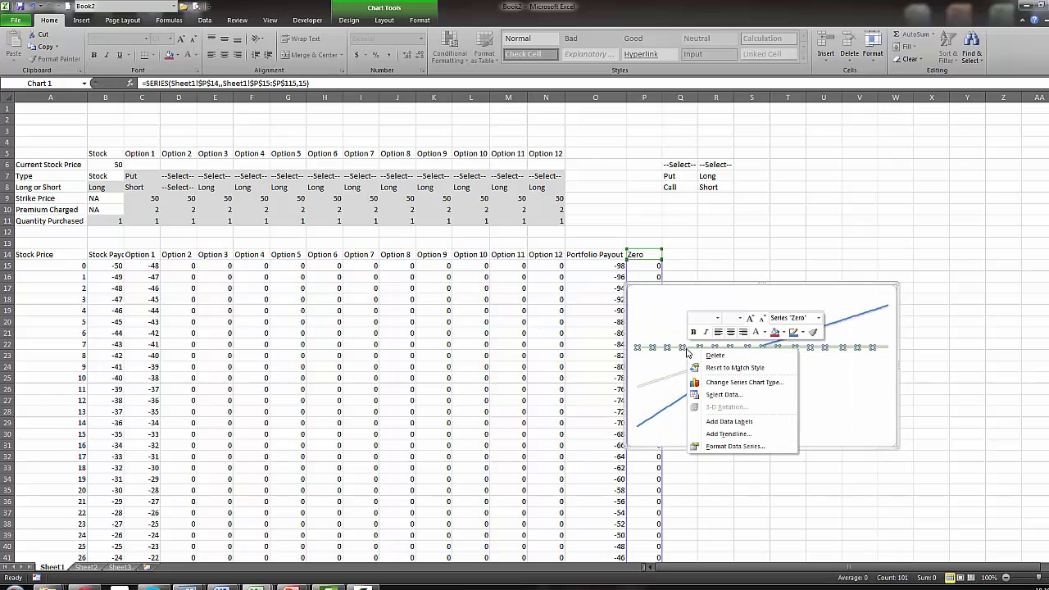
left_click(723, 447)
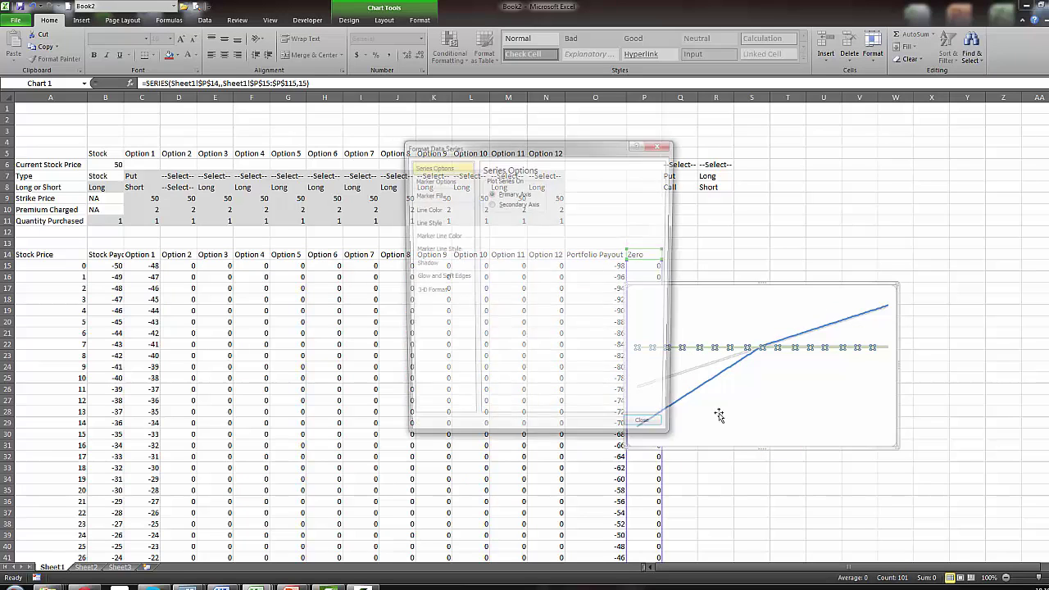
left_click(427, 225)
left_click(566, 185)
left_click(566, 185)
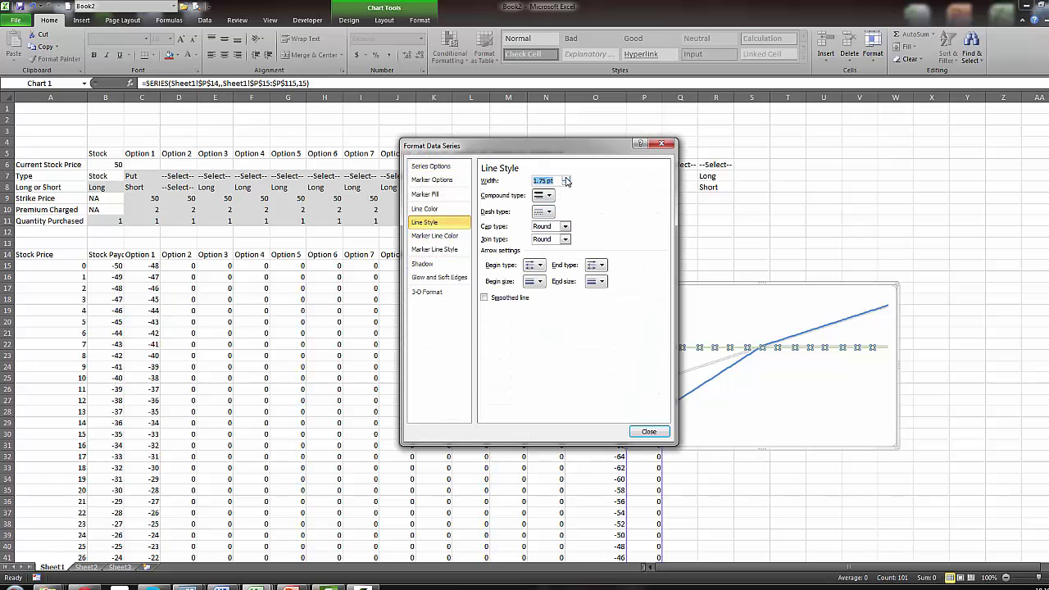
left_click(443, 208)
left_click(529, 227)
left_click(529, 245)
left_click(649, 432)
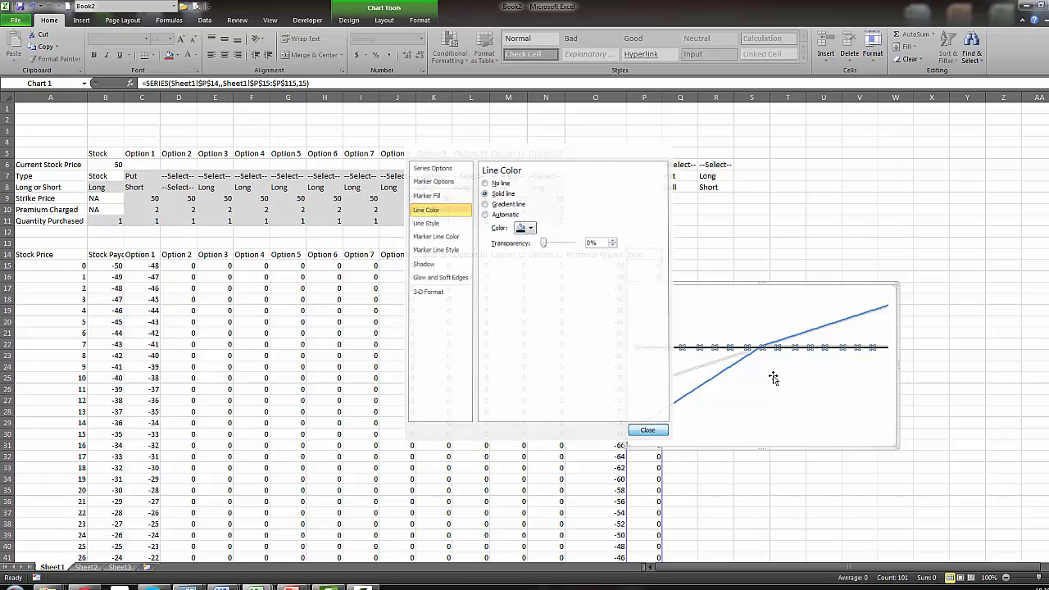
left_click(742, 377)
left_click_drag(843, 290, 923, 207)
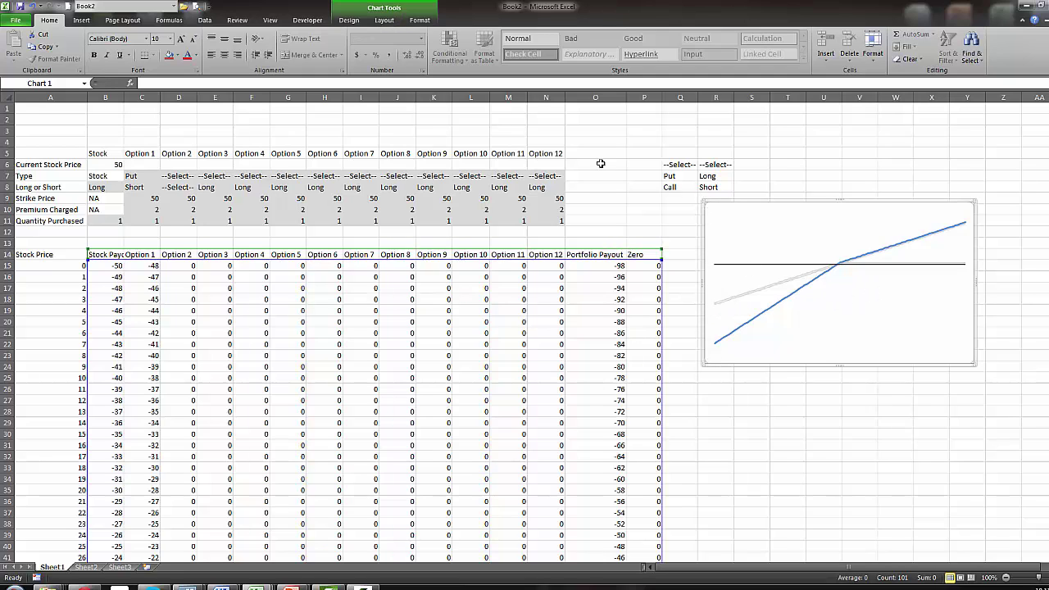
Step: Add a rotated vertical axis title reading Portfolio Value to the chart
left_click(385, 21)
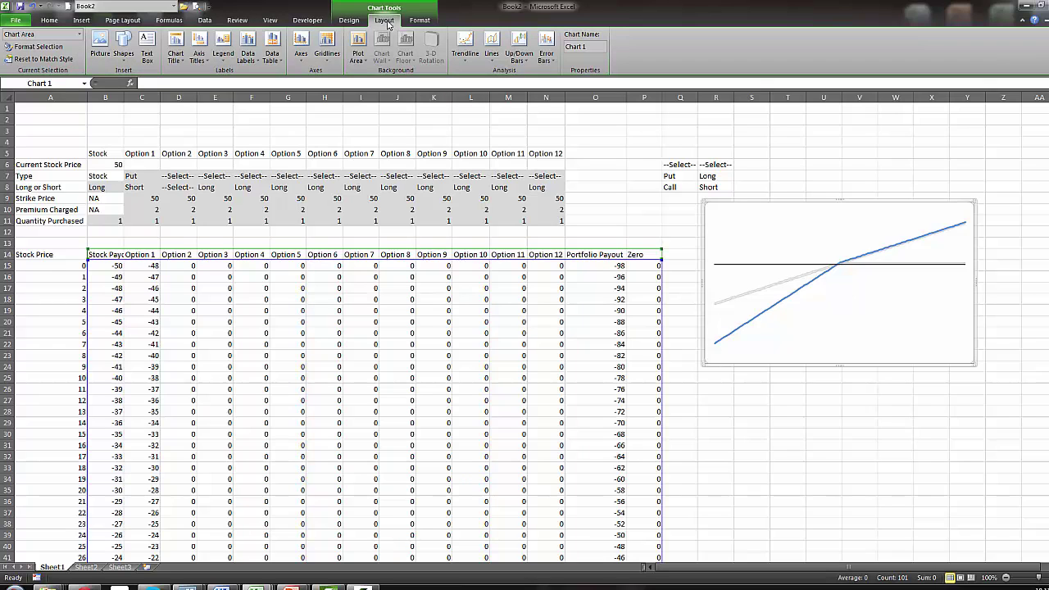
left_click(199, 53)
mouse_move(251, 87)
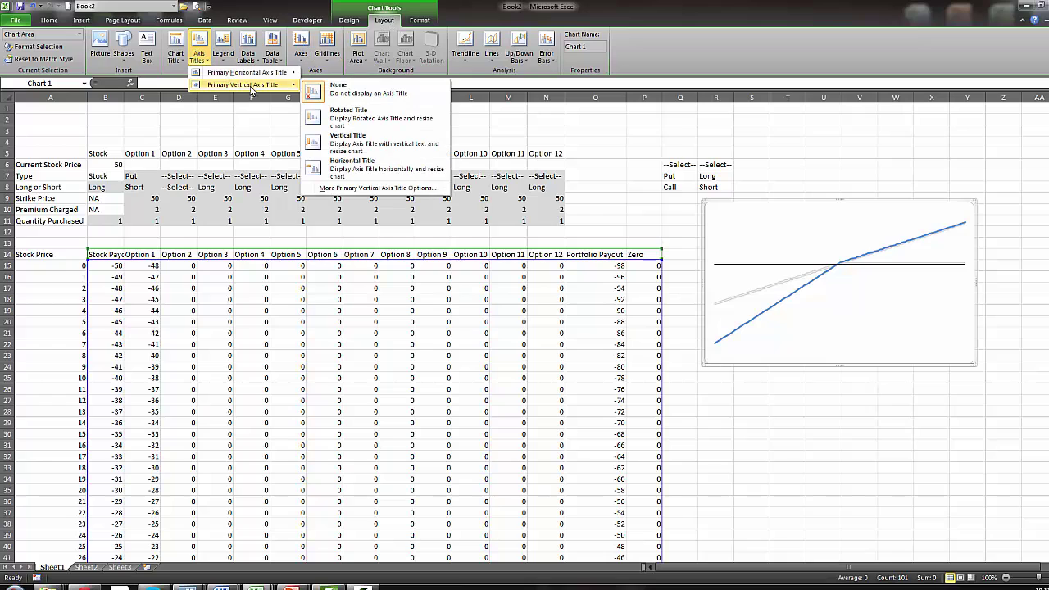
left_click(346, 117)
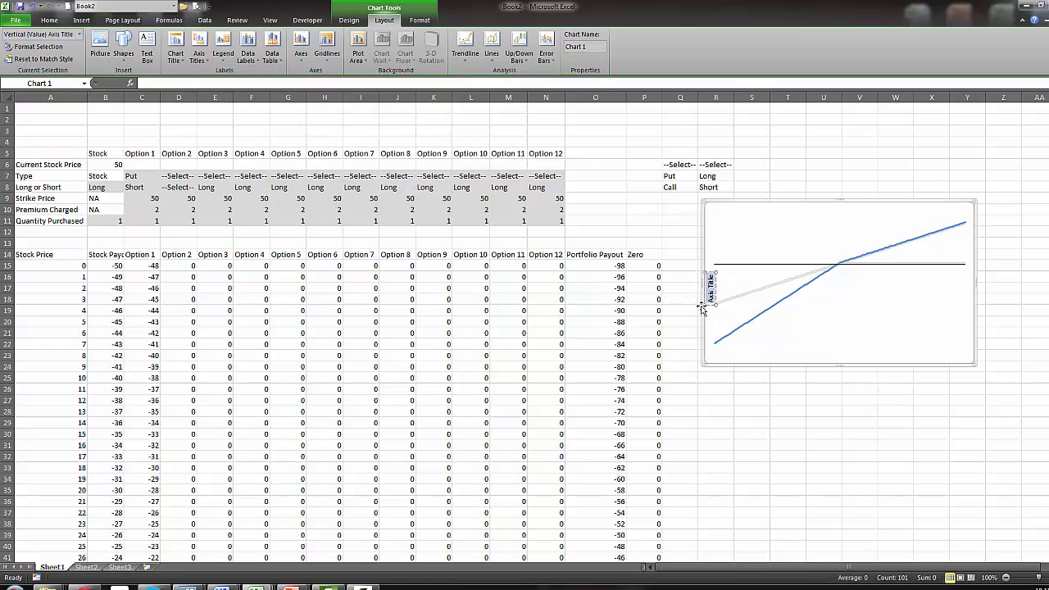
type("Portfo")
type("lio")
type(" Payo")
key("BackSpace")
key("BackSpace")
key("BackSpace")
key("BackSpace")
type("Value")
left_click(719, 360)
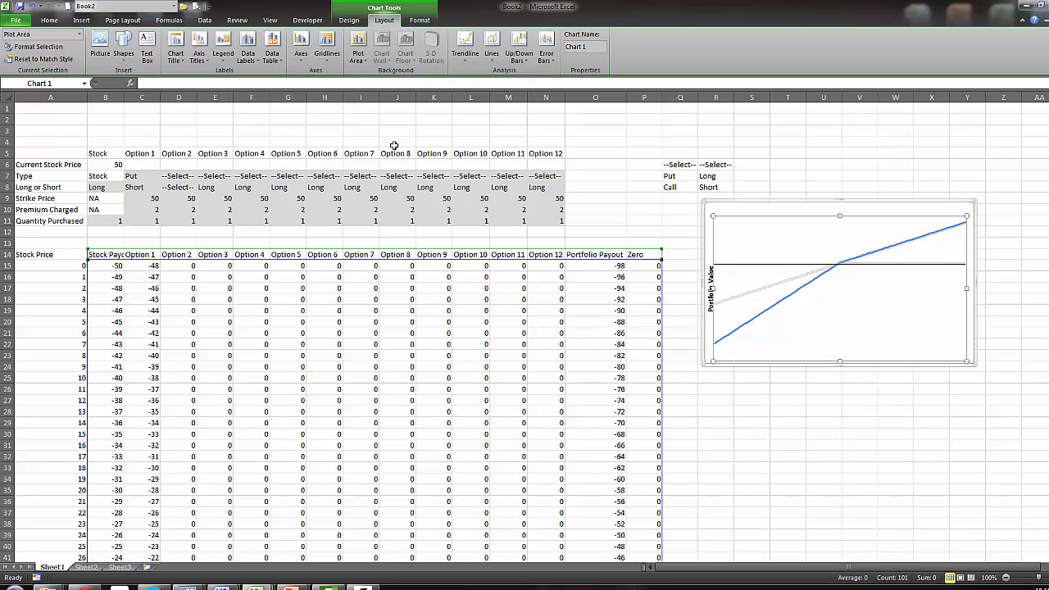
Step: Add a horizontal axis title below the chart's axis reading Underlying Asset Value
left_click(198, 54)
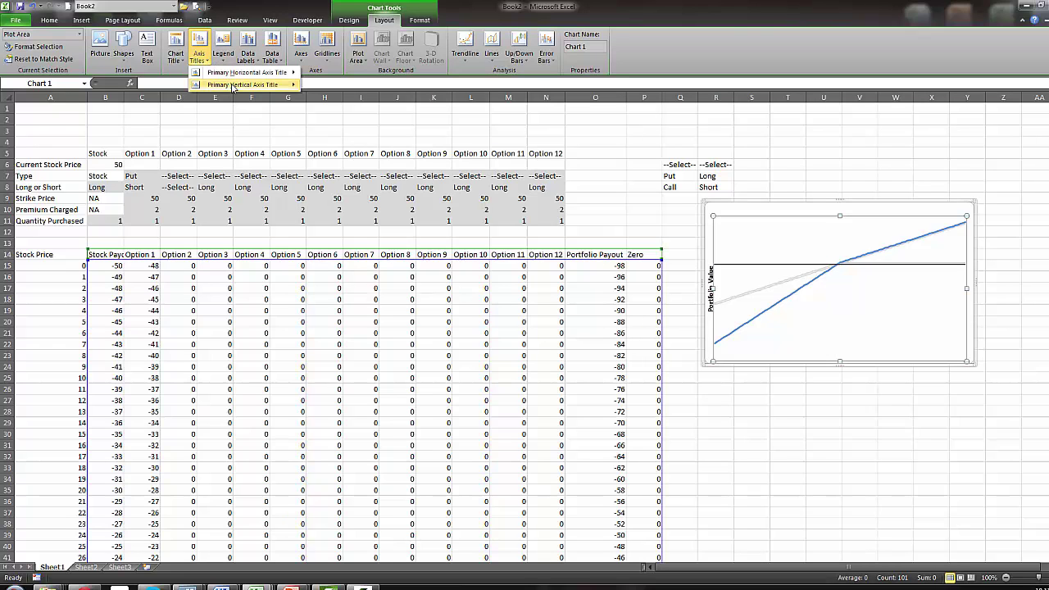
mouse_move(242, 74)
left_click(348, 113)
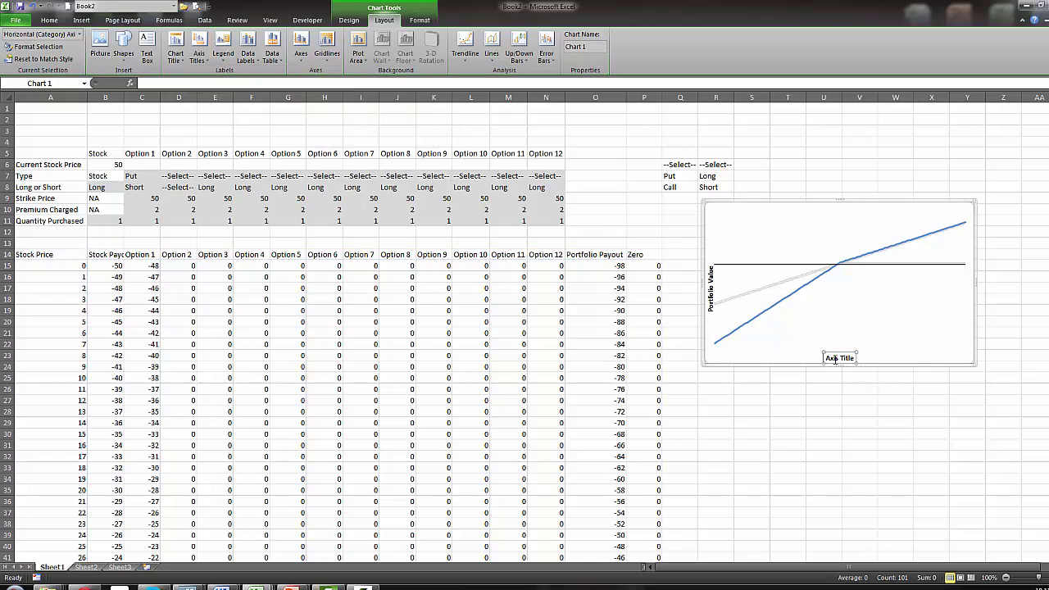
left_click_drag(829, 358, 849, 358)
type("Stock")
key("BackSpace")
key("BackSpace")
key("BackSpace")
key("BackSpace")
type("Asse")
key("BackSpace")
key("BackSpace")
key("BackSpace")
type("Underlying Asset Value")
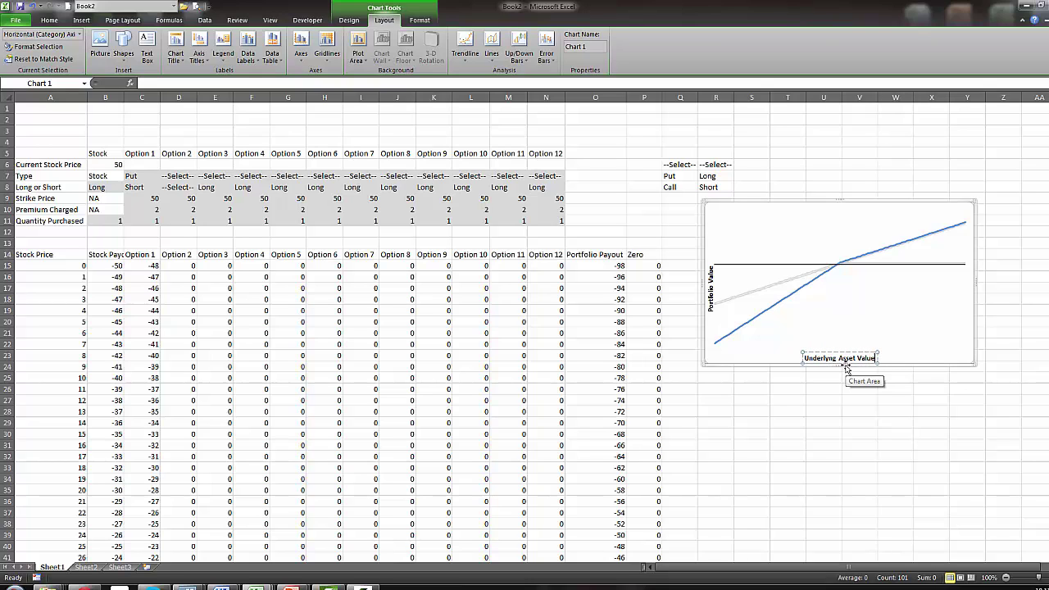
left_click(818, 413)
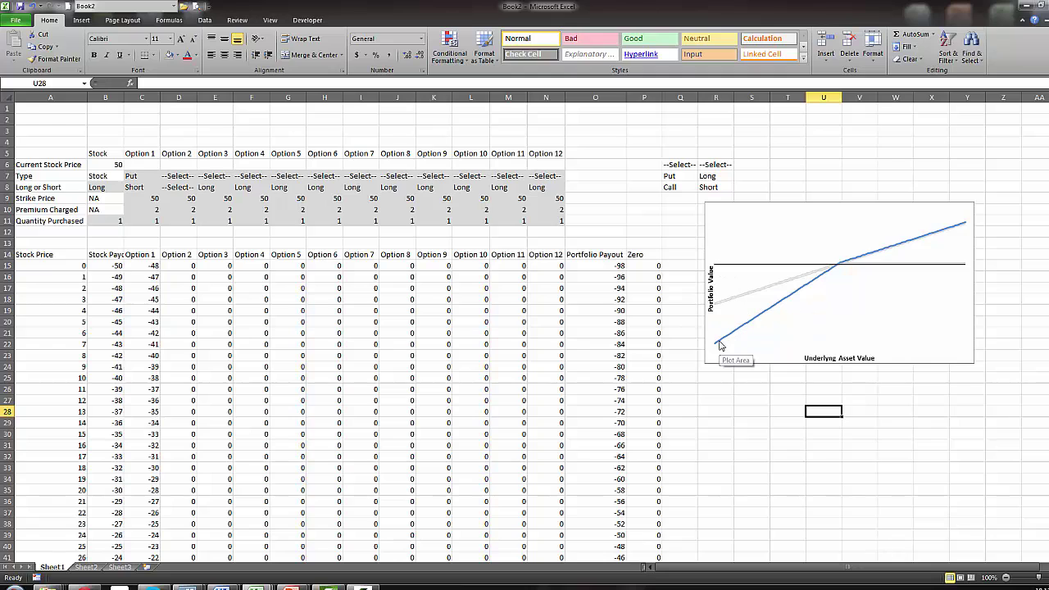
left_click(950, 359)
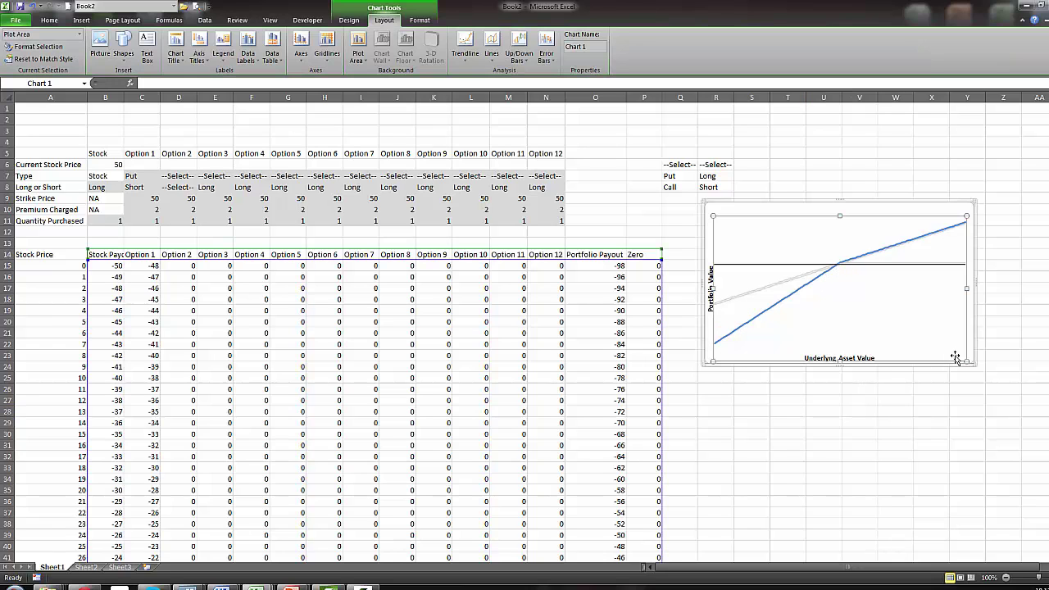
left_click(973, 354)
mouse_move(972, 356)
left_mouse_down()
mouse_move(795, 403)
mouse_move(453, 413)
mouse_move(543, 421)
mouse_move(405, 403)
mouse_move(680, 396)
mouse_move(503, 415)
mouse_move(779, 354)
mouse_move(971, 357)
left_mouse_up()
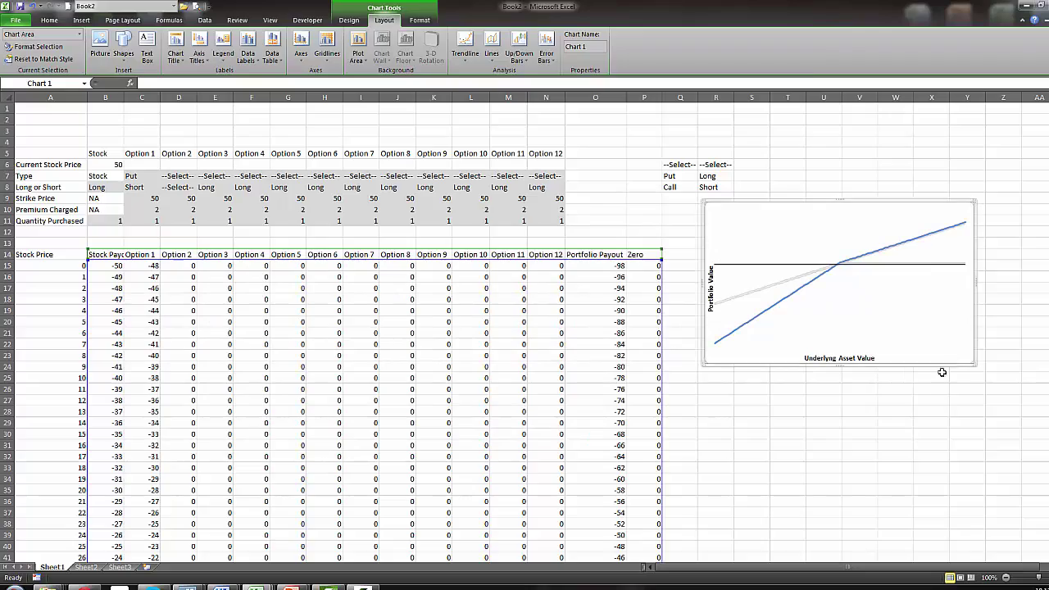
left_click(853, 432)
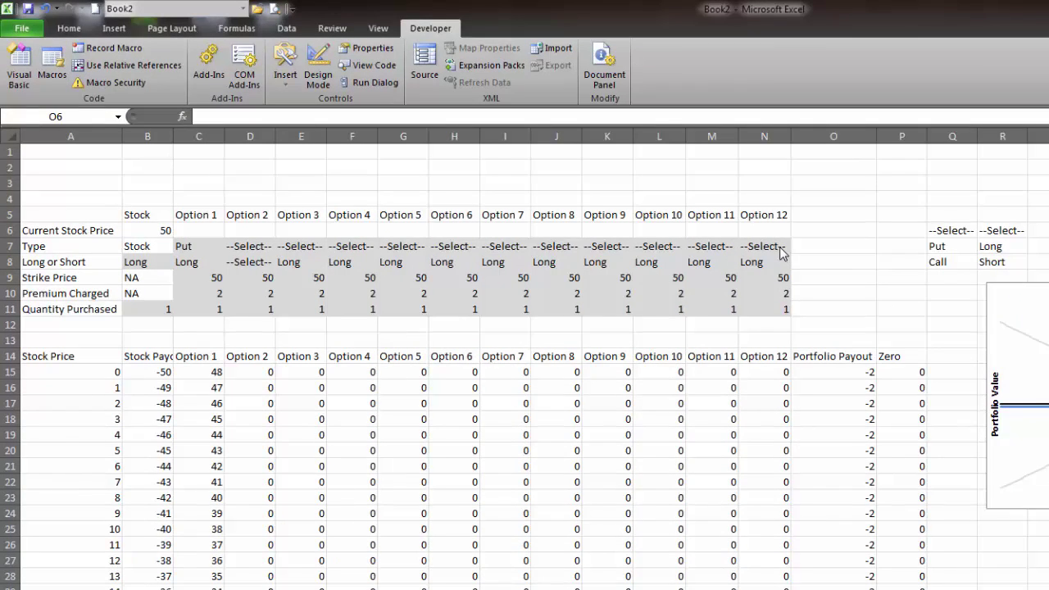
left_click_drag(770, 245, 148, 310)
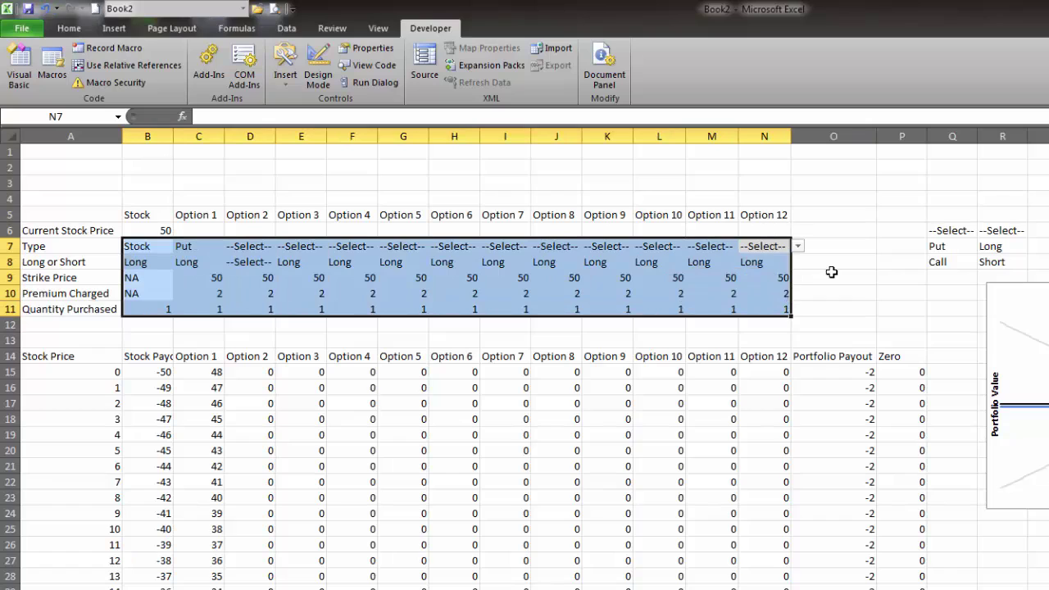
left_click(812, 295)
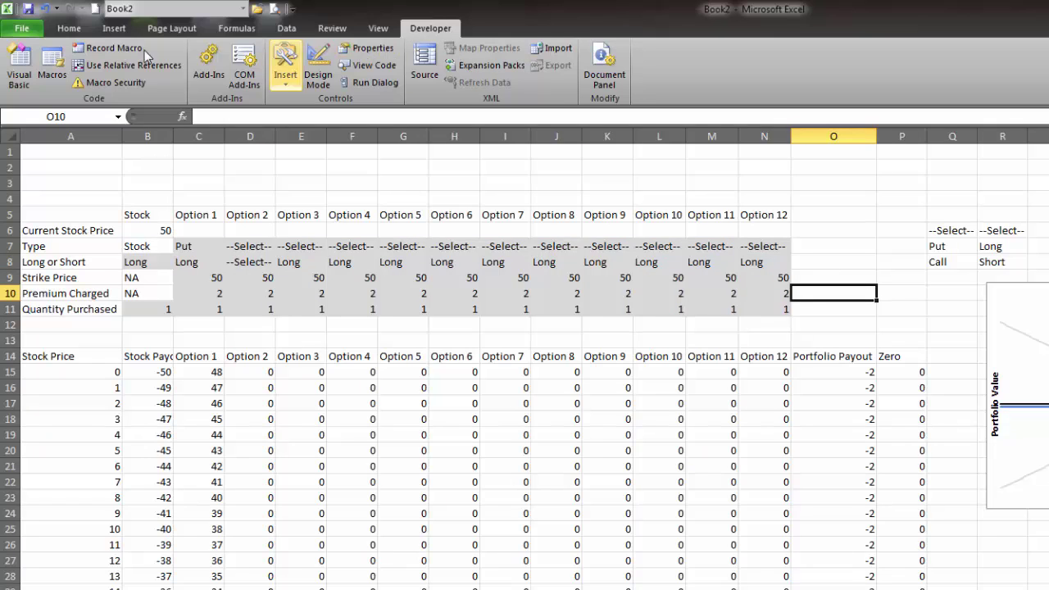
Step: Check in the ribbon customization options that Developer is enabled among the main tabs
left_click(23, 28)
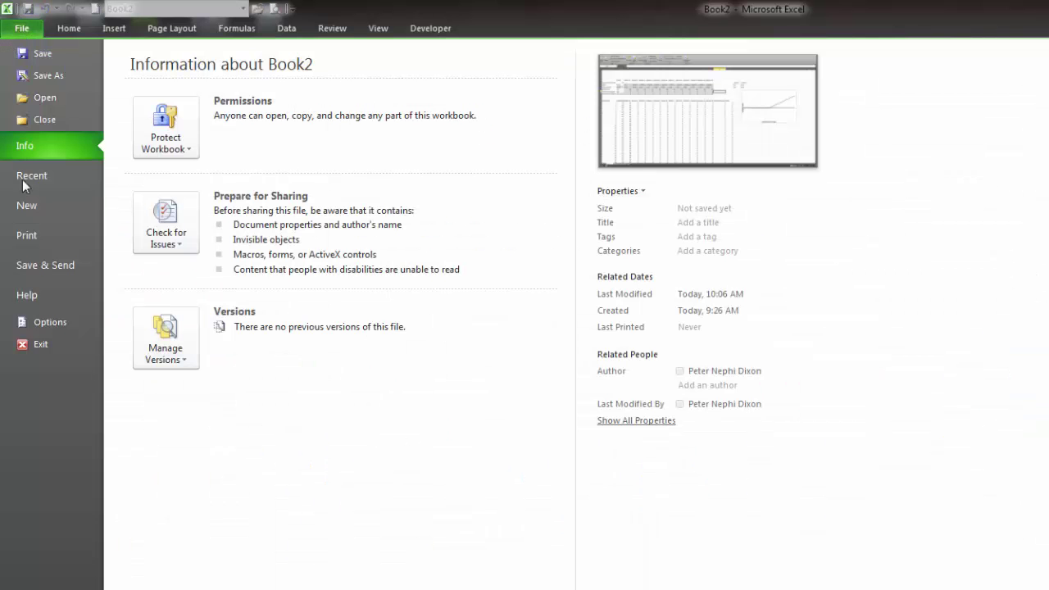
left_click(41, 322)
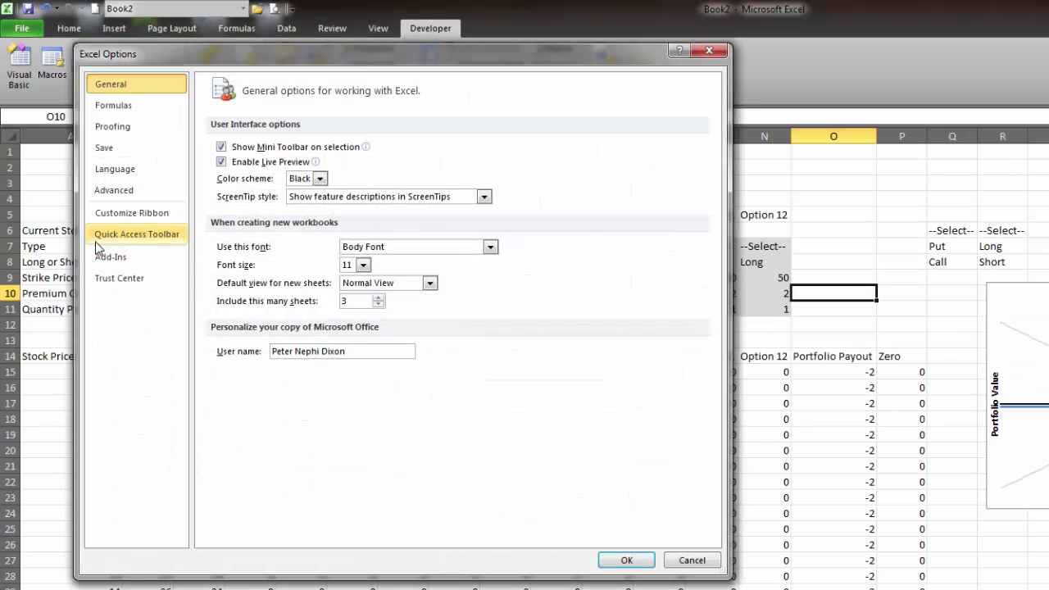
left_click(131, 215)
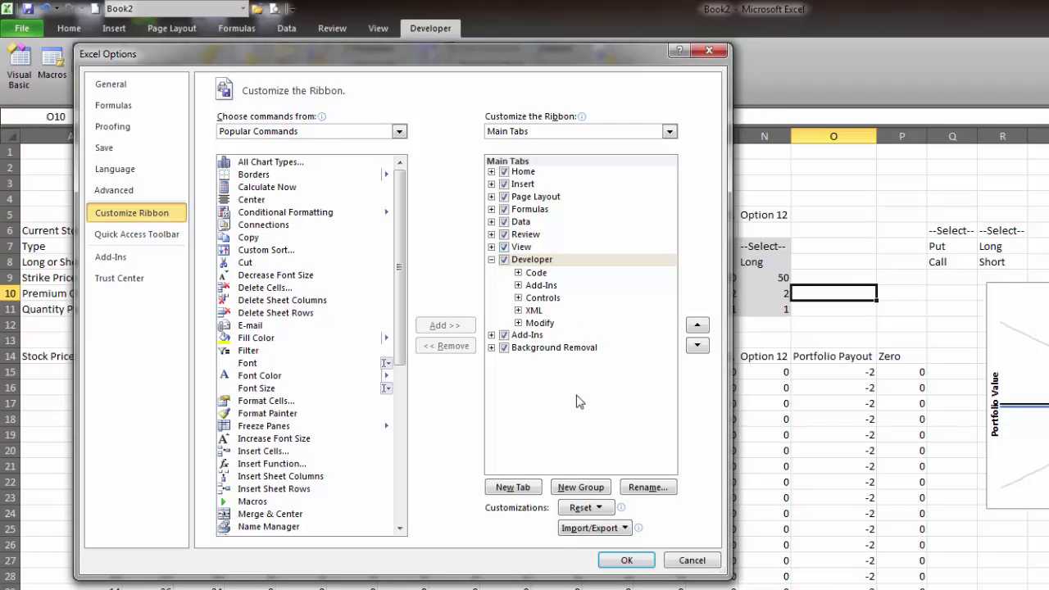
left_click(626, 561)
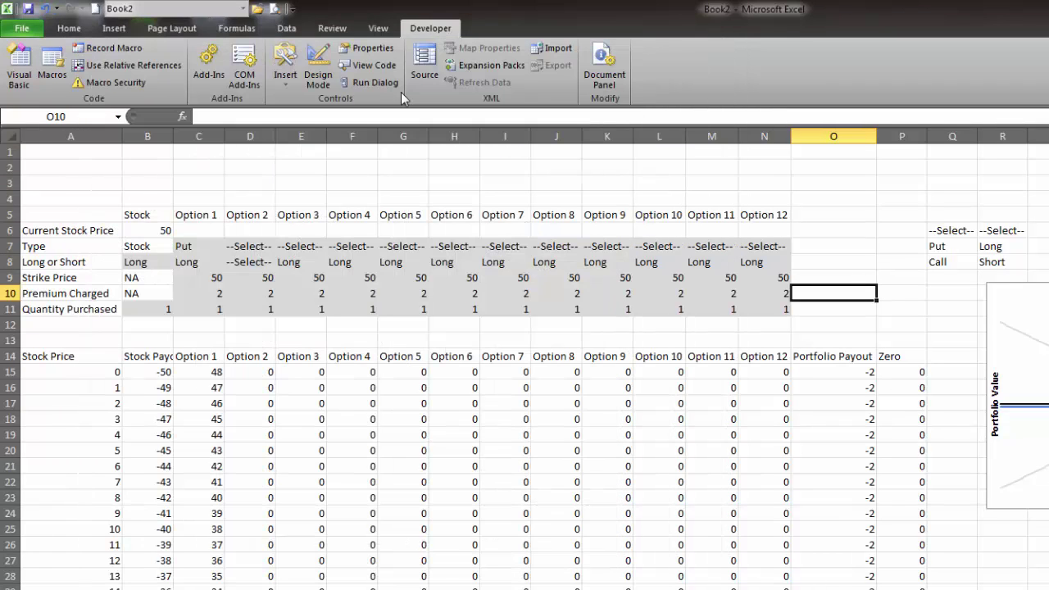
Step: Start recording a macro named renew that is stored in This Workbook
left_click(117, 49)
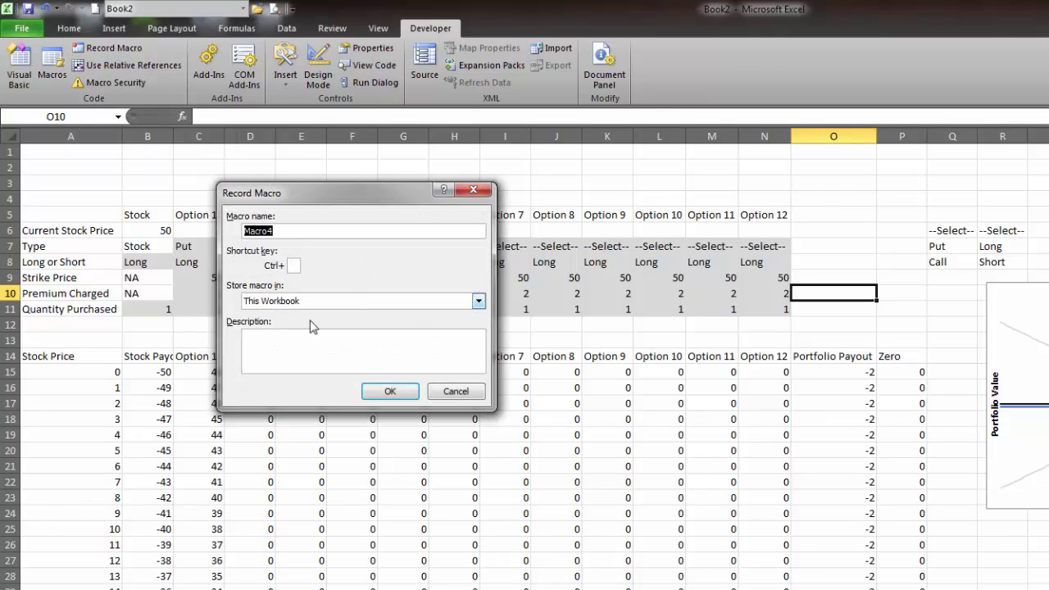
left_click(379, 302)
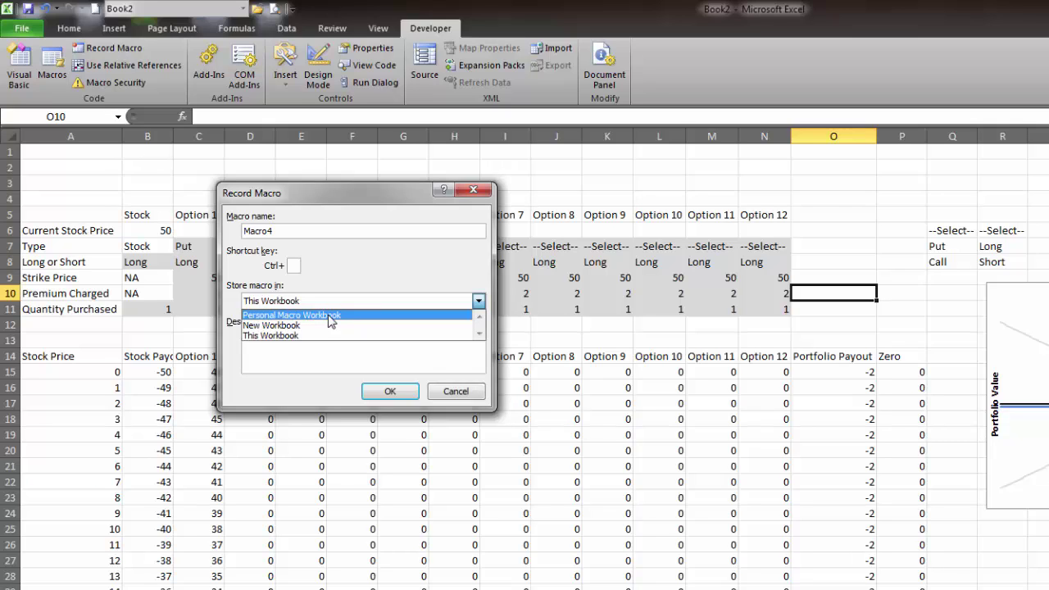
left_click(310, 336)
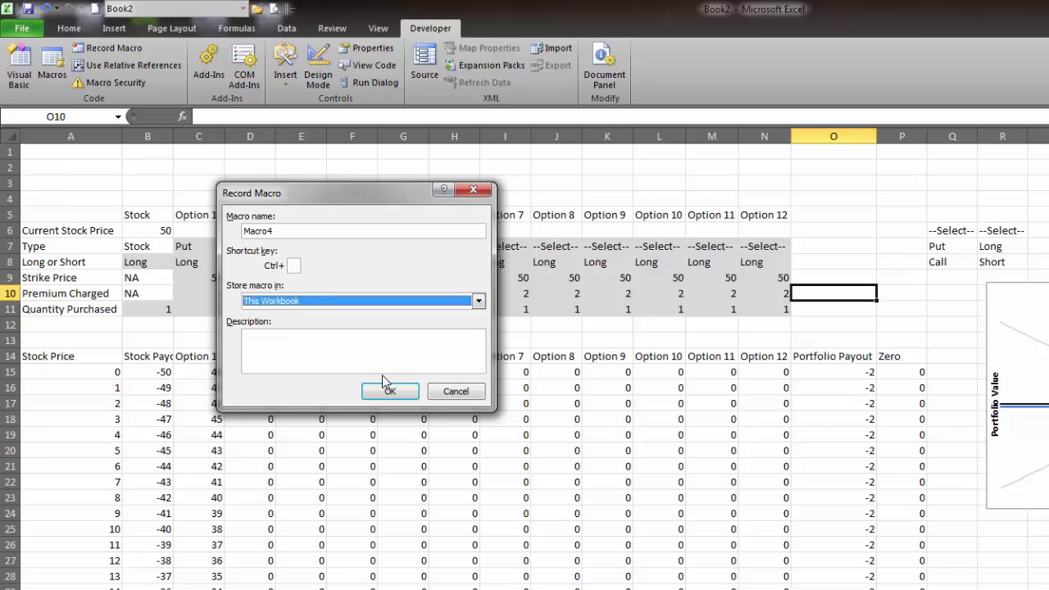
left_click(309, 232)
left_click_drag(309, 232, 181, 223)
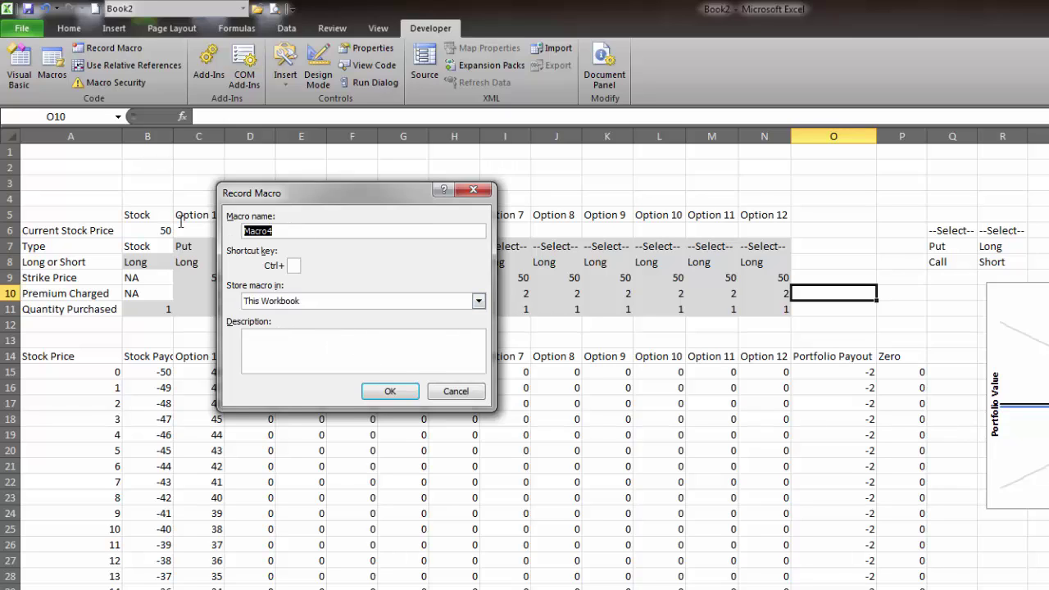
type("res")
left_click(390, 393)
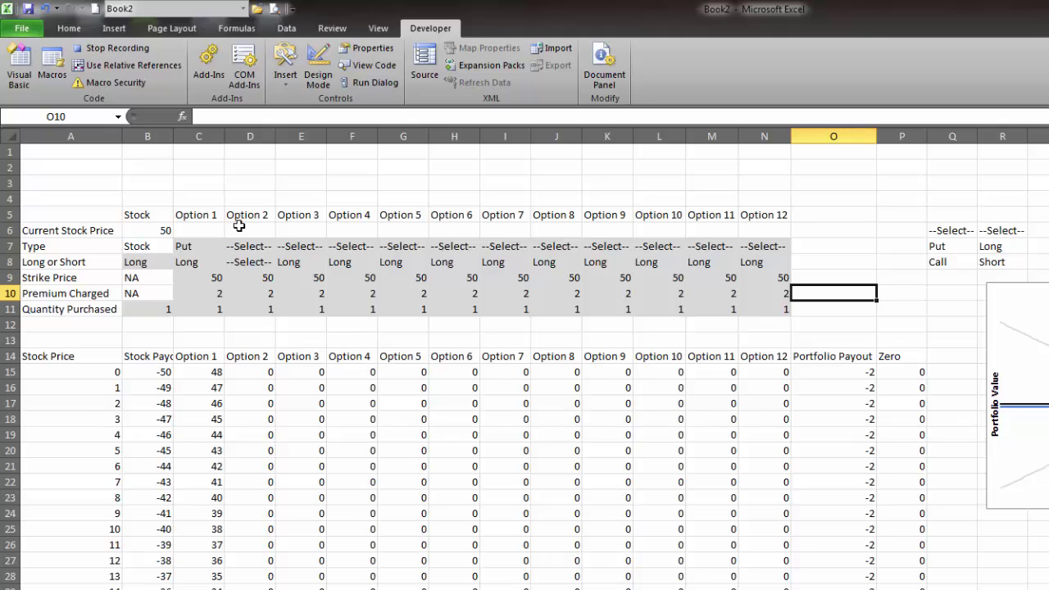
Step: Enter --Select-- as text for Option 1's Type in C7
left_click(189, 246)
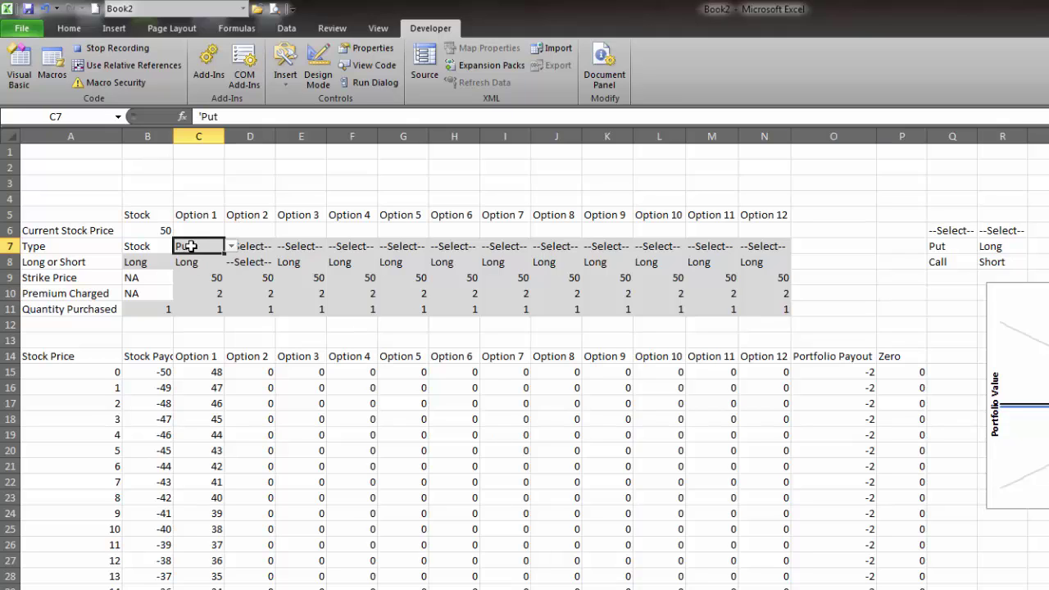
type("'--S")
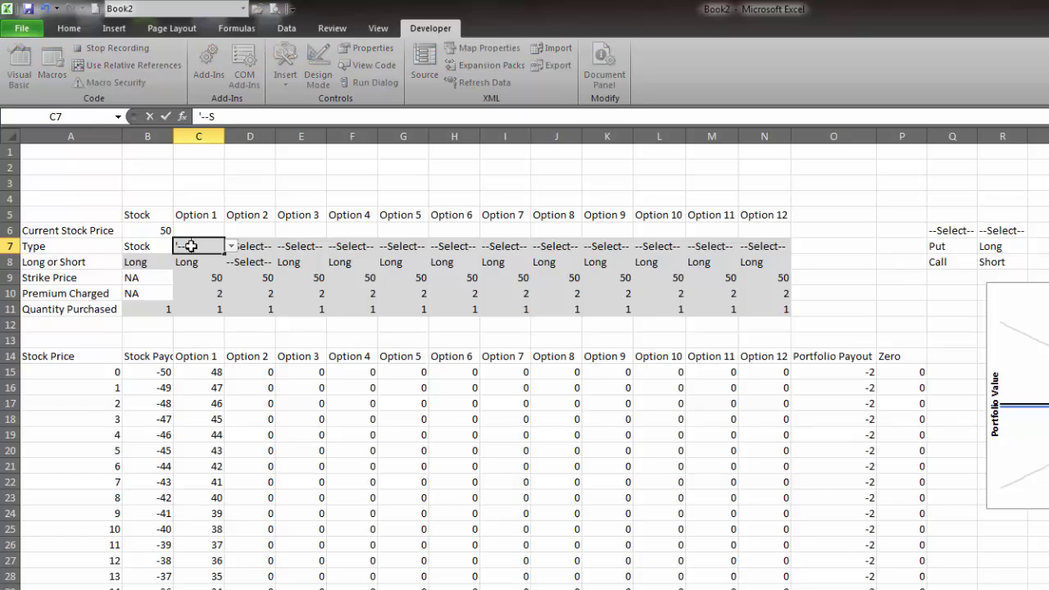
type("elect--")
key("Return")
Step: Copy Option 1's --Select-- Type across the row through Option 12
left_click(190, 246)
key("shift+Right")
key("shift+Right")
key("shift+Right")
key("shift+Right")
key("shift+Right")
key("shift+Right")
key("shift+Right")
key("shift+Right")
key("shift+Right")
key("shift+Right")
key("shift+Right")
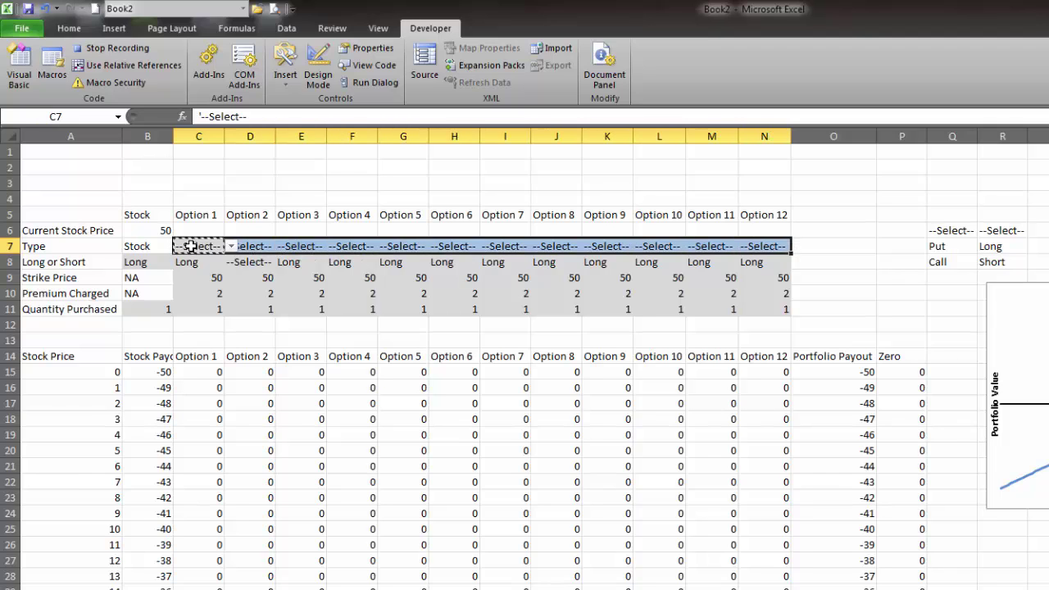
type("--Select--\t--Select--\t--Select--\t--Select--\t--Select--\t--Select--\t--Select--\t--Select--\t--Select--\t--Select--\t--Select--\t--Select--")
key("Escape")
Step: Enter --Select-- as text for the stock's Long or Short value in B8
key("Down")
key("Left")
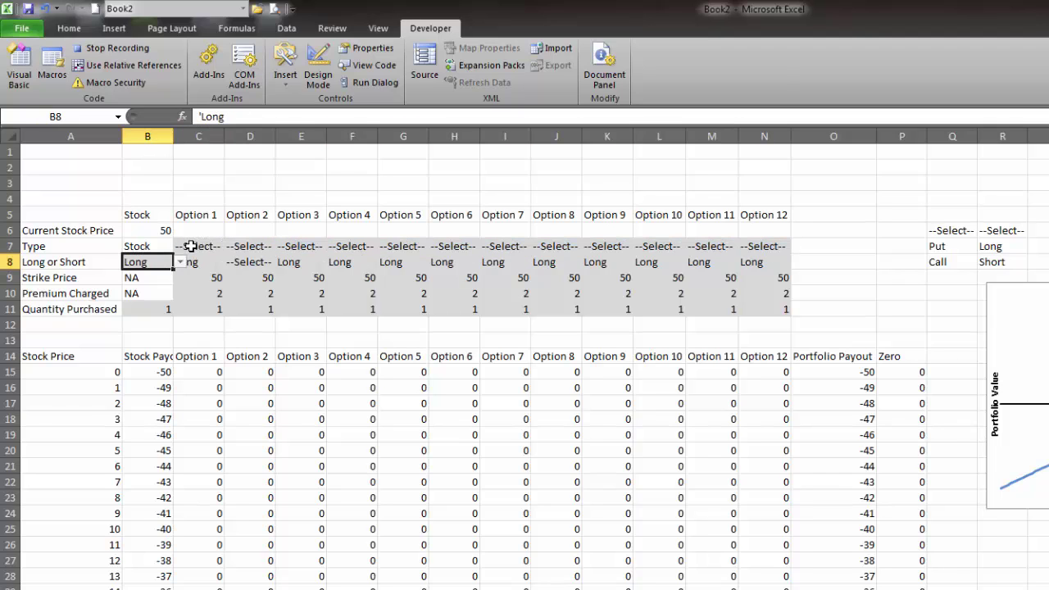
type("'--Sel")
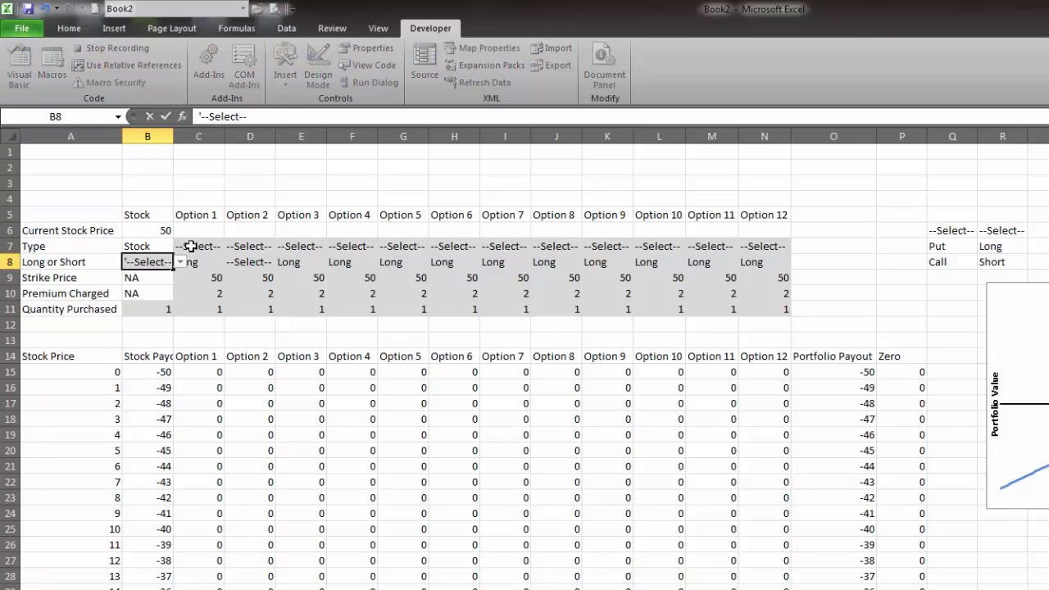
type("ect--")
key("Return")
Step: Copy the stock's --Select-- Long or Short value across Options 1 to 12
key("Up")
key("shift+Right")
key("shift+Right")
key("shift+Right")
key("shift+Right")
key("shift+Right")
key("shift+Right")
key("shift+Right")
key("shift+Right")
key("shift+Right")
key("shift+Right")
key("shift+Right")
key("shift+Right")
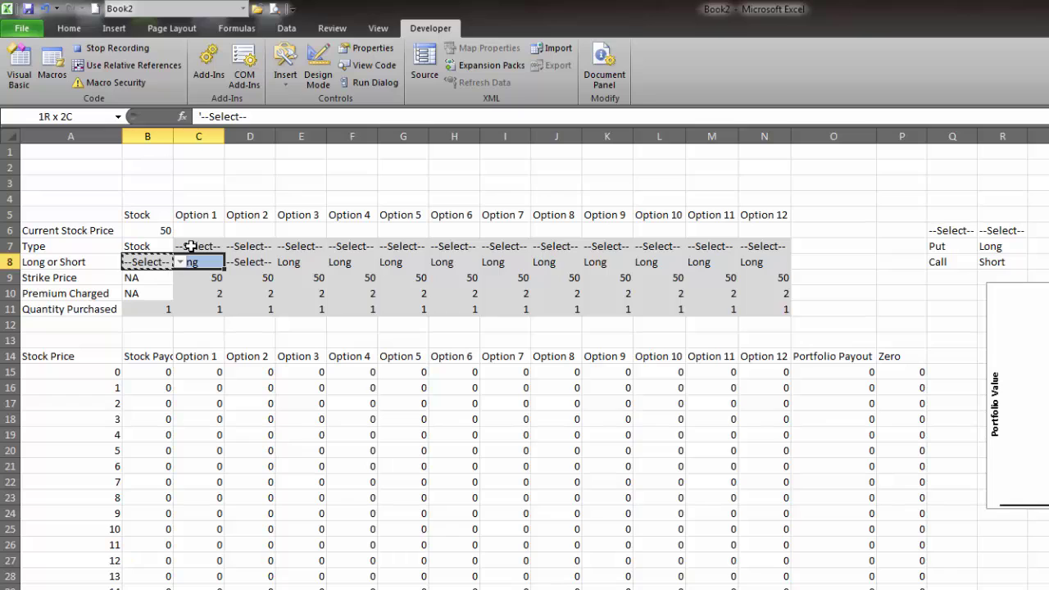
key("ctrl+c")
key("ctrl+v")
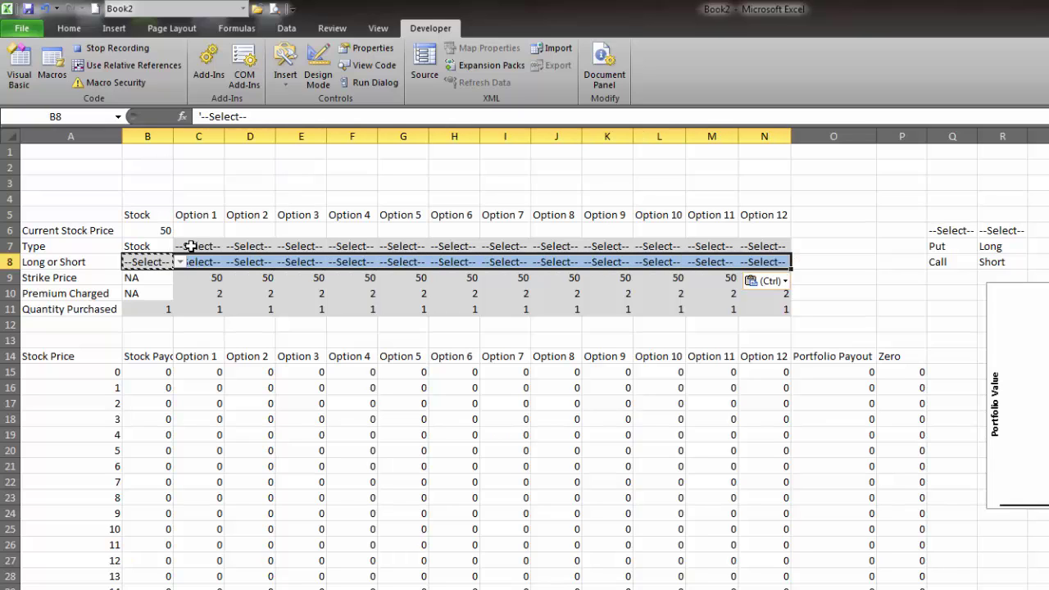
Step: Copy Option 1's Strike Price of 50 across the row through Option 12
key("Right")
key("Down")
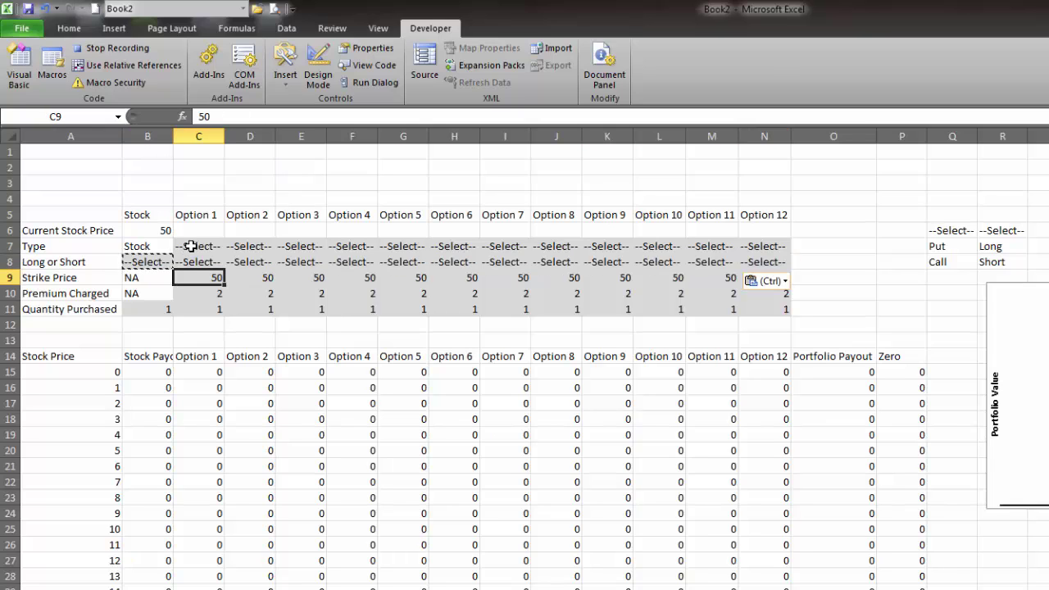
key("F2")
key("Escape")
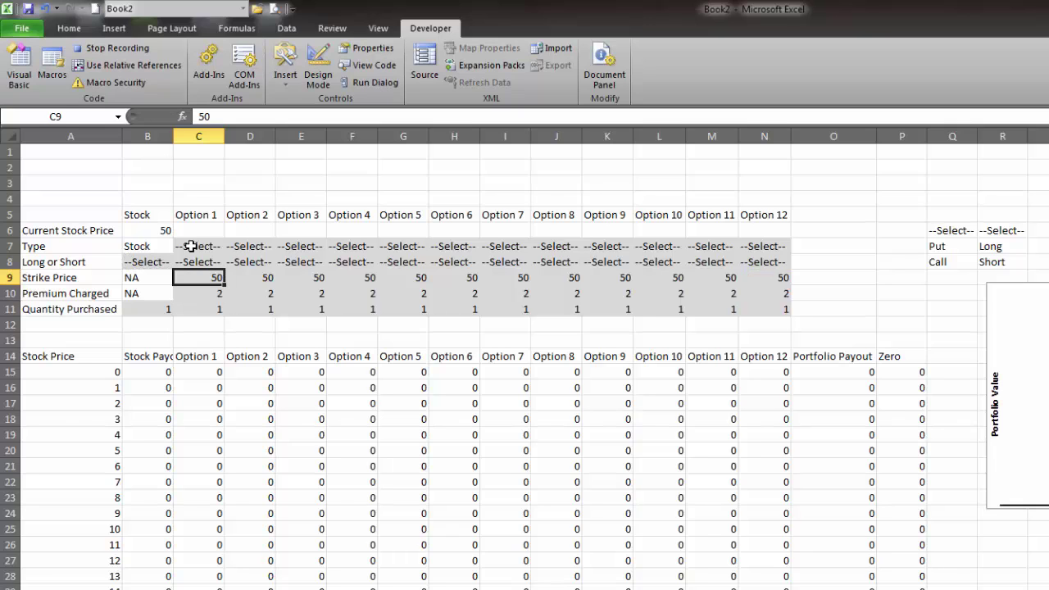
key("ctrl+c")
key("shift+Right")
key("shift+Right")
key("shift+Right")
key("shift+Right")
key("shift+Right")
key("shift+Right")
key("shift+Right")
key("shift+Right")
key("shift+Right")
key("shift+Right")
key("shift+Right")
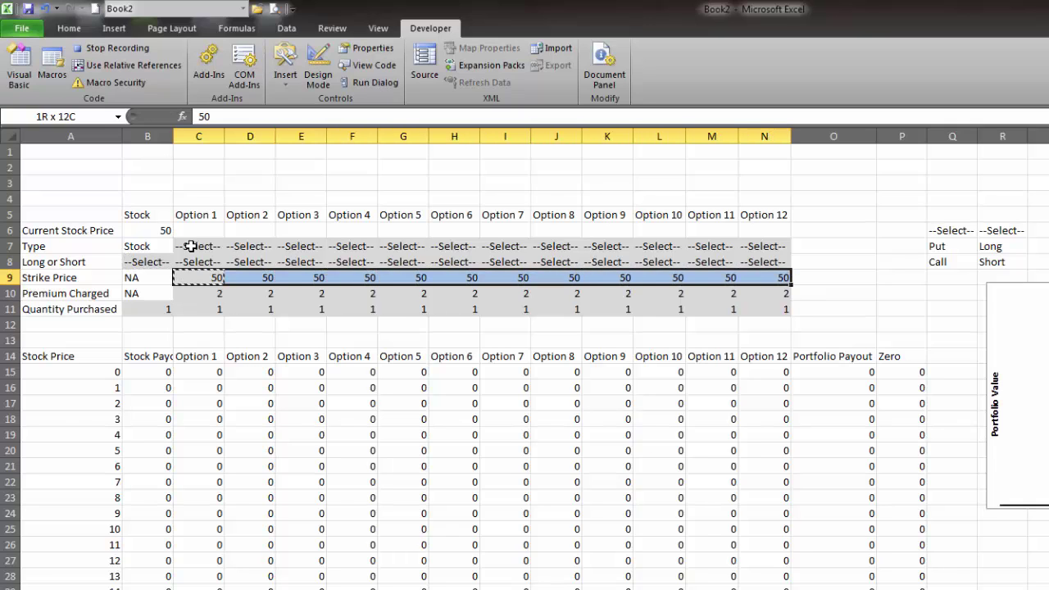
key("ctrl+v")
Step: Copy Option 1's Premium Charged of 2 across the row through Option 12
key("Down")
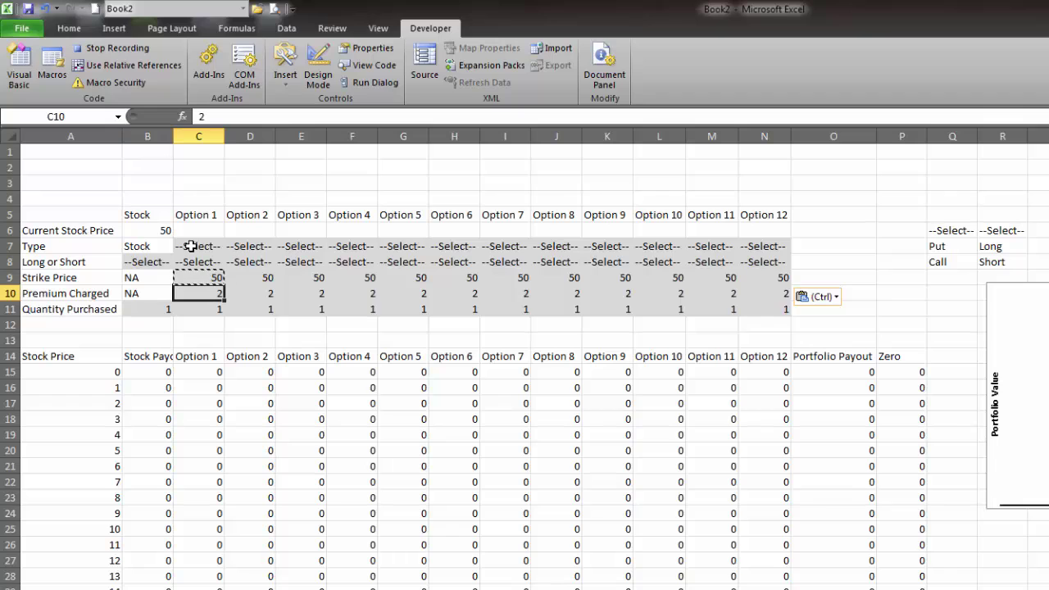
key("F2")
key("Escape")
key("ctrl+c")
key("shift+Right")
key("shift+Right")
key("shift+Right")
key("shift+Right")
key("shift+Right")
key("shift+Right")
key("shift+Right")
key("shift+Right")
key("shift+Right")
key("shift+Right")
key("shift+Right")
key("shift+Right")
key("shift+Right")
key("shift+Left")
key("shift+Left")
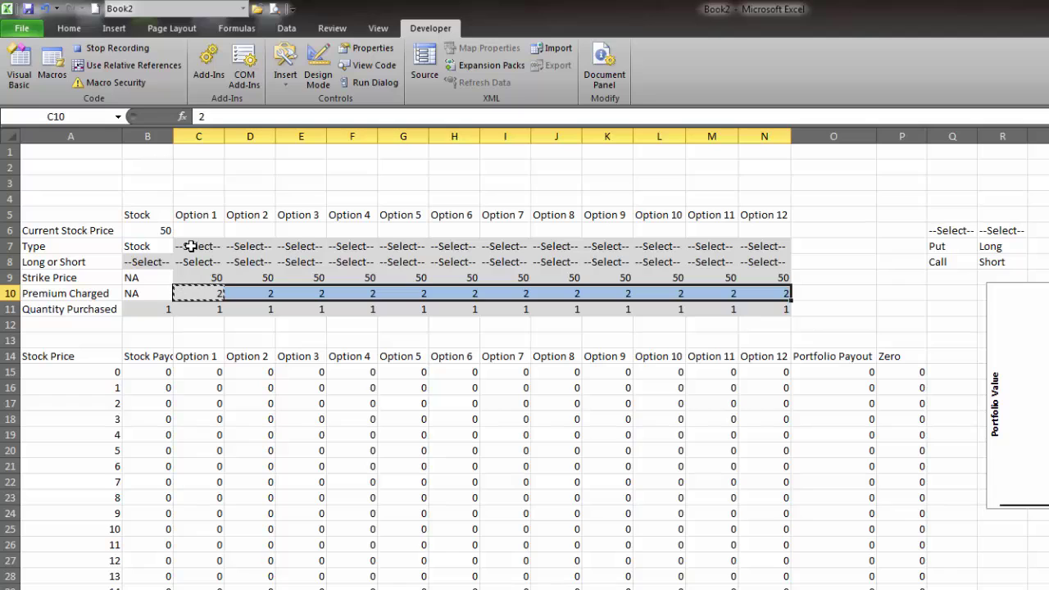
key("ctrl+v")
Step: Copy the stock's Quantity Purchased of 1 across Options 1 to 12 and stop the macro recording
key("Down")
key("Left")
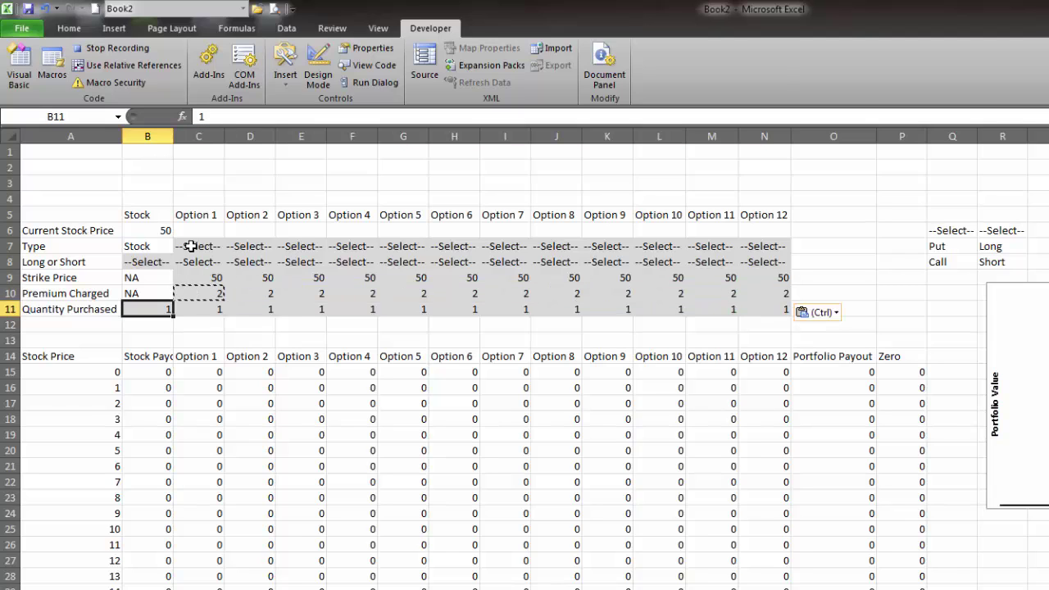
key("Escape")
key("ctrl+c")
key("shift+Right")
key("shift+Right")
key("shift+Right")
key("shift+Right")
key("shift+Right")
key("shift+Right")
key("shift+Right")
key("shift+Right")
key("shift+Right")
key("shift+Right")
key("shift+Right")
key("shift+Right")
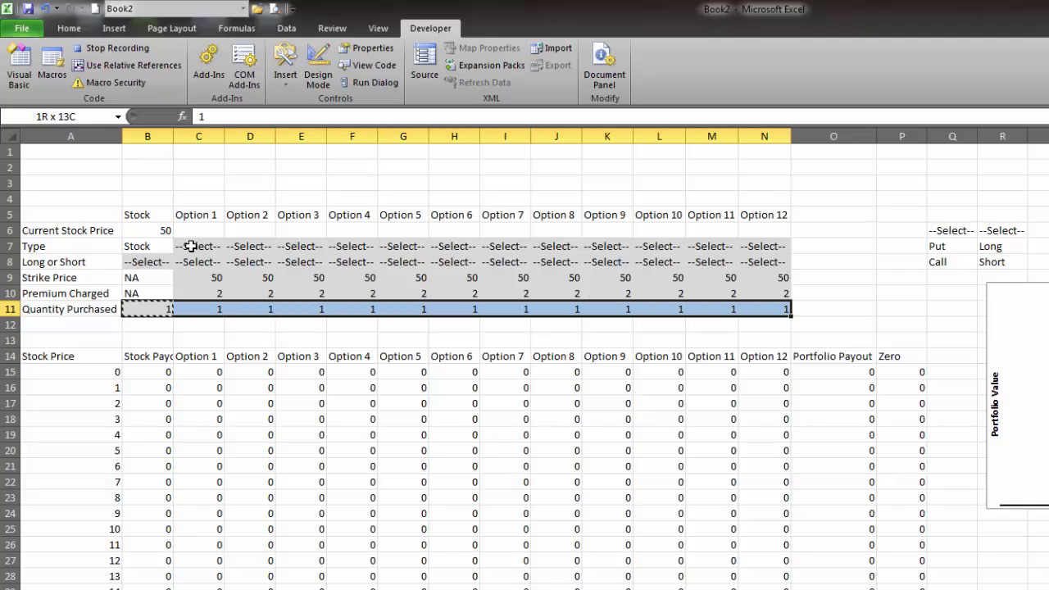
key("ctrl+v")
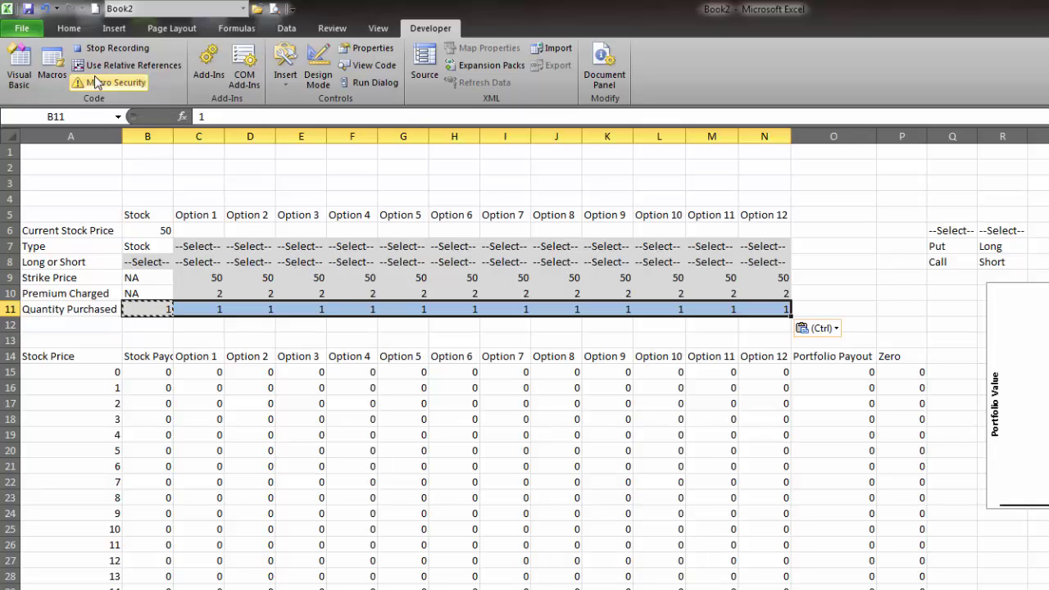
left_click(100, 50)
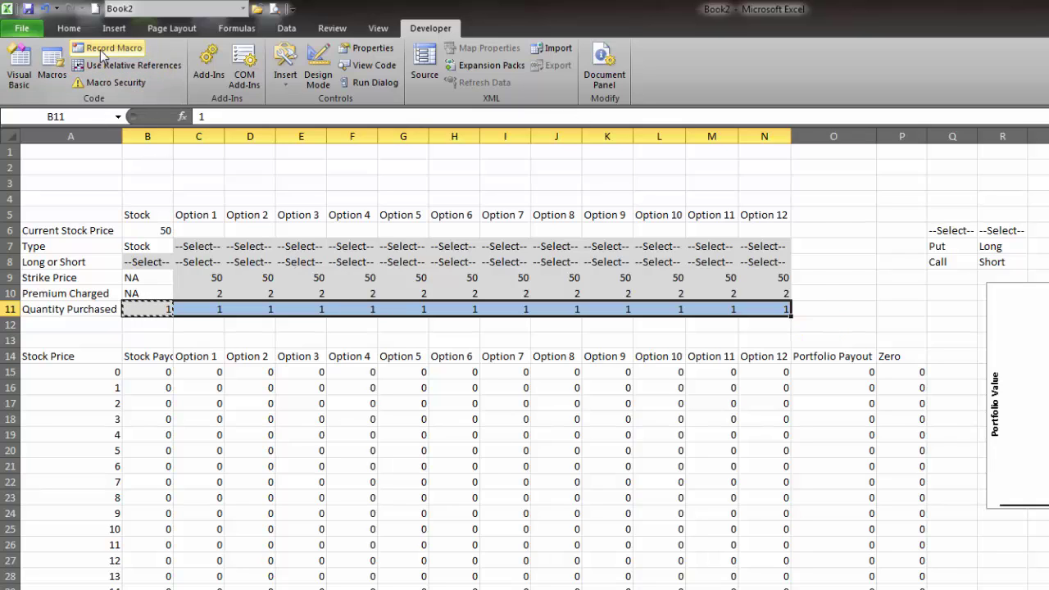
Step: Insert a form control button beside the Option 12 inputs, above Portfolio Payout, and assign the renew macro to it
left_click(284, 85)
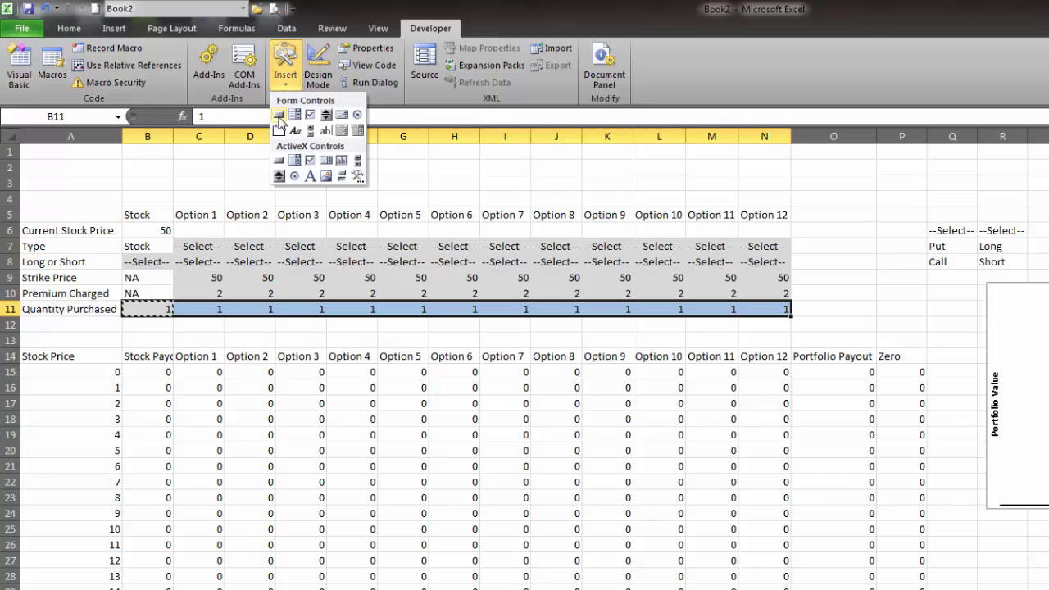
left_click(295, 114)
mouse_move(804, 209)
left_mouse_down()
mouse_move(925, 287)
mouse_move(988, 289)
left_mouse_up()
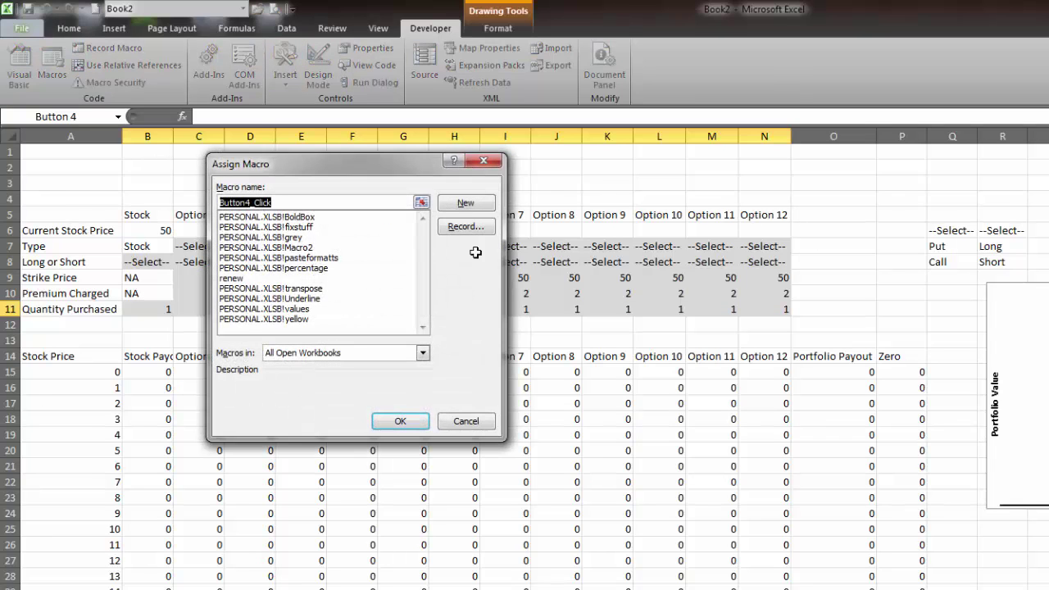
left_click(232, 278)
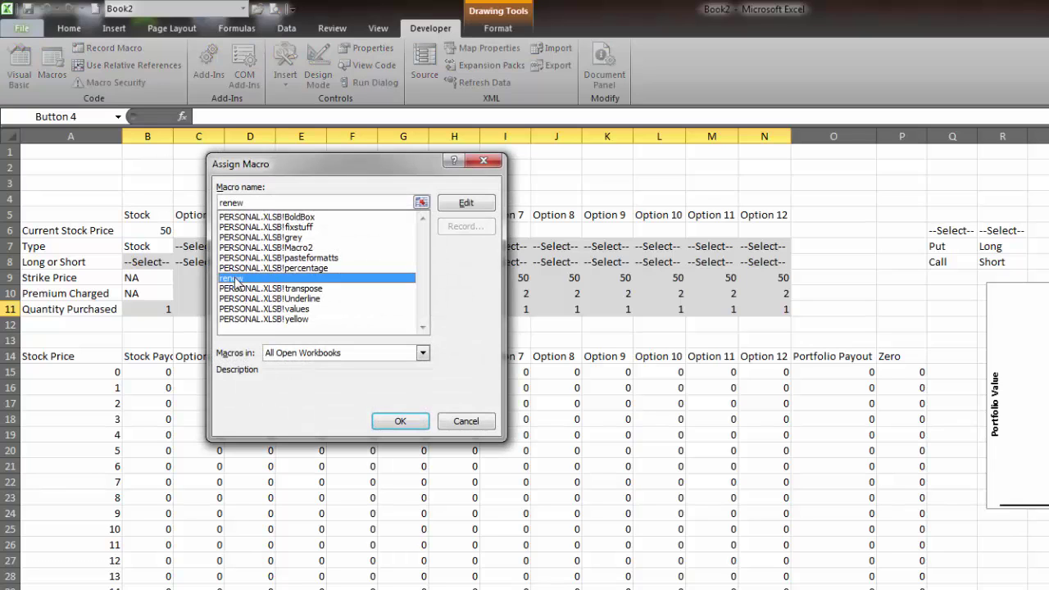
left_click(399, 423)
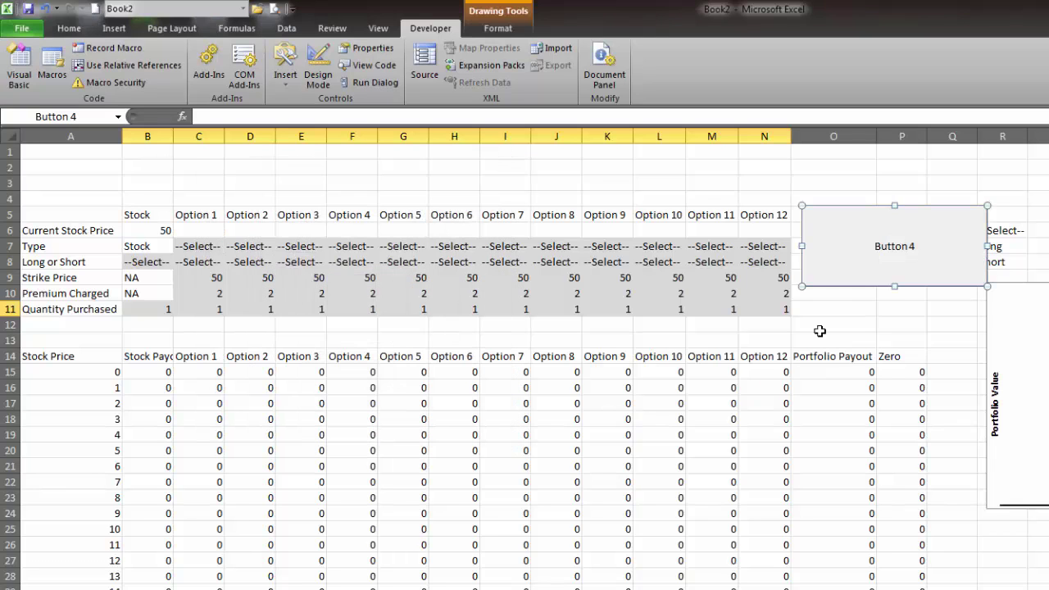
Step: Replace the new button's label with Reset Values
left_click(879, 247)
key("Delete")
key("Delete")
key("Delete")
type("Reset Values")
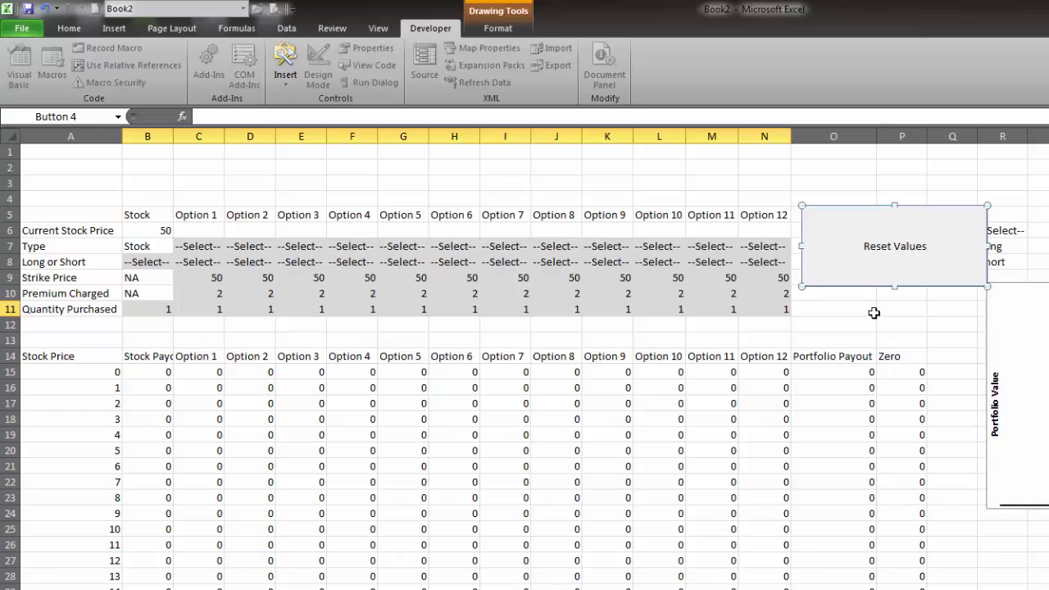
Step: Move the Reset Values button down beside the Option 12 inputs, level with rows 7 to 11, and run it once
left_click(874, 313)
right_click(941, 269)
key("Escape")
left_click_drag(925, 286, 925, 313)
key("Escape")
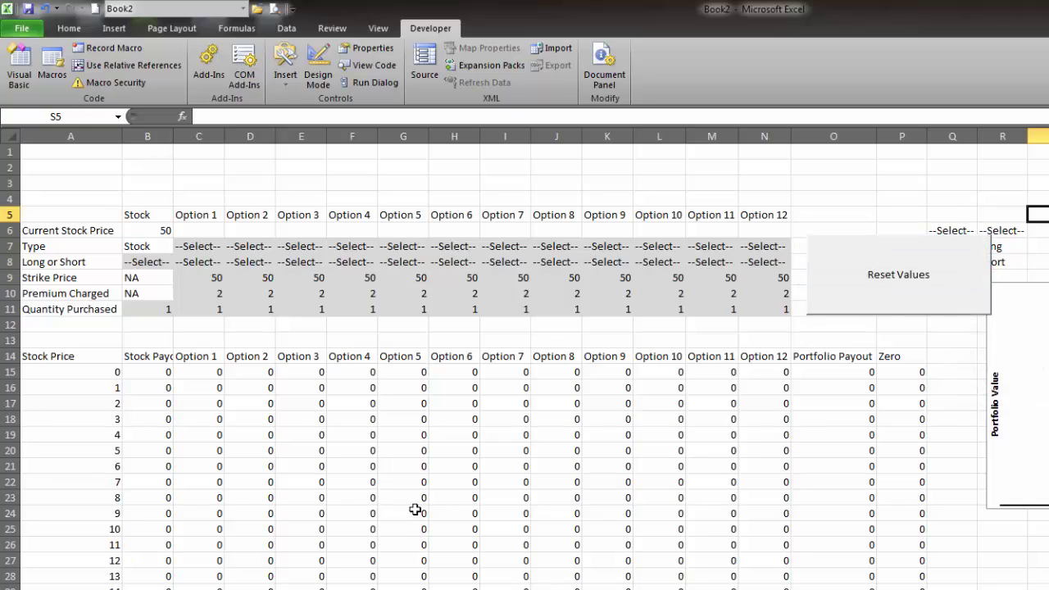
left_click(899, 282)
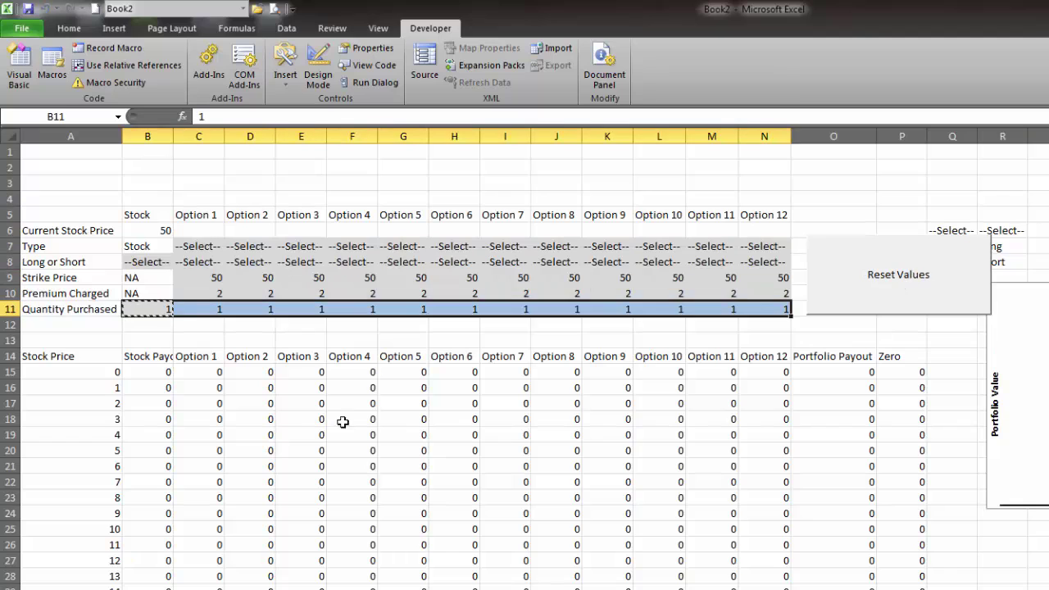
left_click(859, 341)
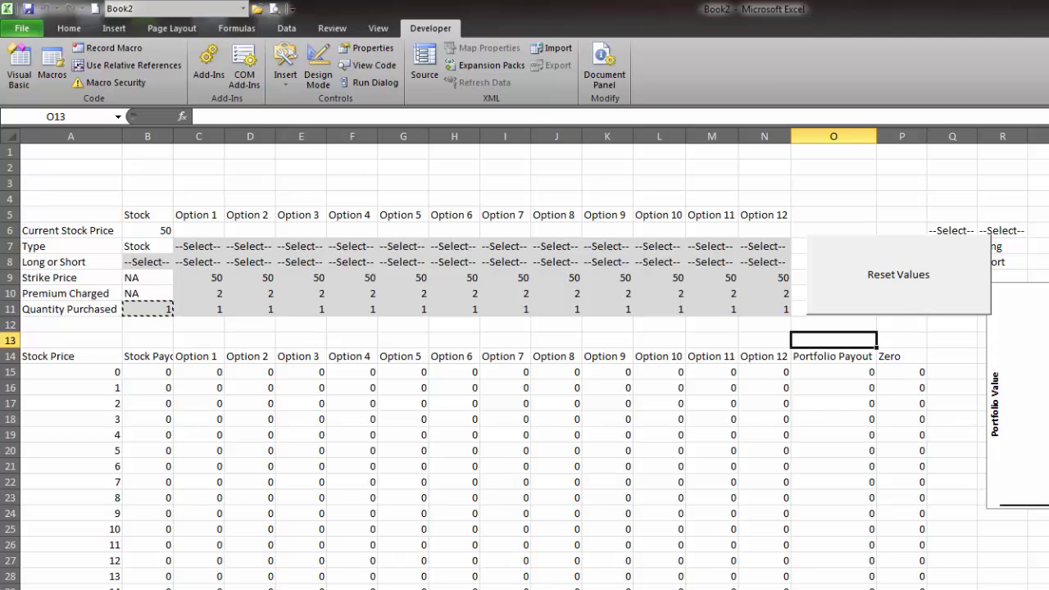
Step: Fill the payoff table from Stock Price through Zero, and the entire sheet, with White, Background 1, Darker 5%
left_click(57, 355)
key("shift+Right")
key("shift+Right")
key("shift+Right")
key("shift+Right")
key("shift+Right")
key("shift+Right")
key("shift+Right")
key("shift+Right")
key("shift+Right")
key("shift+Right")
key("shift+Right")
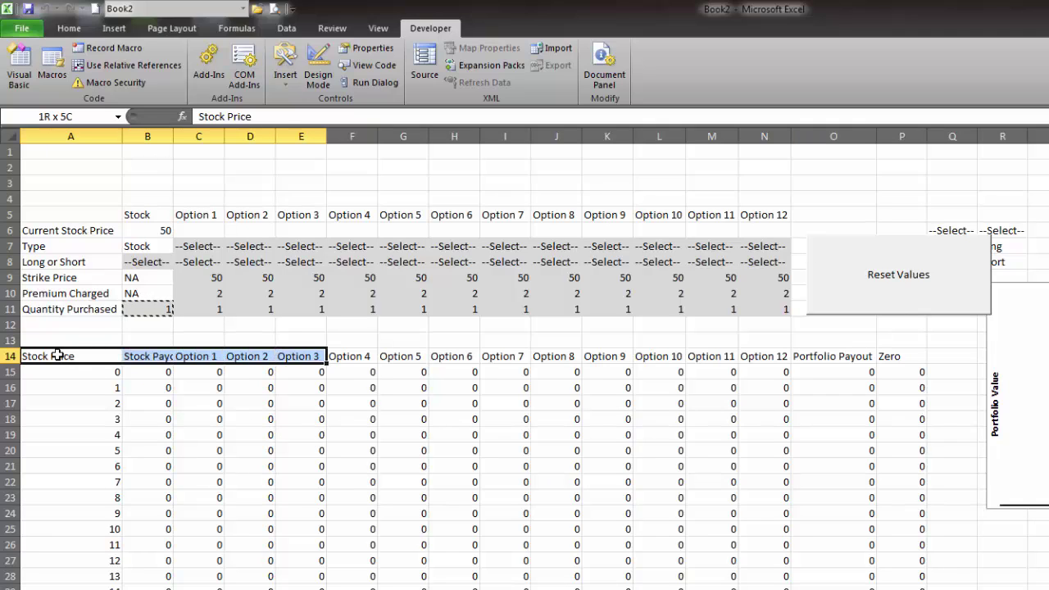
key("shift+Right")
key("shift+Right")
key("shift+Right")
key("shift+Right")
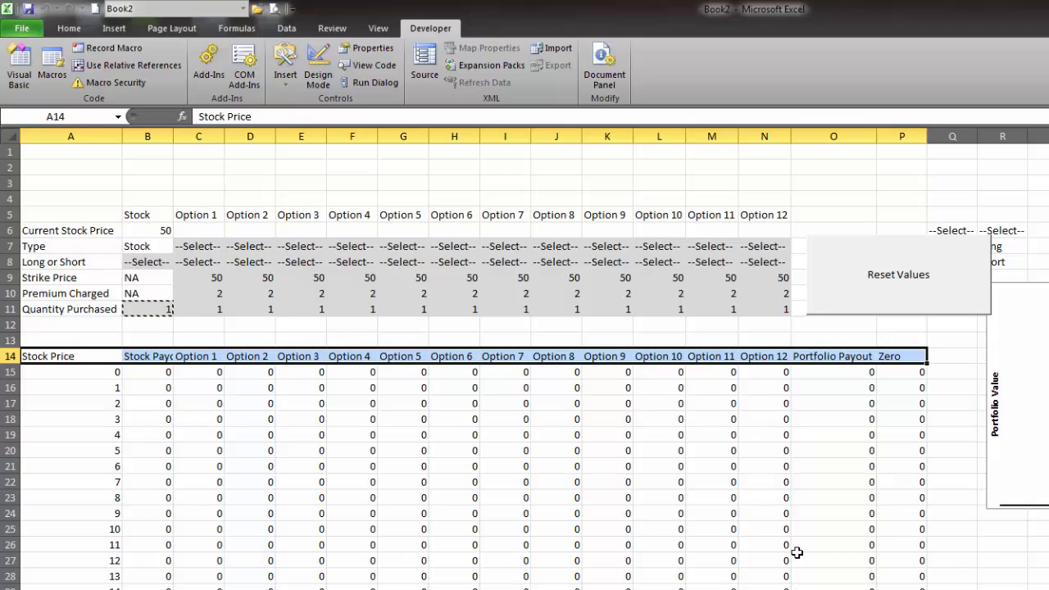
key("ctrl+shift+Down")
scroll(797, 553, "up", 20)
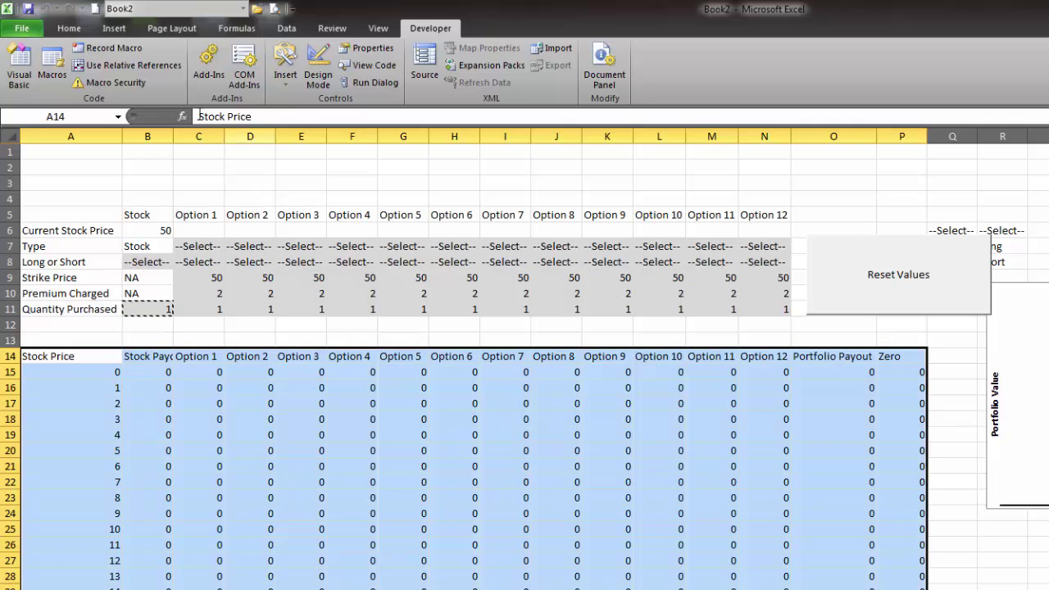
left_click(69, 28)
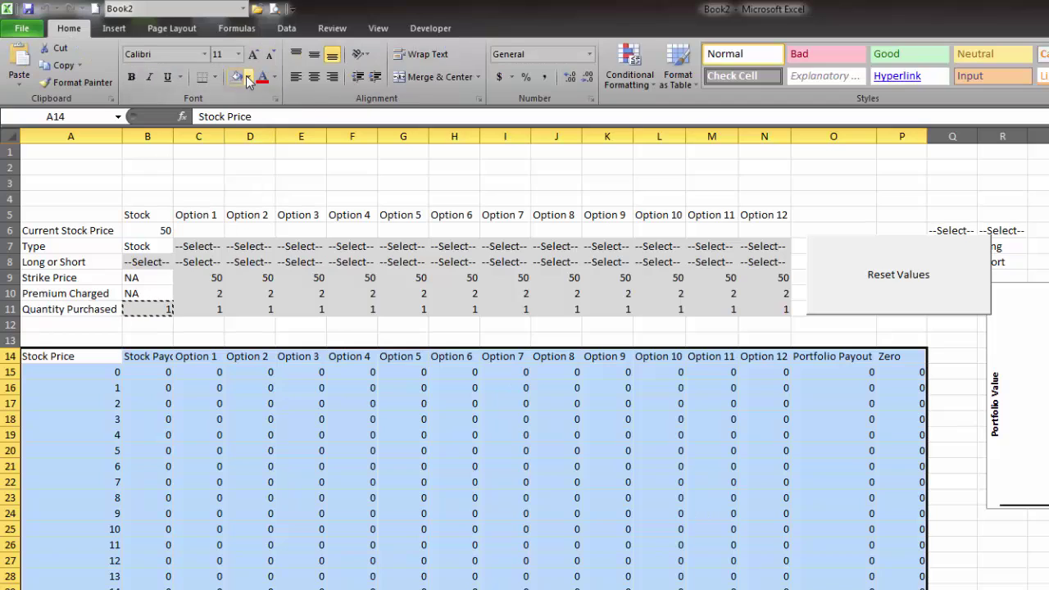
left_click(249, 77)
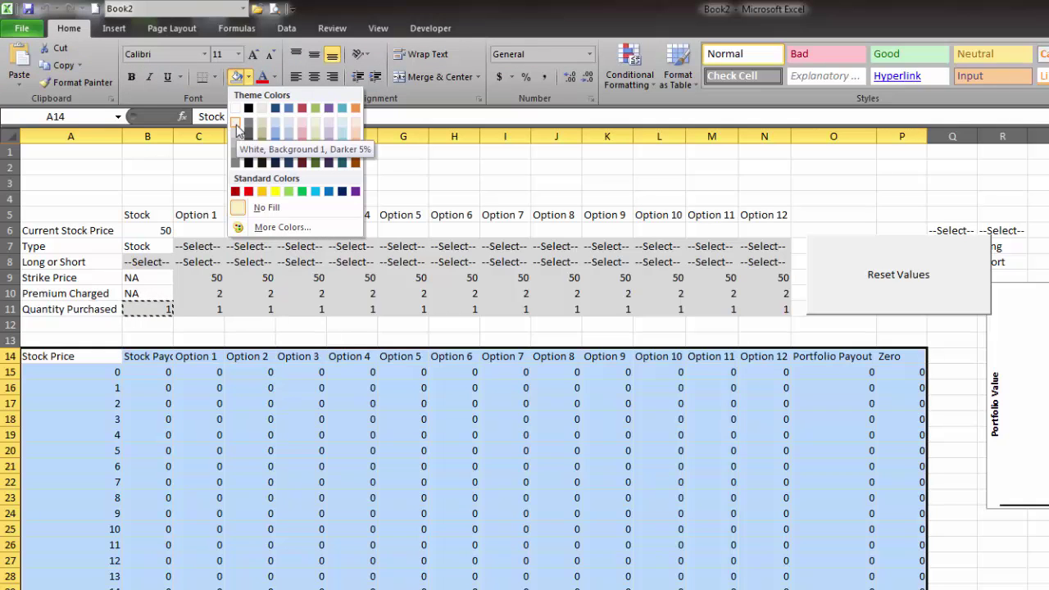
left_click(236, 125)
left_click(317, 547)
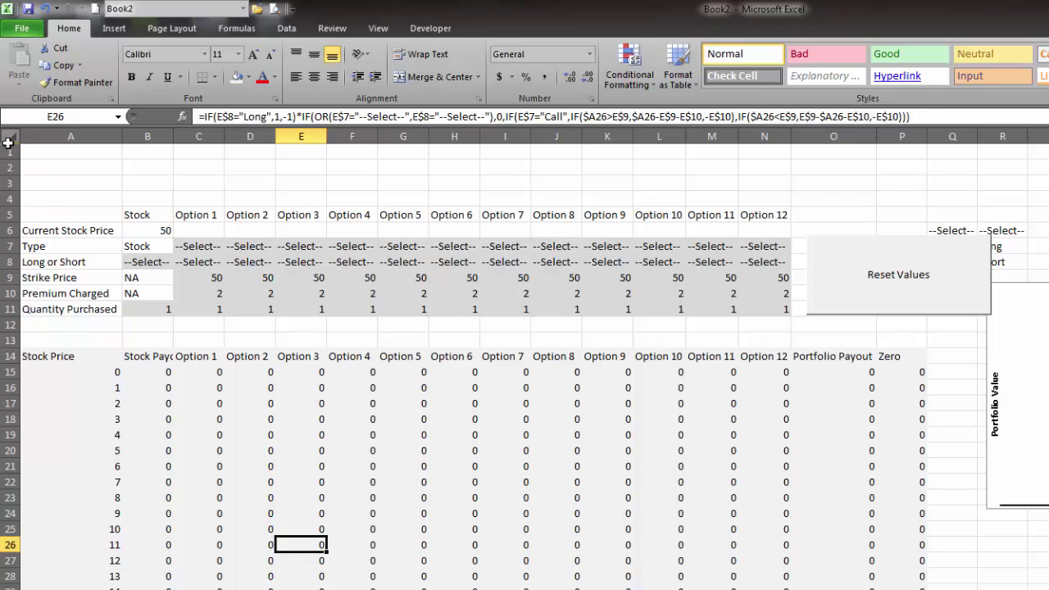
left_click(8, 136)
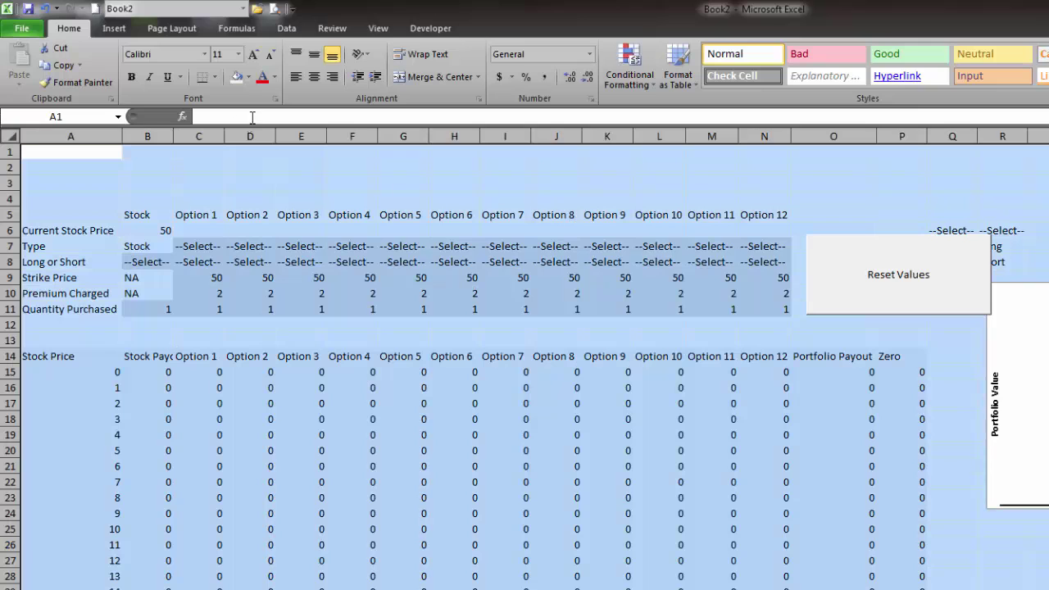
left_click(236, 76)
Step: Shade the input cells C7:N11 plus the stock's Long or Short and Quantity Purchased cells in a darker gray
left_click_drag(183, 250, 766, 262)
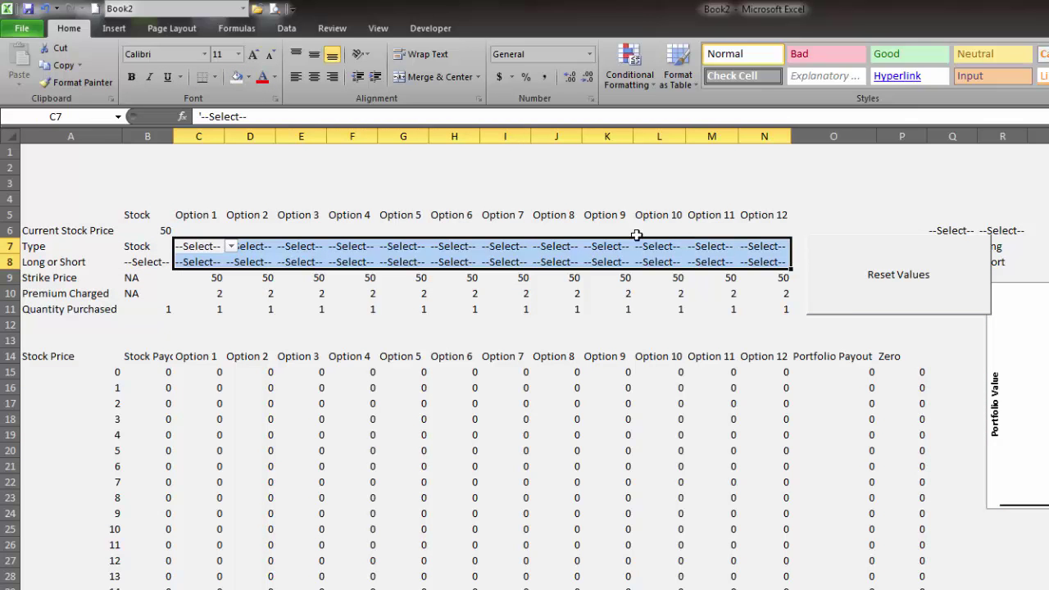
left_click(248, 76)
left_click(240, 141)
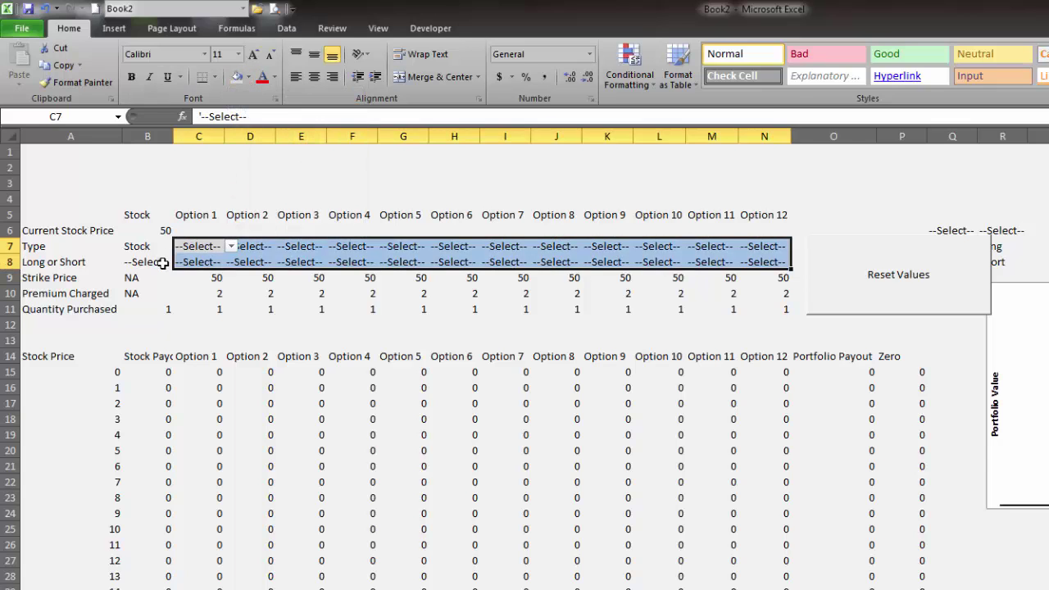
left_click(162, 261)
left_click_drag(209, 278, 763, 305)
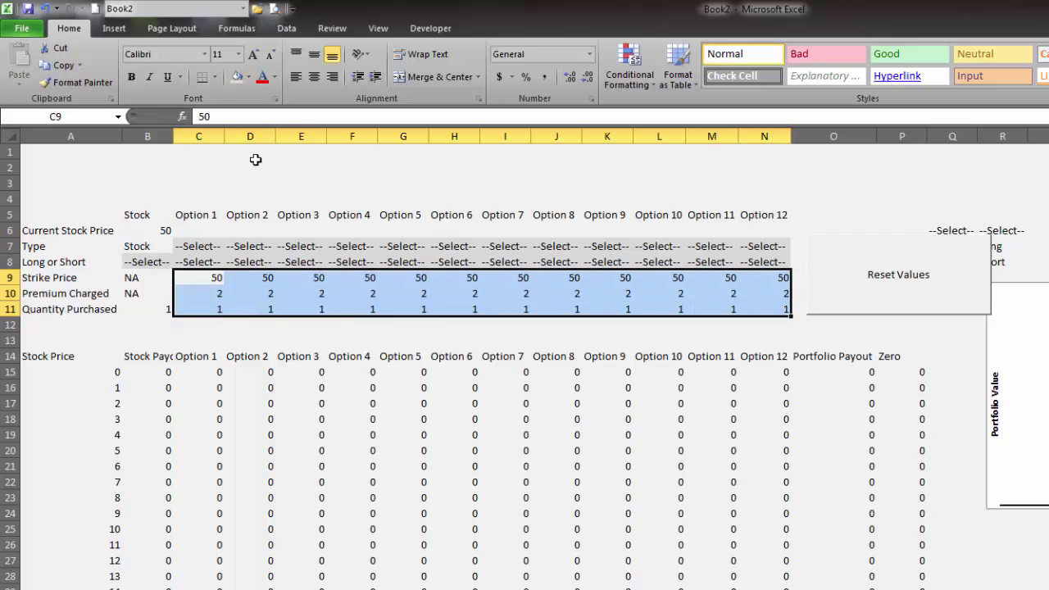
left_click(153, 307)
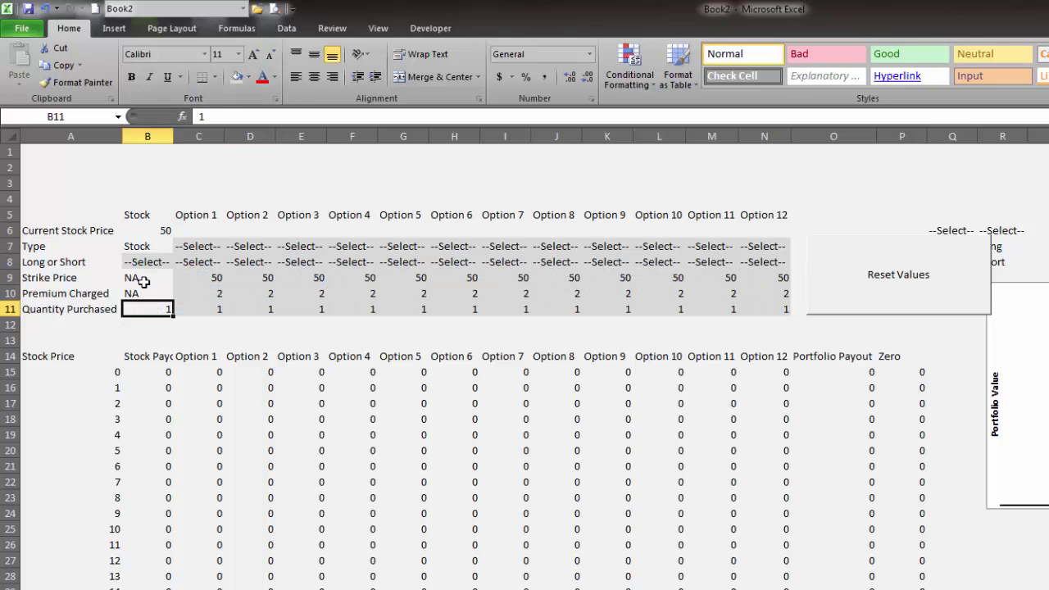
left_click(250, 339)
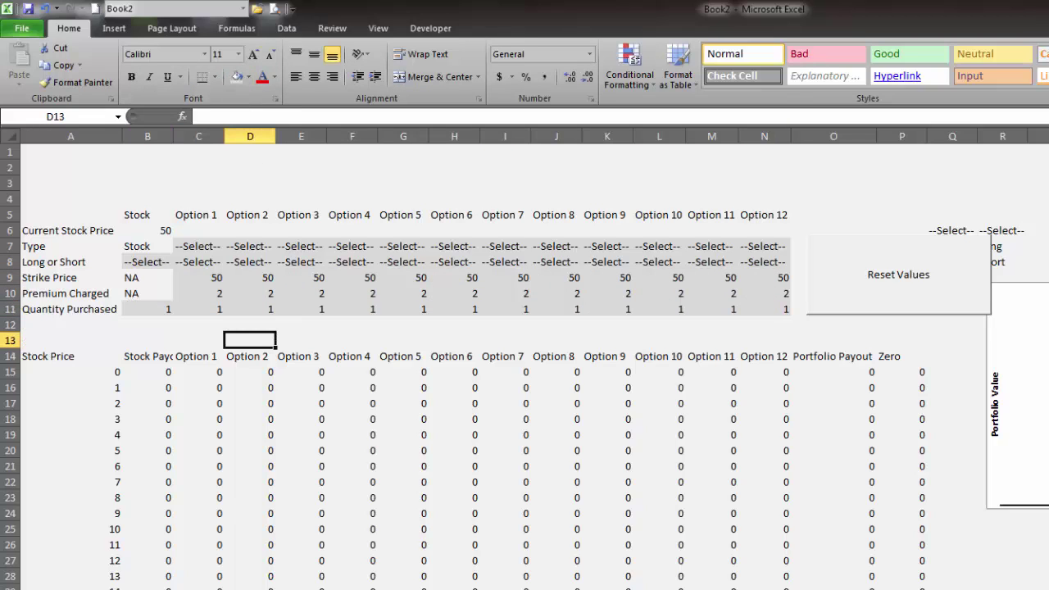
Step: Hide the payoff table from A14 across to column Q by setting its font color to White, Background 1, Darker 5%
left_click(37, 357)
key("shift+Right")
key("shift+Right")
key("shift+Right")
key("shift+Right")
key("shift+Right")
key("shift+Right")
key("shift+Right")
key("shift+Right")
key("shift+Right")
key("shift+Right")
key("shift+Right")
key("shift+Right")
key("shift+Right")
key("shift+Right")
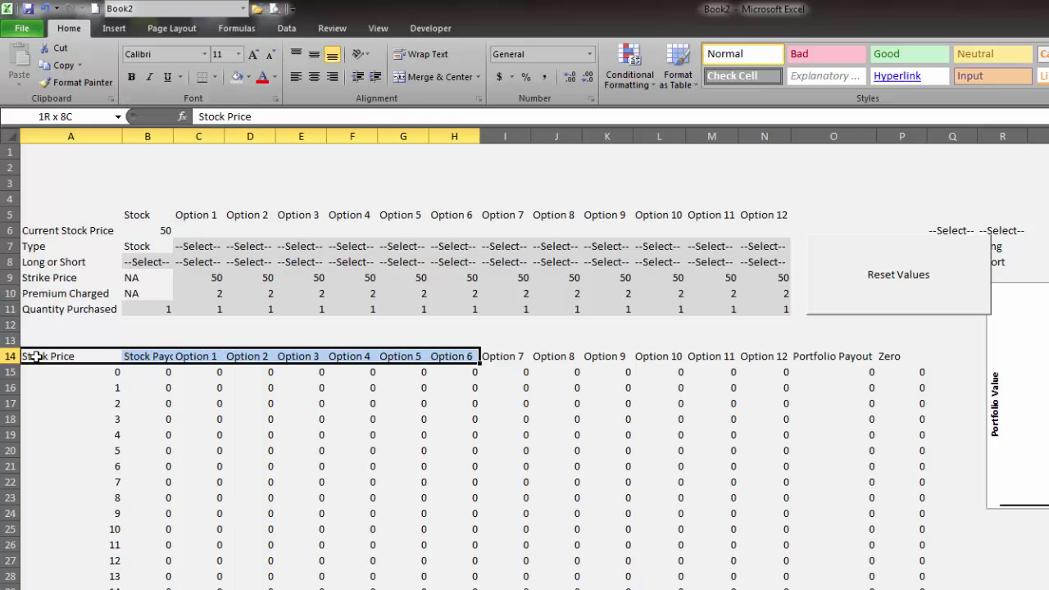
key("shift+Right")
key("shift+Right")
key("ctrl+shift+Down")
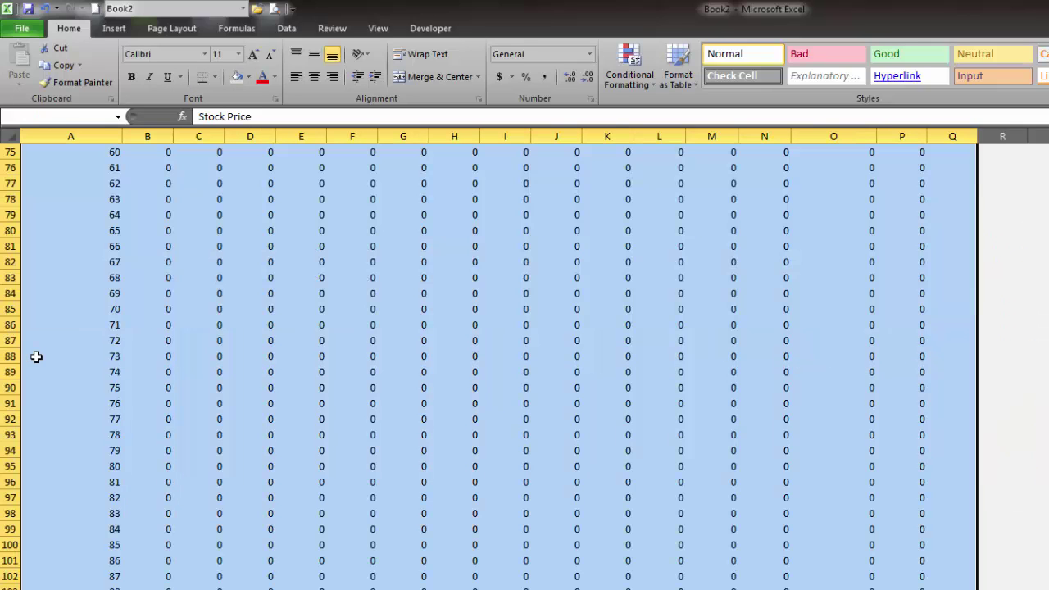
left_click(276, 77)
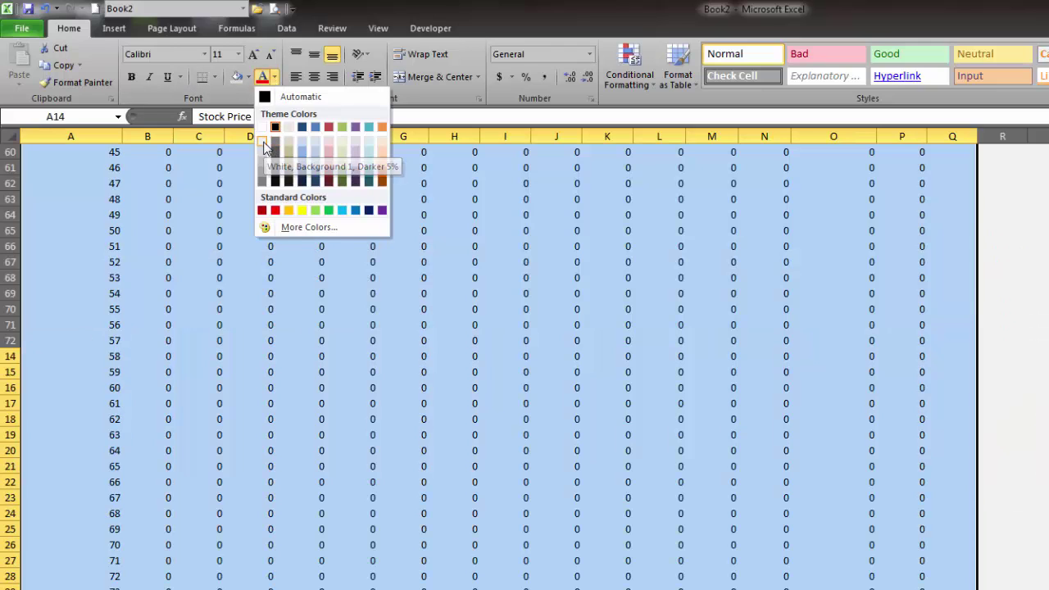
left_click(264, 144)
left_click(374, 327)
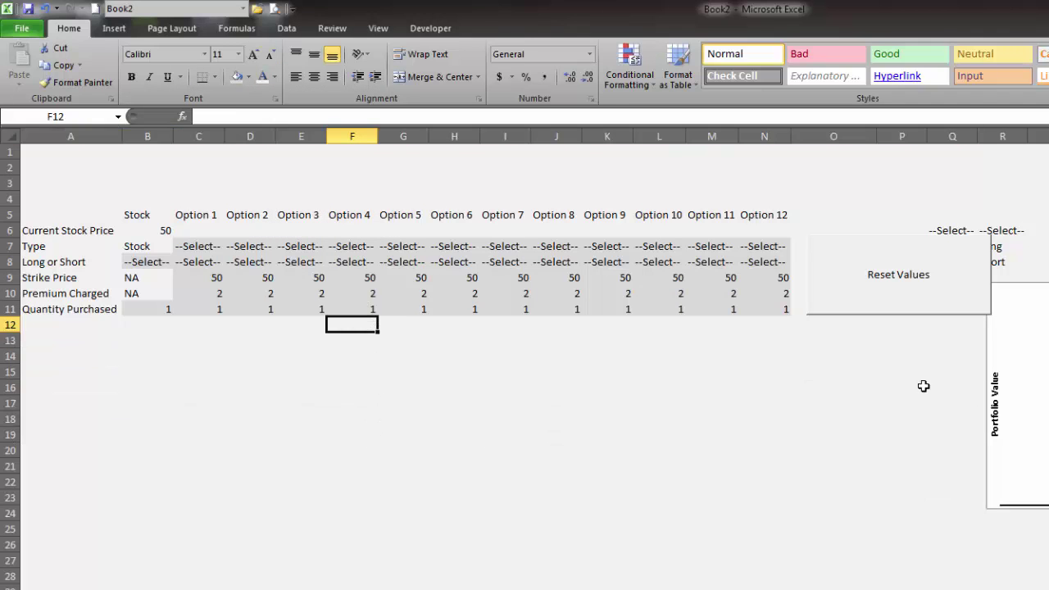
Step: Hide the dropdown source lists in P5:T12 by giving their text the same light gray font color as the background
left_click_drag(1045, 215, 906, 327)
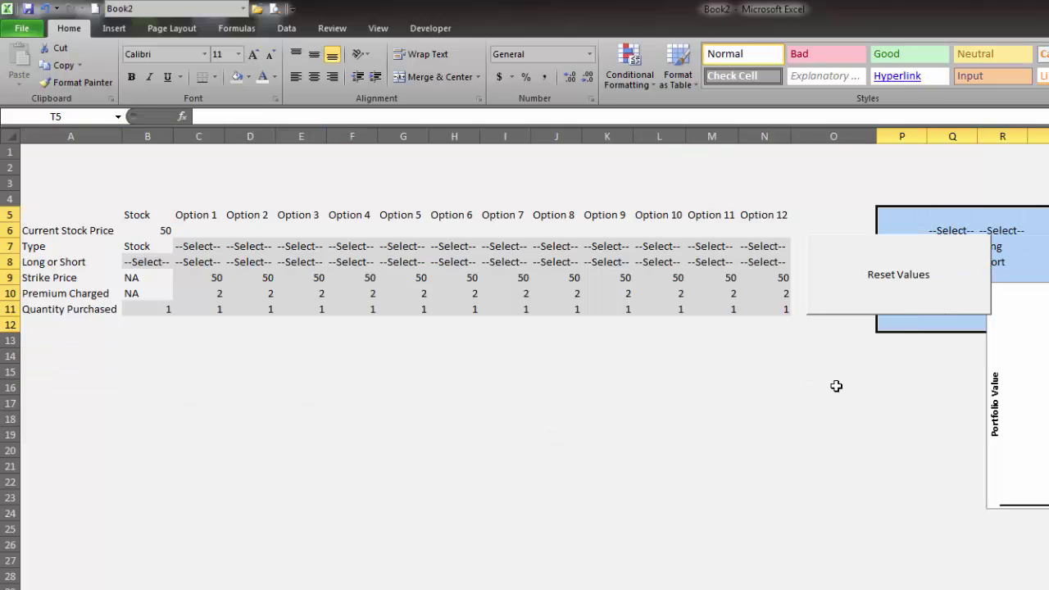
left_click(277, 77)
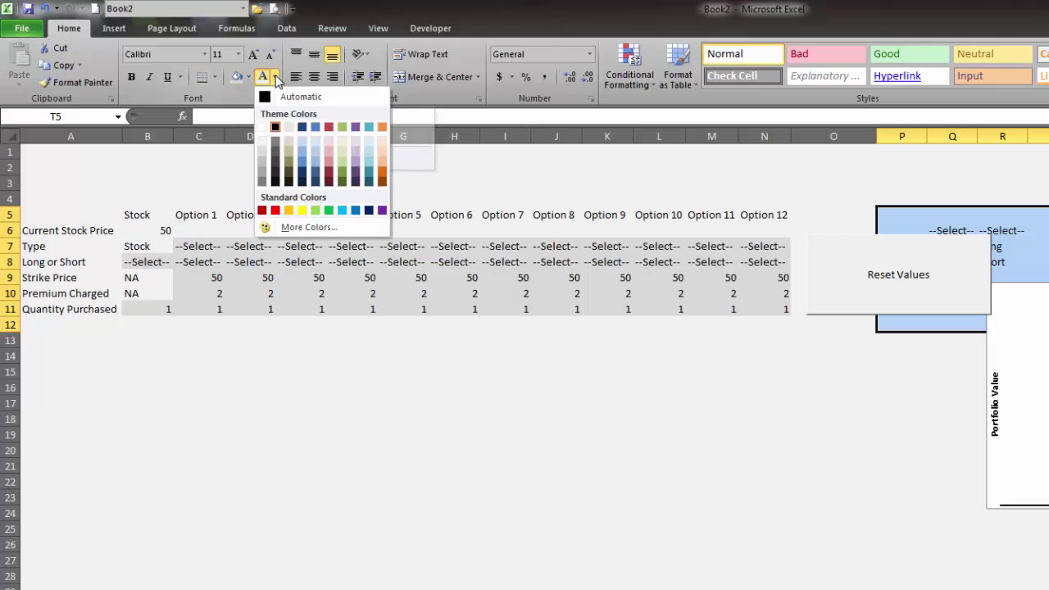
left_click(264, 146)
left_click(492, 529)
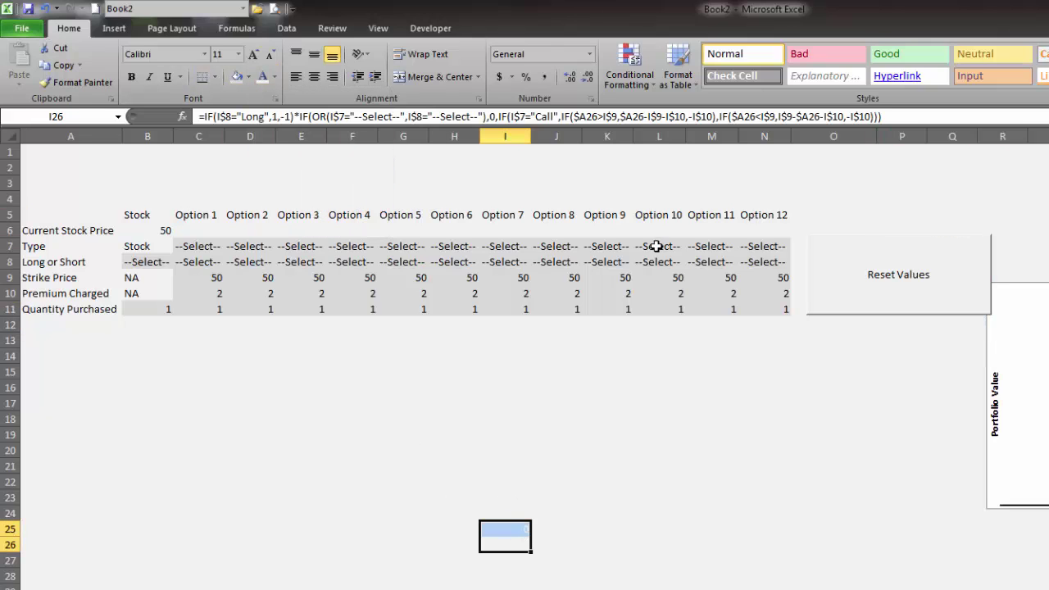
left_click_drag(796, 199, 79, 197)
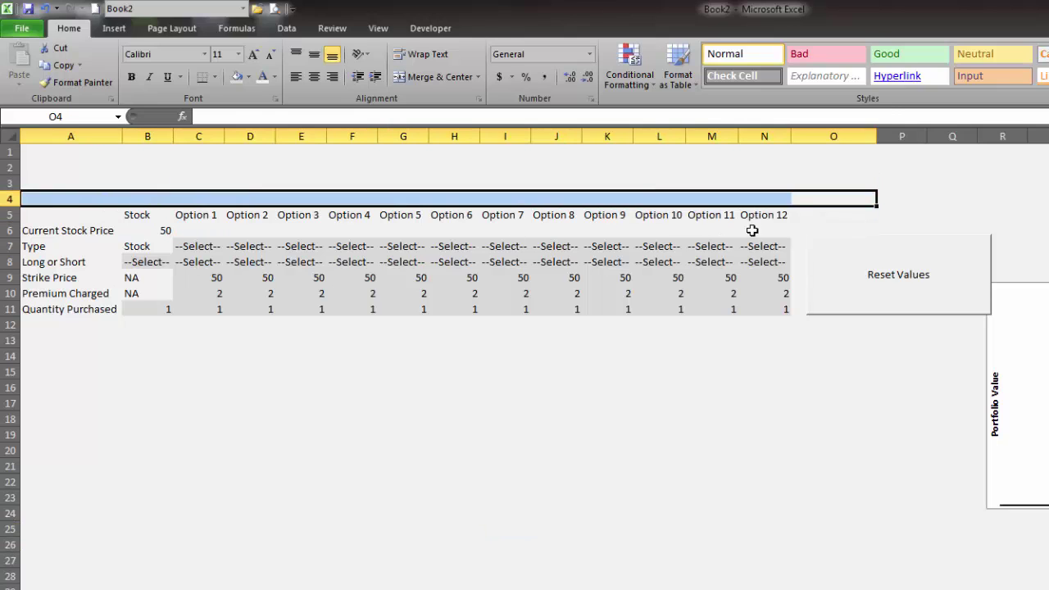
left_click(725, 518)
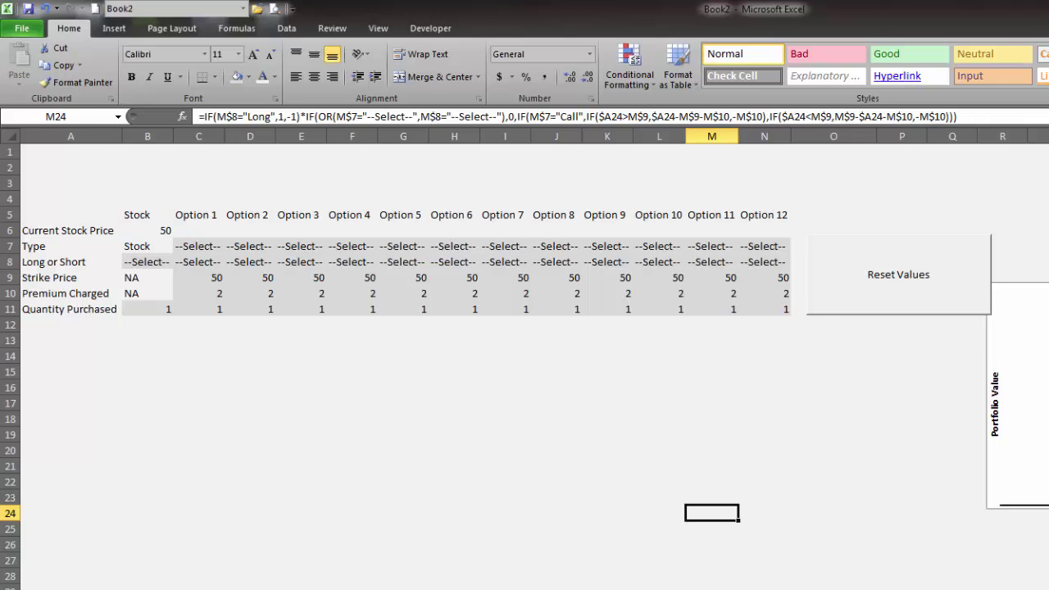
Step: Move the payoff chart below the input table and enlarge it to span about rows 13 to 38
left_click(1048, 287)
left_click_drag(1048, 287, 424, 339)
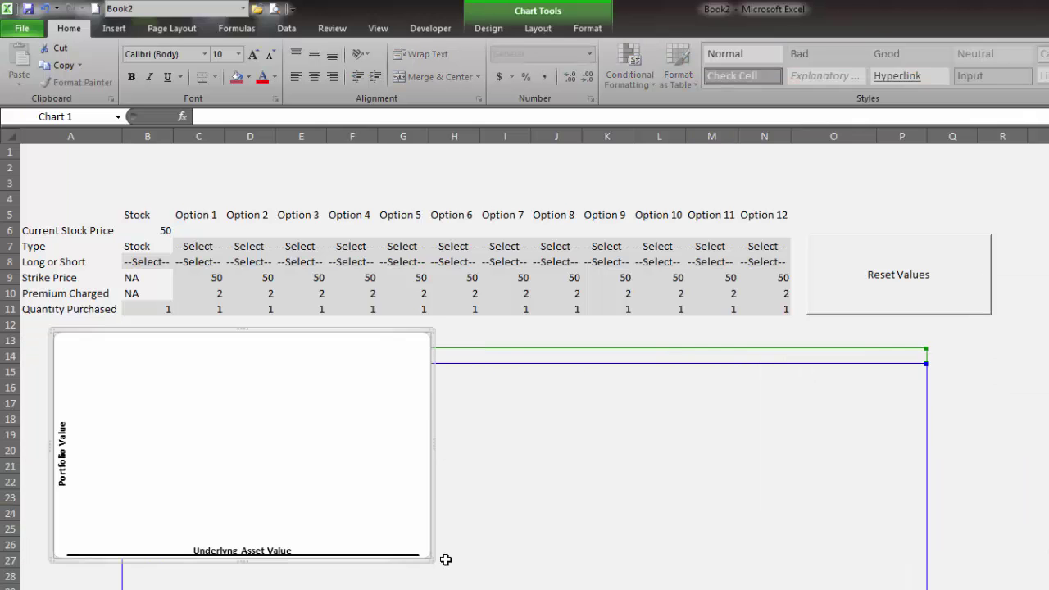
left_click_drag(432, 560, 623, 565)
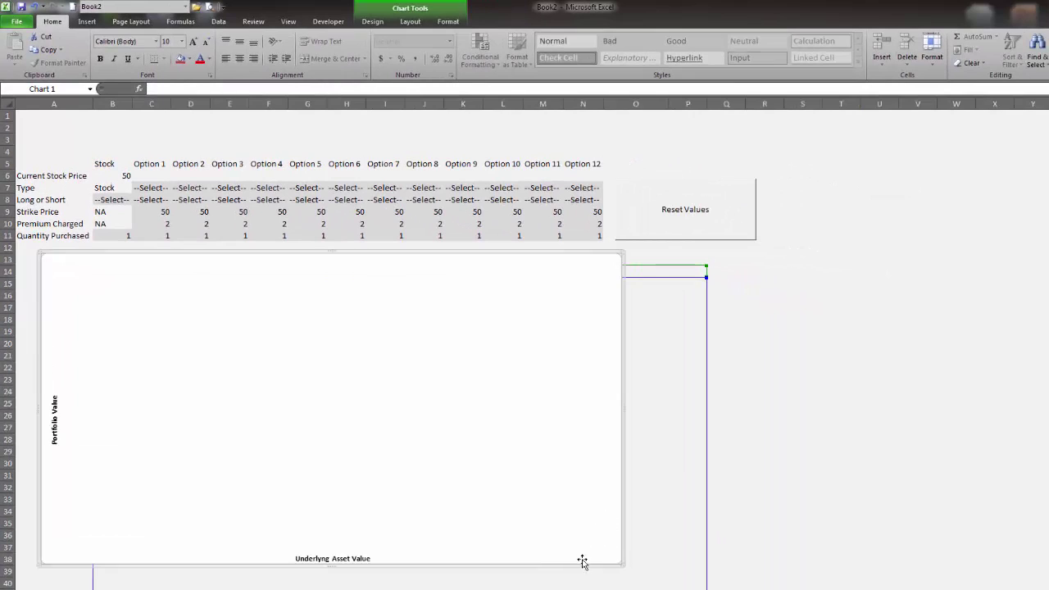
left_click(867, 298)
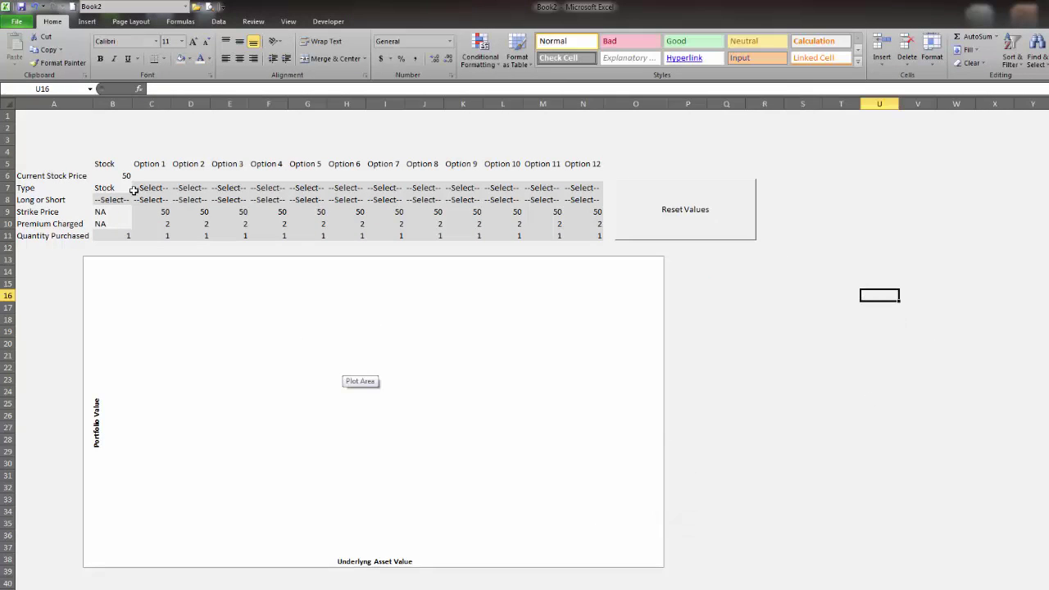
Step: Add a bottom border under the row 5 headings from column A to N, and center the headings and input values
left_click_drag(589, 164, 59, 142)
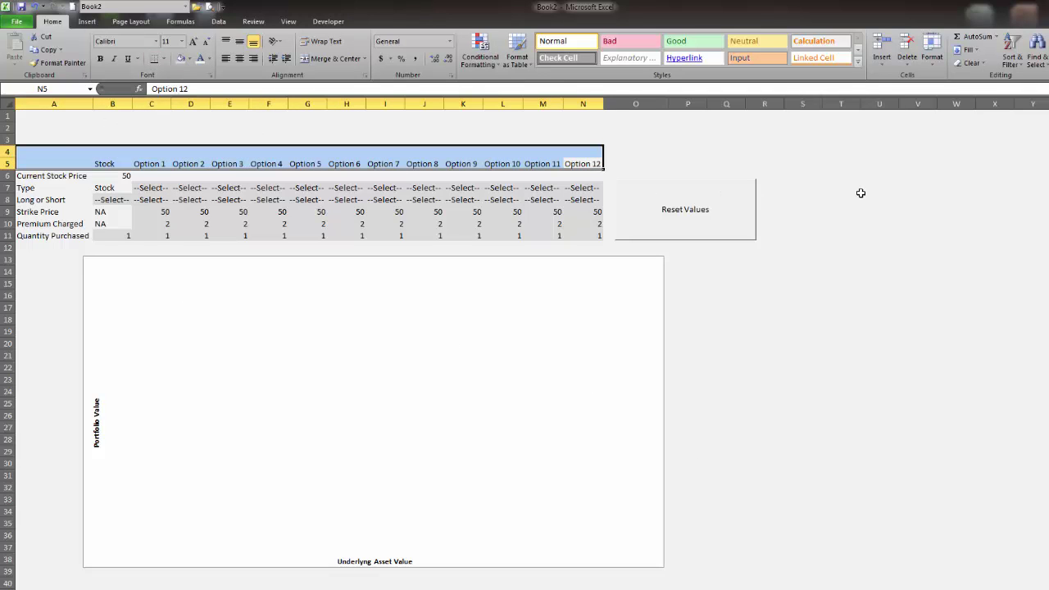
left_click(916, 197)
left_click_drag(589, 233, 105, 176)
left_click(239, 58)
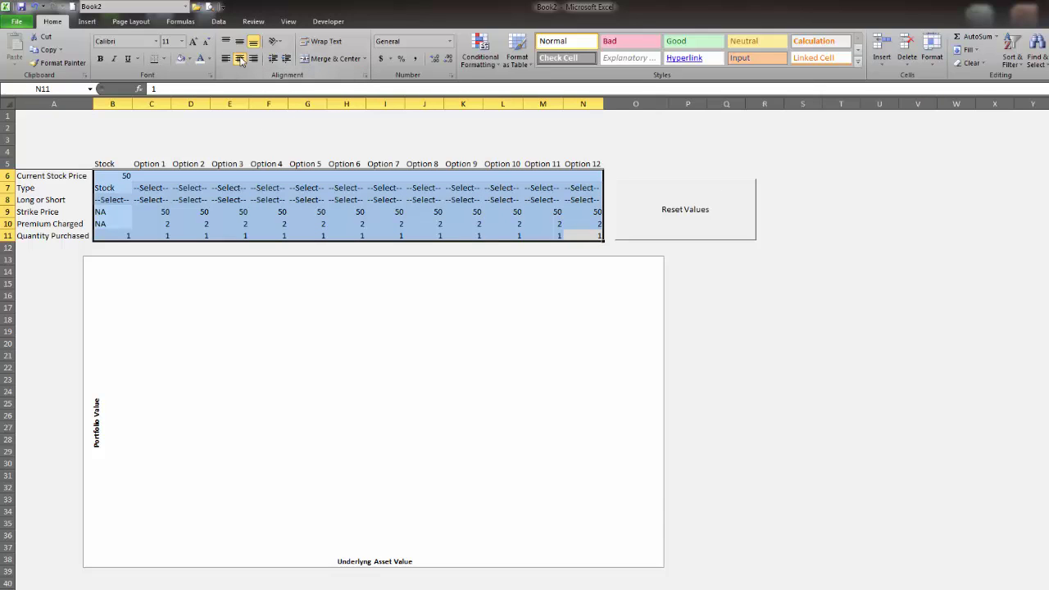
left_click(856, 333)
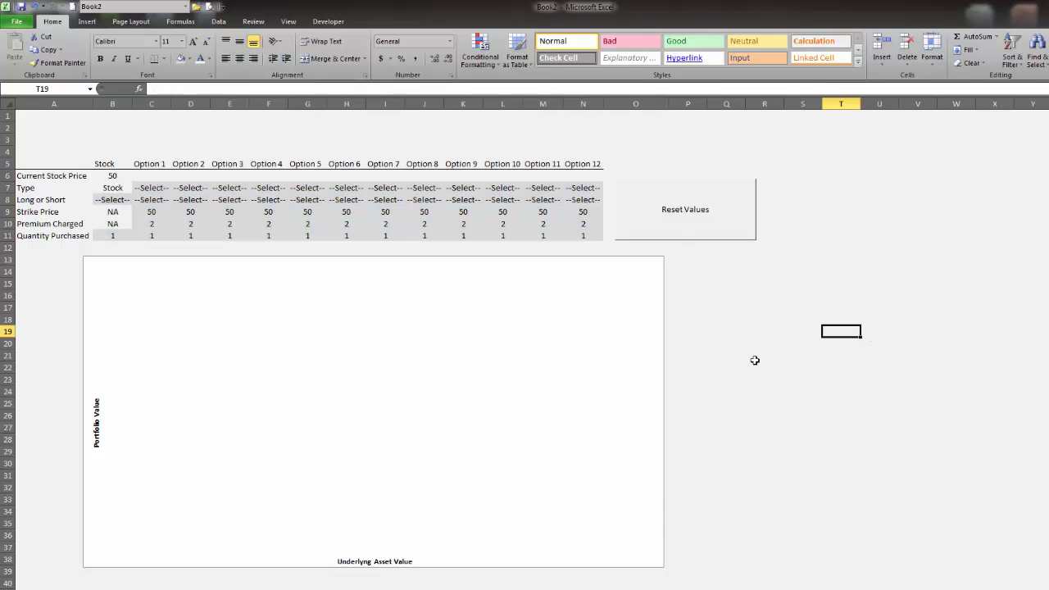
left_click_drag(588, 168, 110, 164)
left_click(239, 58)
left_click_drag(922, 390, 922, 380)
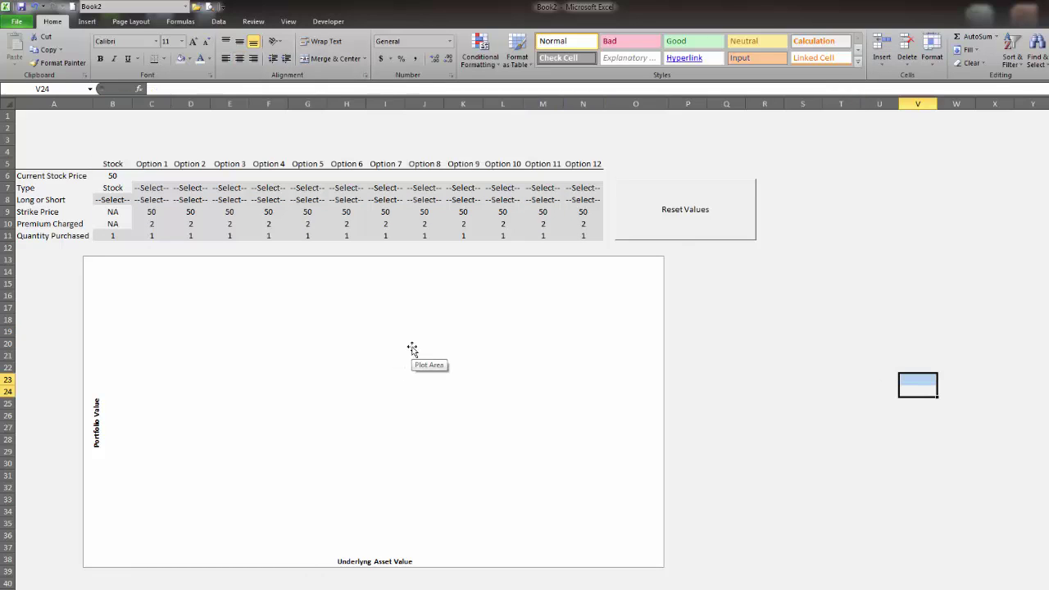
Step: Run the Reset Values macro and set the stock's Long or Short to Long to plot its payoff
left_click_drag(844, 188, 1035, 512)
left_click_drag(957, 260, 915, 243)
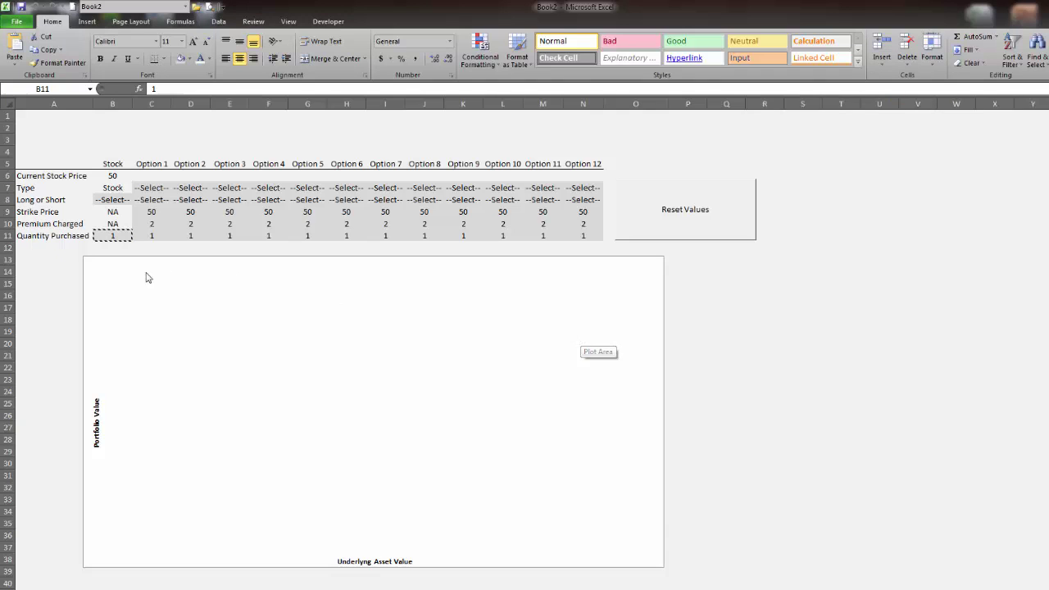
left_click(117, 201)
left_click(118, 198)
left_click(138, 200)
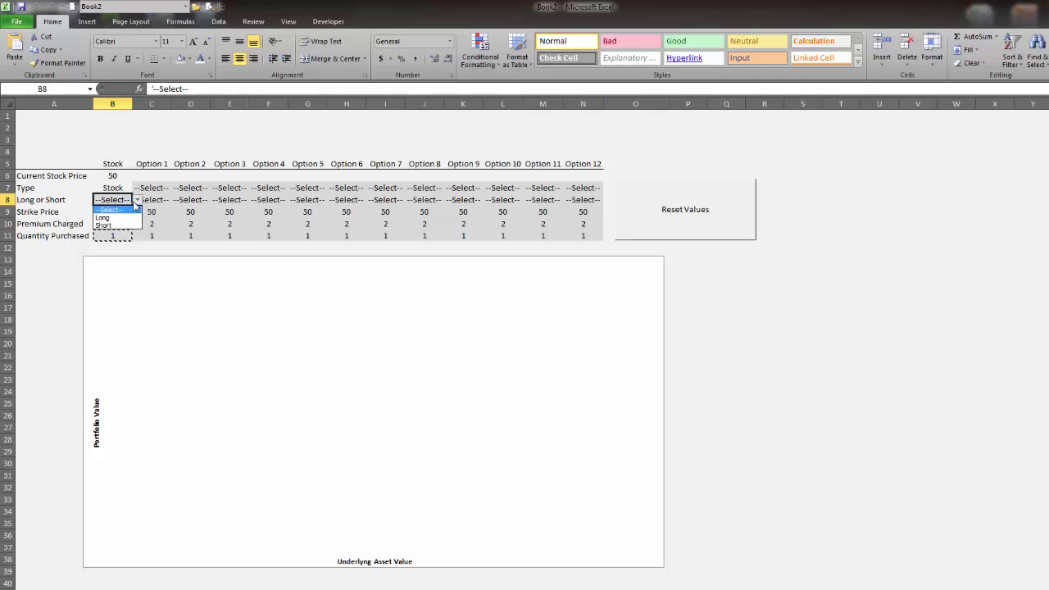
left_click(106, 218)
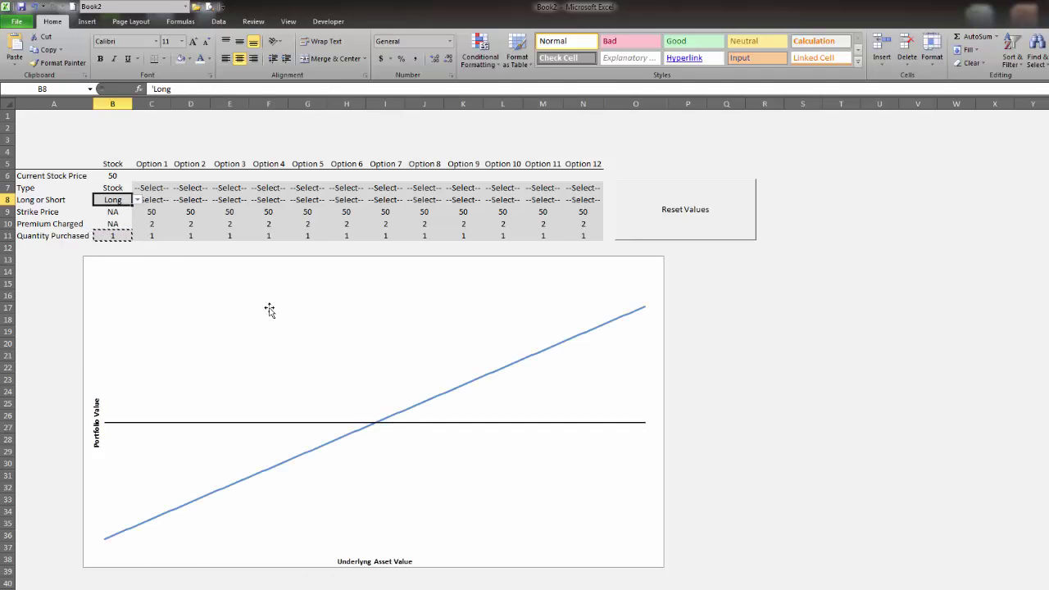
mouse_move(490, 375)
mouse_move(228, 496)
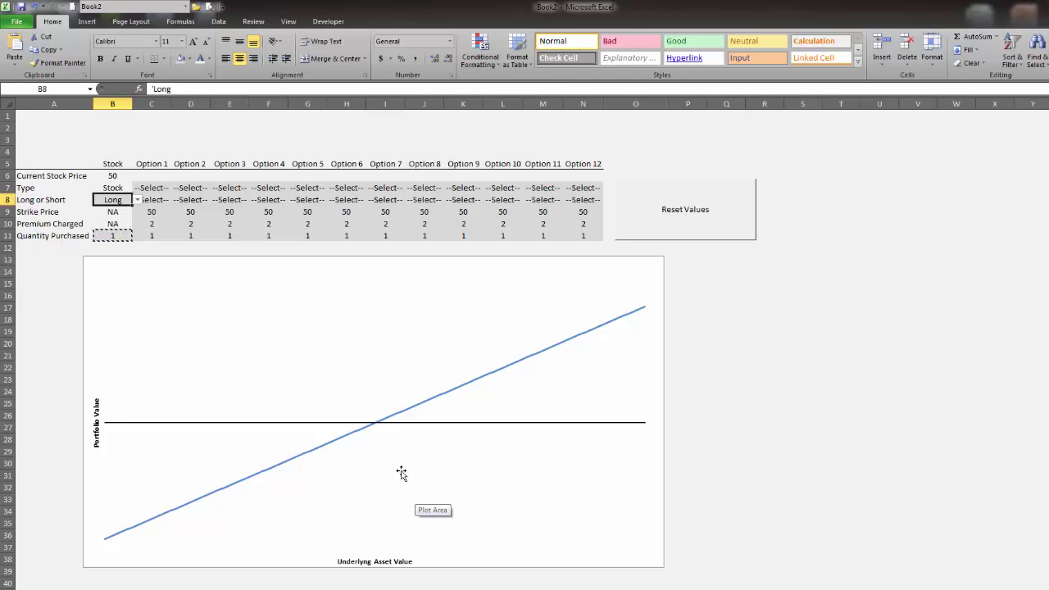
Step: Set Option 1 to a short Call with a strike price of 60
left_click(156, 189)
left_click(177, 189)
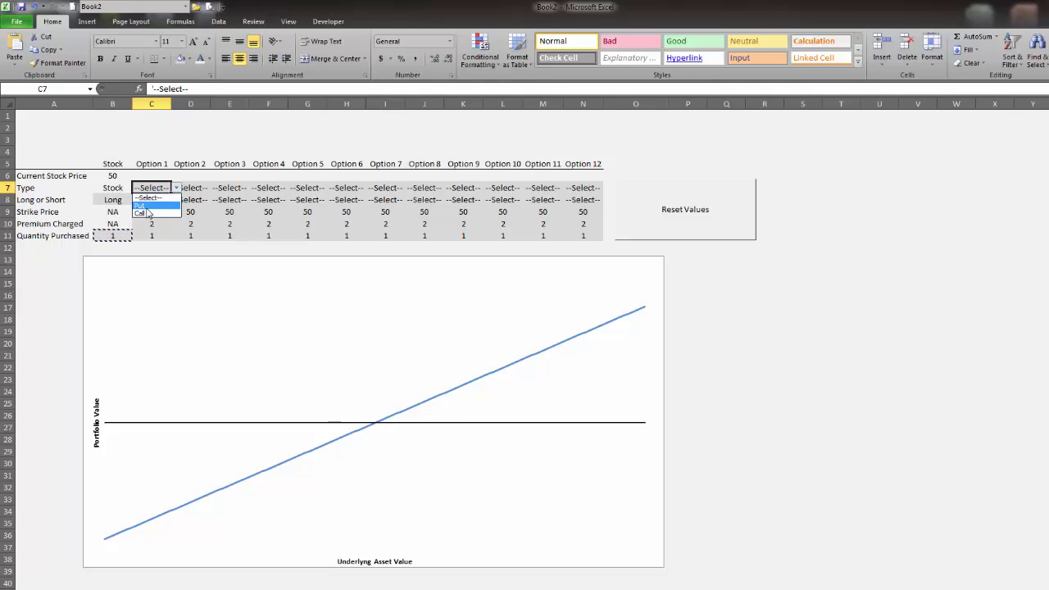
left_click(159, 212)
left_click(154, 200)
left_click(176, 200)
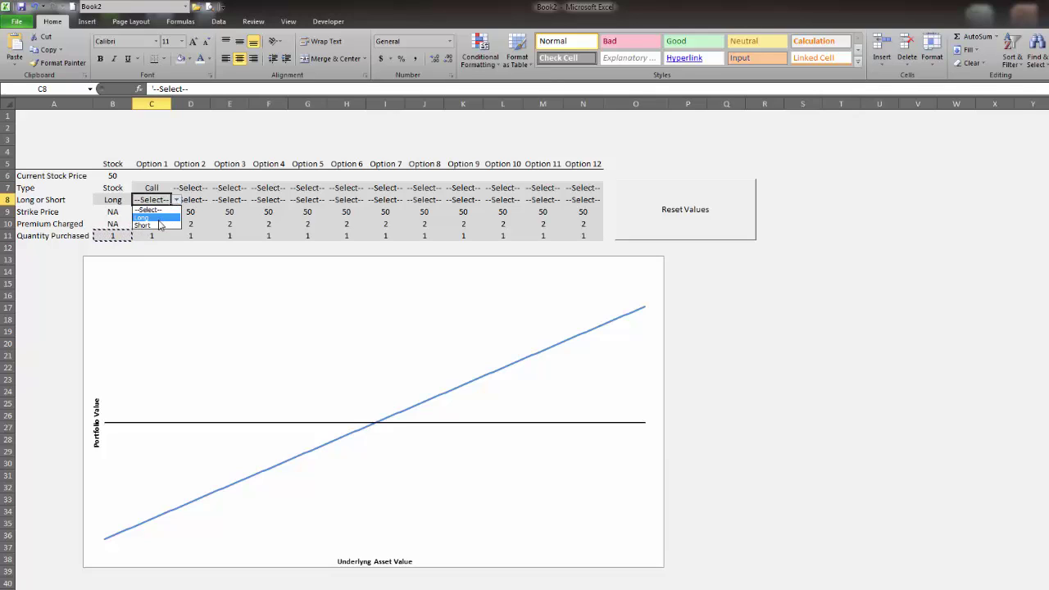
left_click(156, 226)
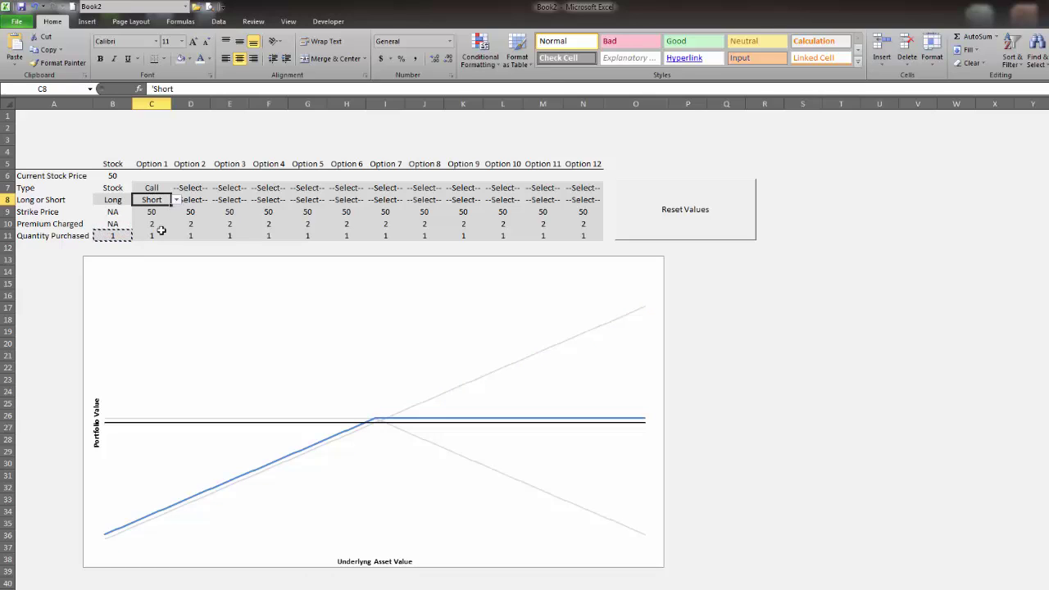
left_click(166, 214)
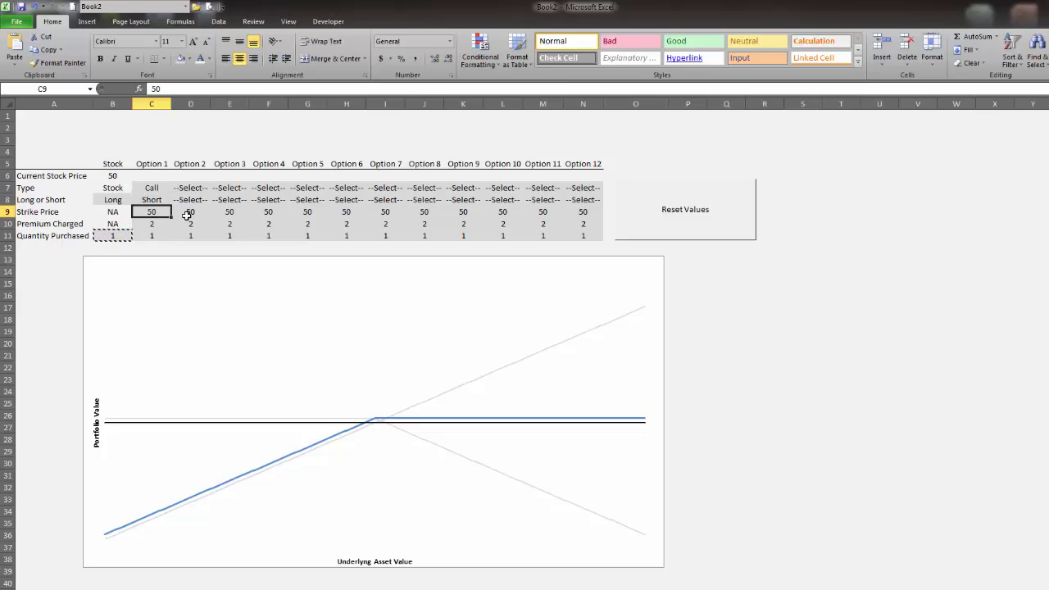
type("60")
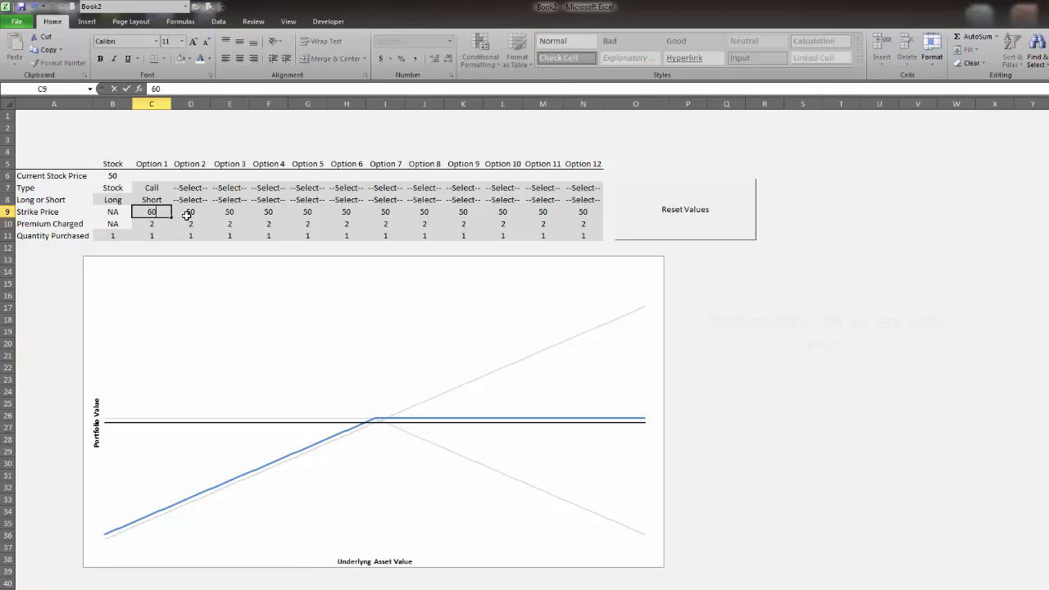
key("Return")
Step: Set Option 2 to a long Put with a strike price of 40 to complete the collar on the stock
left_click(202, 189)
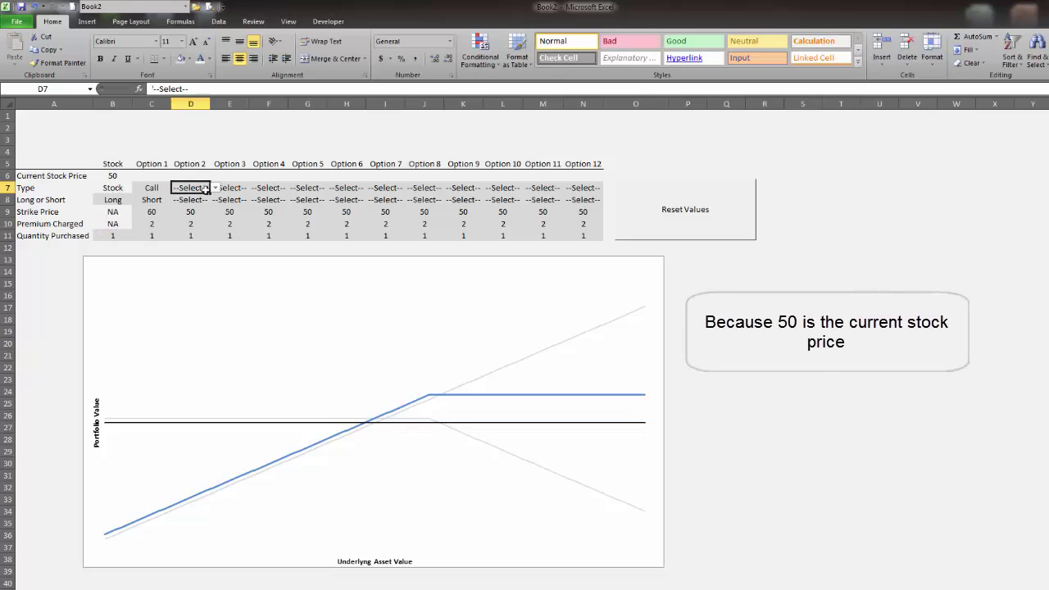
left_click(216, 188)
left_click(182, 213)
left_click(193, 200)
left_click(215, 200)
left_click(186, 217)
key("Return")
type("40")
key("Return")
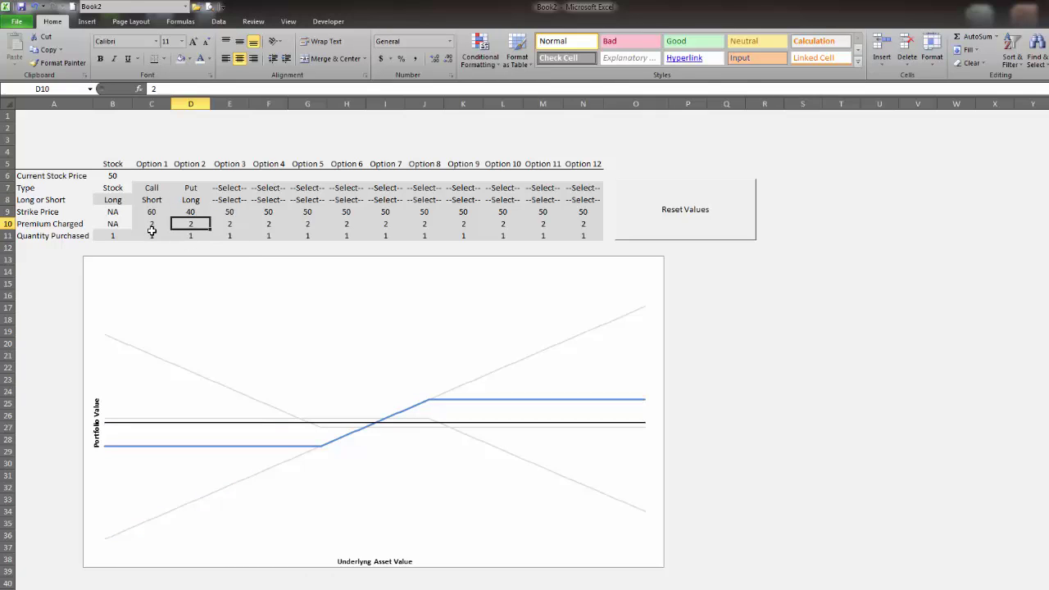
left_click_drag(181, 224, 151, 224)
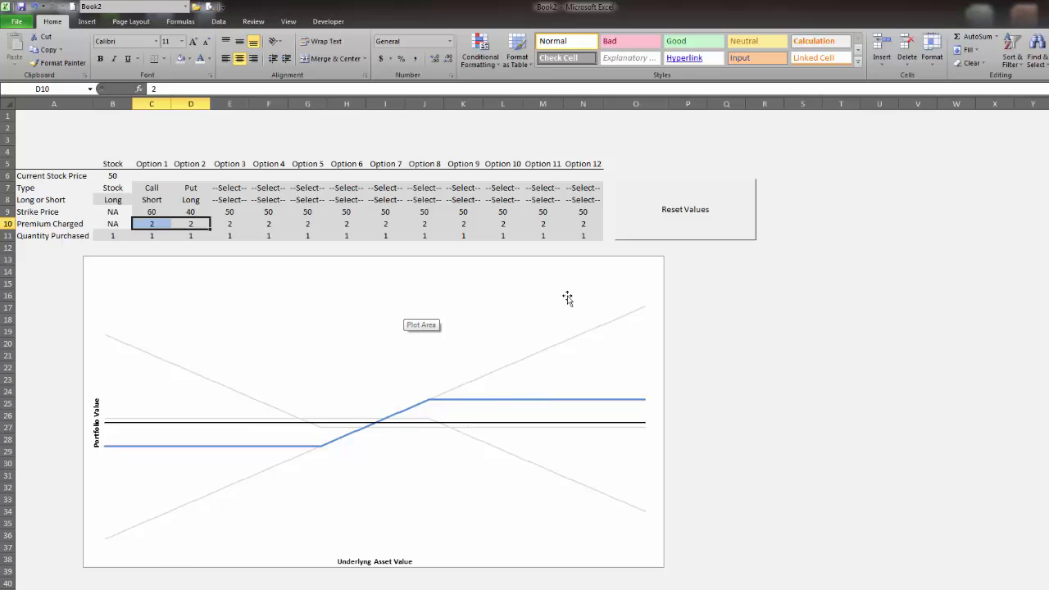
left_click(846, 210)
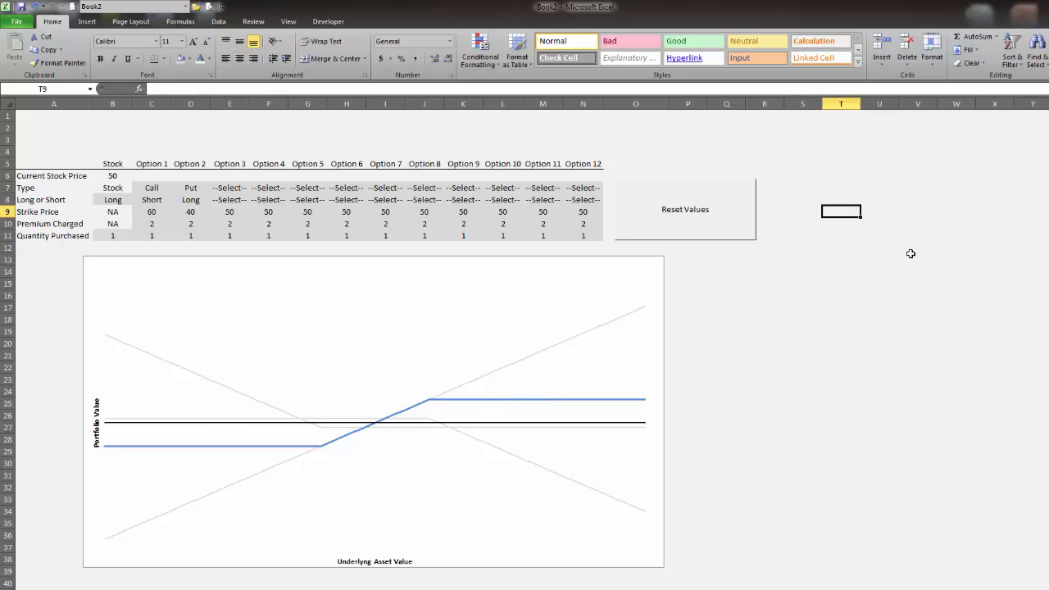